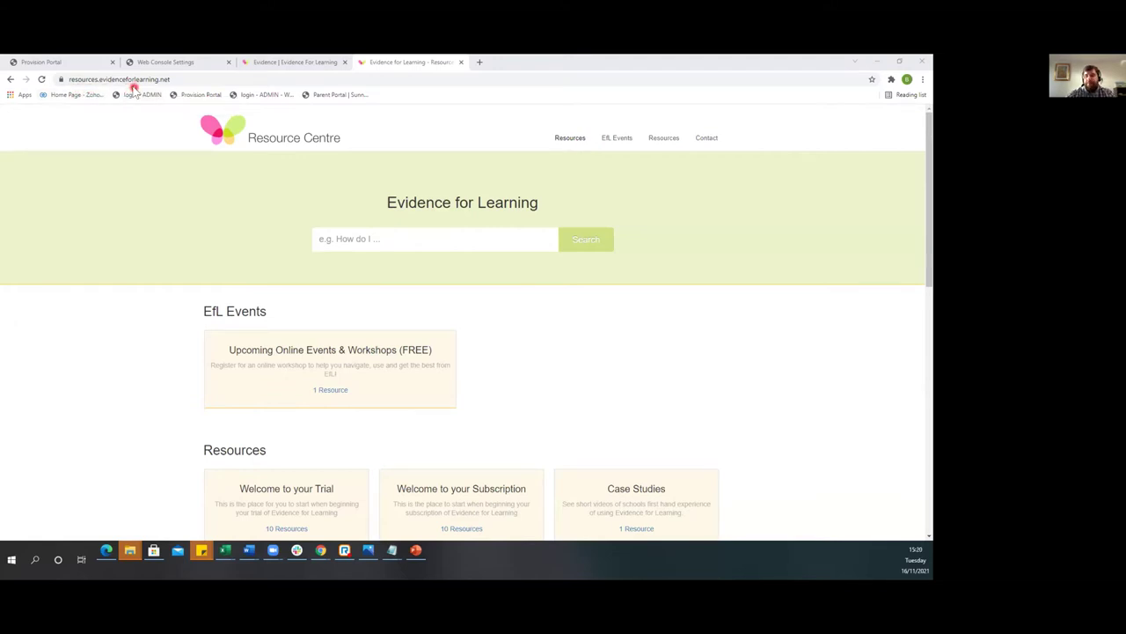
# Step: Open the 'What is a PLG (Personal Learning Goals)?' article from the Individualised Outcomes category
pyautogui.scroll(-2, 344, 224)
pyautogui.scroll(-1, 344, 224)
pyautogui.scroll(-2, 344, 225)
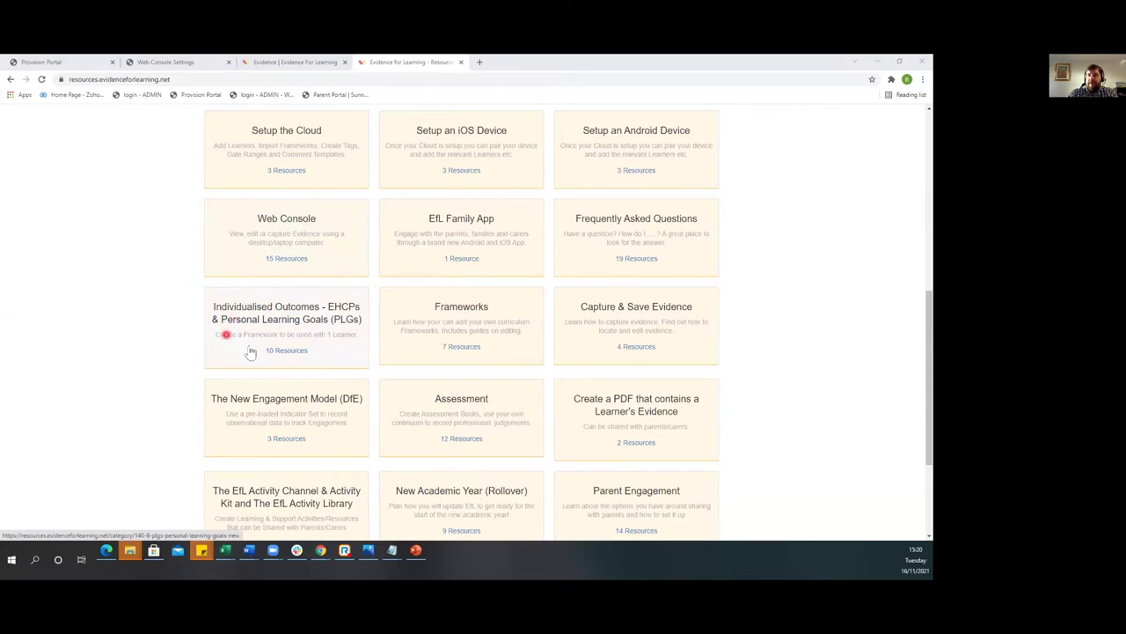
pyautogui.click(319, 334)
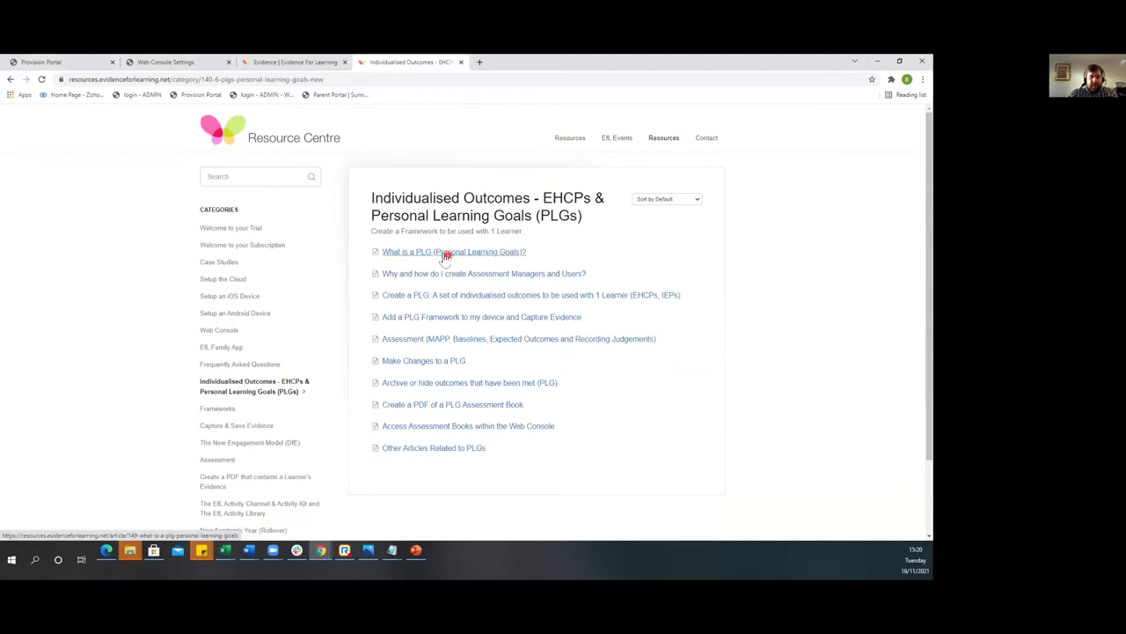
pyautogui.click(447, 253)
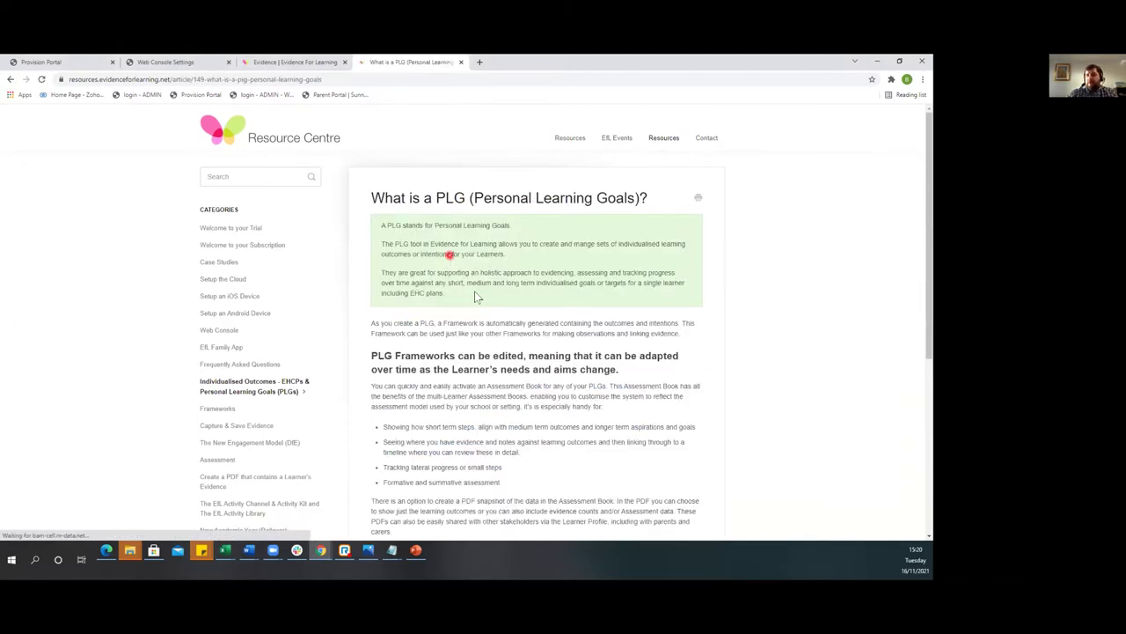
# Step: Start the article's embedded Individualised Outcomes tutorial video
pyautogui.scroll(-2, 476, 295)
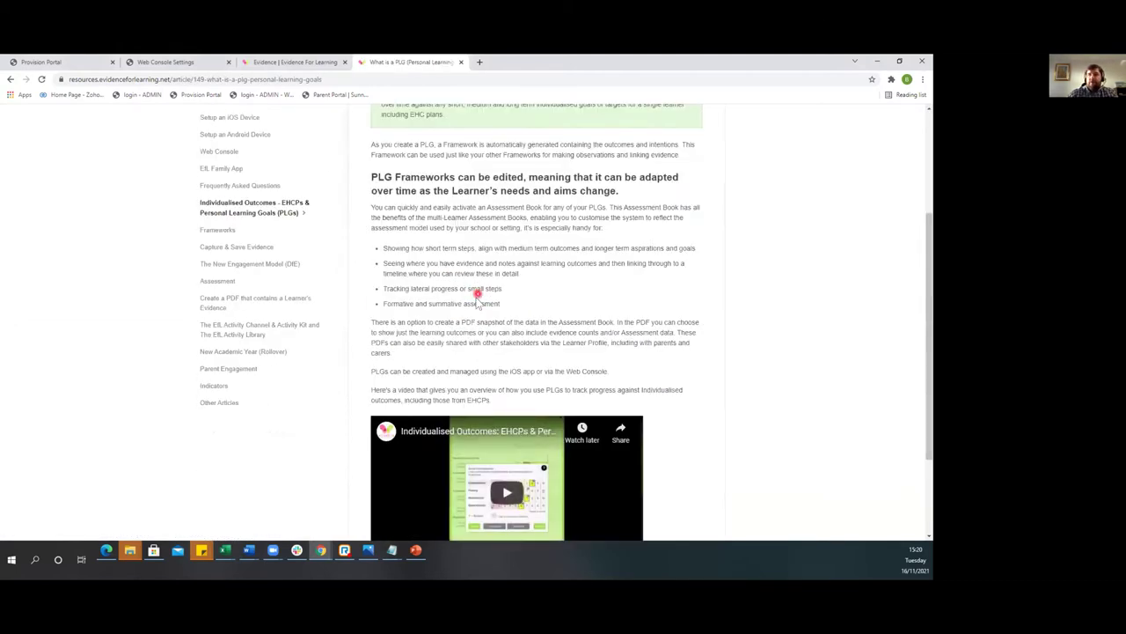
pyautogui.scroll(-1, 476, 300)
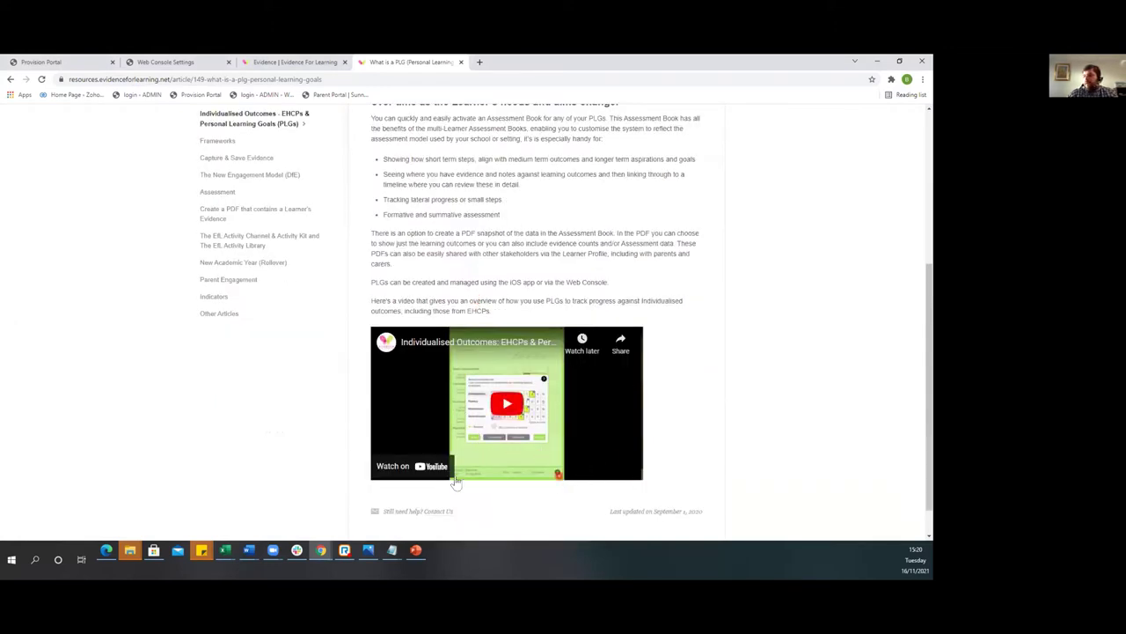
pyautogui.click(507, 407)
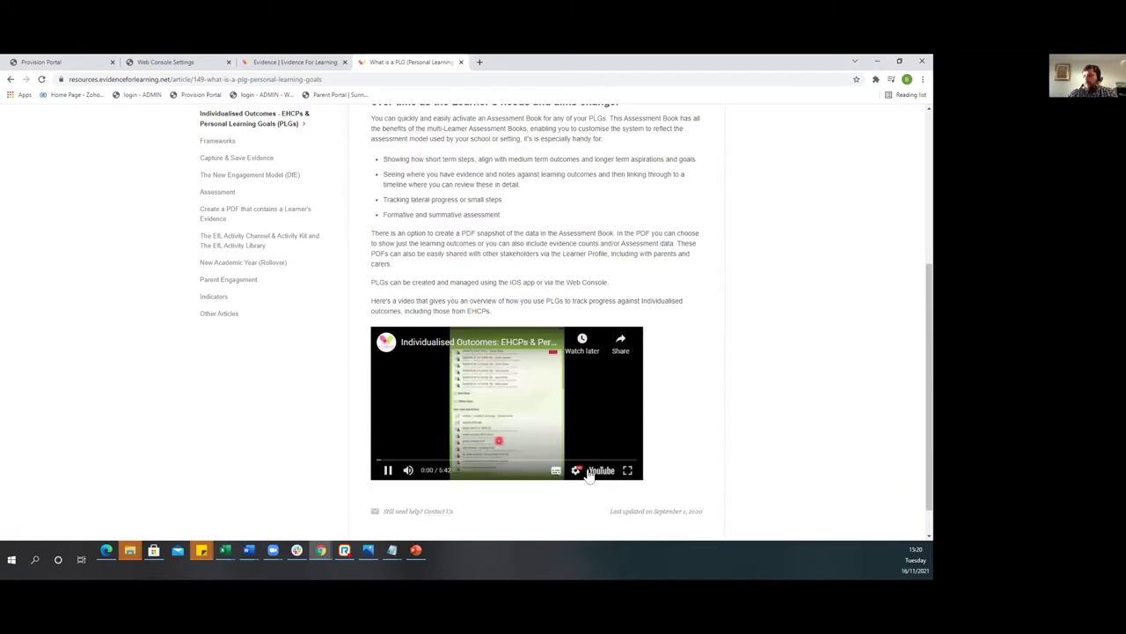
# Step: Play the YouTube PLG tutorial full screen until the Assessment Books & PLGs list appears
pyautogui.click(628, 472)
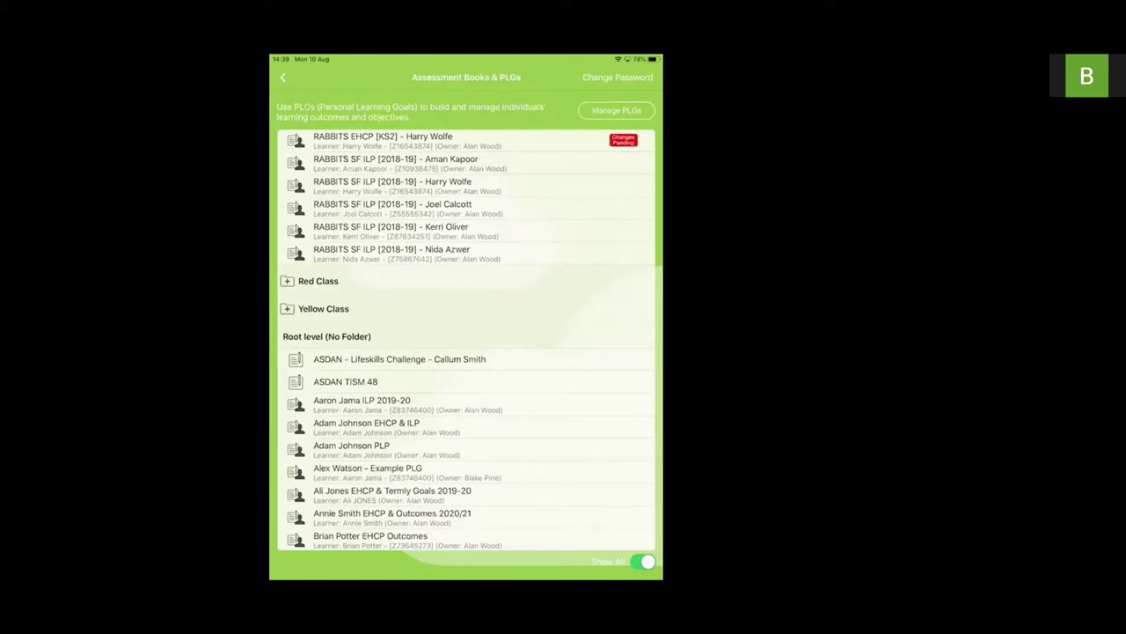
# Step: Open the RABBITS EHCP [KS2] book and scroll to its Short Term (Annual) Outcomes
pyautogui.click(483, 145)
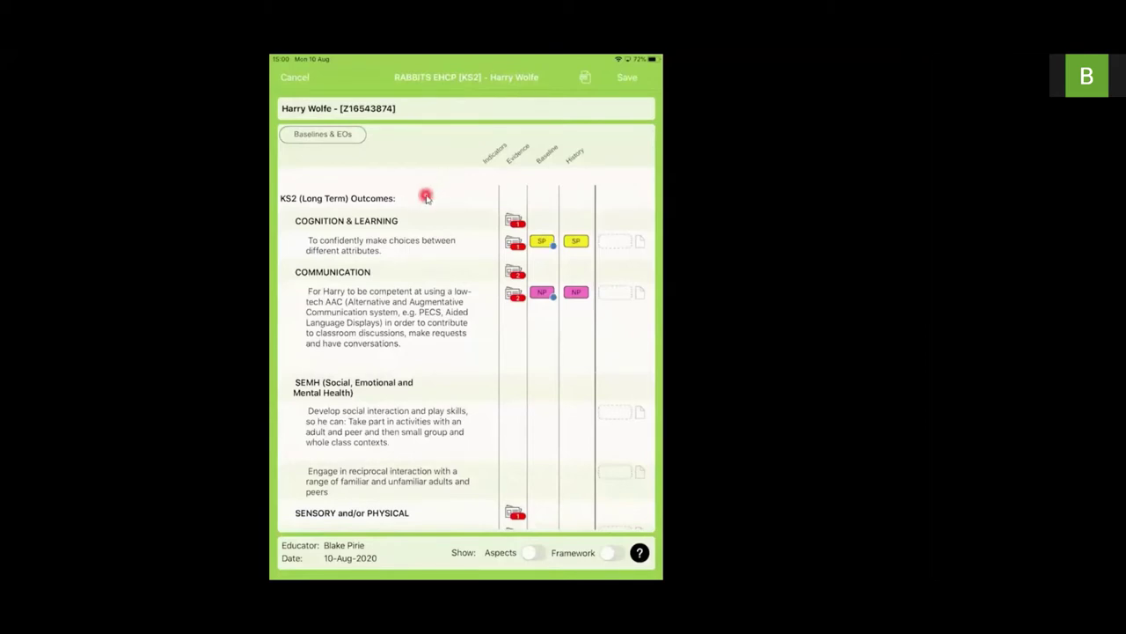
pyautogui.scroll(-10, 425, 197)
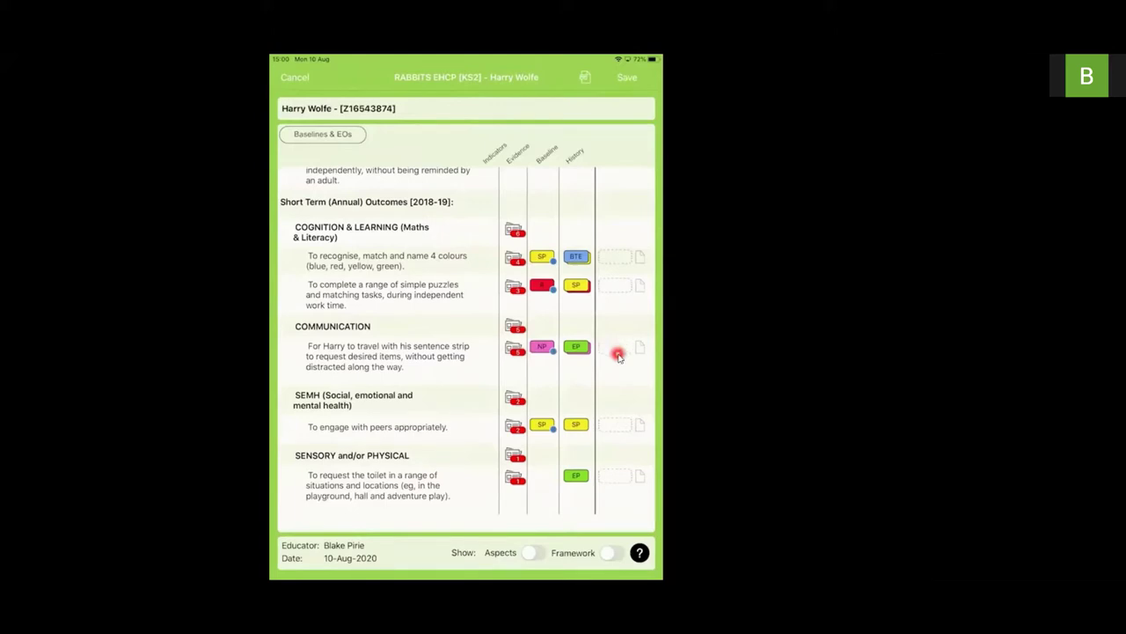
# Step: Select the empty history box to record a judgement for the COMMUNICATION outcome
pyautogui.click(619, 355)
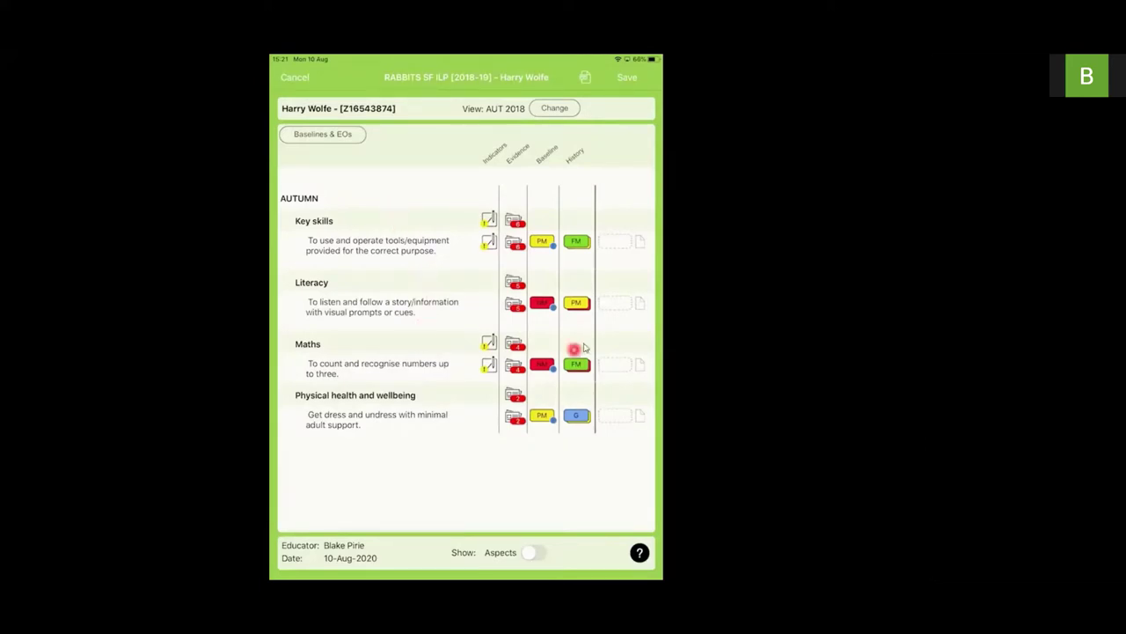
pyautogui.click(611, 250)
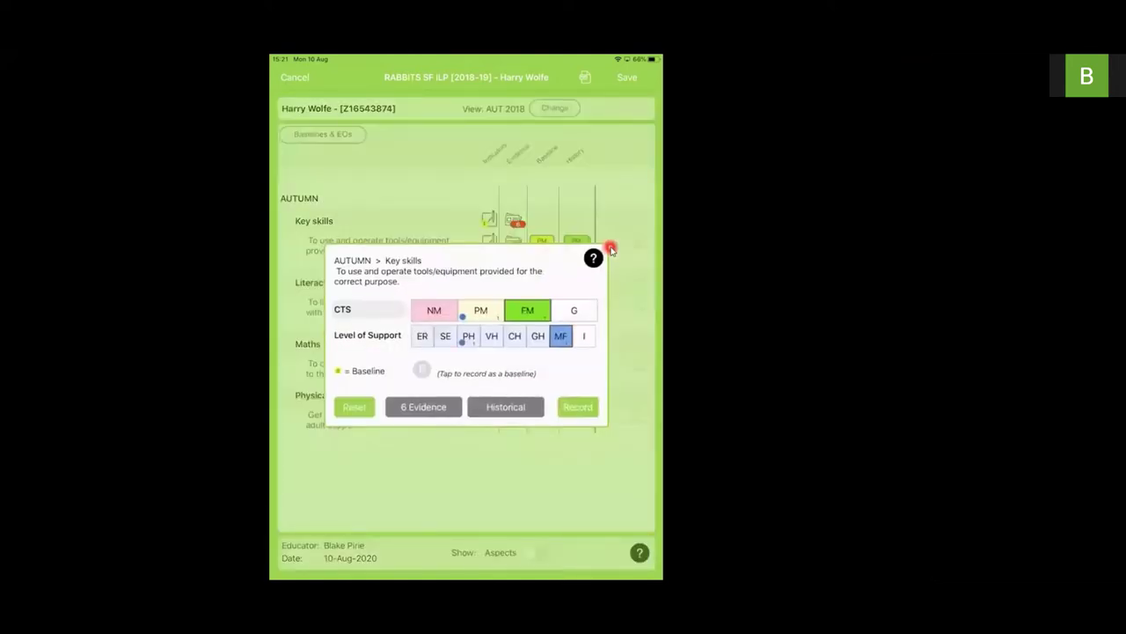
pyautogui.click(620, 238)
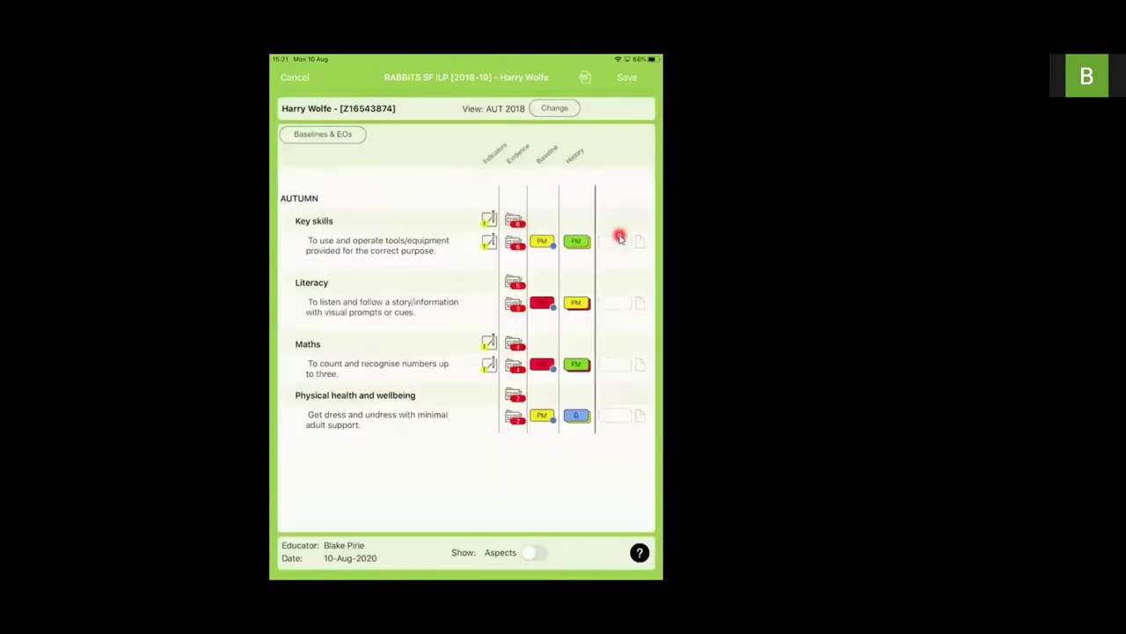
pyautogui.click(579, 243)
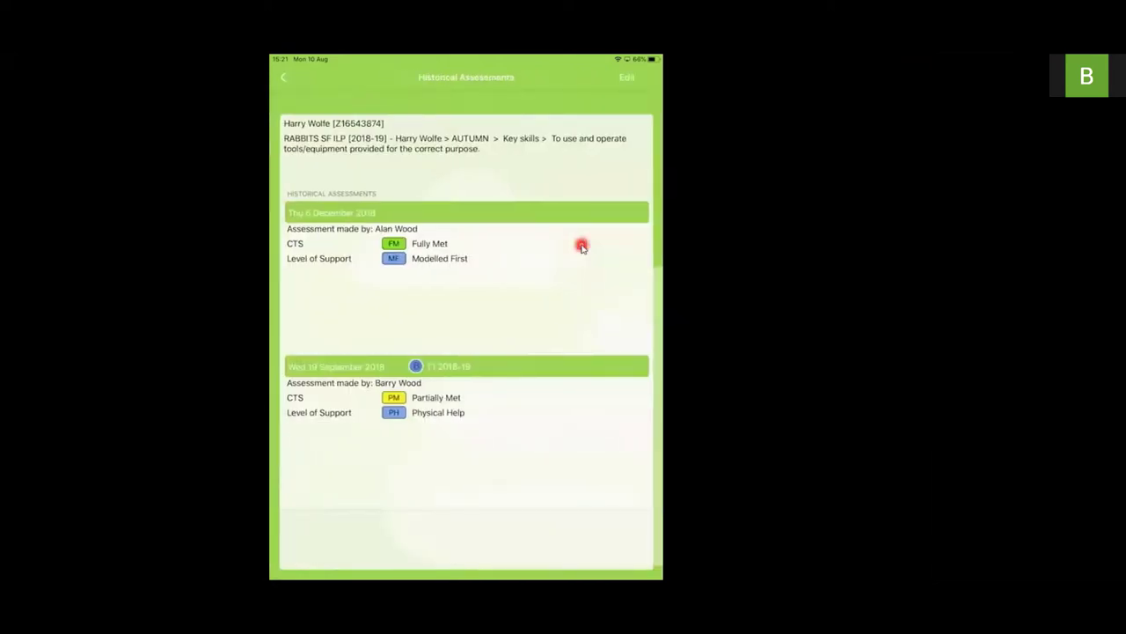
pyautogui.click(581, 247)
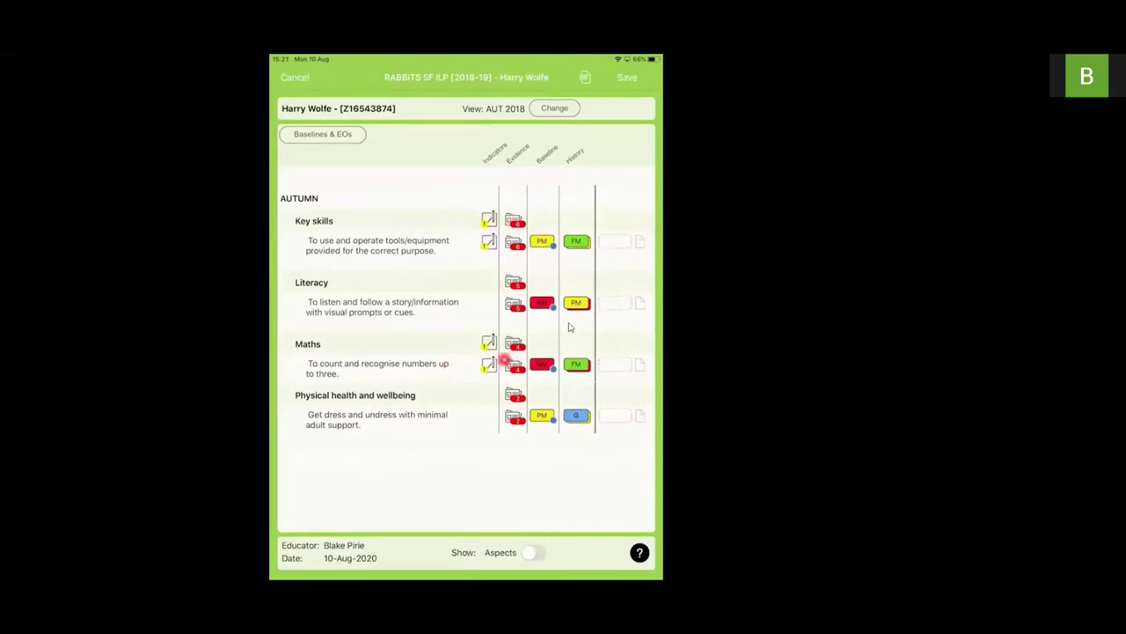
# Step: Choose a framework view to bring up another learner's Green SF Autumn 2018-19 assessment book
pyautogui.click(563, 112)
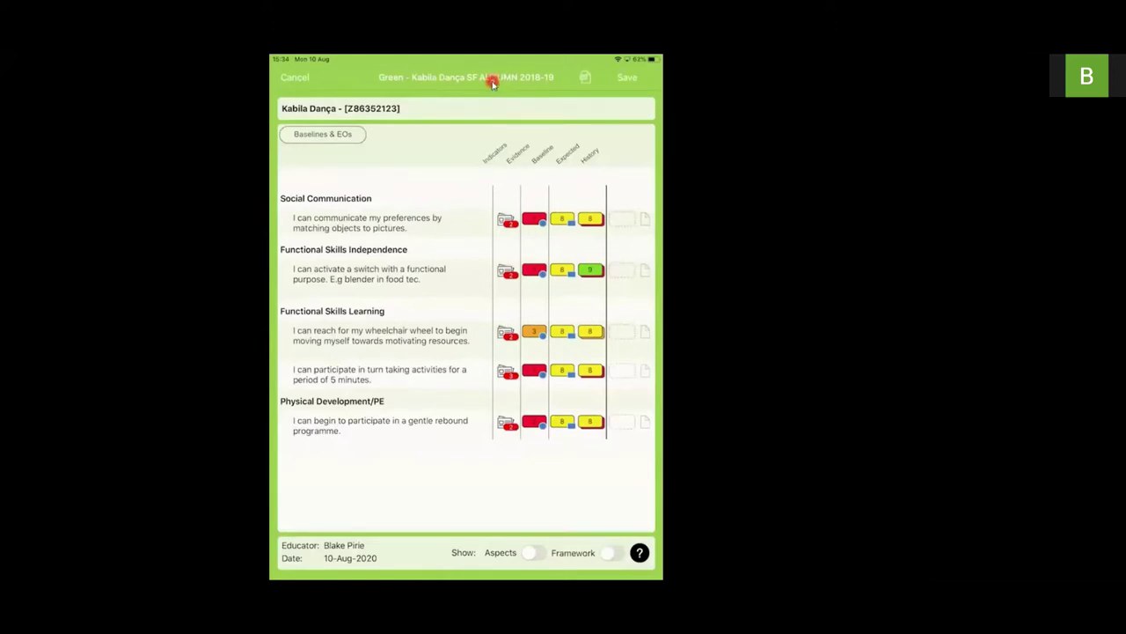
# Step: Record Generalisation 6 for the Social Communication preferences target, then move to the Blue PF learner's book
pyautogui.click(624, 227)
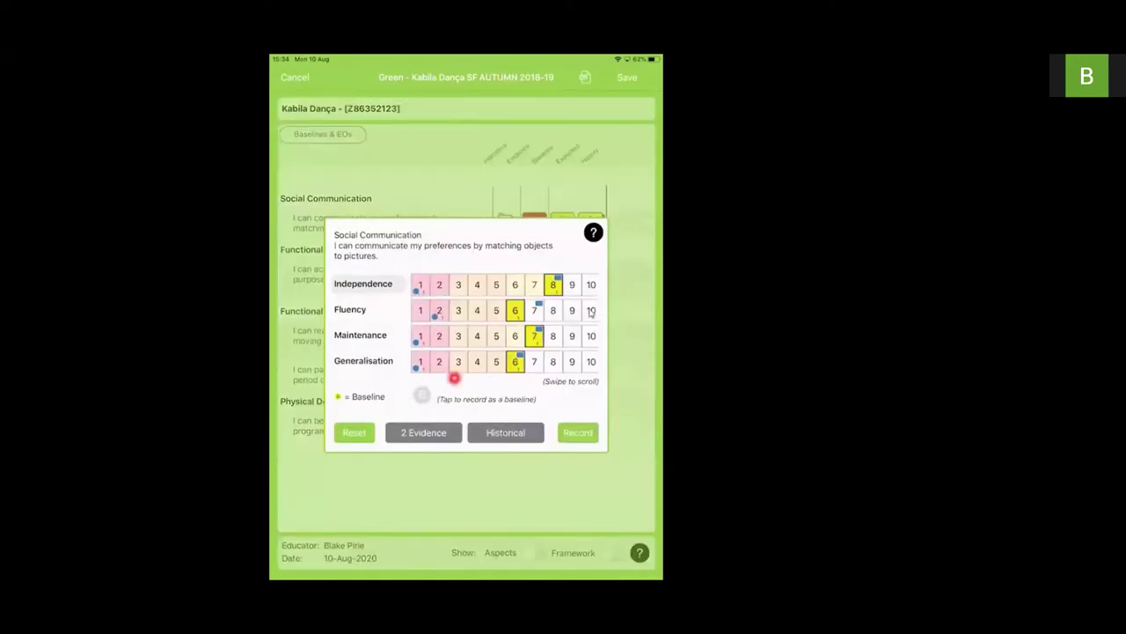
pyautogui.click(520, 361)
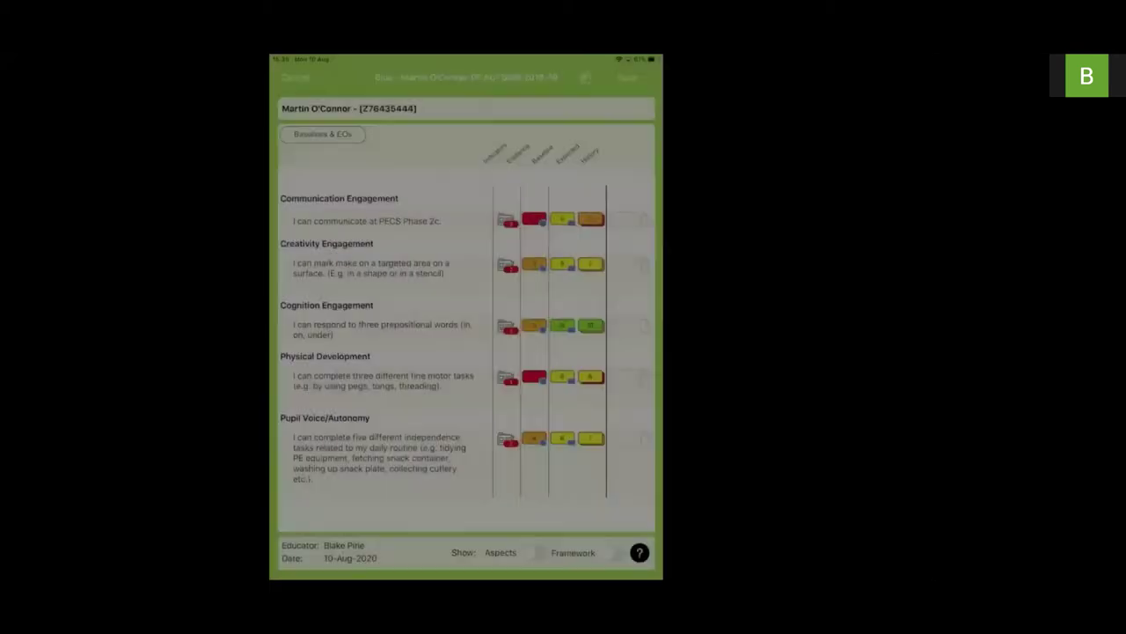
pyautogui.click(498, 83)
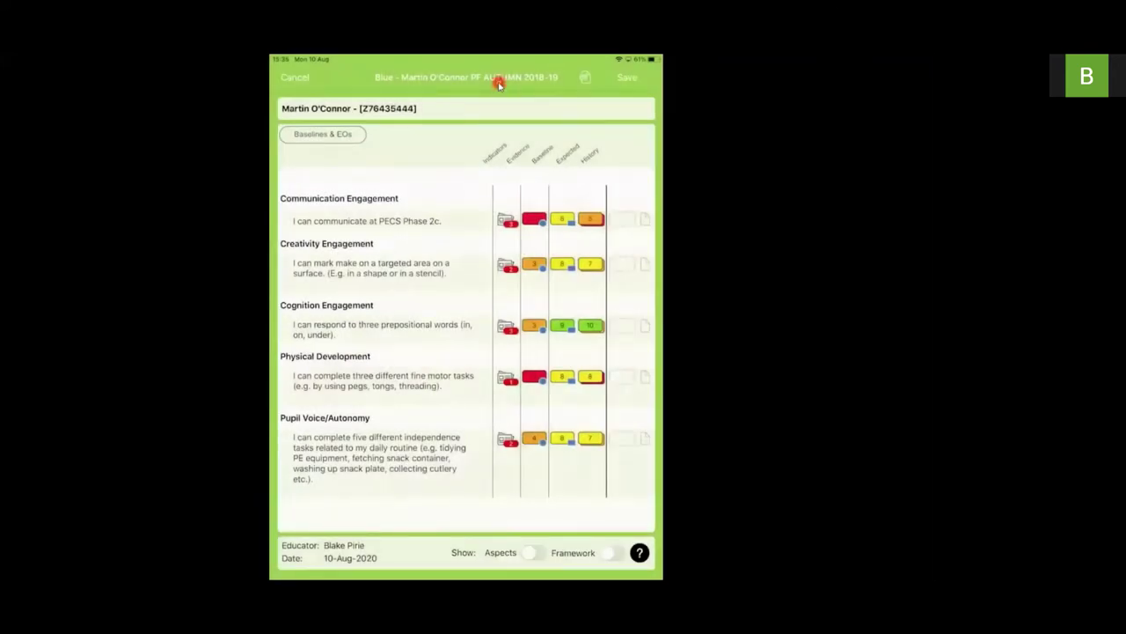
# Step: Check the Pupil Voice target's judgement history, then go to the EHCP & Learning Outcomes book
pyautogui.click(641, 435)
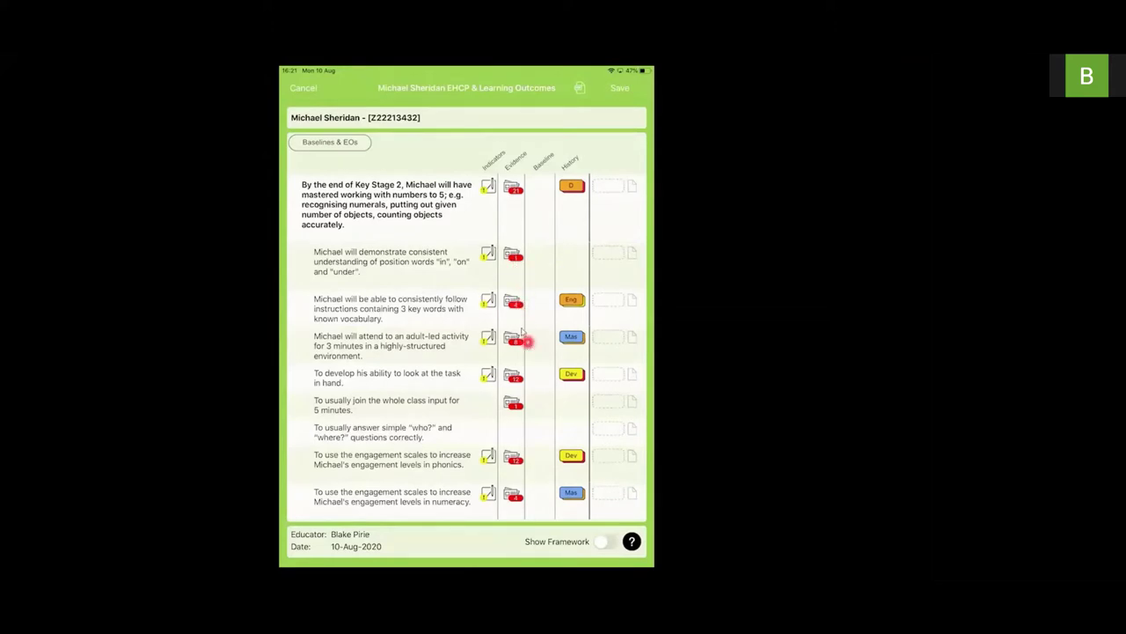
# Step: Browse the three-key-words target's evidence list and open the 21 February entry with three photos
pyautogui.click(512, 304)
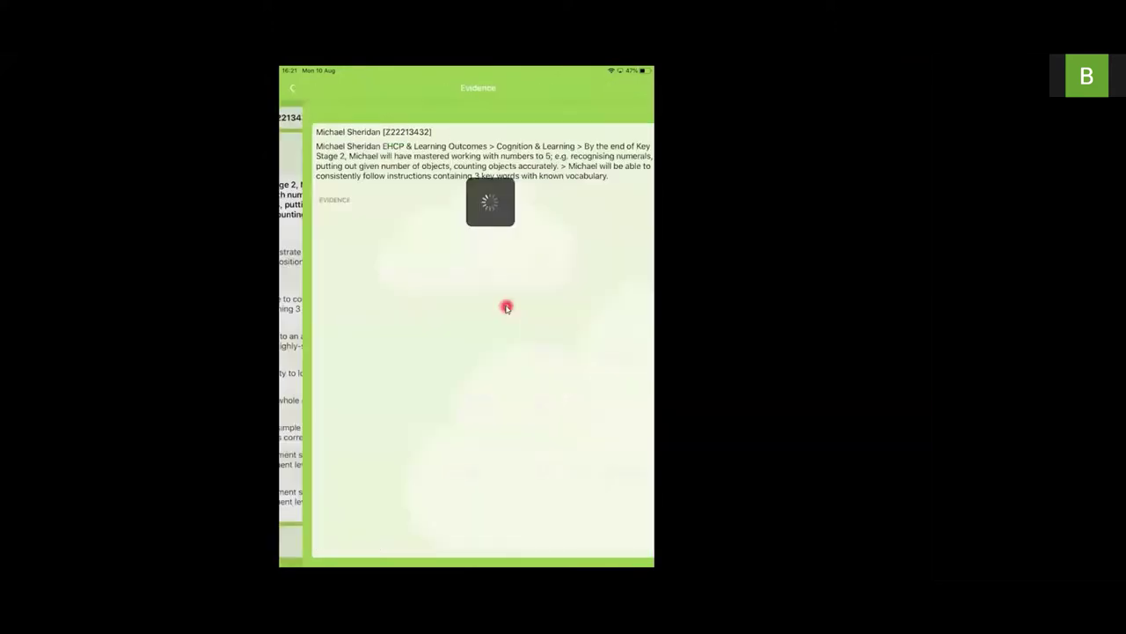
pyautogui.scroll(-3, 507, 306)
pyautogui.scroll(-3, 507, 307)
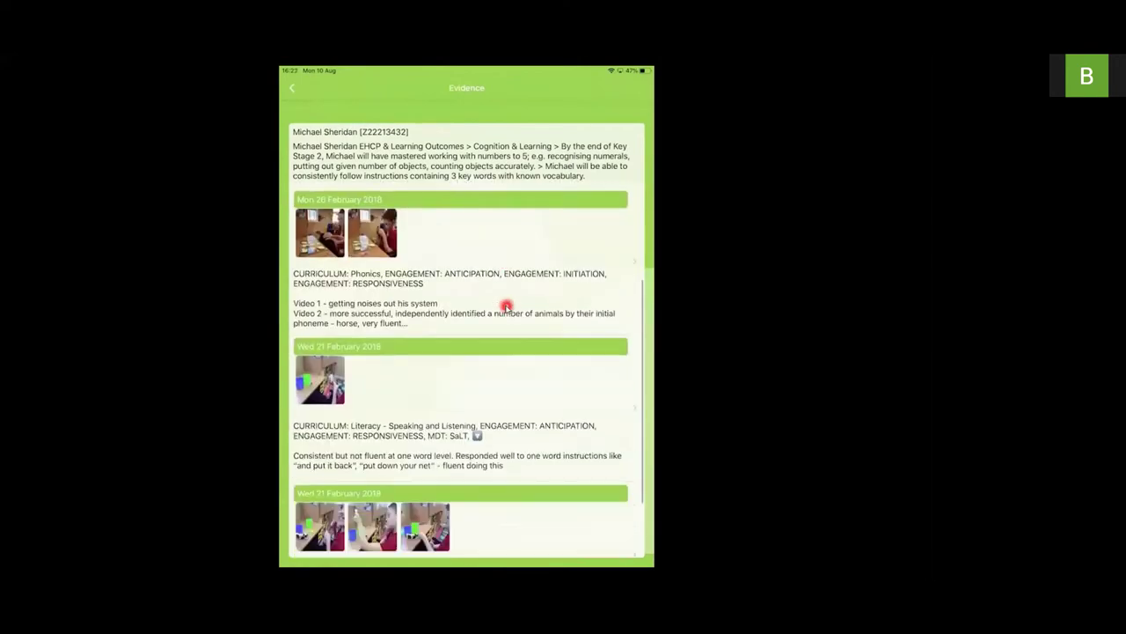
pyautogui.scroll(-2, 507, 306)
pyautogui.scroll(1, 507, 306)
pyautogui.scroll(3, 507, 306)
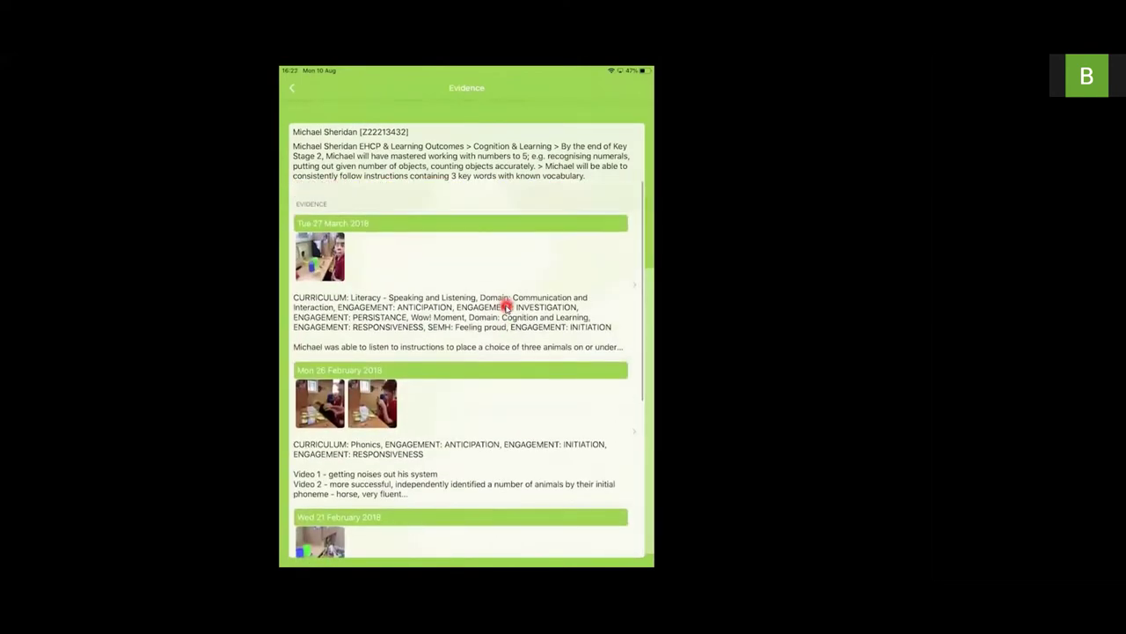
pyautogui.scroll(-4, 506, 306)
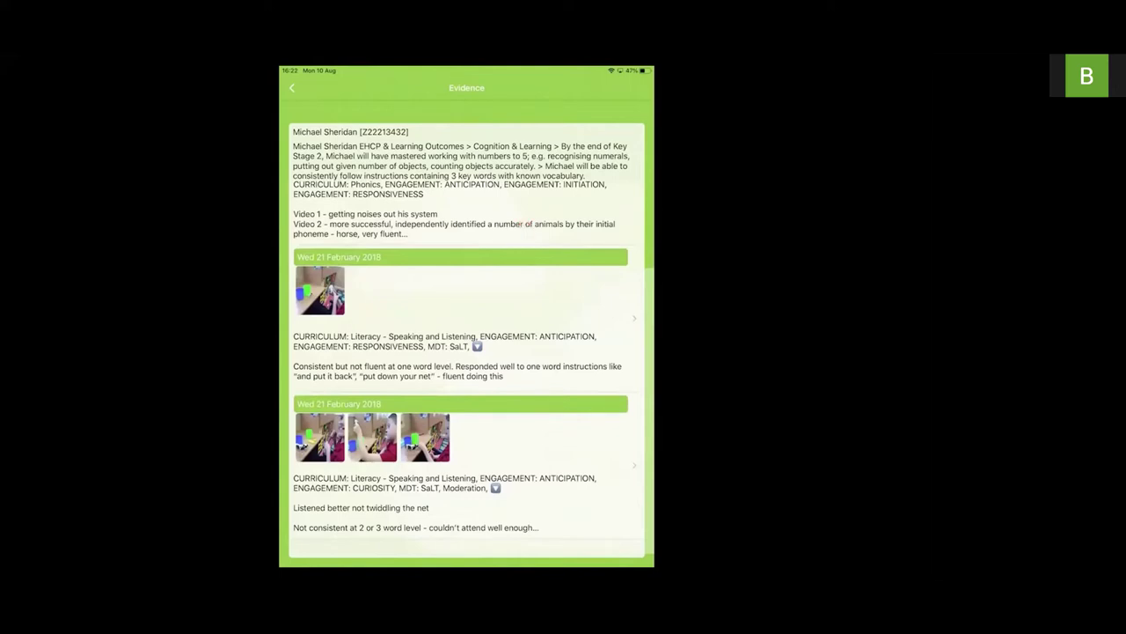
pyautogui.click(493, 466)
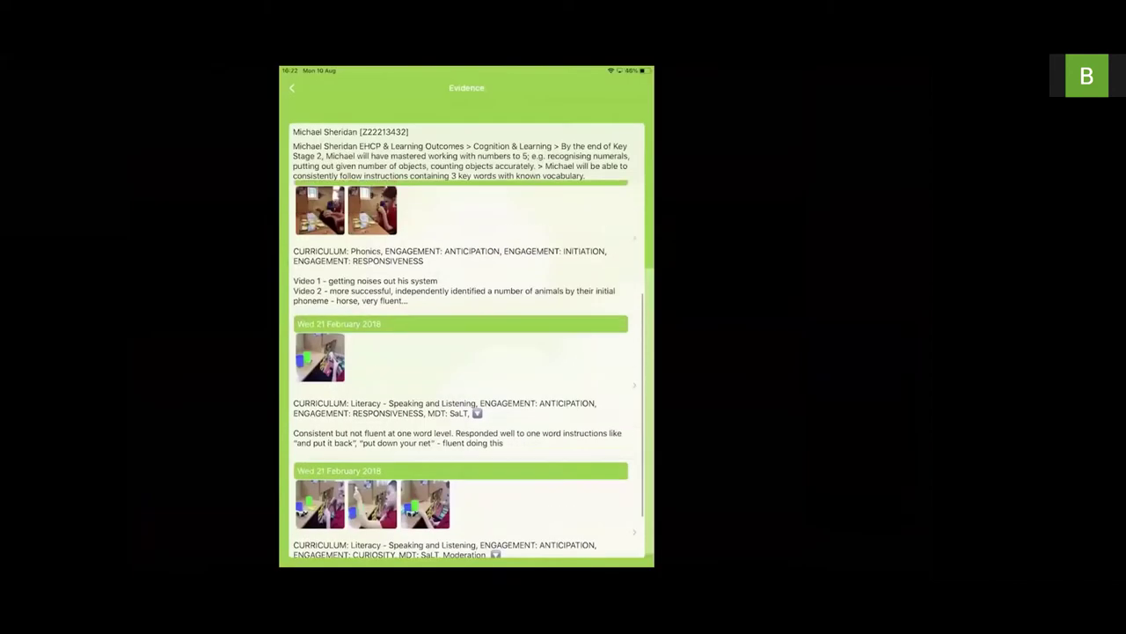
# Step: Open the Tue 27 March 2018 evidence entry instead
pyautogui.scroll(2, 466, 370)
pyautogui.scroll(5, 467, 370)
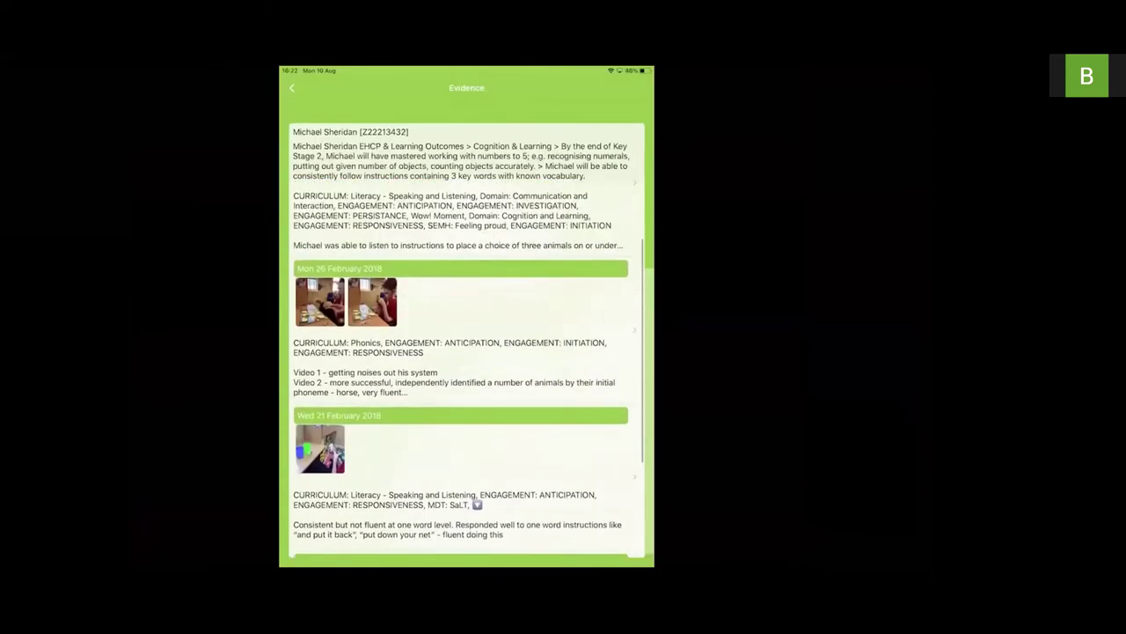
pyautogui.scroll(1, 466, 369)
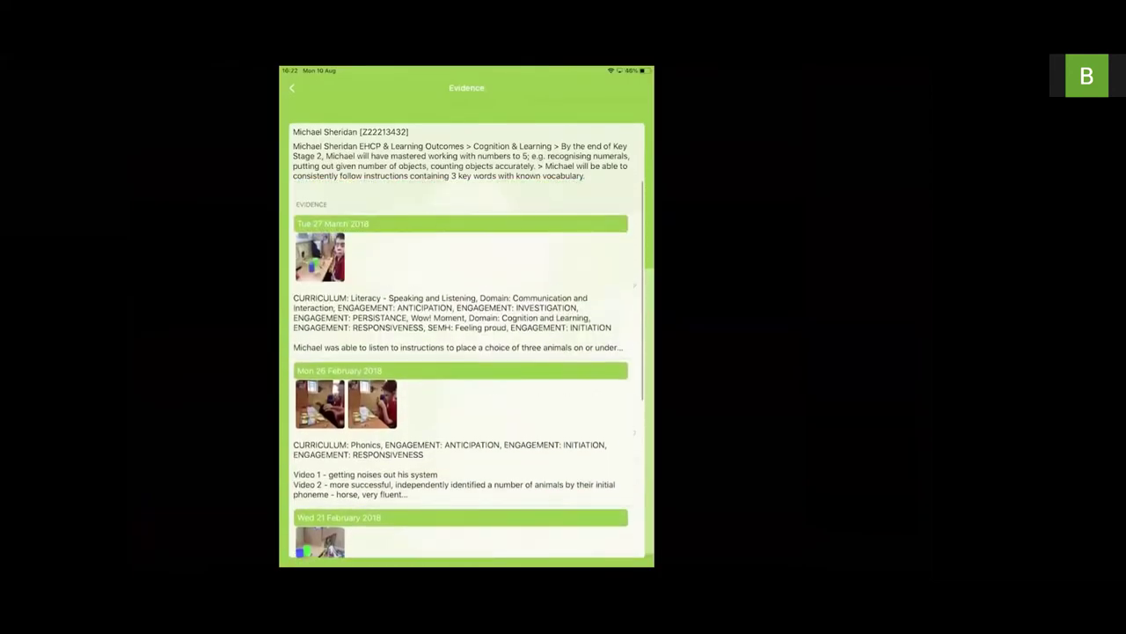
pyautogui.click(466, 281)
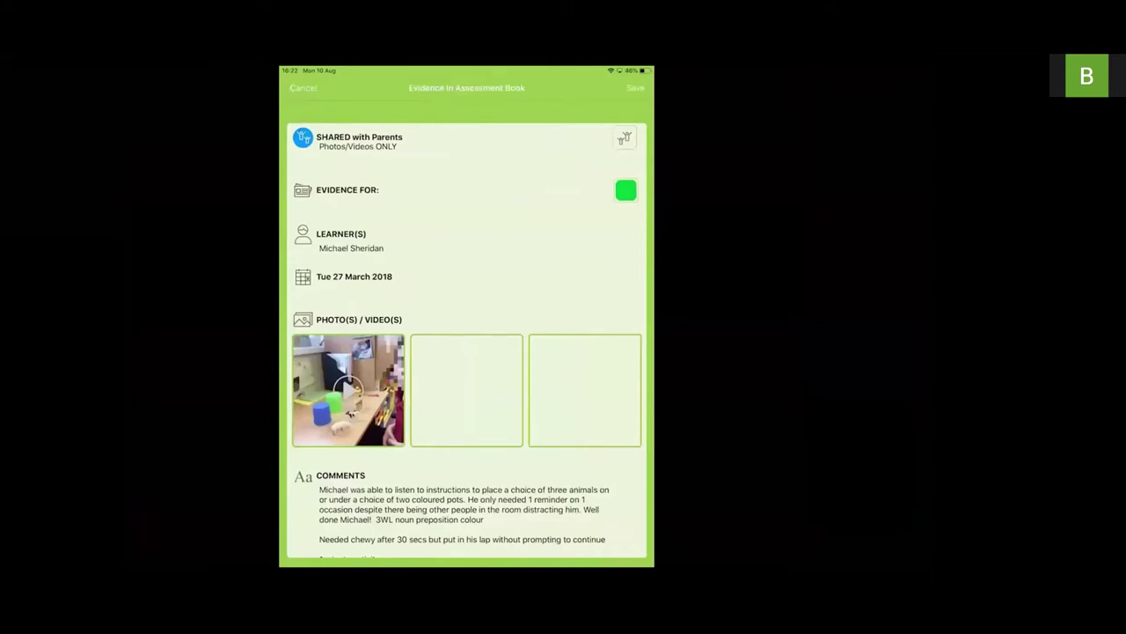
# Step: Play the classroom video attached to the 27 March 2018 evidence entry
pyautogui.click(348, 390)
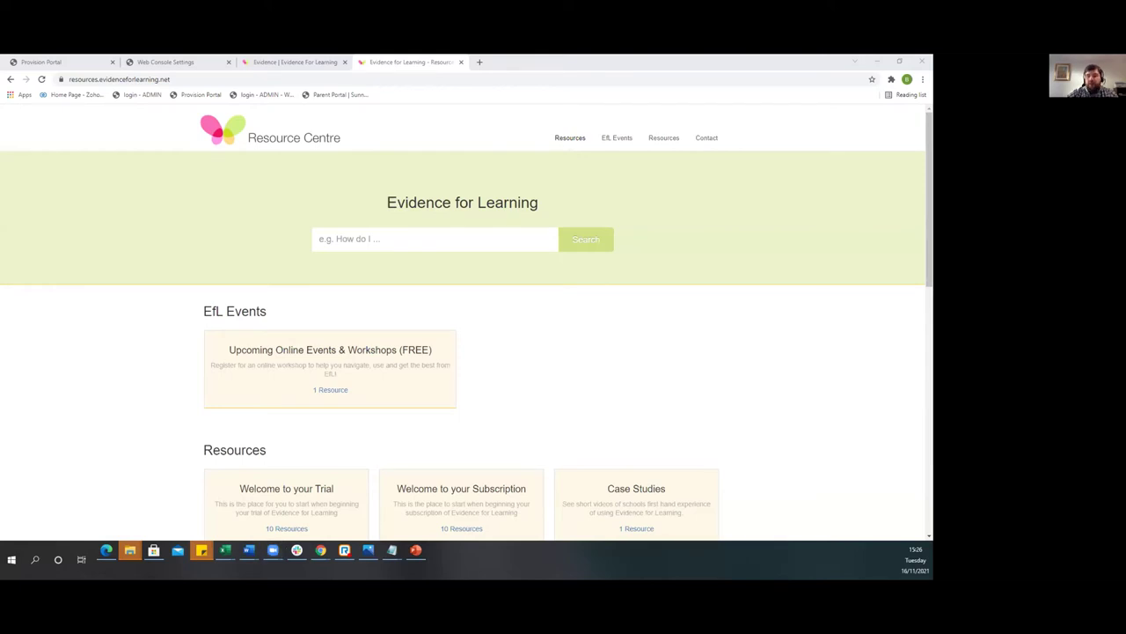
# Step: Go to the Assessment resources category and its 'Create a Continuum to Track Progress' article
pyautogui.scroll(-3, 328, 387)
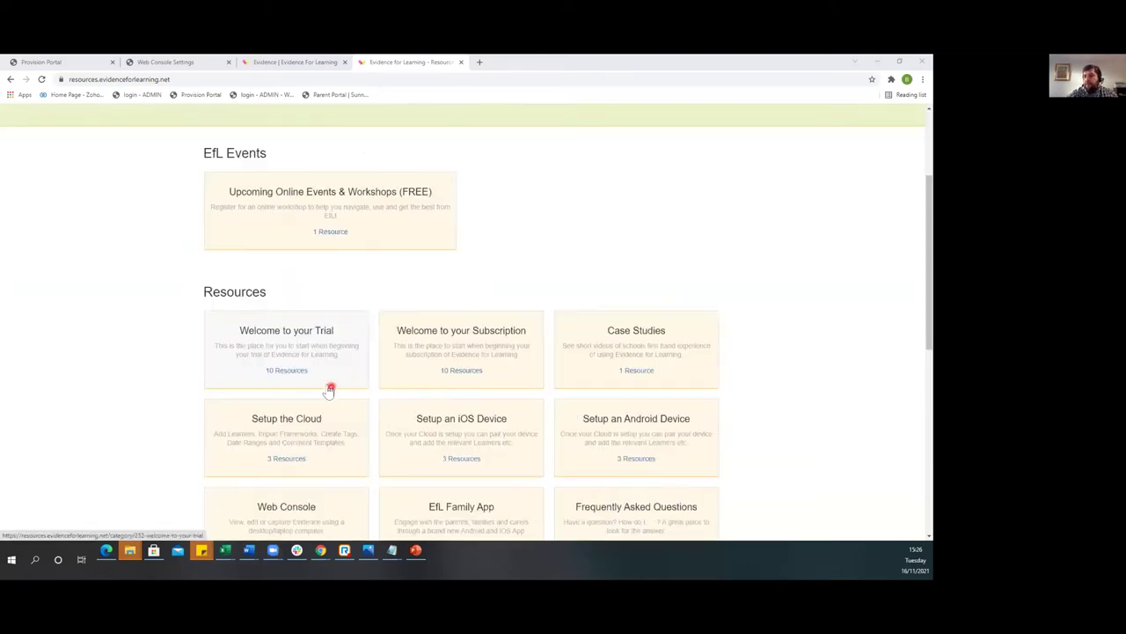
pyautogui.scroll(-1, 330, 389)
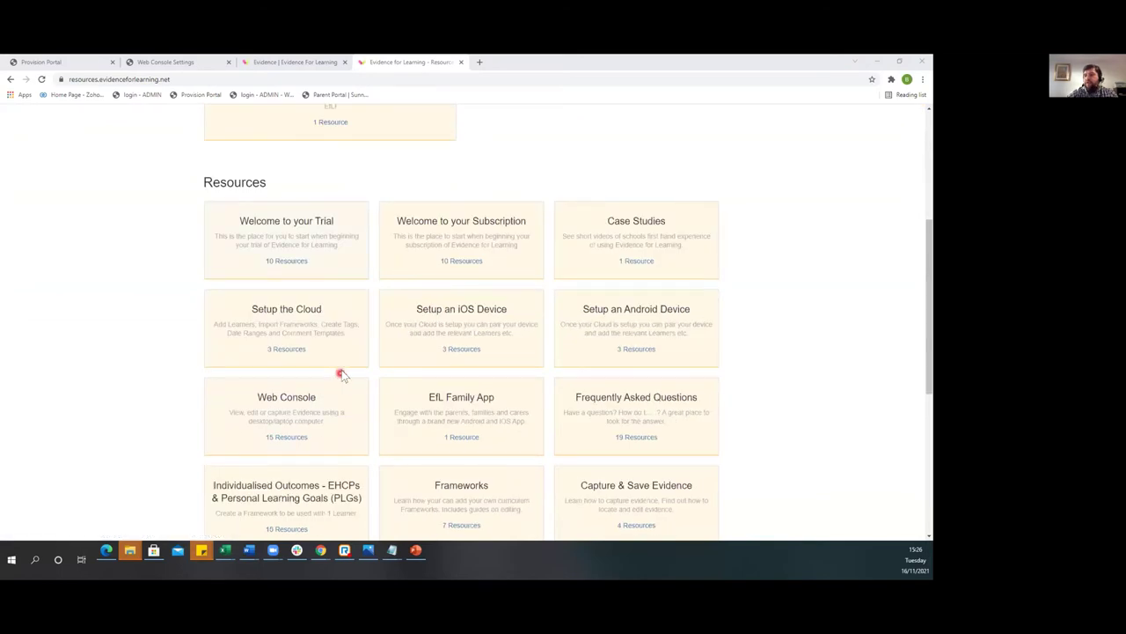
pyautogui.scroll(-2, 344, 376)
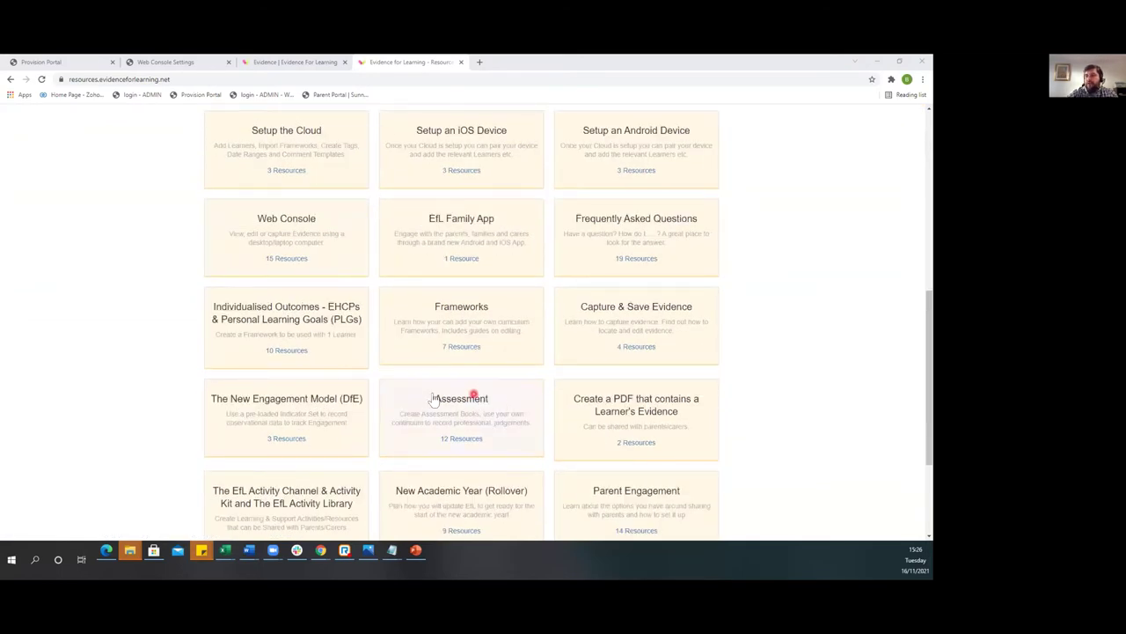
pyautogui.click(483, 417)
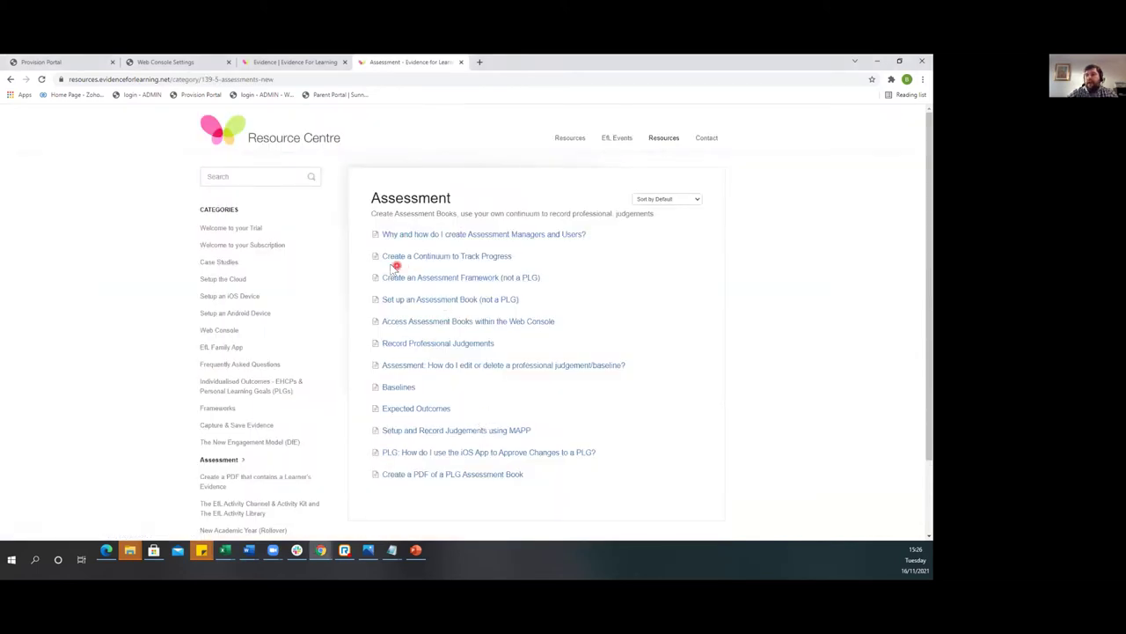
pyautogui.click(466, 257)
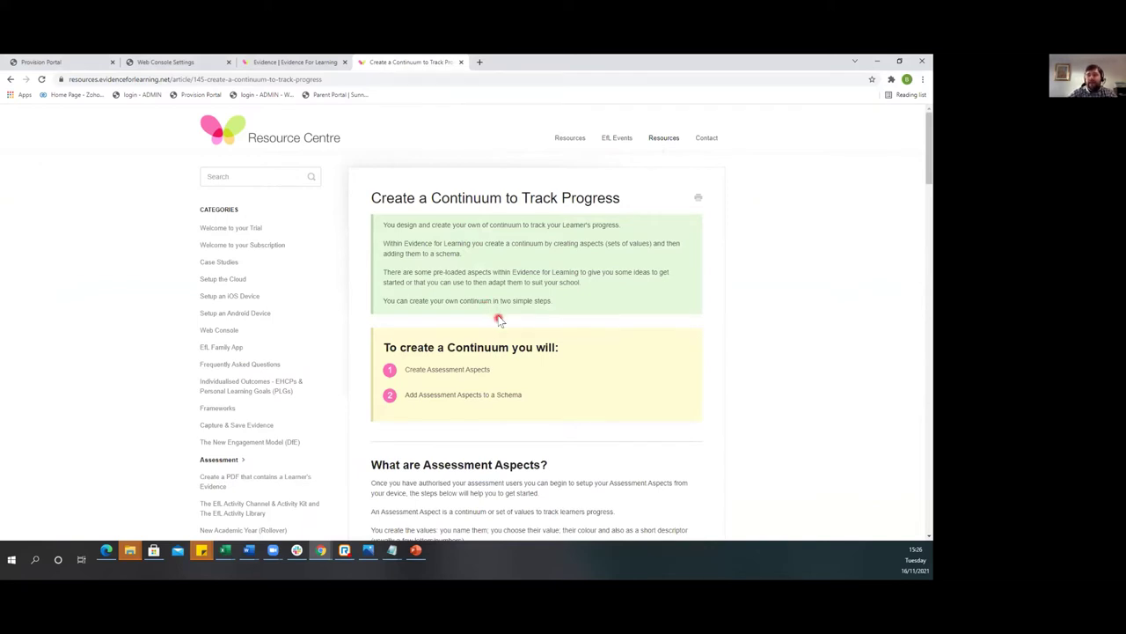
# Step: Read through the continuum article, then search the Resource Centre for 'MAPP'
pyautogui.scroll(-3, 515, 343)
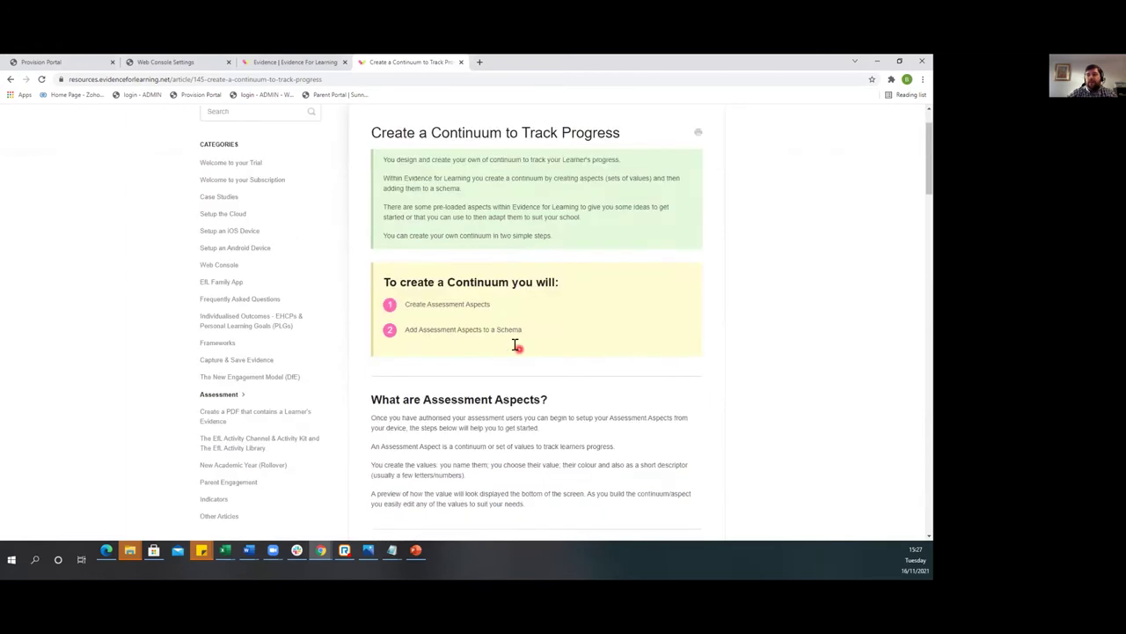
pyautogui.scroll(-4, 515, 343)
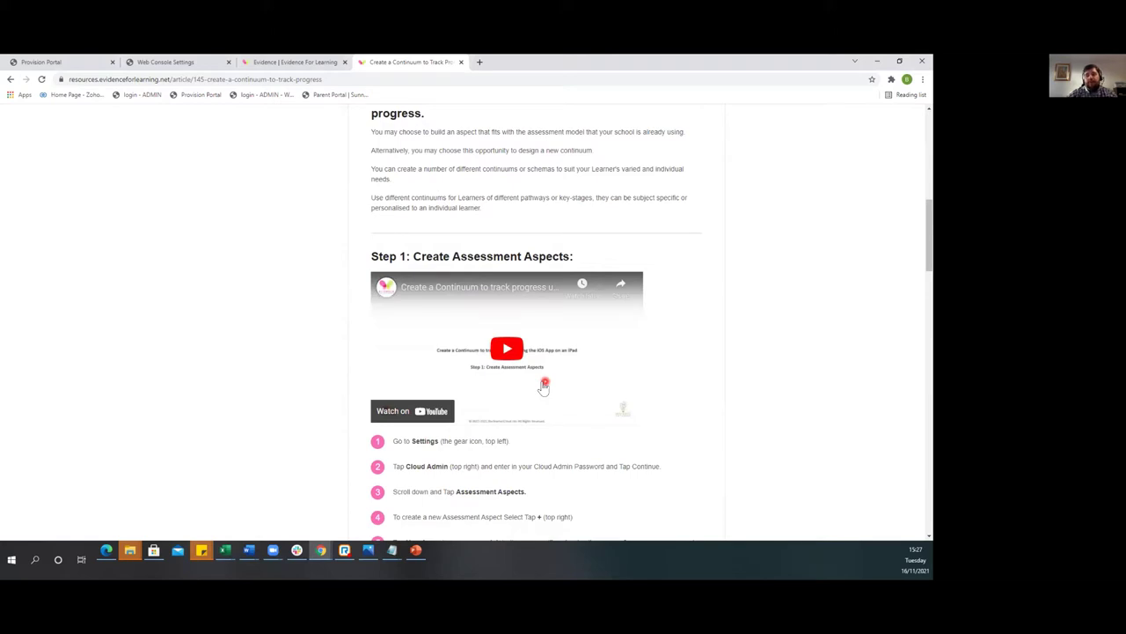
pyautogui.scroll(-4, 543, 385)
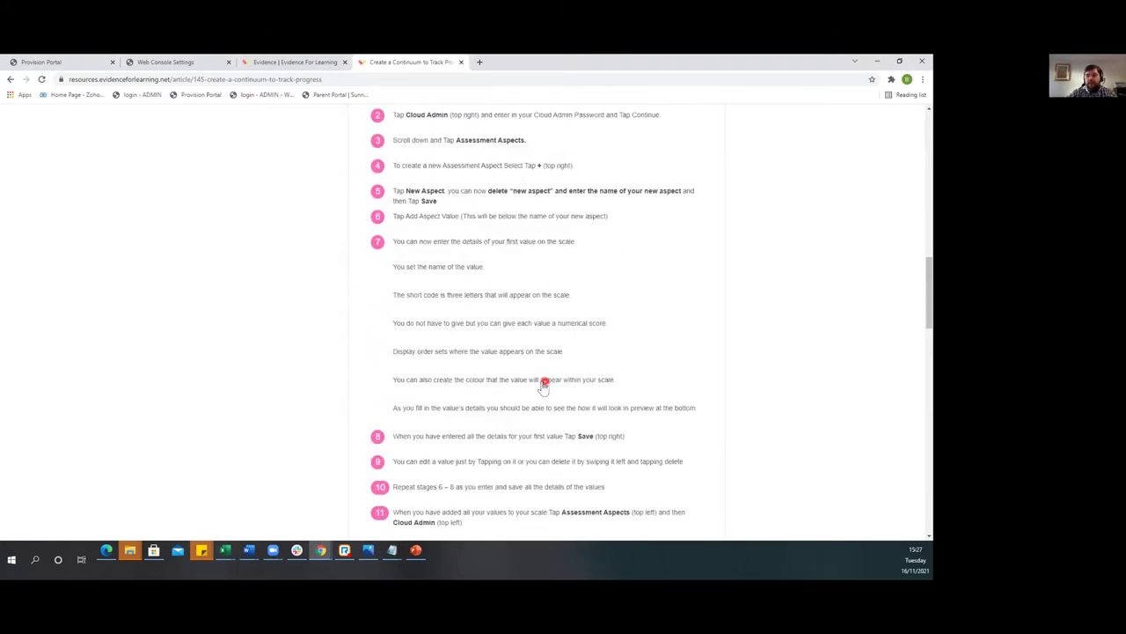
pyautogui.scroll(10, 543, 385)
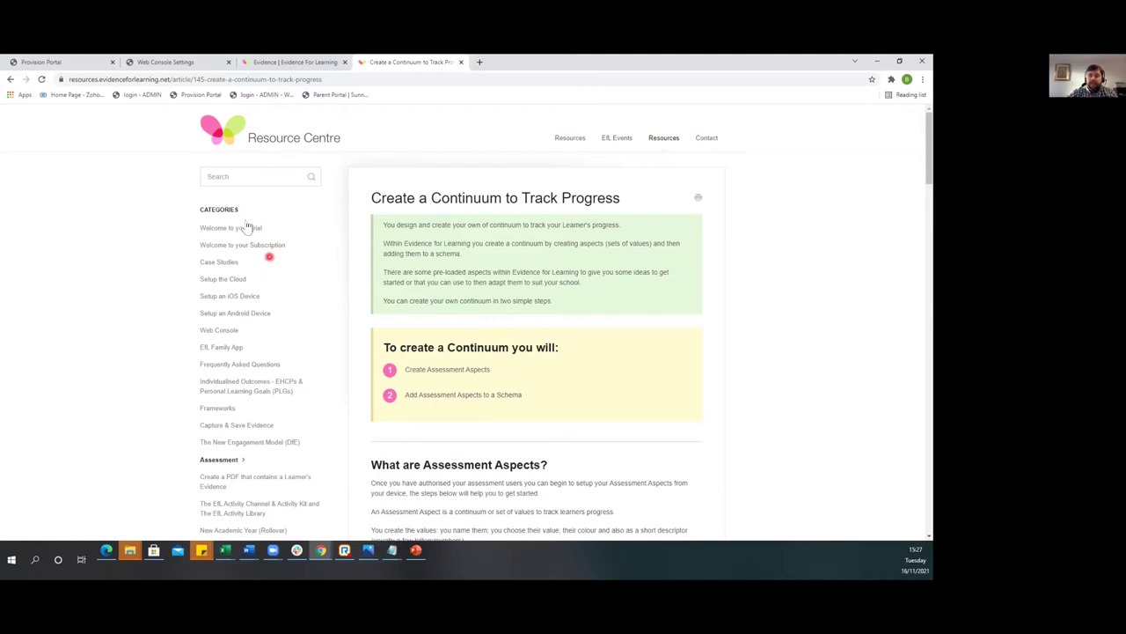
pyautogui.click(235, 176)
pyautogui.write('MAPP')
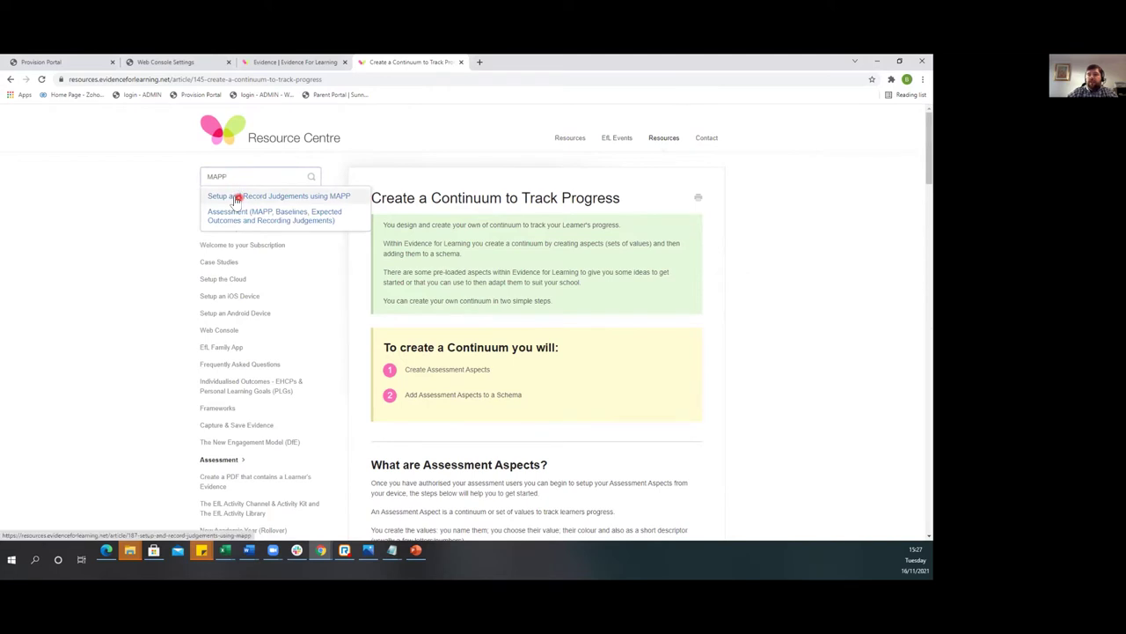
# Step: Open the 'Setup and Record Judgements using MAPP' suggestion and read down its four-part guide
pyautogui.click(236, 197)
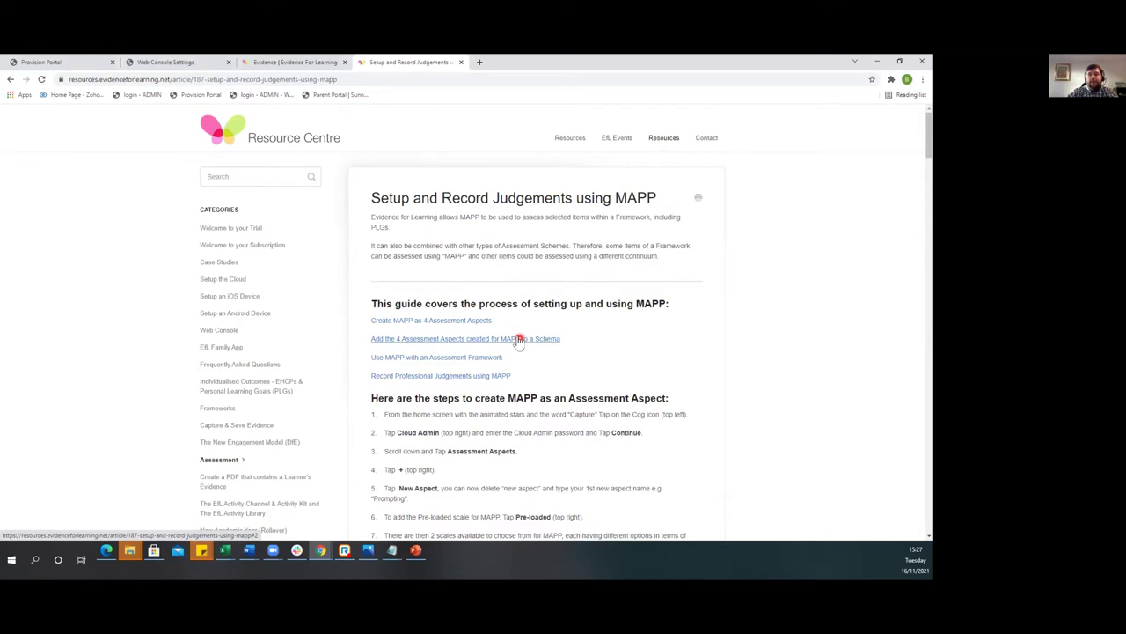
pyautogui.scroll(-1, 519, 341)
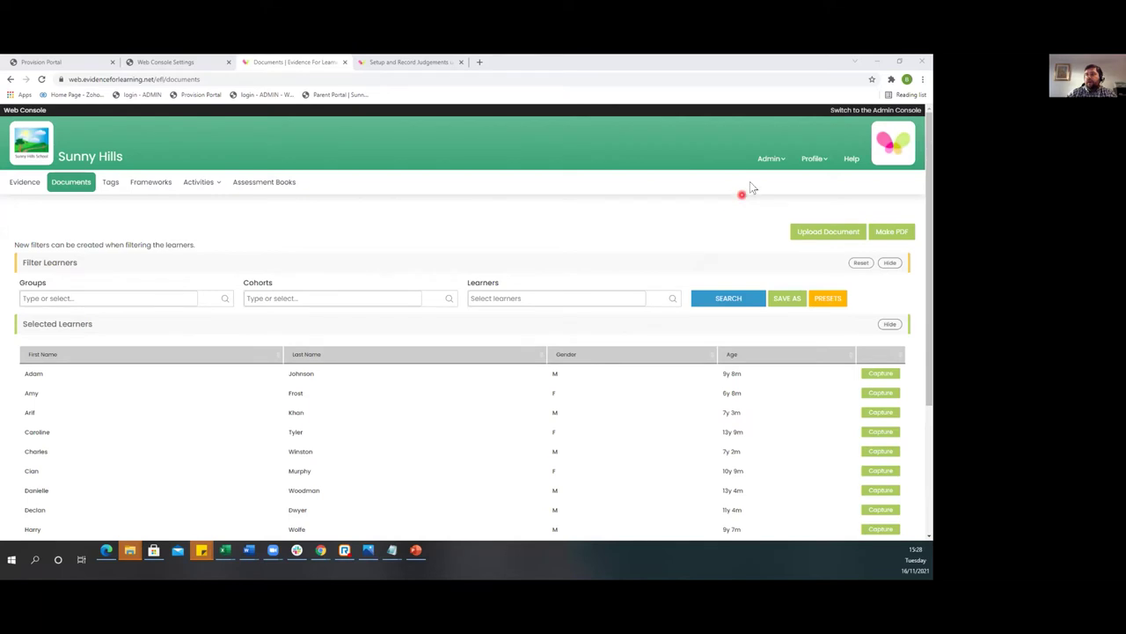
# Step: Go to Admin > PLG Manager and bring up the Create a new PLG dialog
pyautogui.click(767, 159)
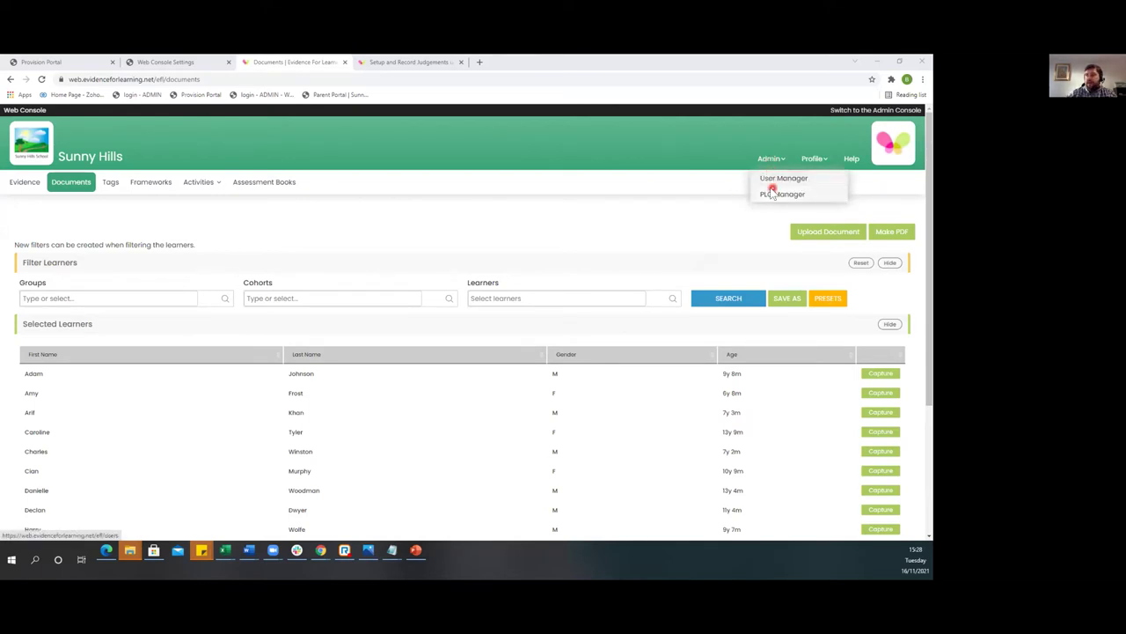
pyautogui.click(770, 194)
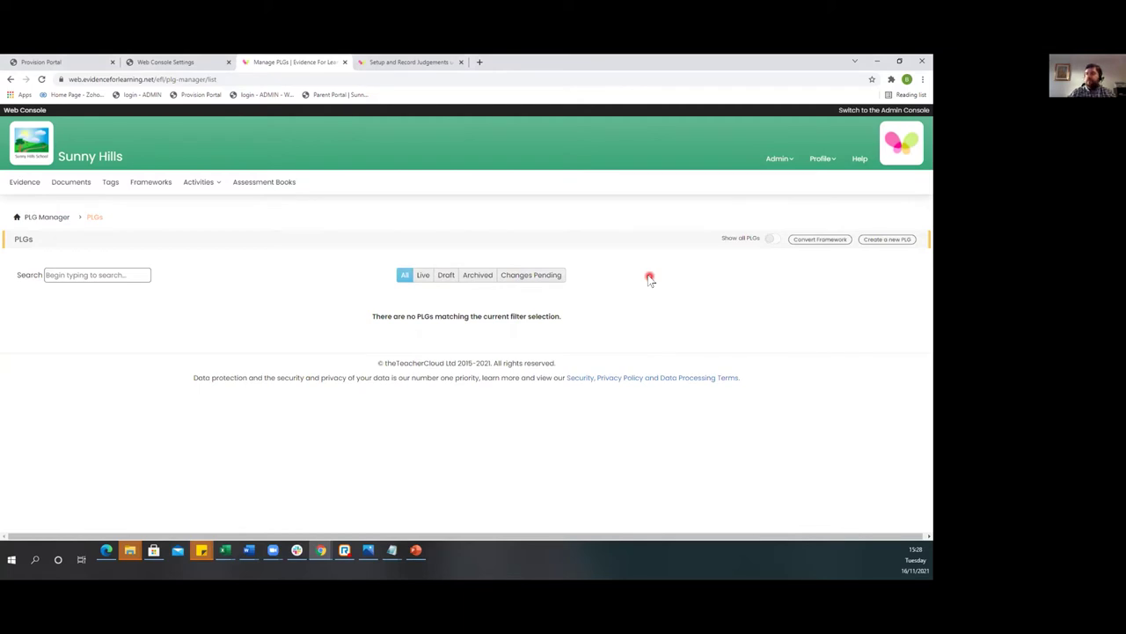
pyautogui.click(895, 241)
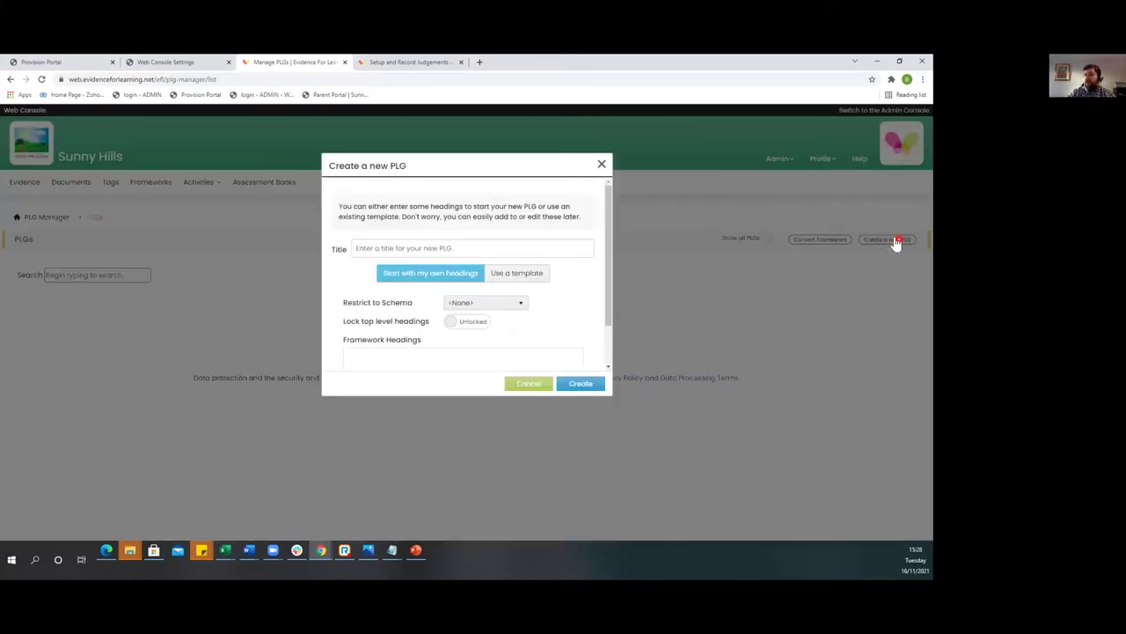
# Step: Title the new PLG as a test with own headings, then switch to the outcomes document in Word
pyautogui.click(438, 249)
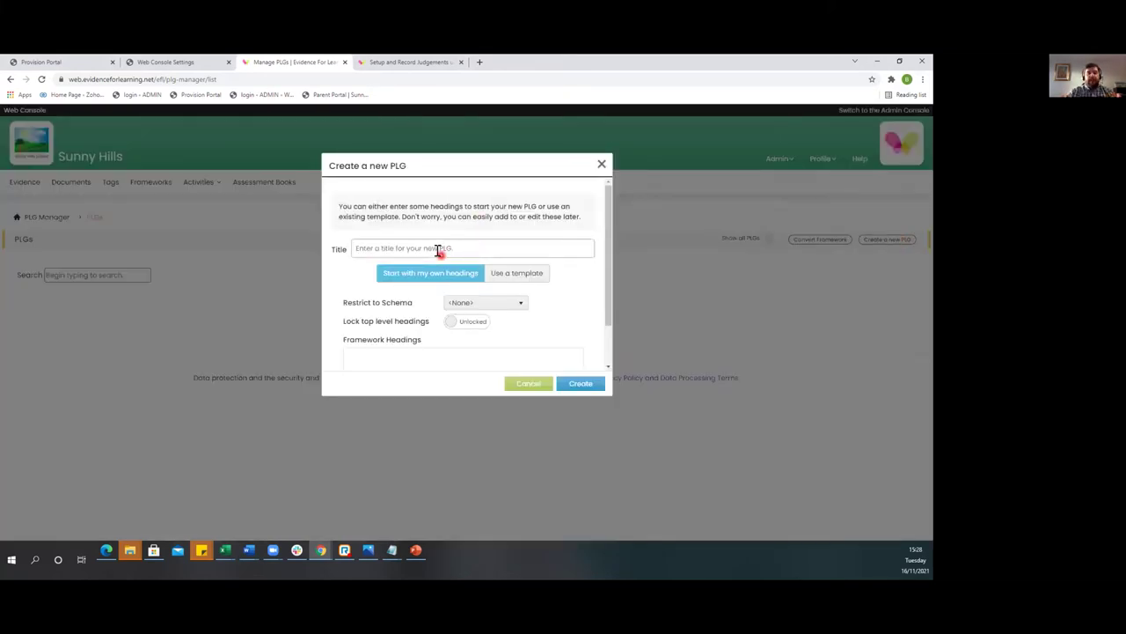
pyautogui.write('I')
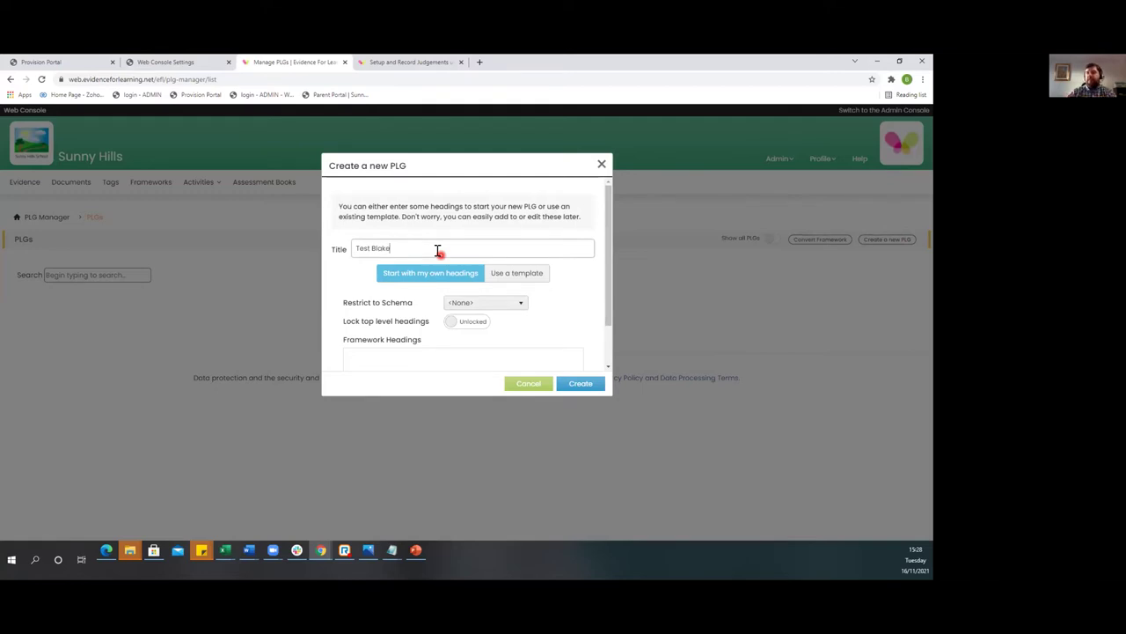
pyautogui.click(391, 279)
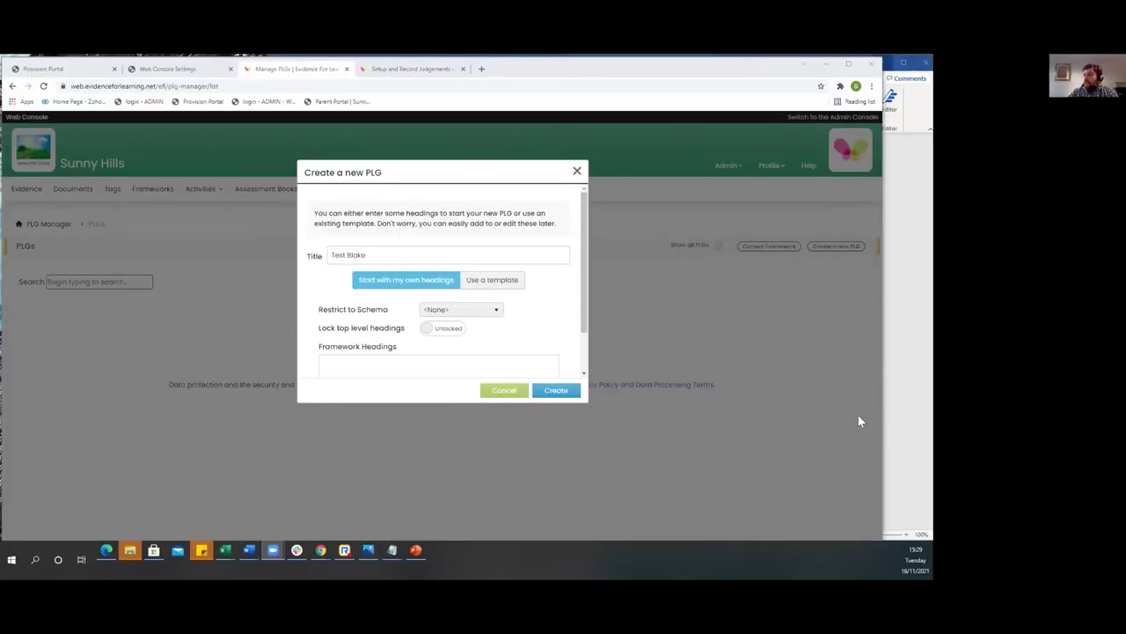
pyautogui.hotkey('alt', 'Tab')
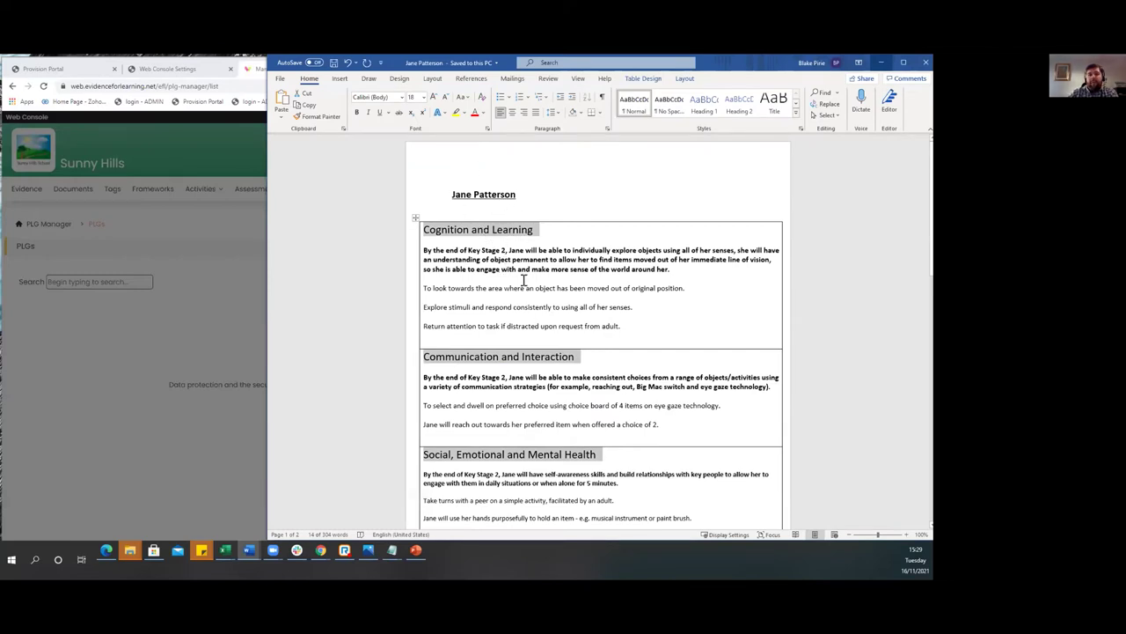
# Step: Copy the outcome area headings from the Word document, then return to the Create a new PLG dialog
pyautogui.scroll(-1, 526, 280)
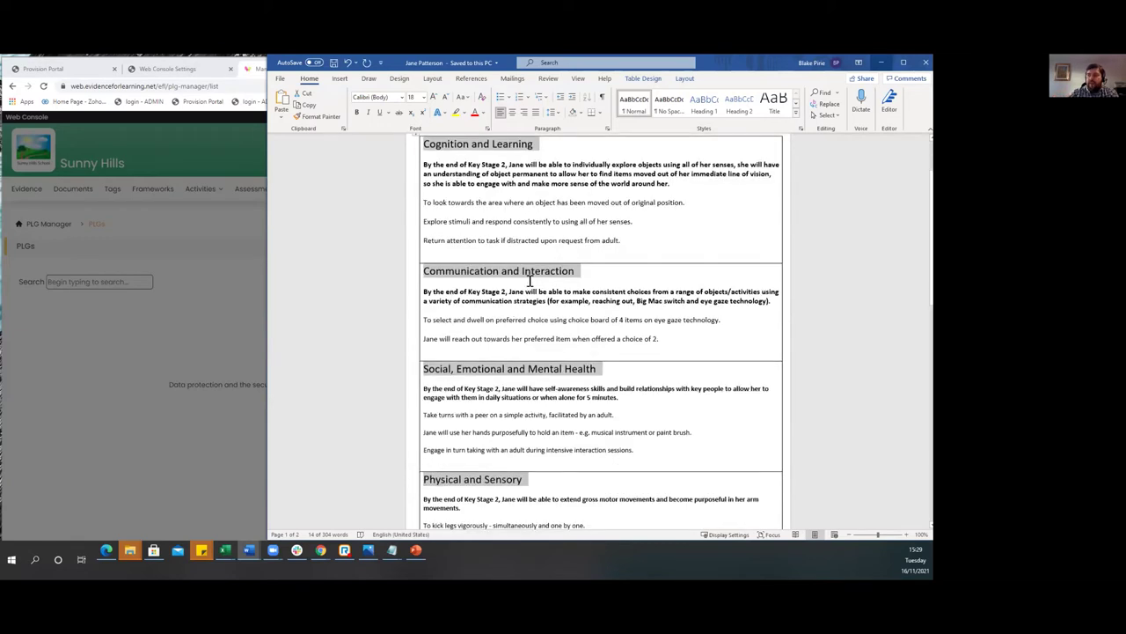
pyautogui.scroll(1, 530, 282)
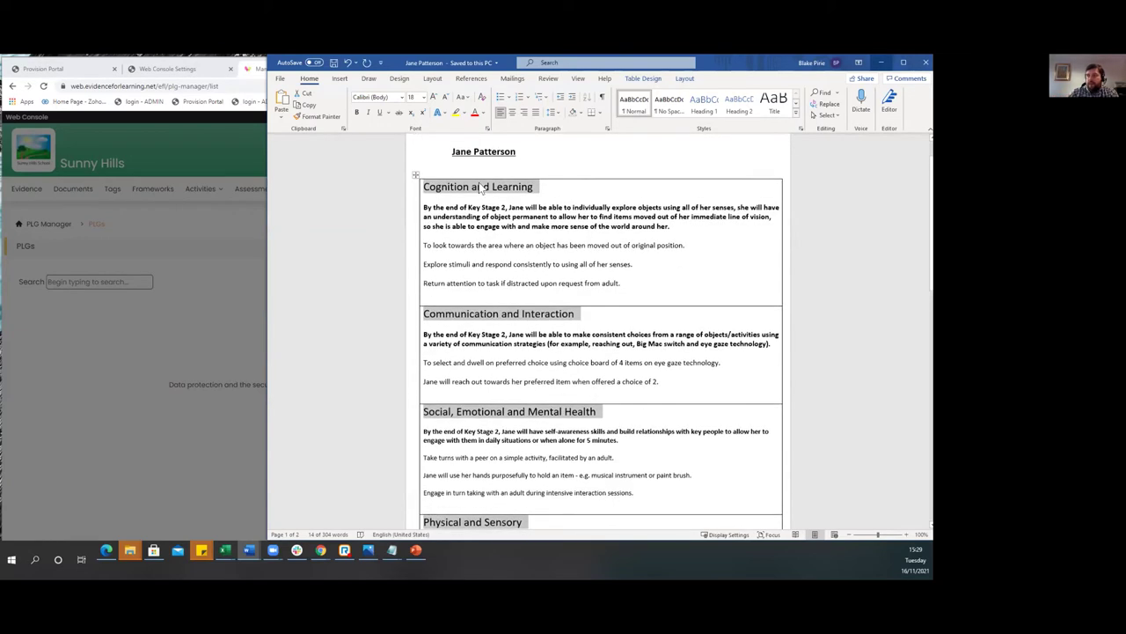
pyautogui.rightClick(482, 187)
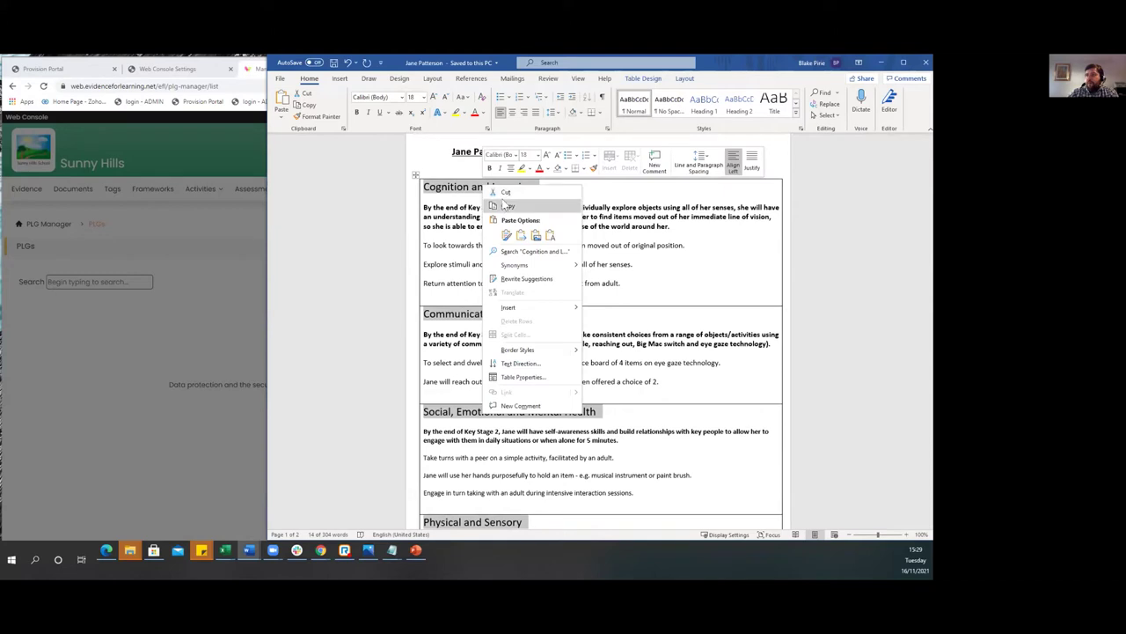
pyautogui.click(505, 206)
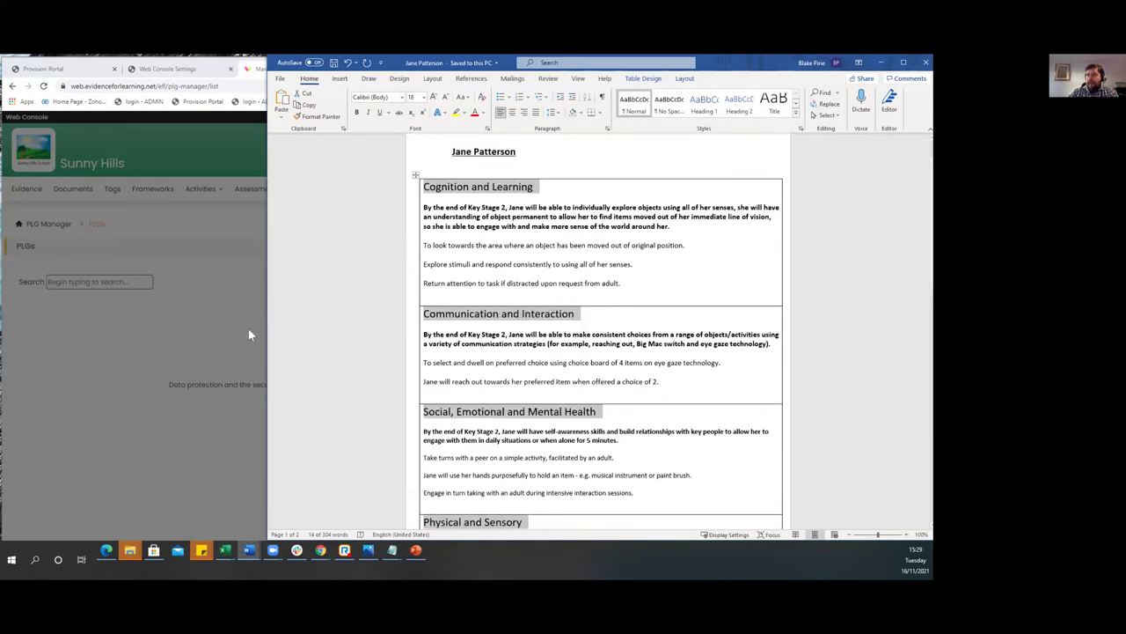
pyautogui.click(248, 328)
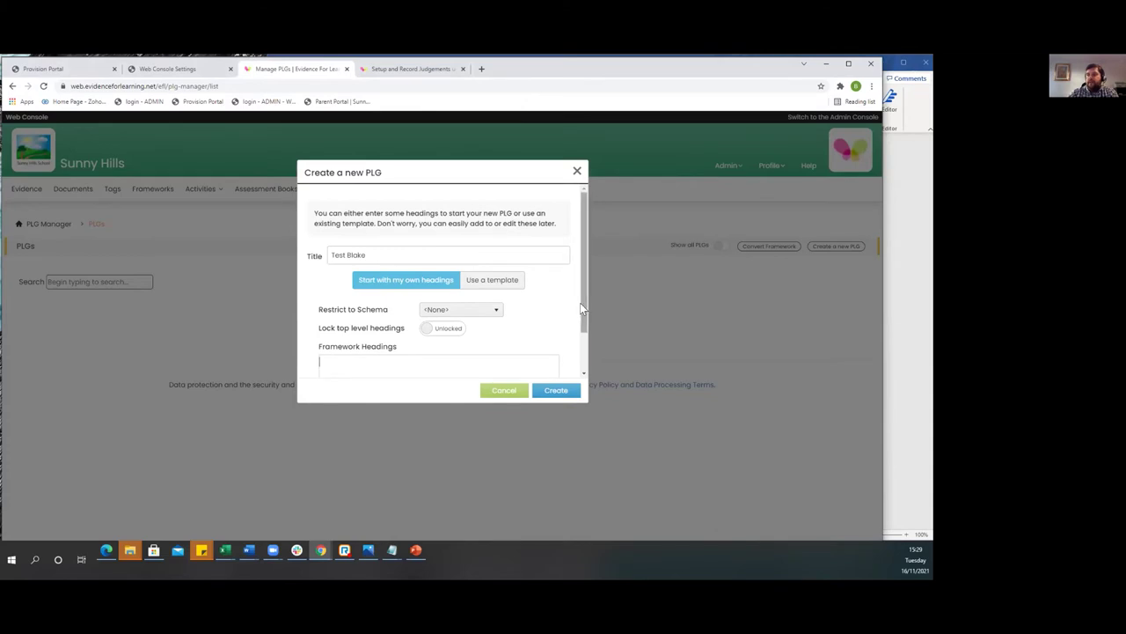
# Step: Paste the four area headings, Cognition and Learning to Physical and Sensory, into Framework Headings and create the PLG
pyautogui.moveTo(580, 302); pyautogui.dragTo(581, 328)
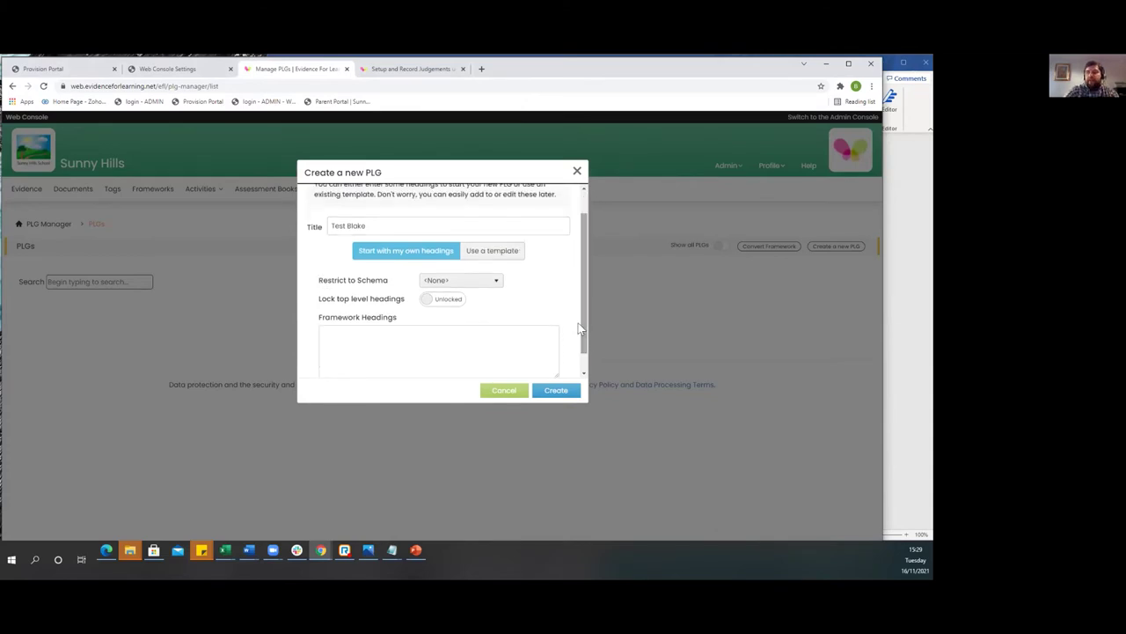
pyautogui.rightClick(396, 339)
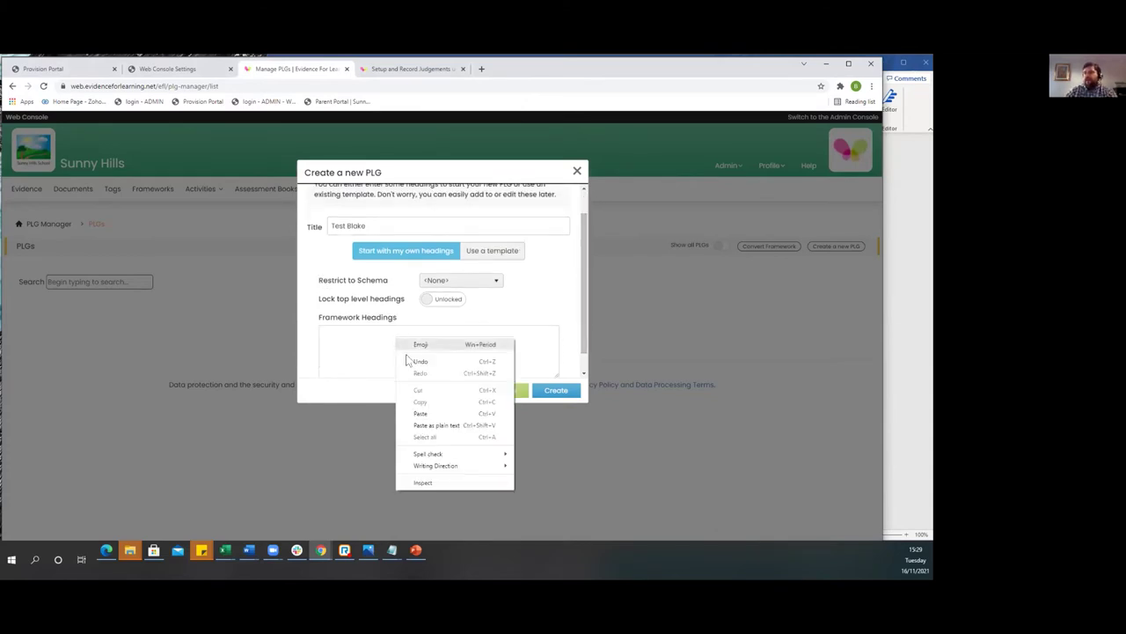
pyautogui.click(427, 411)
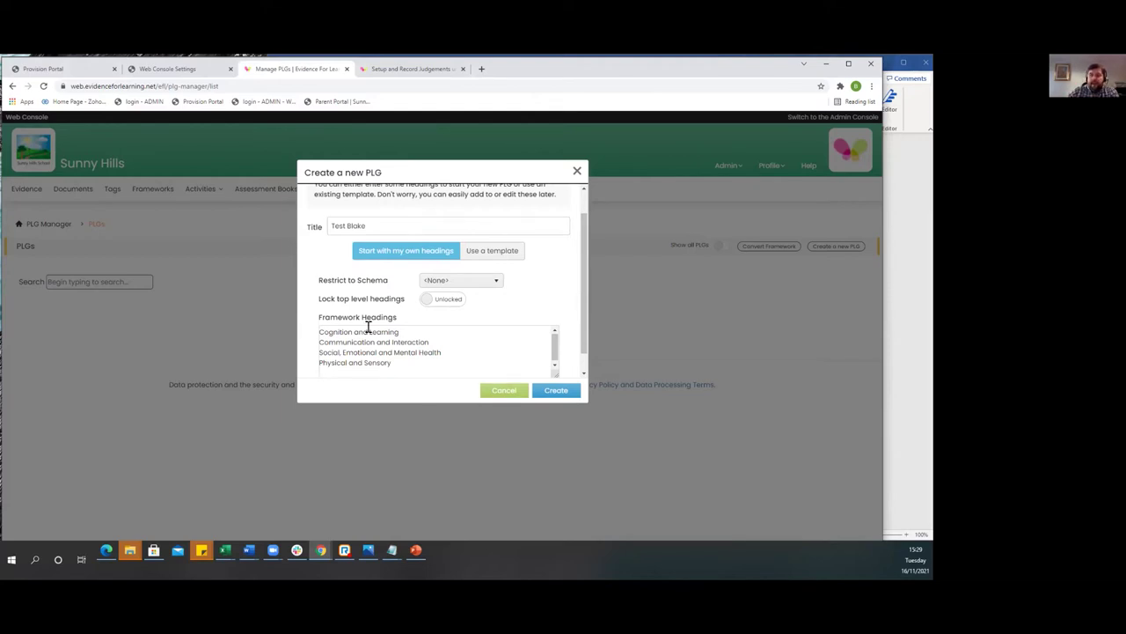
pyautogui.moveTo(390, 363); pyautogui.dragTo(319, 331)
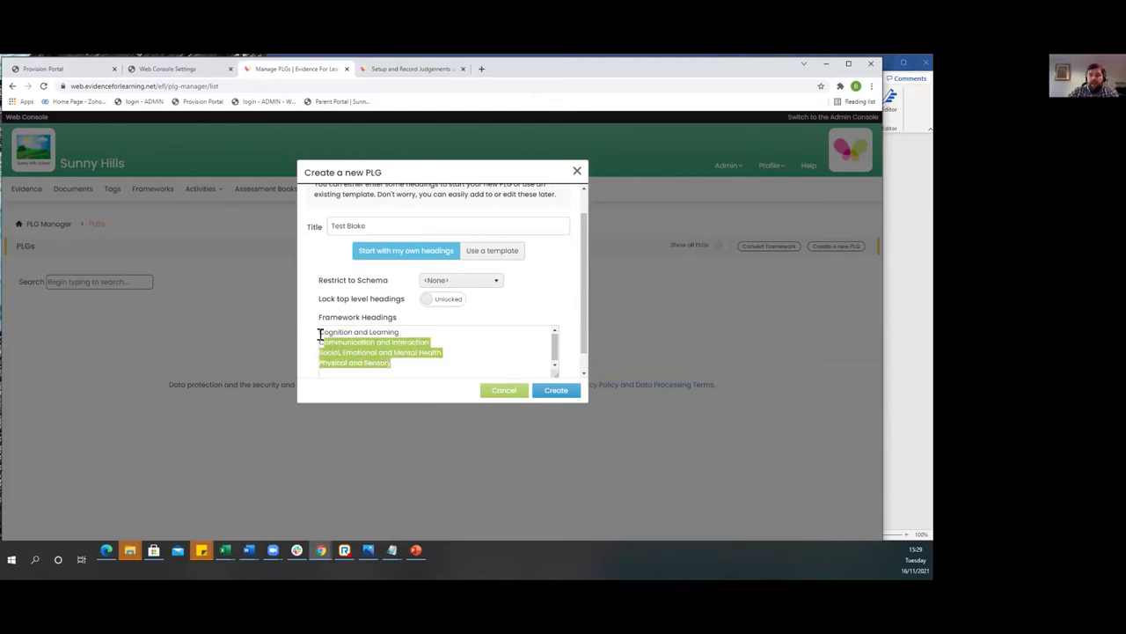
pyautogui.click(420, 328)
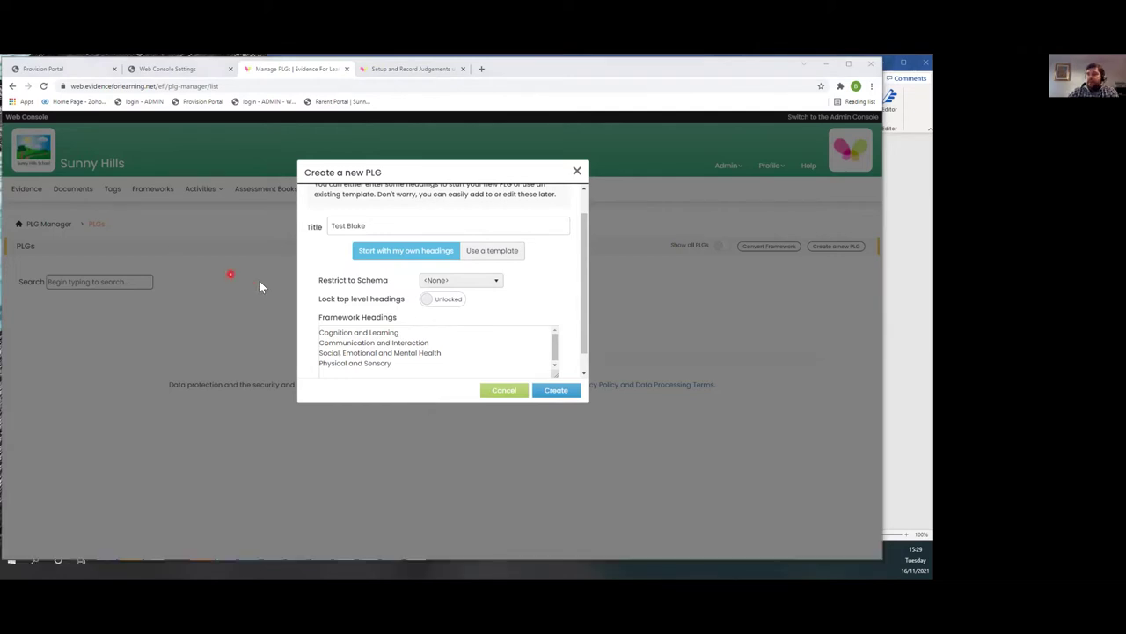
pyautogui.click(558, 392)
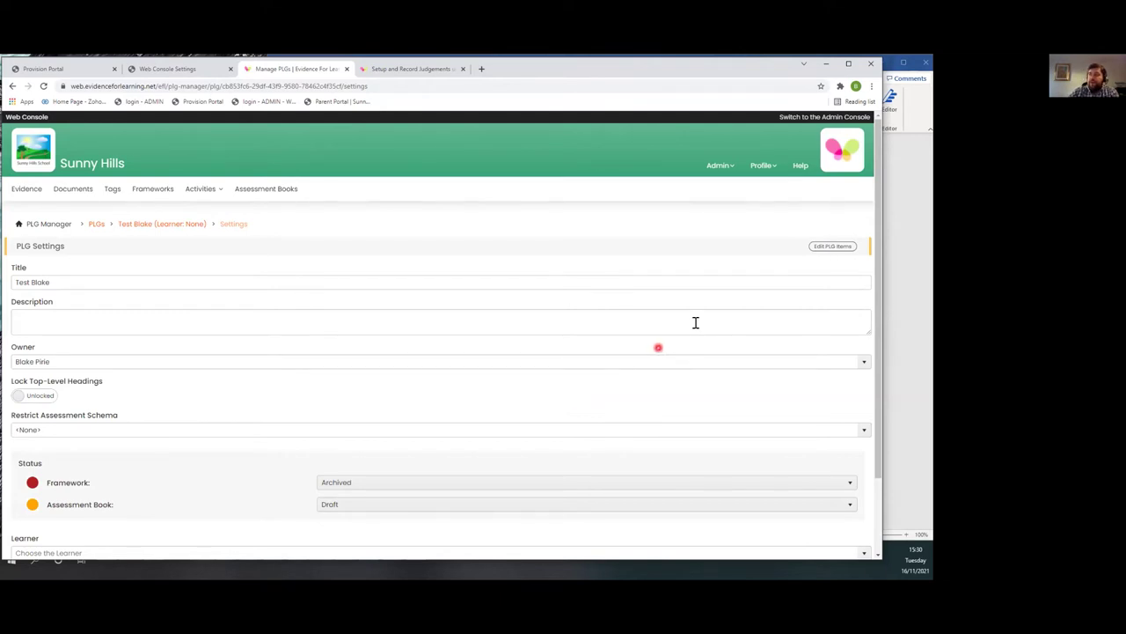
# Step: Open Edit PLG Items to show the test PLG's four area headings
pyautogui.click(834, 247)
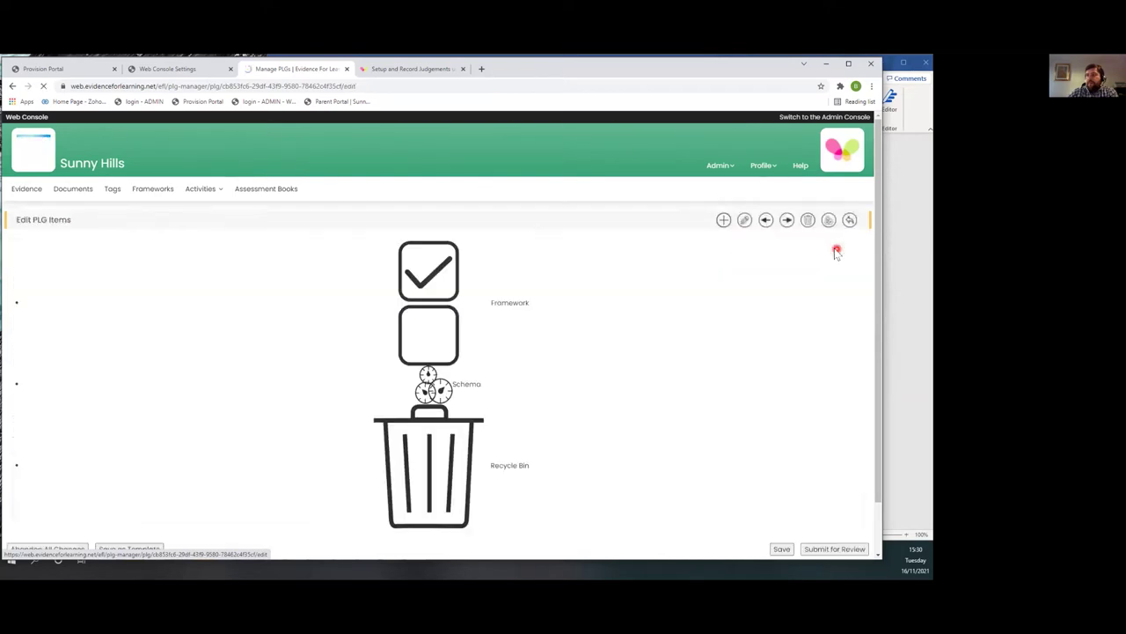
pyautogui.click(391, 414)
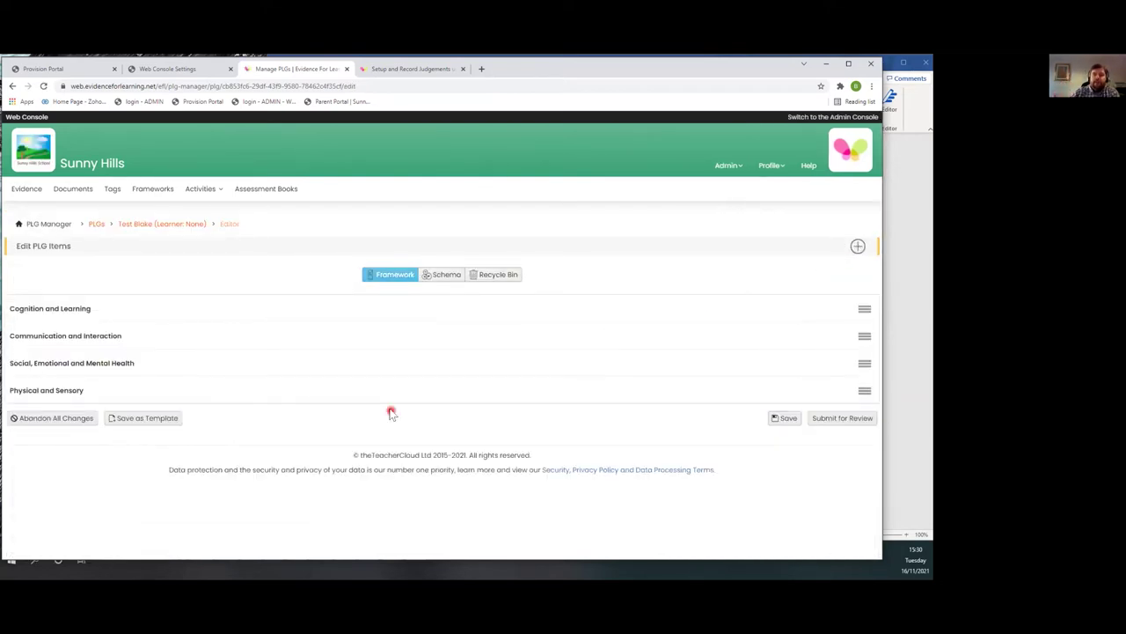
pyautogui.moveTo(199, 334)
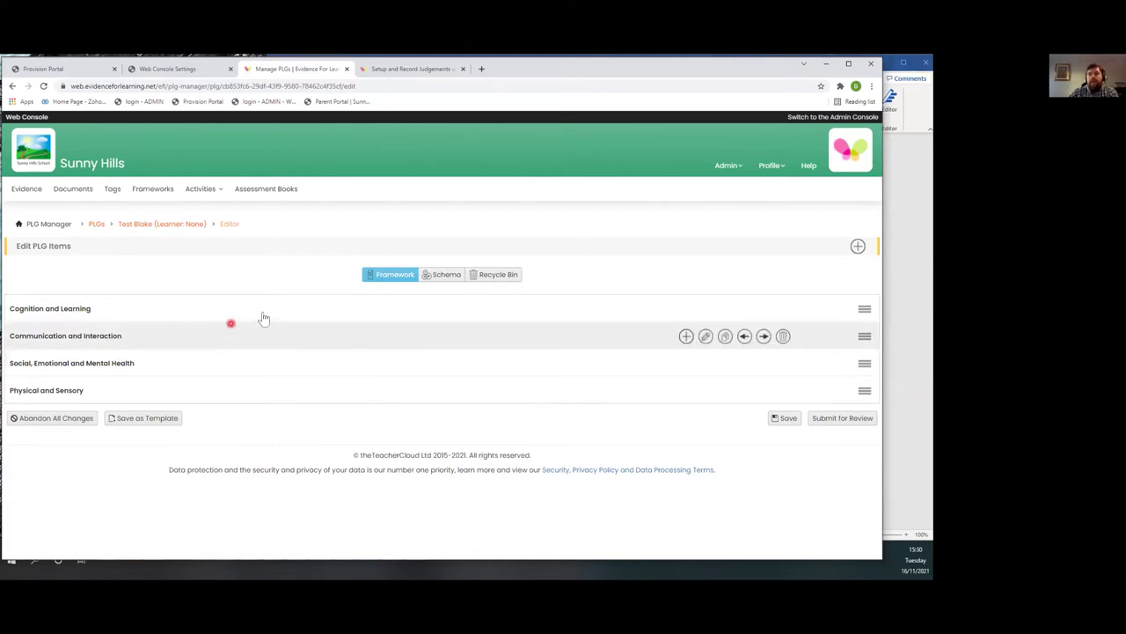
pyautogui.moveTo(272, 312)
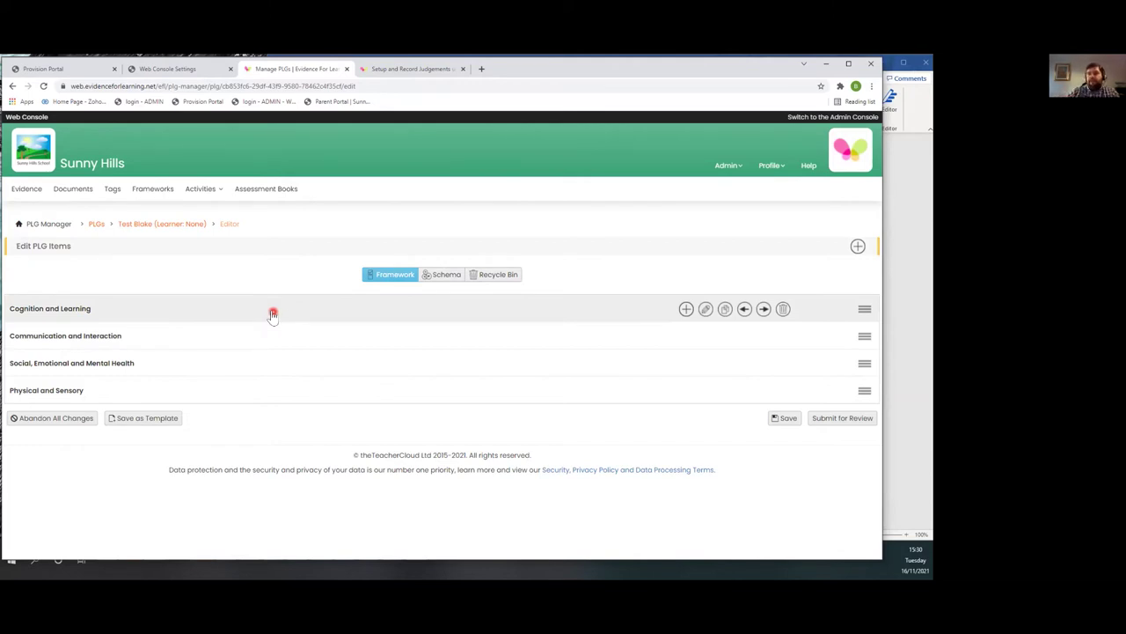
pyautogui.moveTo(606, 326)
pyautogui.moveTo(661, 313)
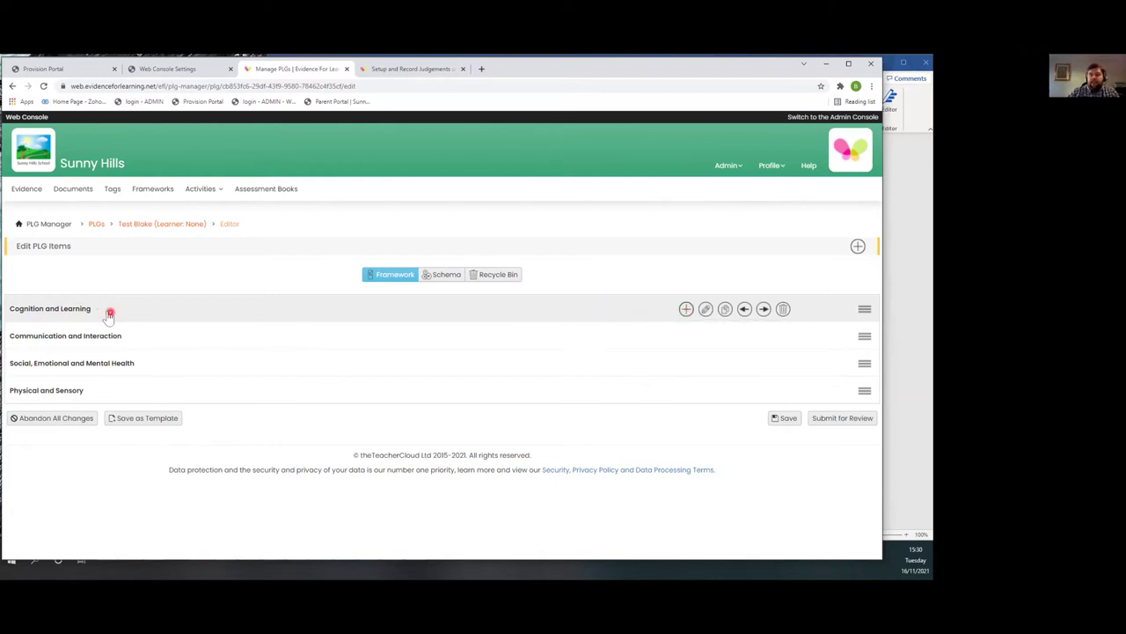
pyautogui.click(686, 311)
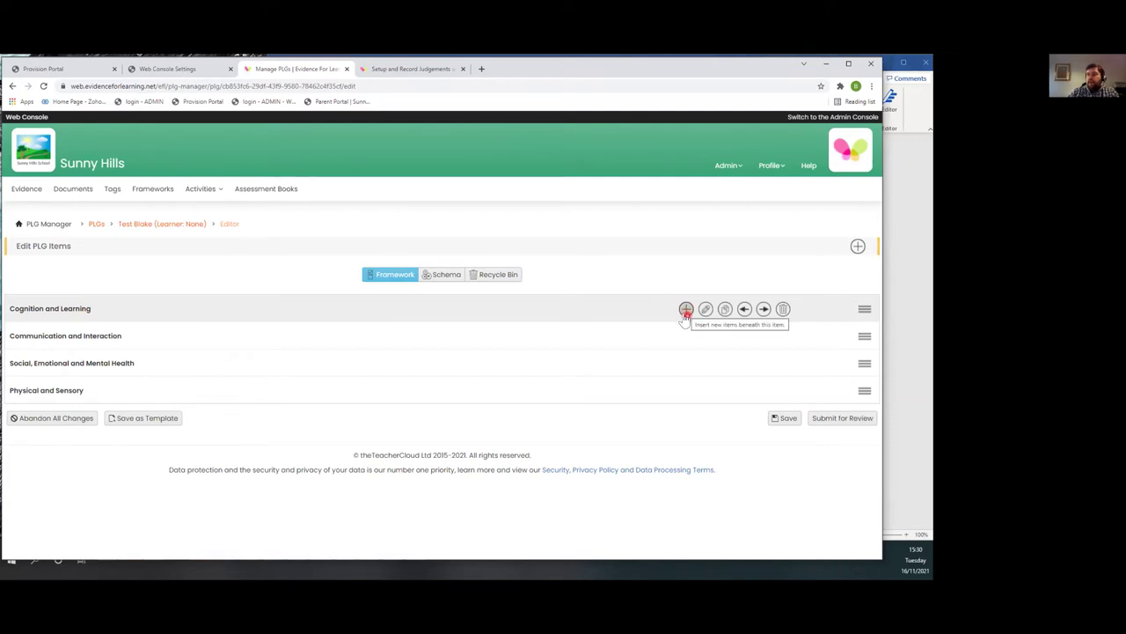
# Step: Enter 'EHCP: Enter LT here' as a new Cognition and Learning item with evidence capture off
pyautogui.click(685, 311)
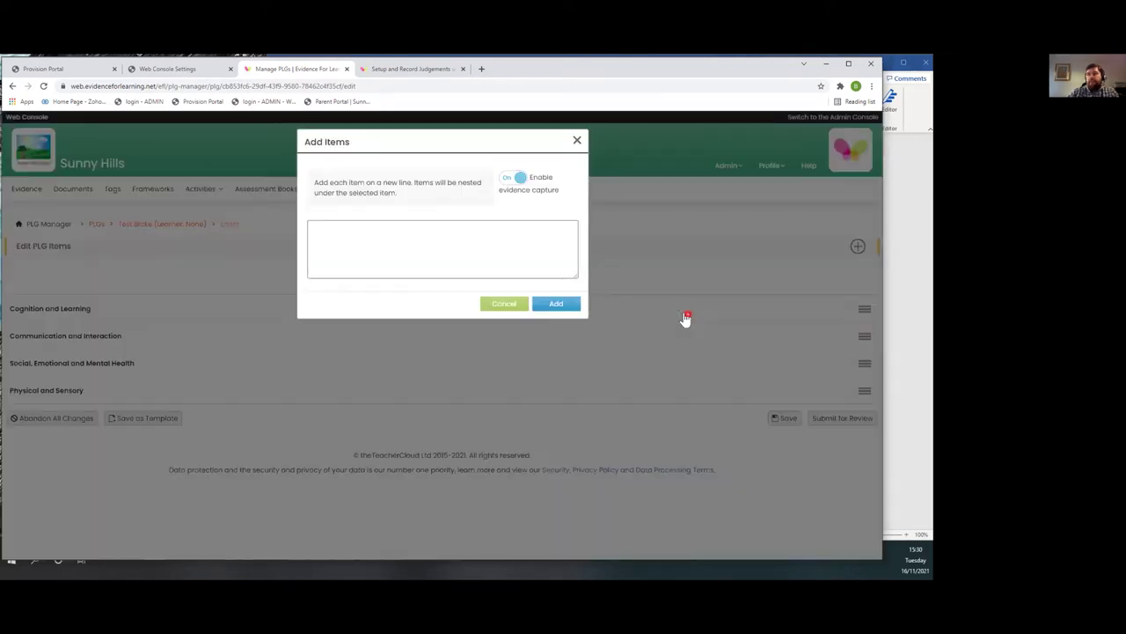
pyautogui.click(406, 231)
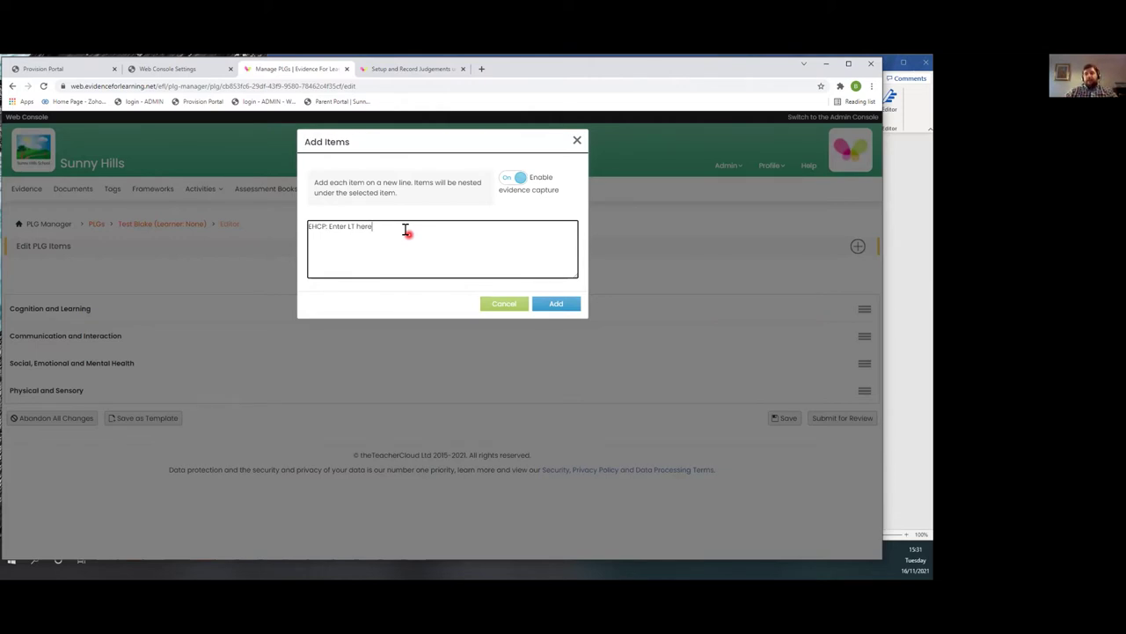
pyautogui.moveTo(408, 230); pyautogui.dragTo(328, 227)
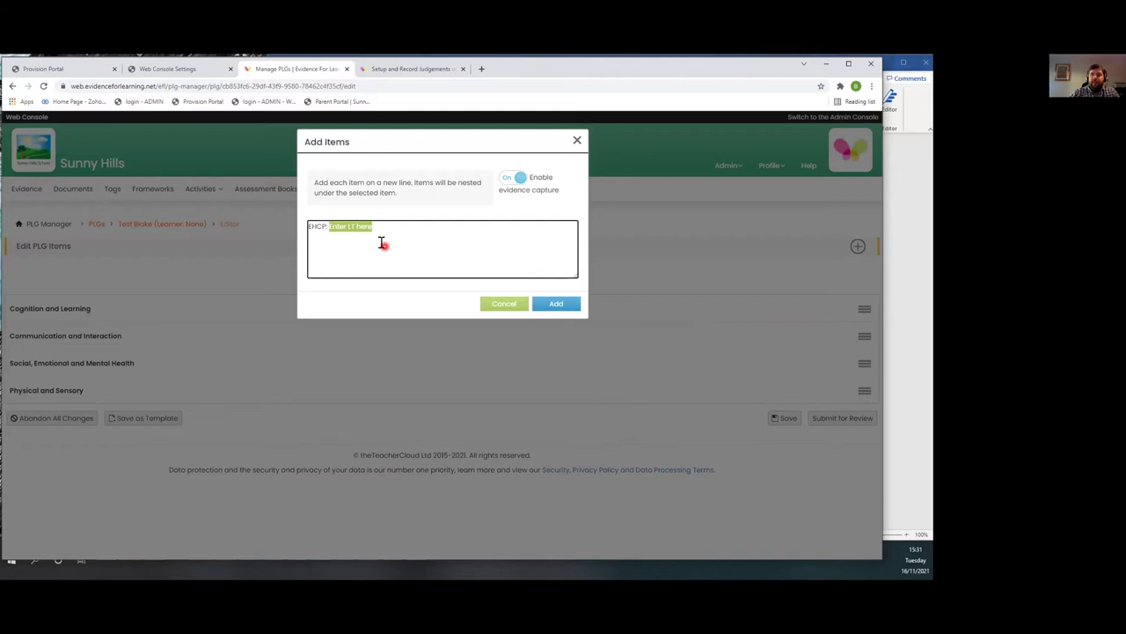
pyautogui.click(401, 237)
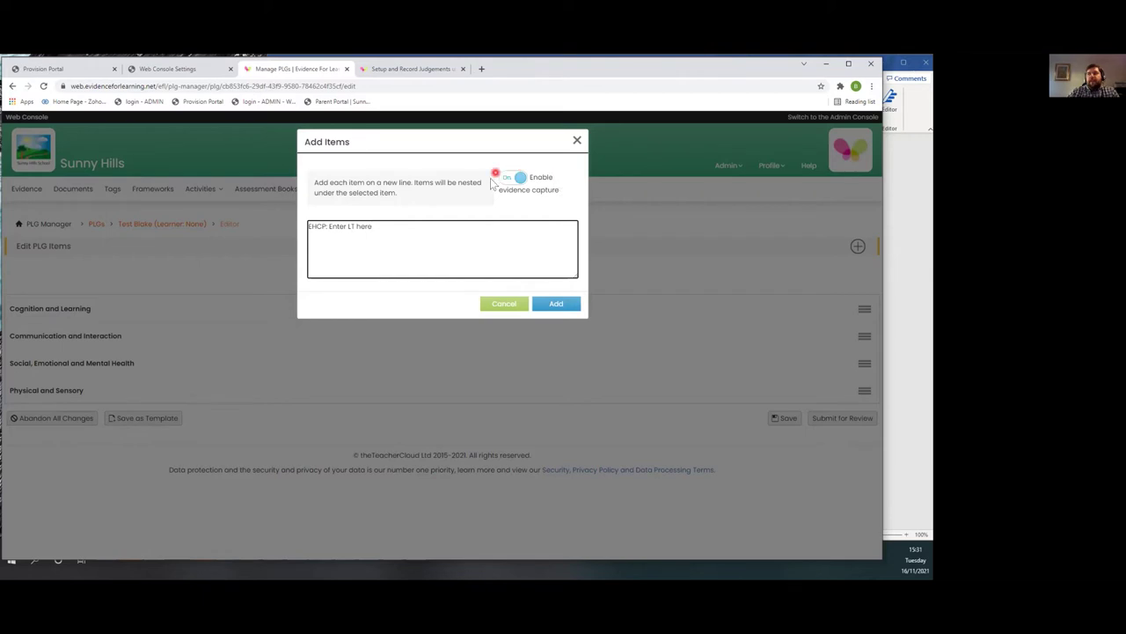
pyautogui.click(482, 242)
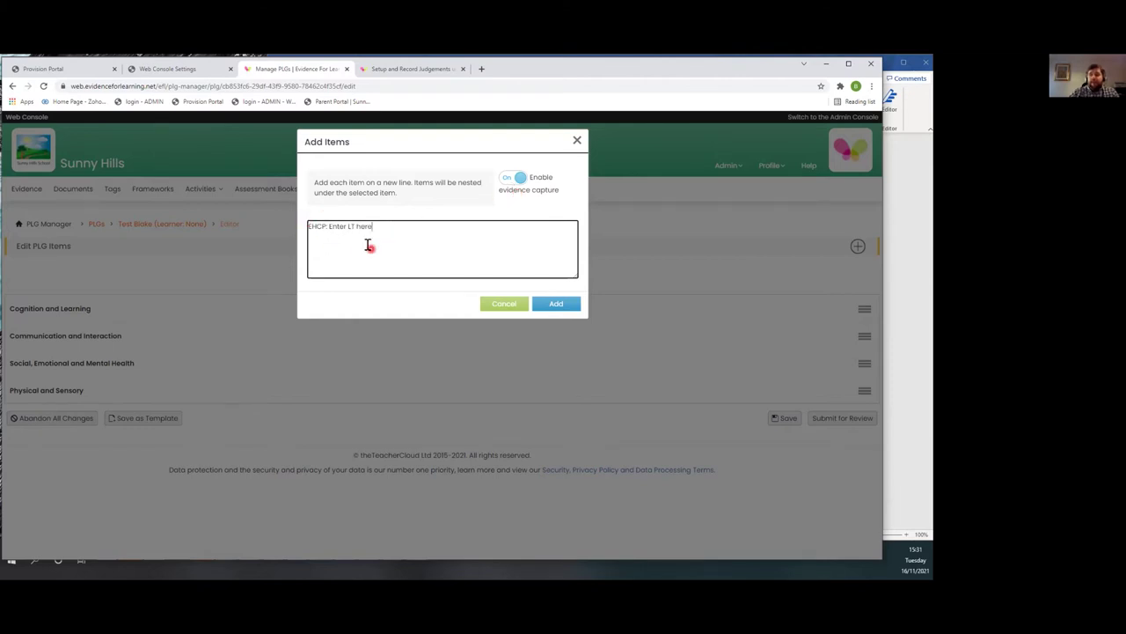
pyautogui.click(510, 180)
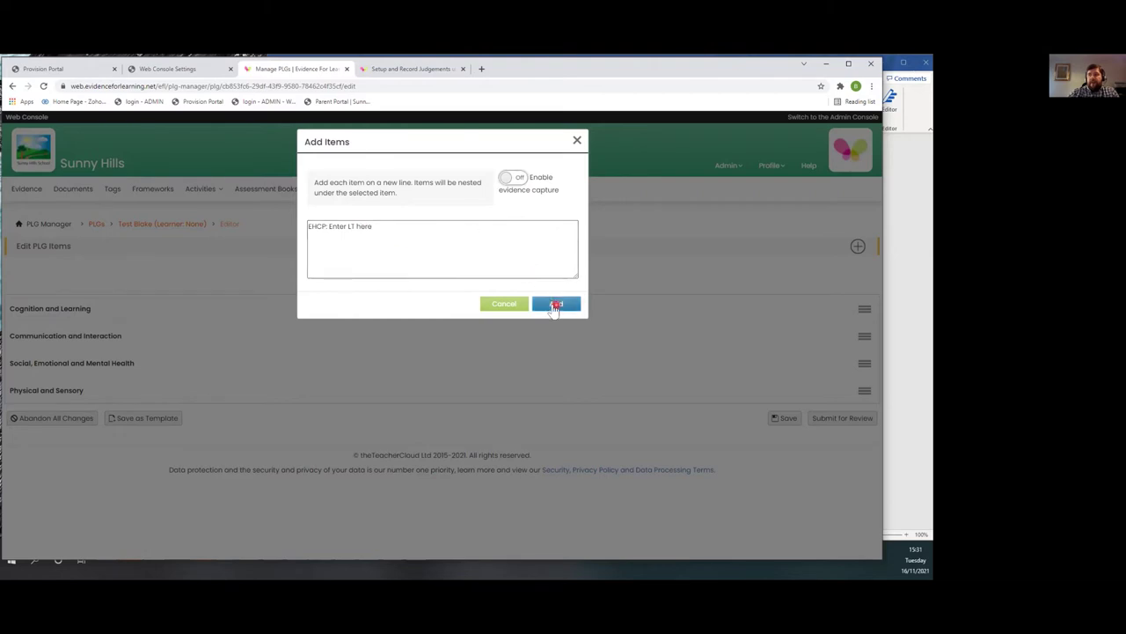
# Step: Copy the 'EHCP: Enter LT here' text and add it as an item under Cognition and Learning
pyautogui.moveTo(384, 227); pyautogui.dragTo(305, 223)
pyautogui.rightClick(313, 227)
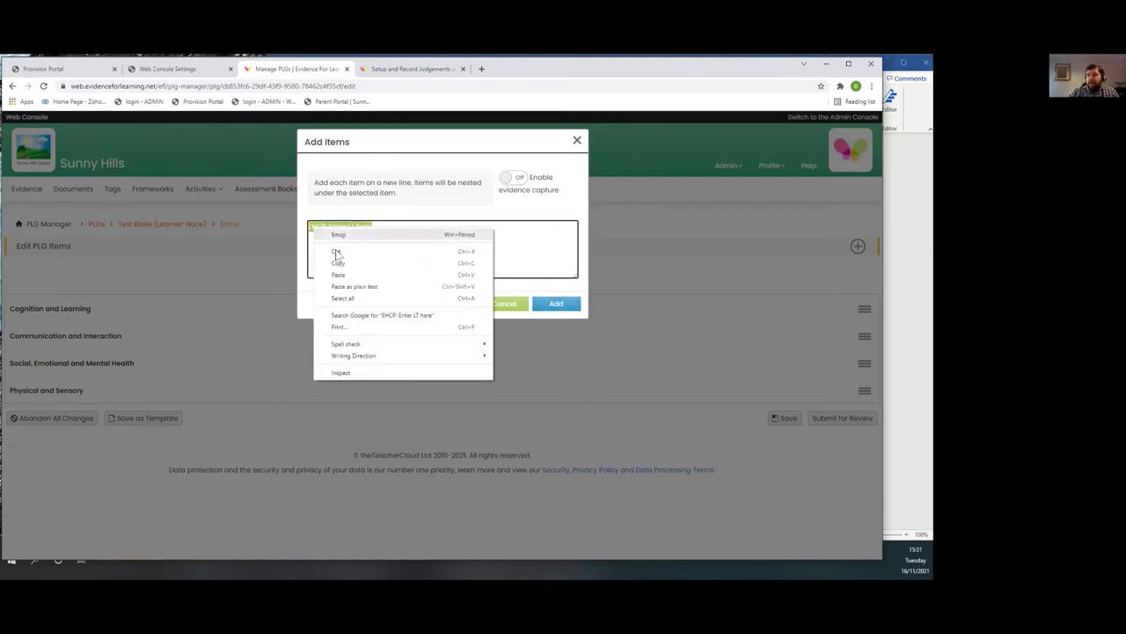
pyautogui.click(341, 260)
pyautogui.click(368, 241)
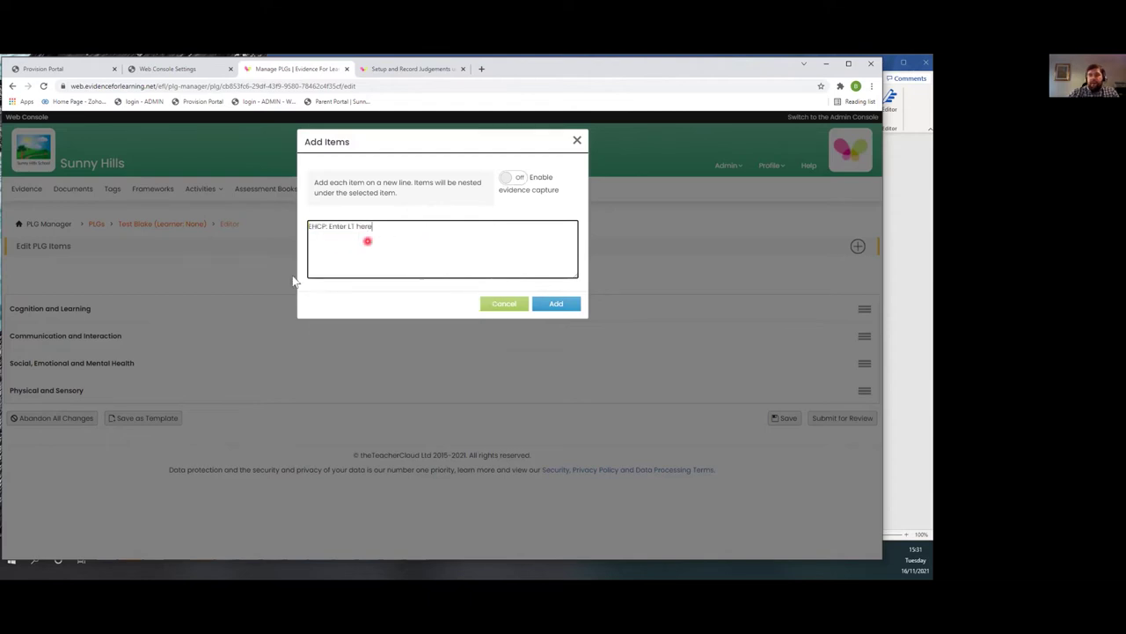
pyautogui.click(344, 244)
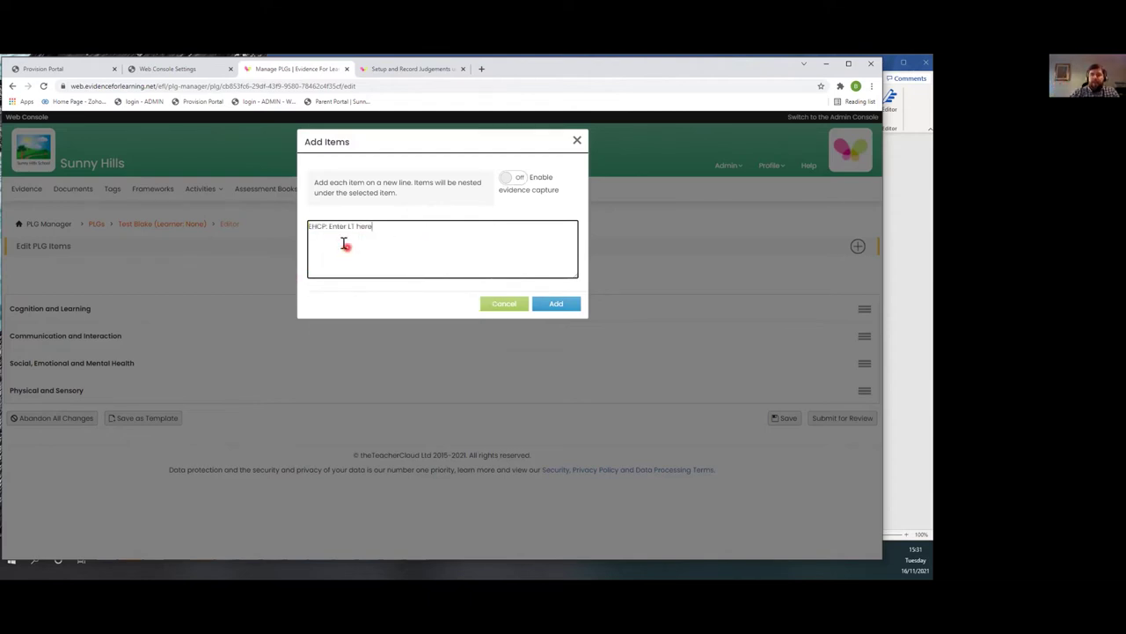
pyautogui.click(538, 252)
pyautogui.click(554, 306)
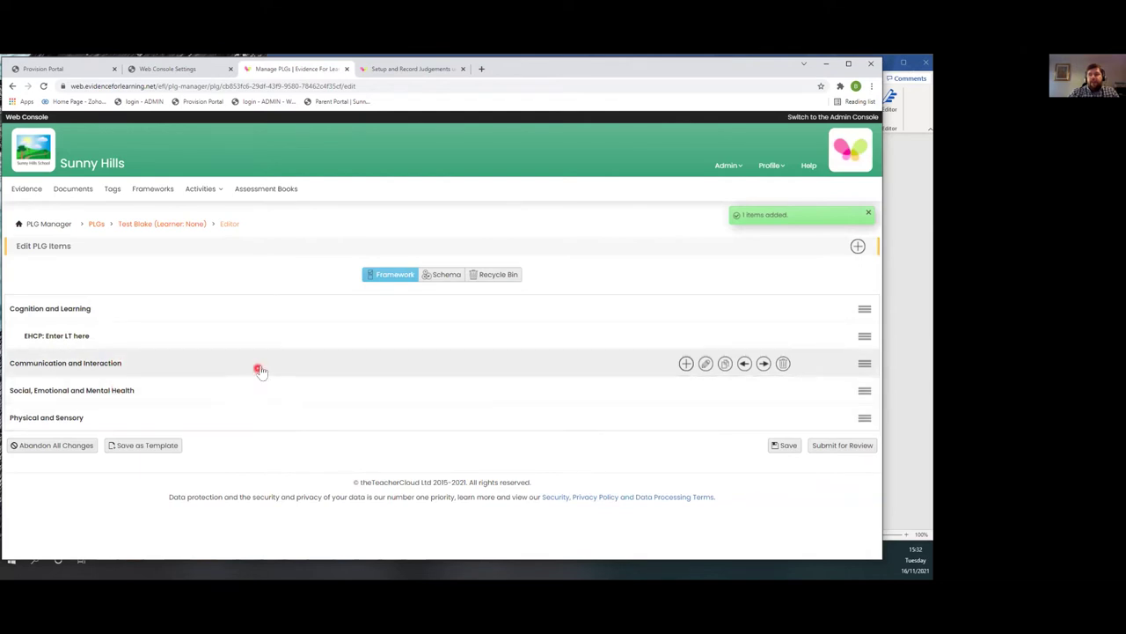
# Step: Add 'EHCP: Enter LT here', capture off, under Communication and Interaction and Social, Emotional and Mental Health
pyautogui.click(686, 364)
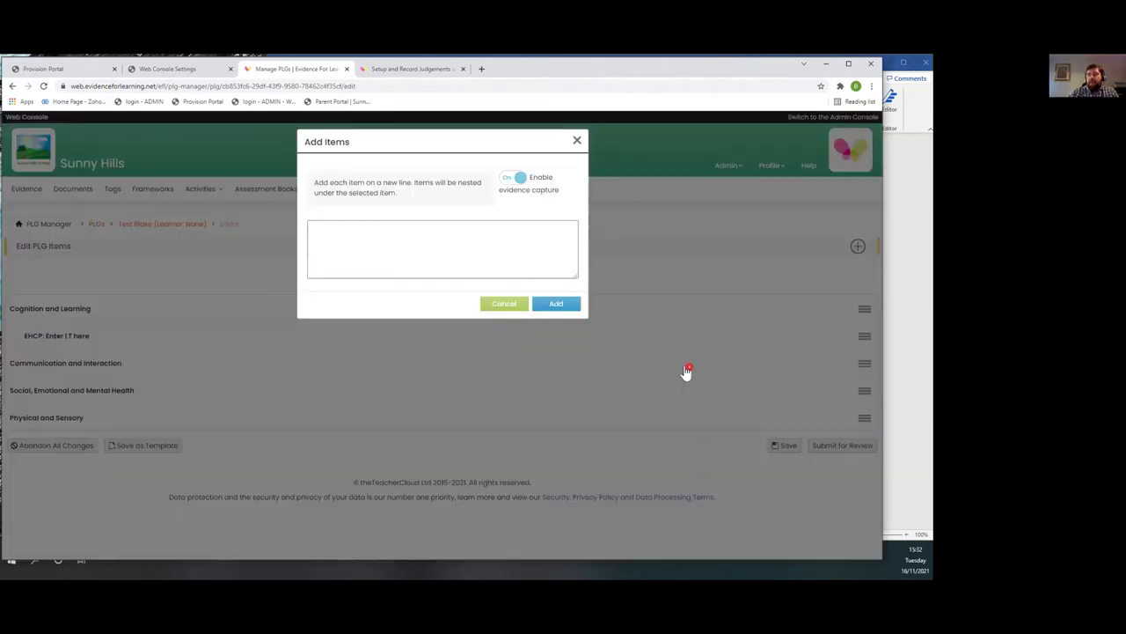
pyautogui.click(516, 181)
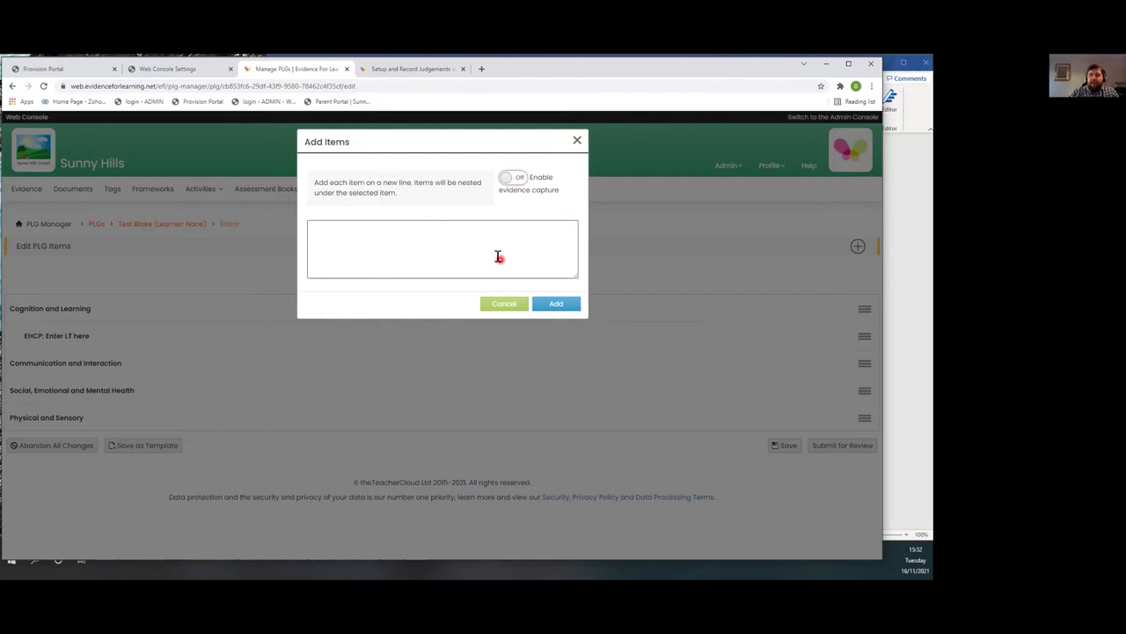
pyautogui.click(471, 236)
pyautogui.hotkey('ctrl', 'v')
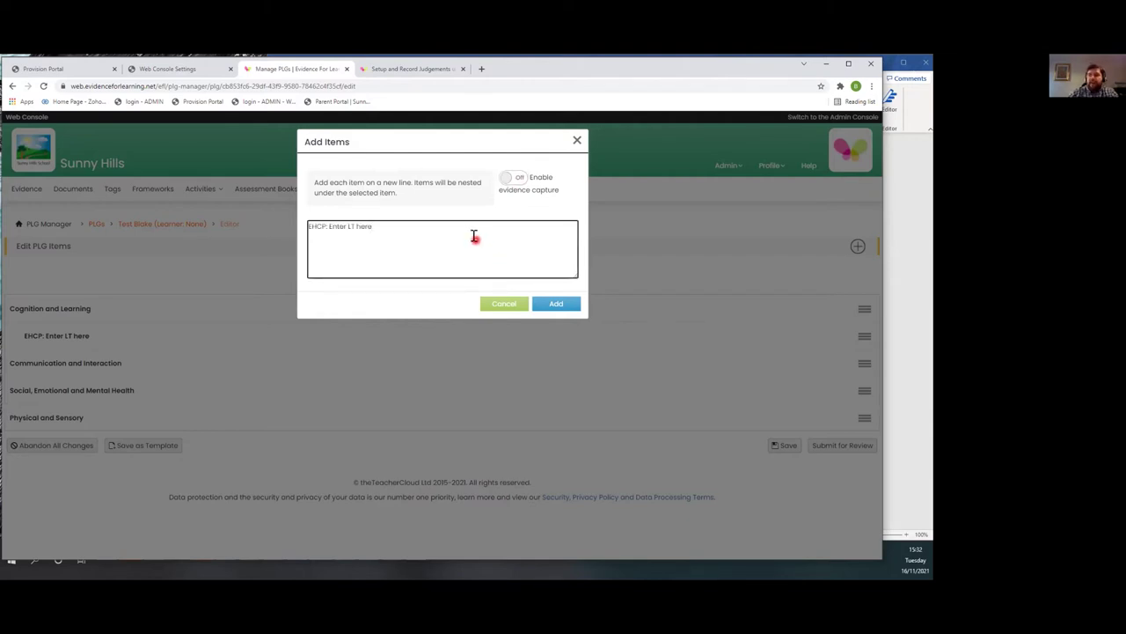
pyautogui.click(556, 305)
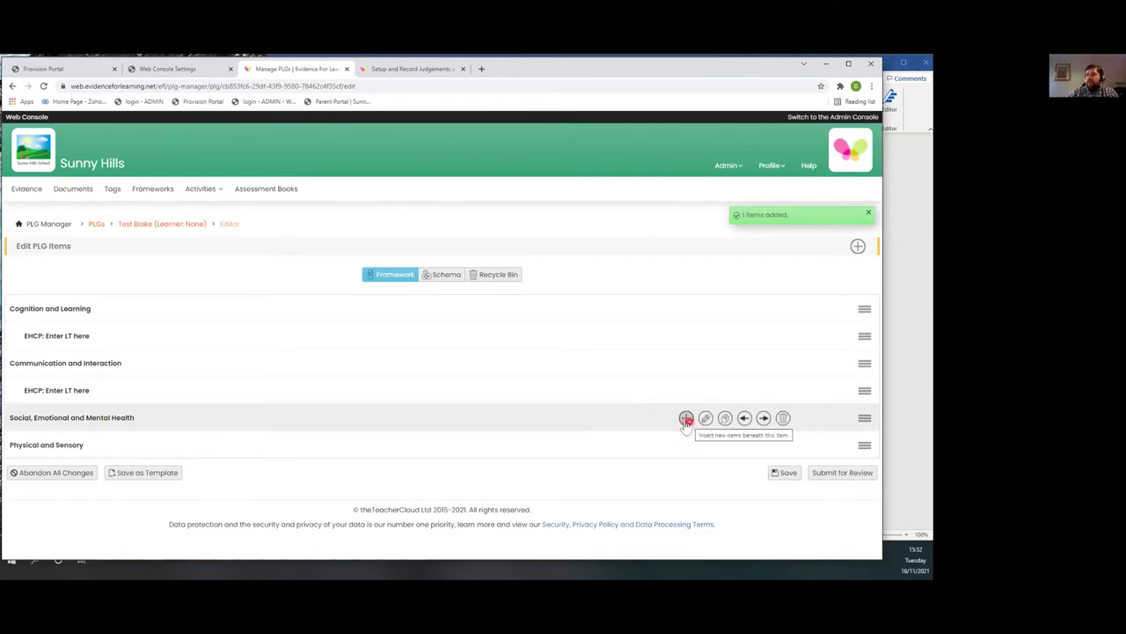
pyautogui.click(686, 419)
pyautogui.click(426, 250)
pyautogui.hotkey('ctrl', 'v')
pyautogui.click(510, 179)
pyautogui.click(555, 304)
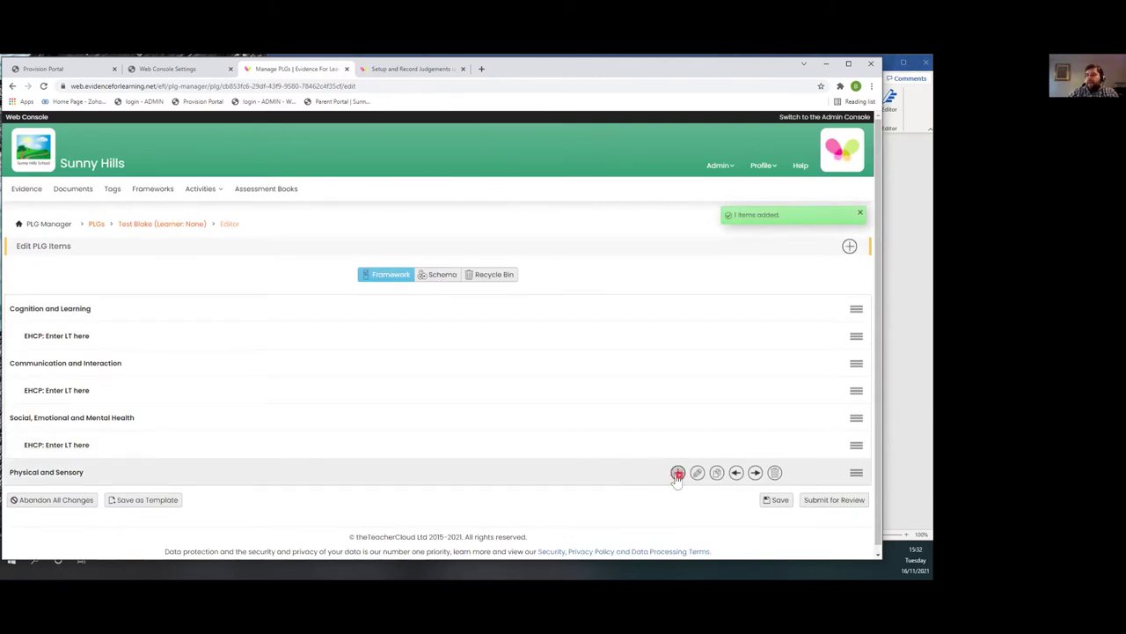
# Step: Add the same 'EHCP: Enter LT here' outcome, capture off, under Physical and Sensory
pyautogui.click(677, 473)
pyautogui.click(515, 179)
pyautogui.click(370, 226)
pyautogui.hotkey('ctrl', 'v')
pyautogui.click(546, 306)
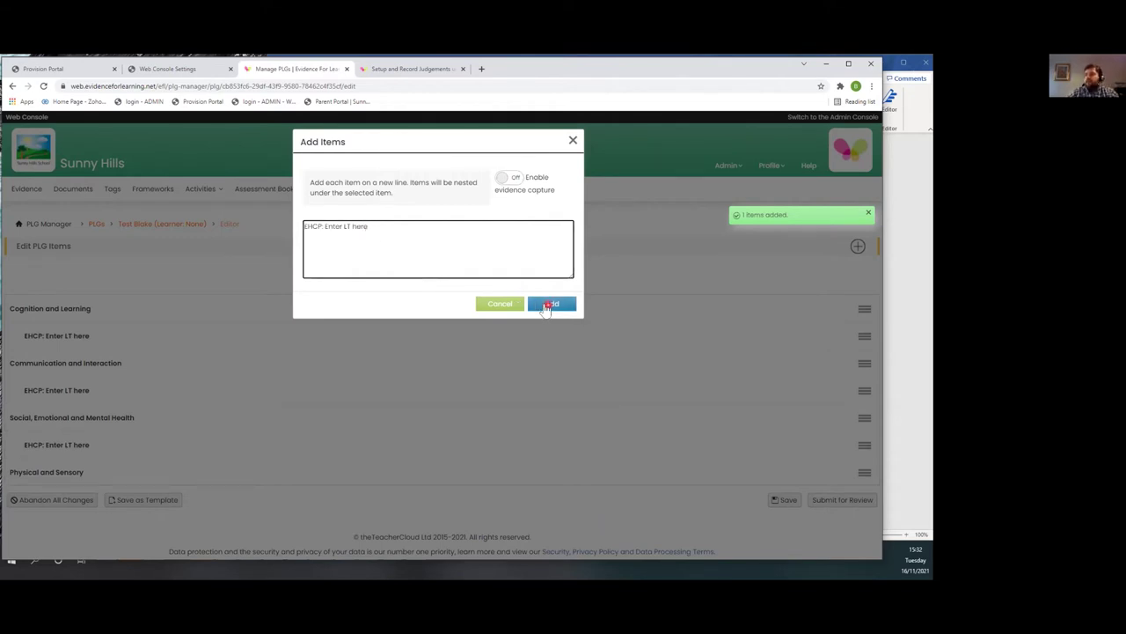
pyautogui.click(327, 346)
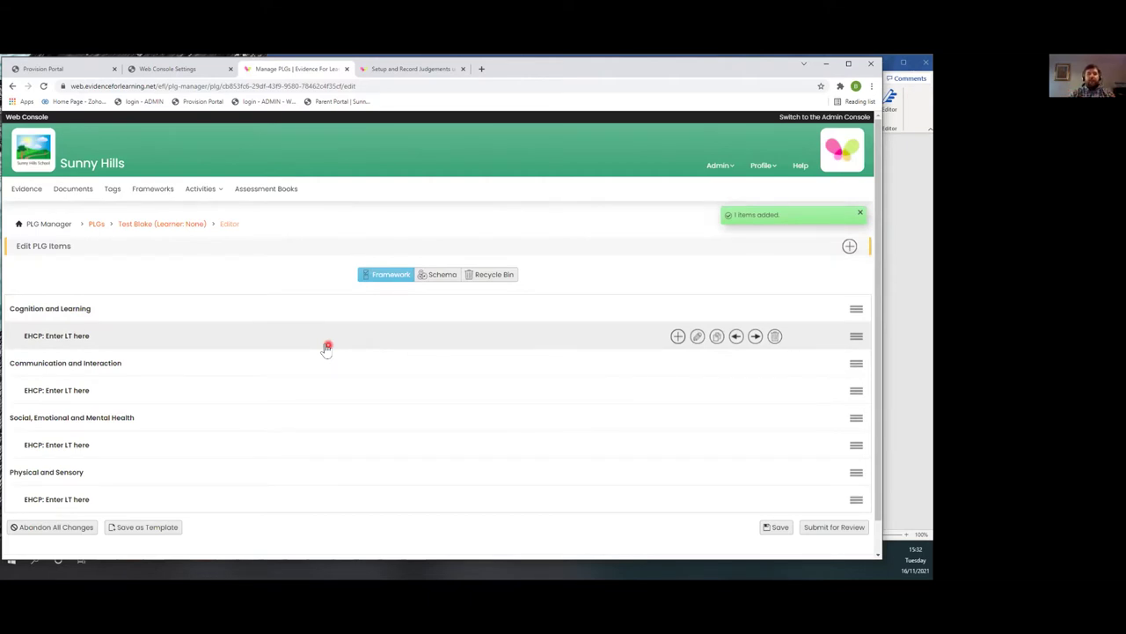
# Step: Open the new-item box beneath the Cognition and Learning EHCP outcome
pyautogui.click(267, 335)
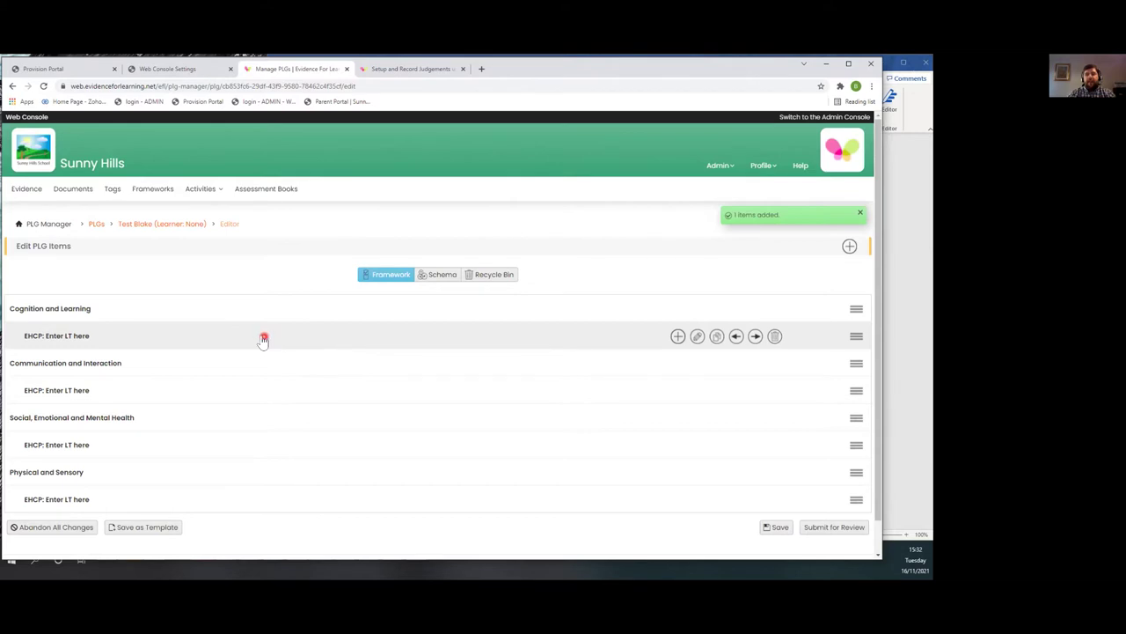
pyautogui.click(101, 335)
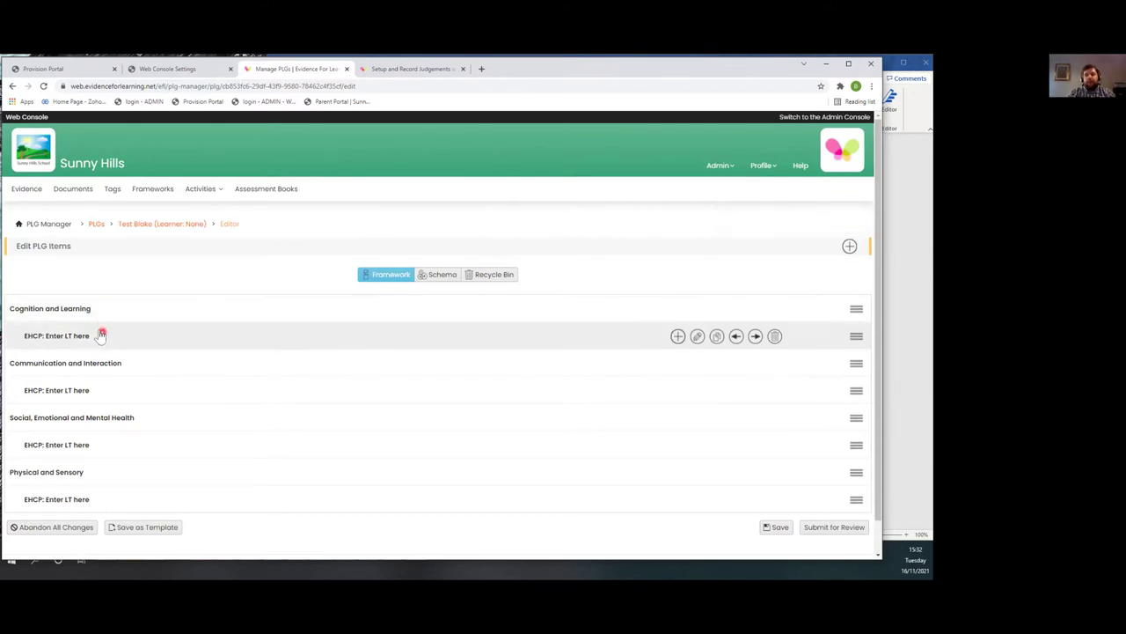
pyautogui.click(203, 335)
pyautogui.click(239, 335)
pyautogui.click(581, 335)
pyautogui.click(658, 336)
pyautogui.click(677, 337)
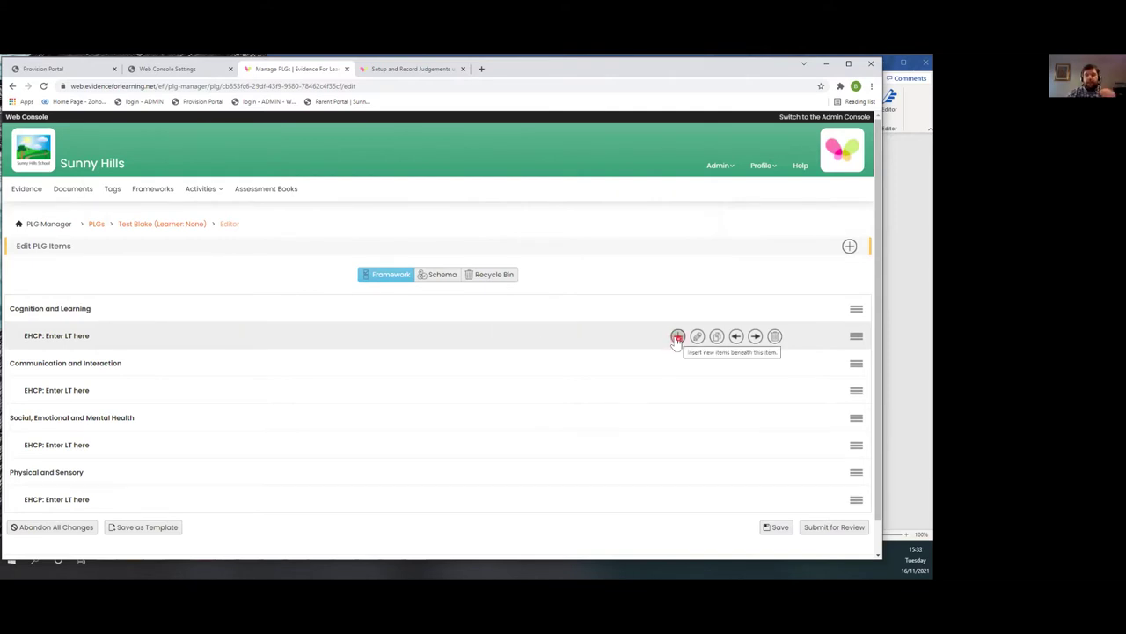
pyautogui.click(677, 337)
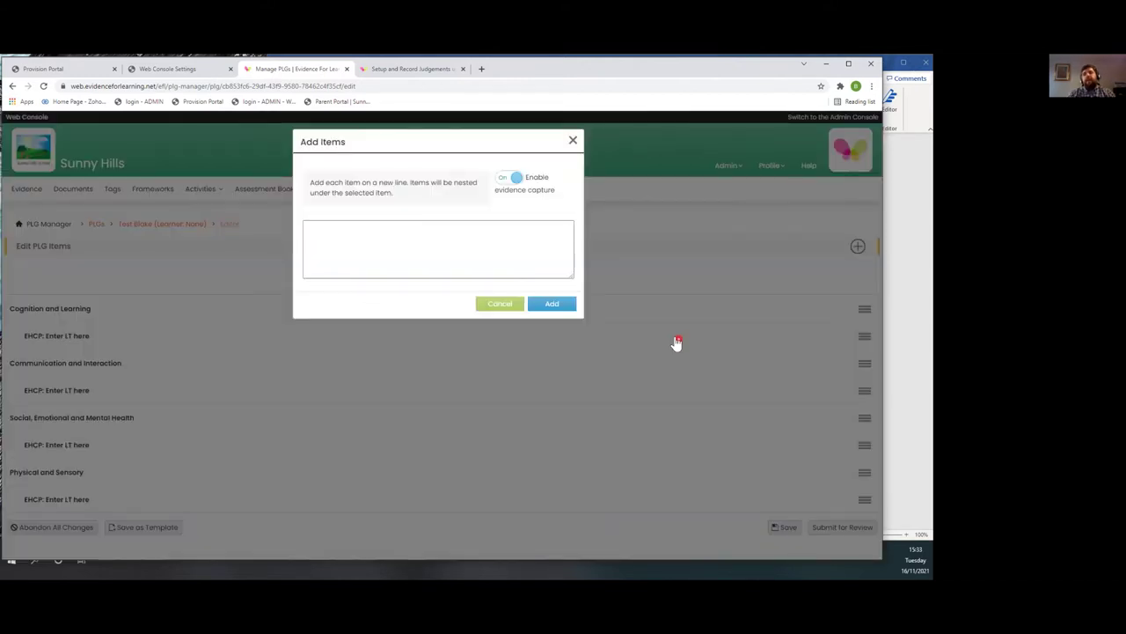
# Step: Enter three 'ST: Enter ST here (MM/YY)' lines in the Add Items box
pyautogui.click(394, 241)
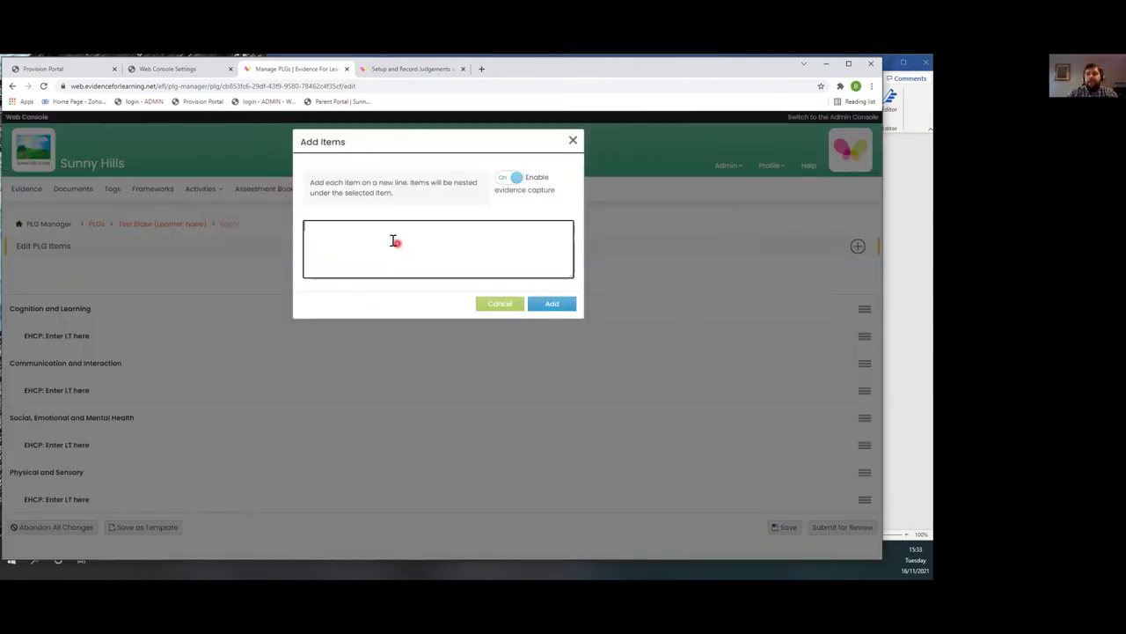
pyautogui.write('ST:')
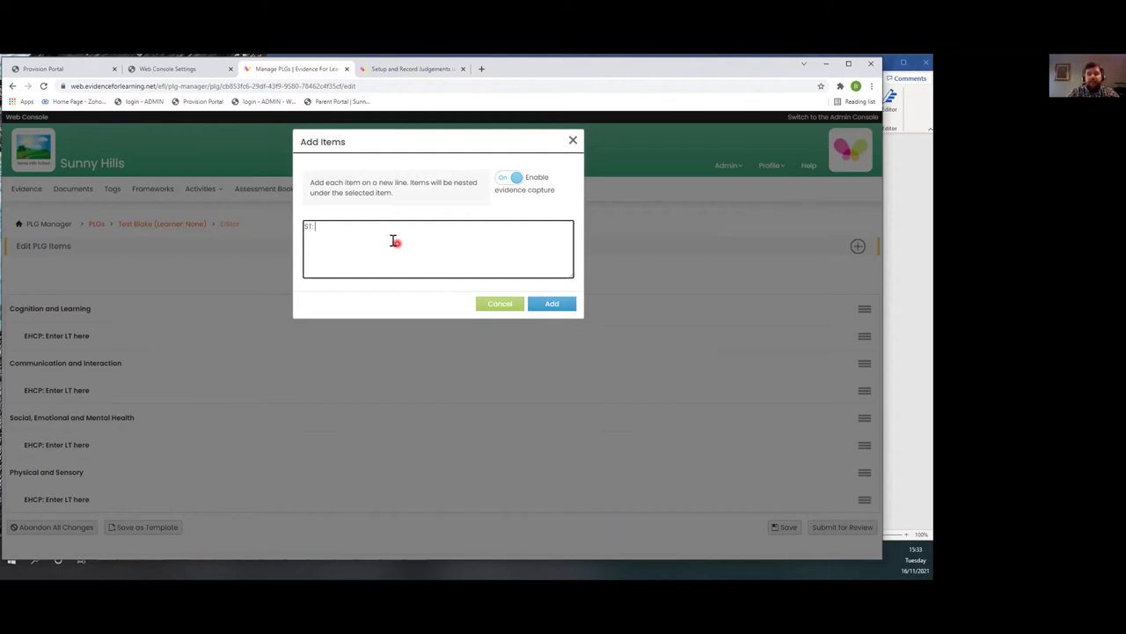
pyautogui.write('Enter ST here (')
pyautogui.write('M')
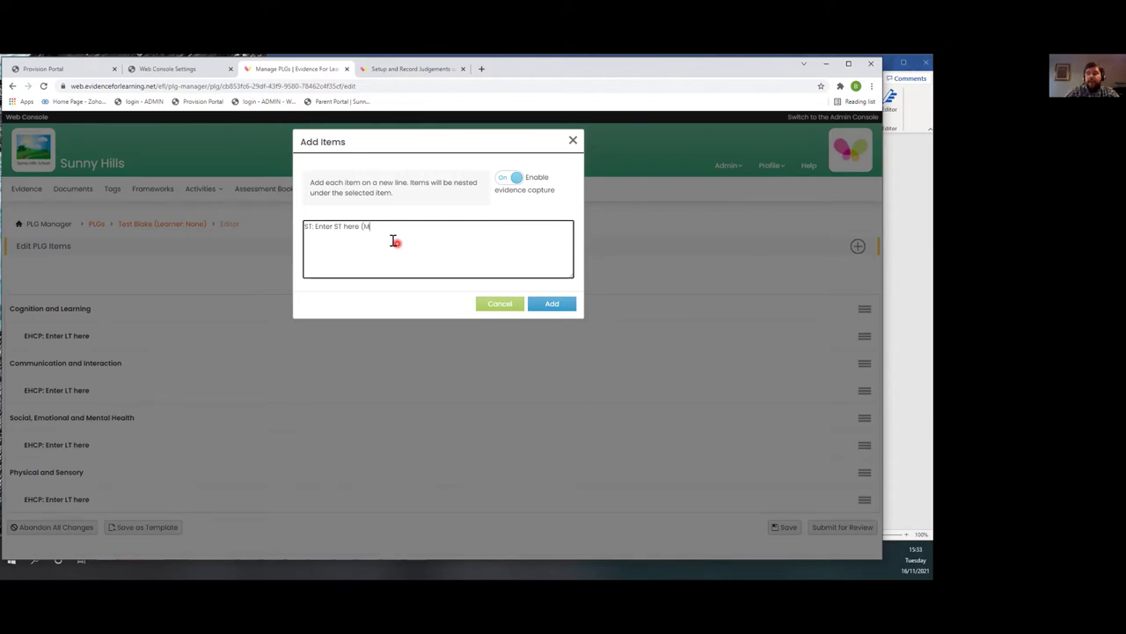
pyautogui.write('M/YY)')
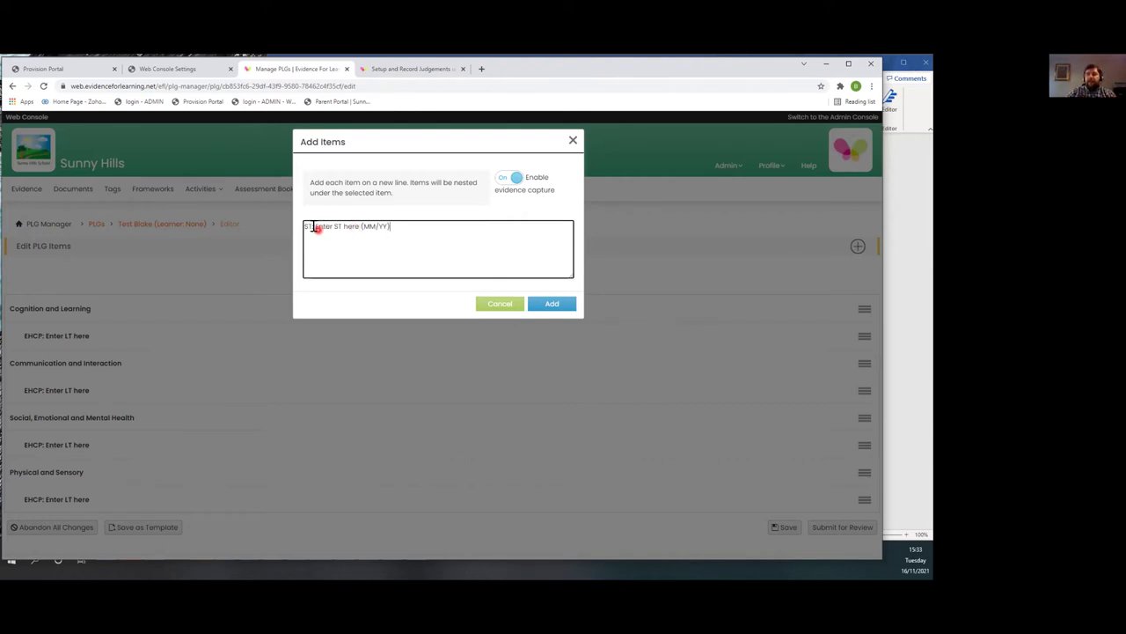
pyautogui.moveTo(315, 226); pyautogui.dragTo(353, 223)
pyautogui.click(440, 234)
pyautogui.moveTo(415, 225); pyautogui.dragTo(300, 225)
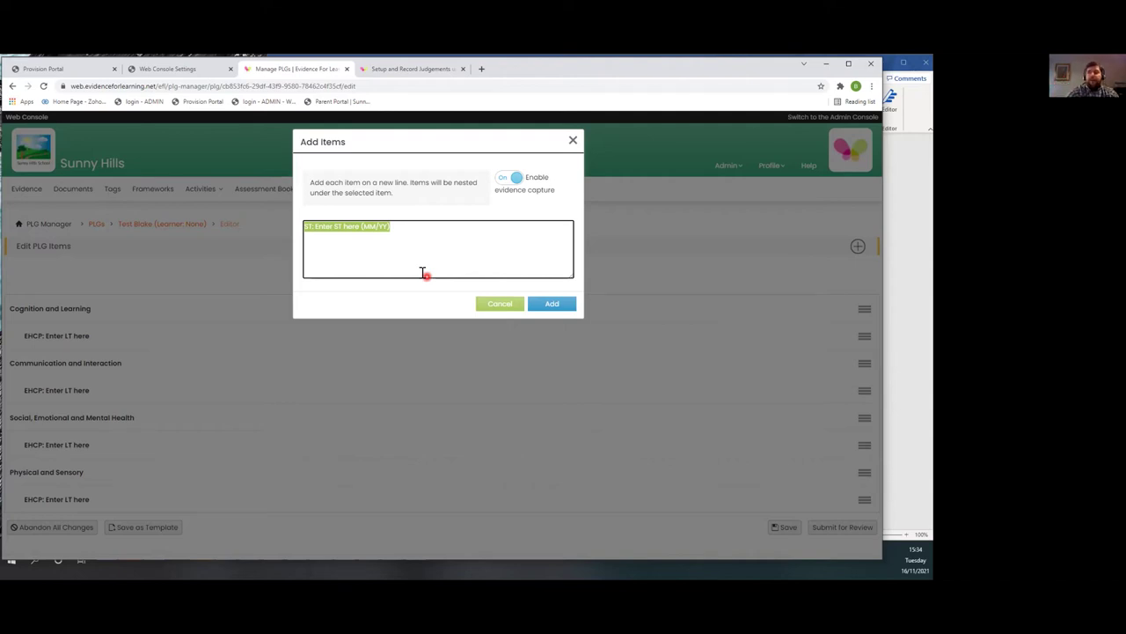
pyautogui.click(423, 272)
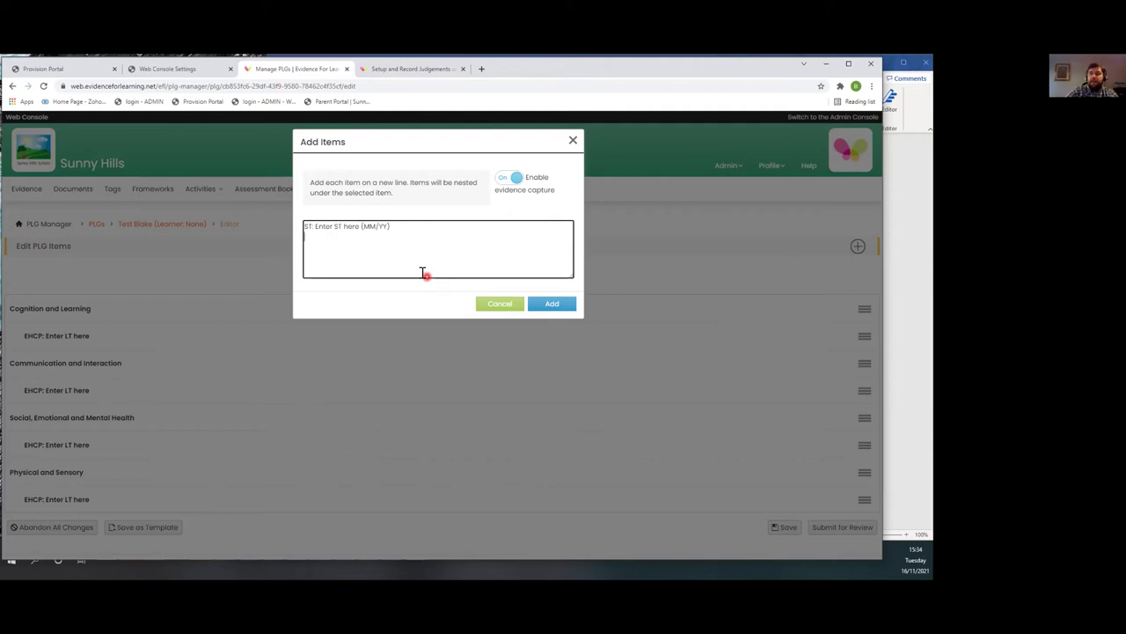
pyautogui.press('Return')
pyautogui.hotkey('ctrl', 'v')
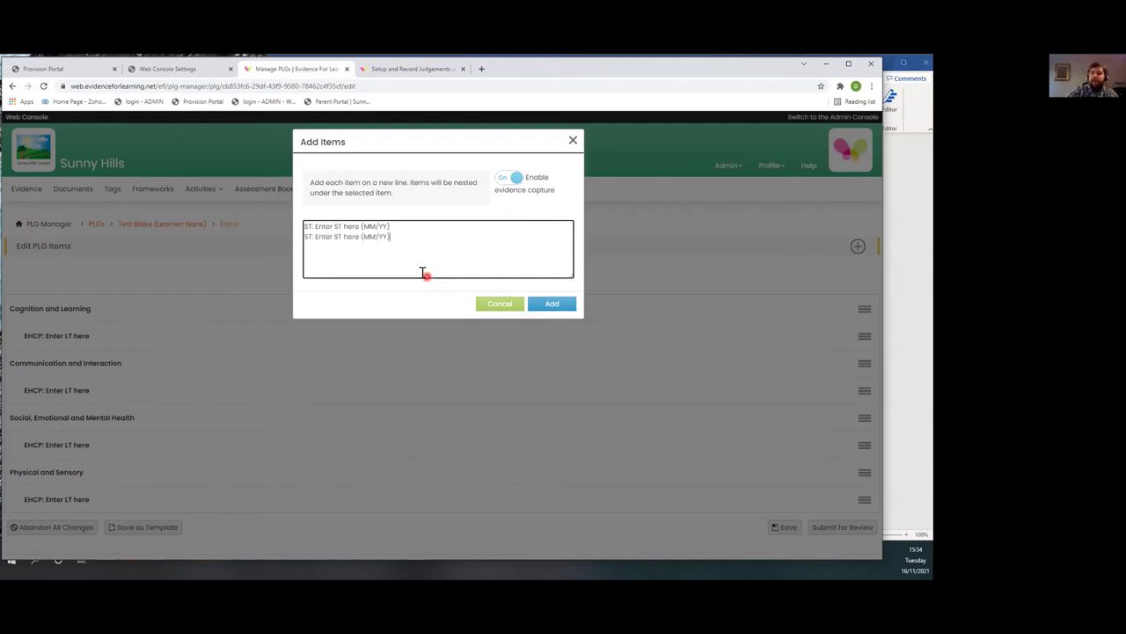
pyautogui.hotkey('ctrl', 'v')
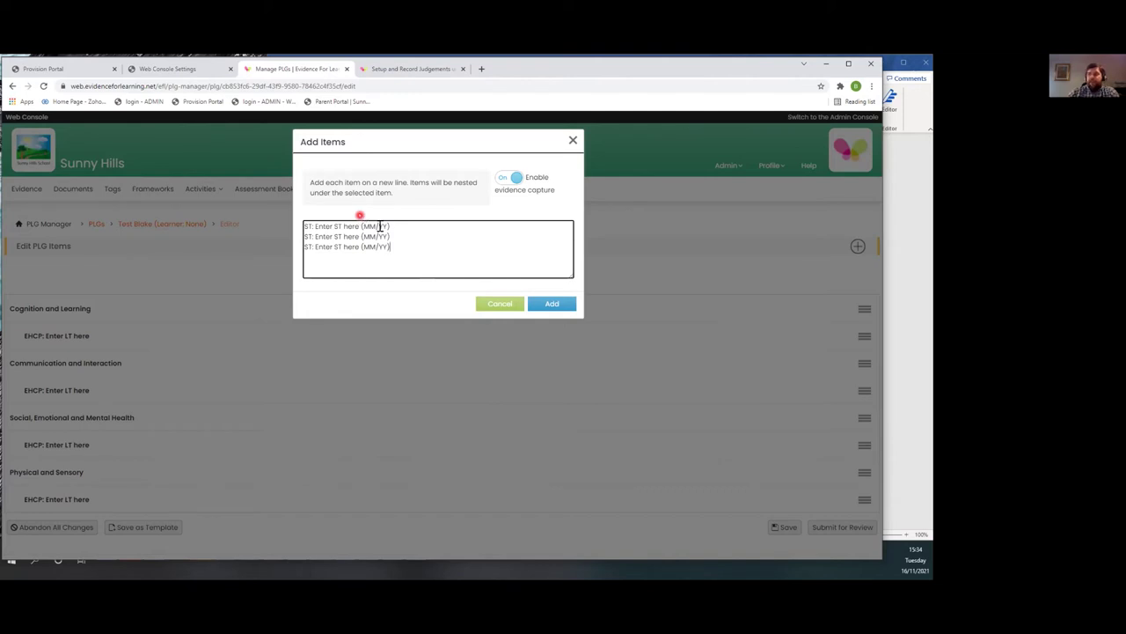
# Step: Copy the three ST lines and add them with evidence capture left on
pyautogui.moveTo(396, 246); pyautogui.dragTo(303, 224)
pyautogui.rightClick(335, 229)
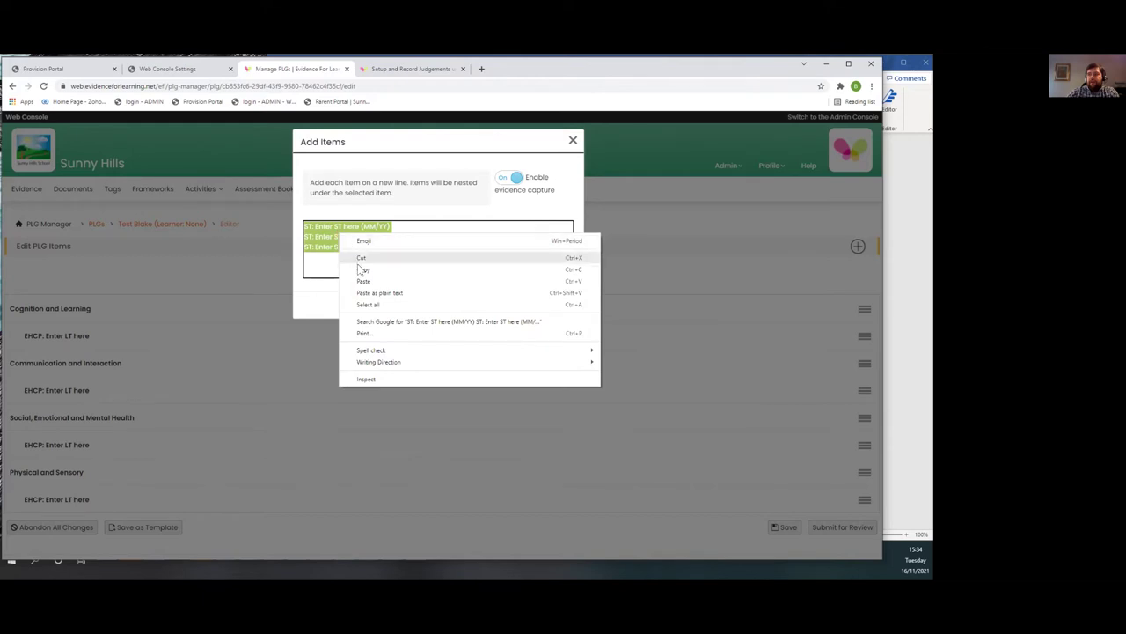
pyautogui.click(359, 264)
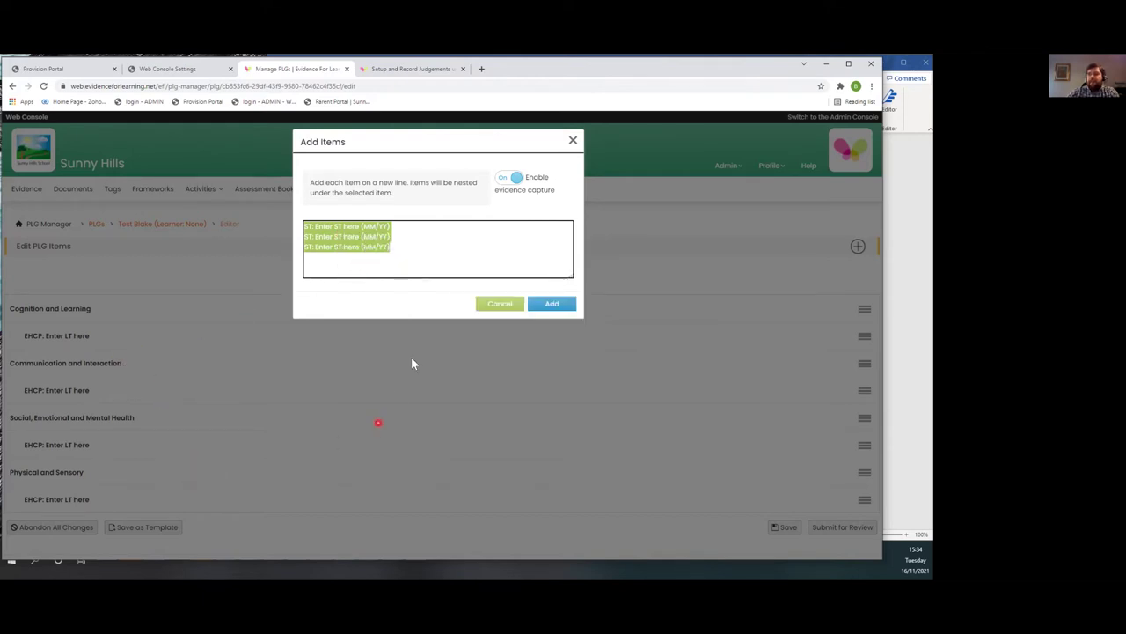
pyautogui.click(461, 226)
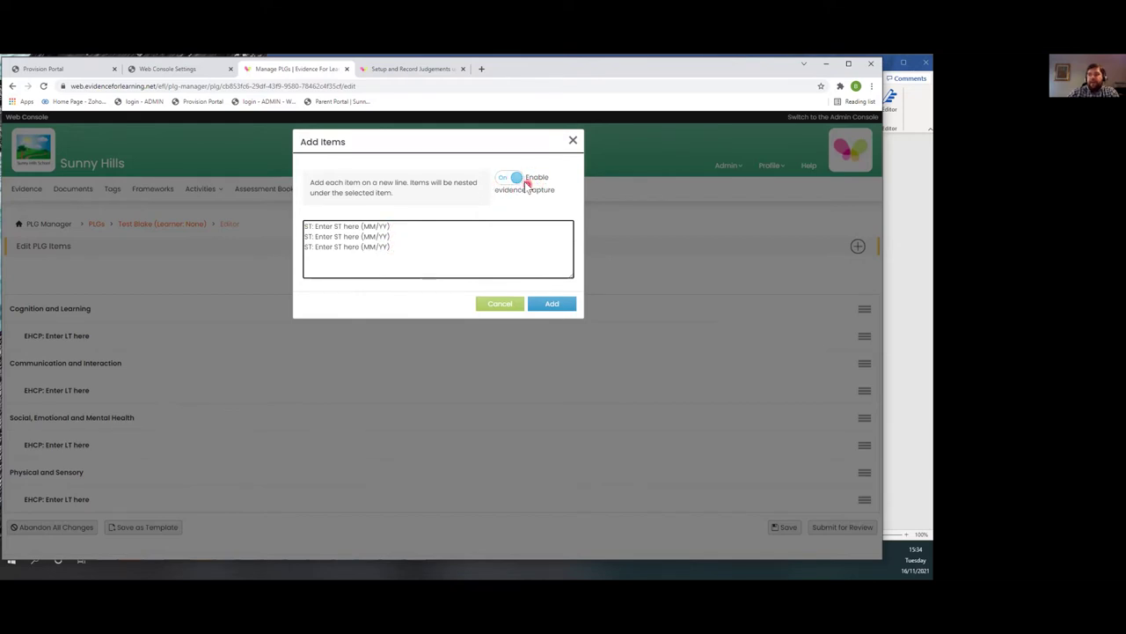
pyautogui.click(396, 222)
pyautogui.click(550, 305)
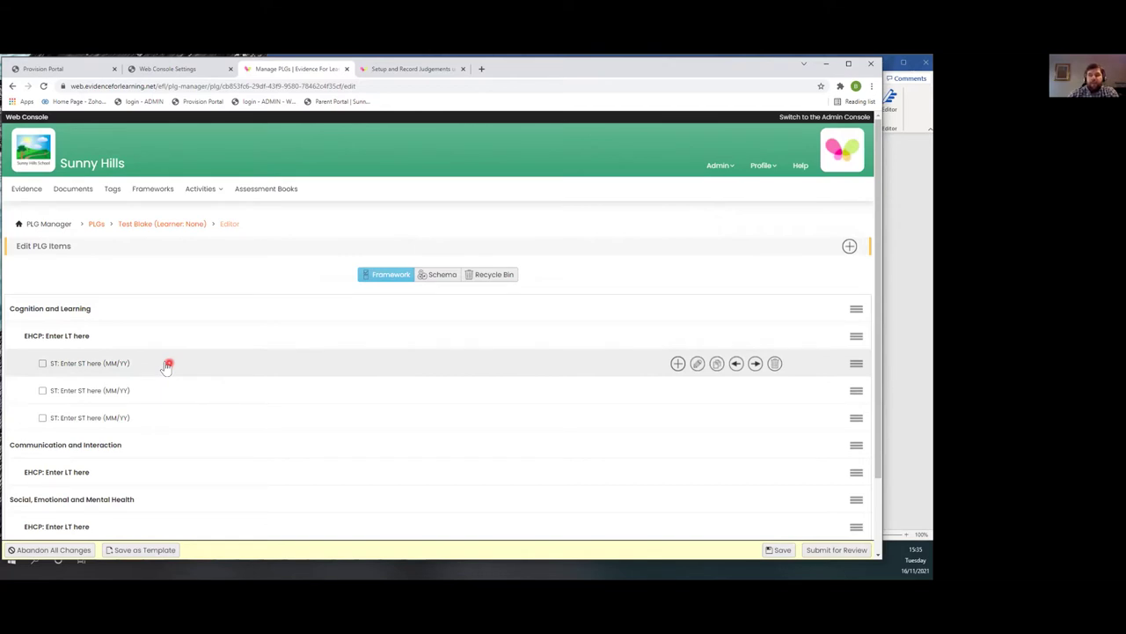
# Step: Paste the three ST target lines under the Communication and Interaction and Social, Emotional outcomes
pyautogui.click(44, 368)
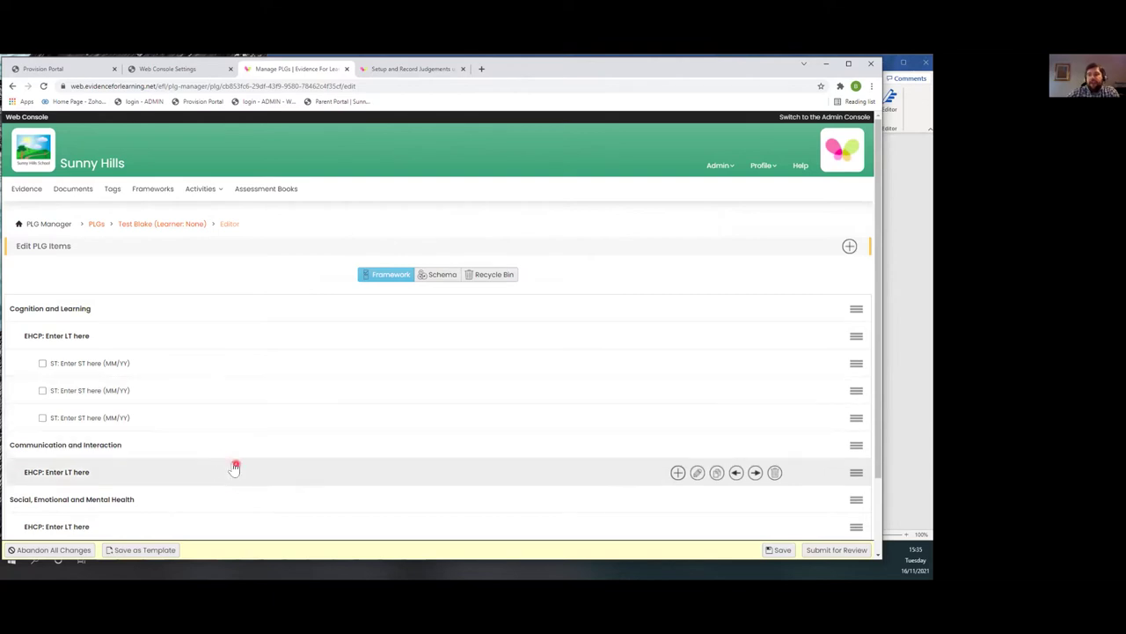
pyautogui.click(679, 473)
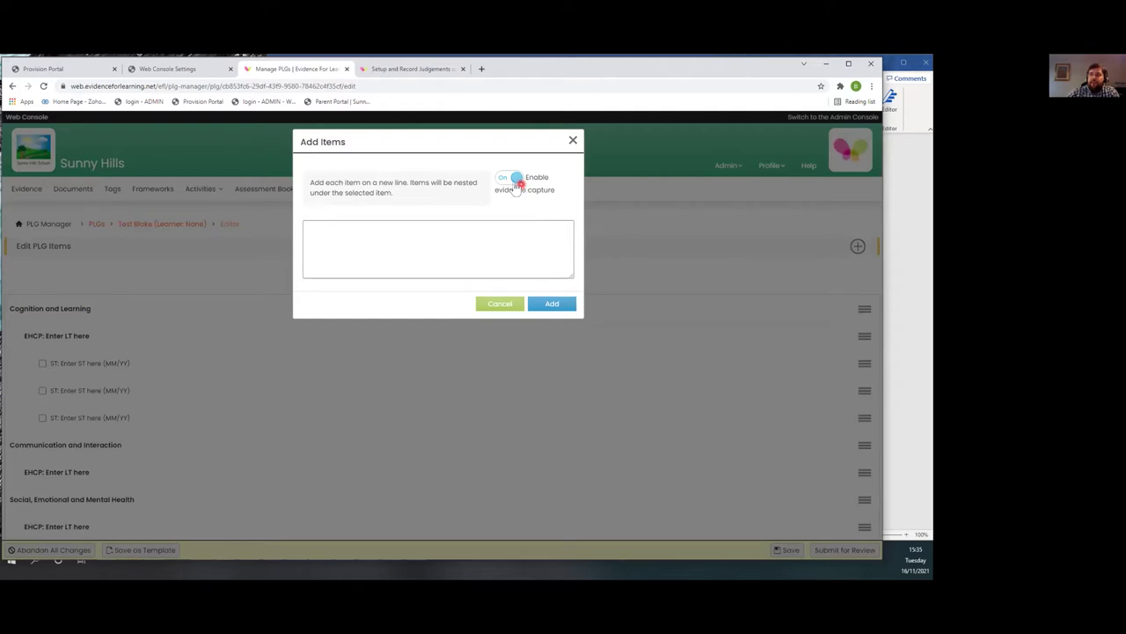
pyautogui.click(417, 226)
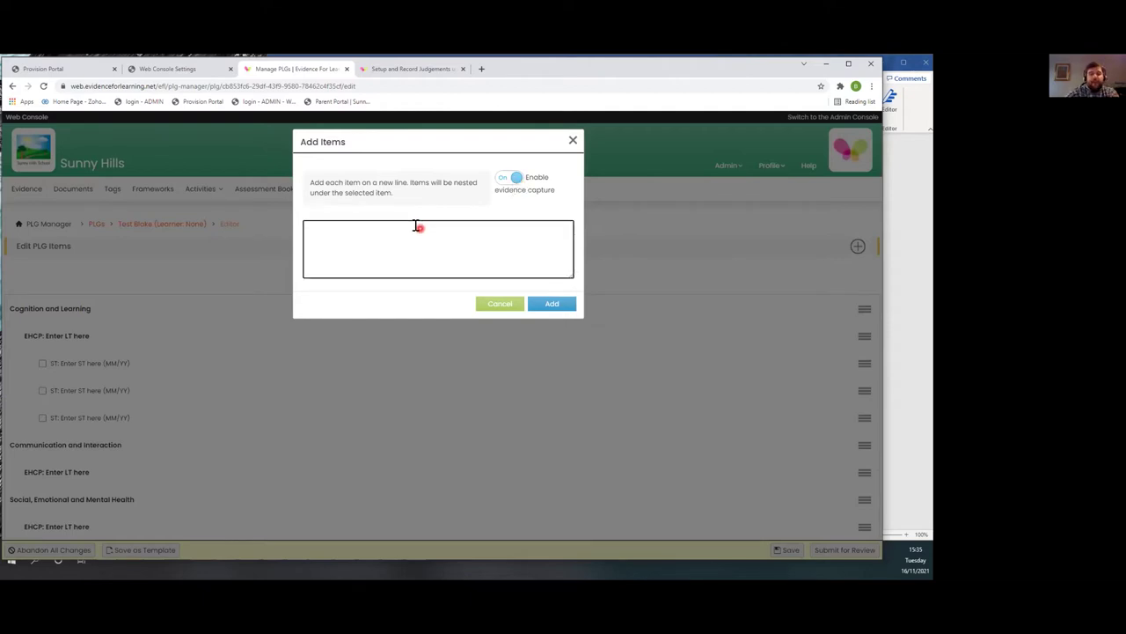
pyautogui.hotkey('ctrl', 'v')
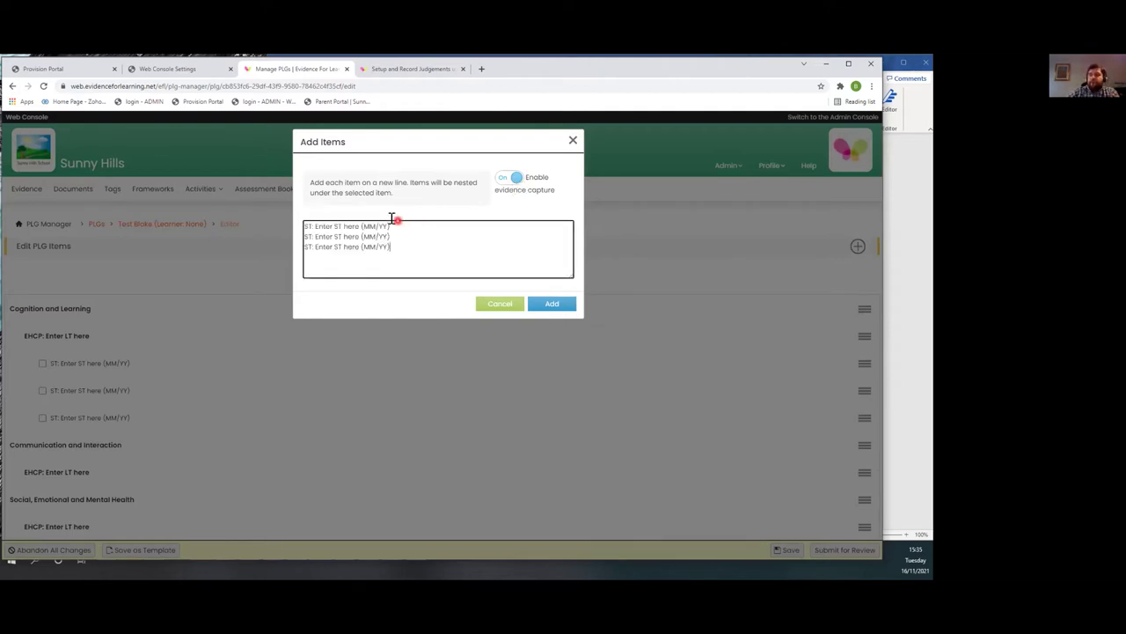
pyautogui.click(552, 304)
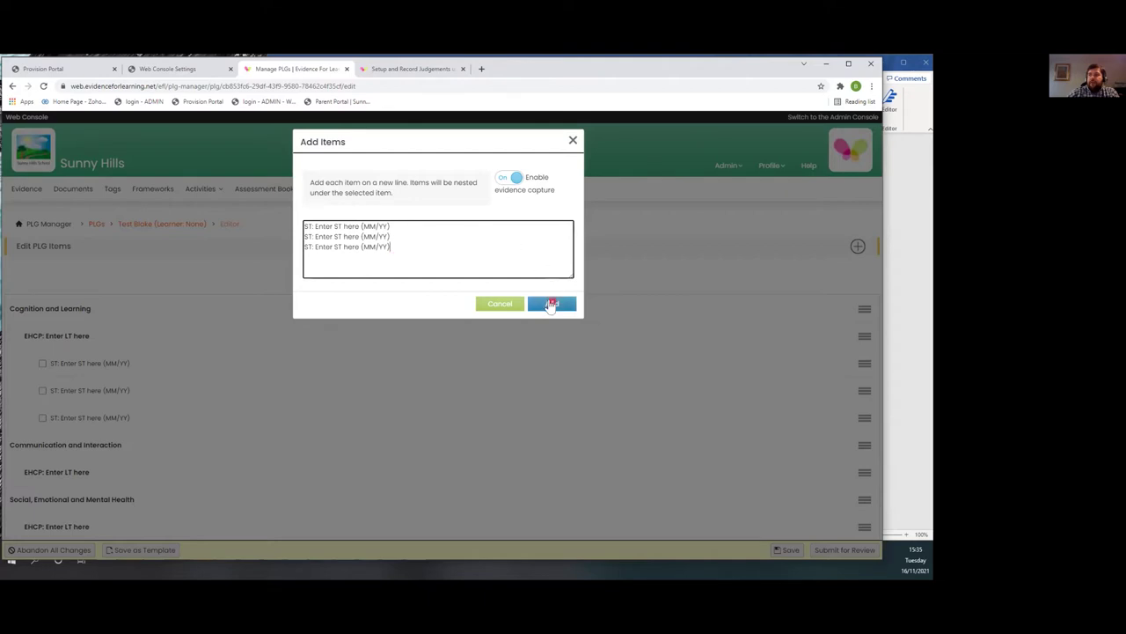
pyautogui.scroll(-3, 551, 304)
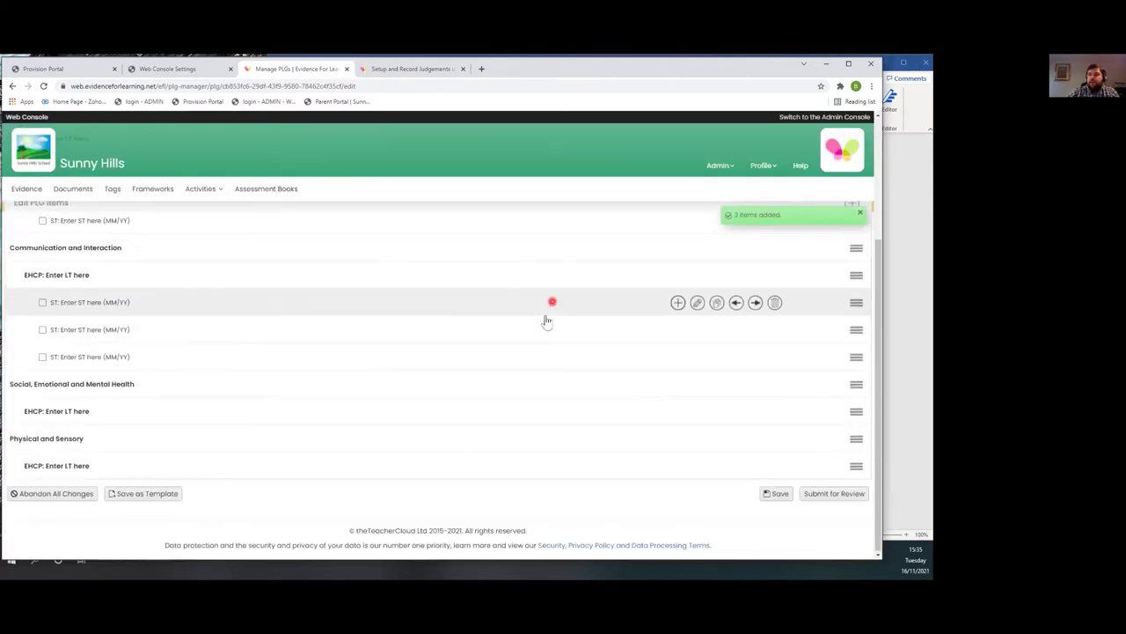
pyautogui.click(678, 412)
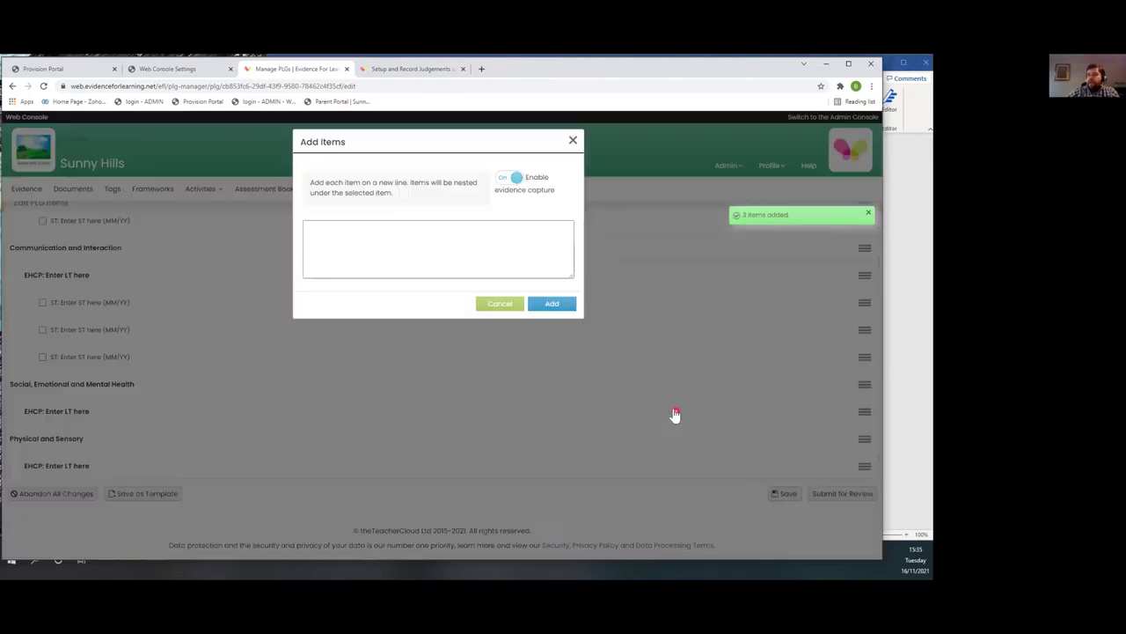
pyautogui.click(429, 245)
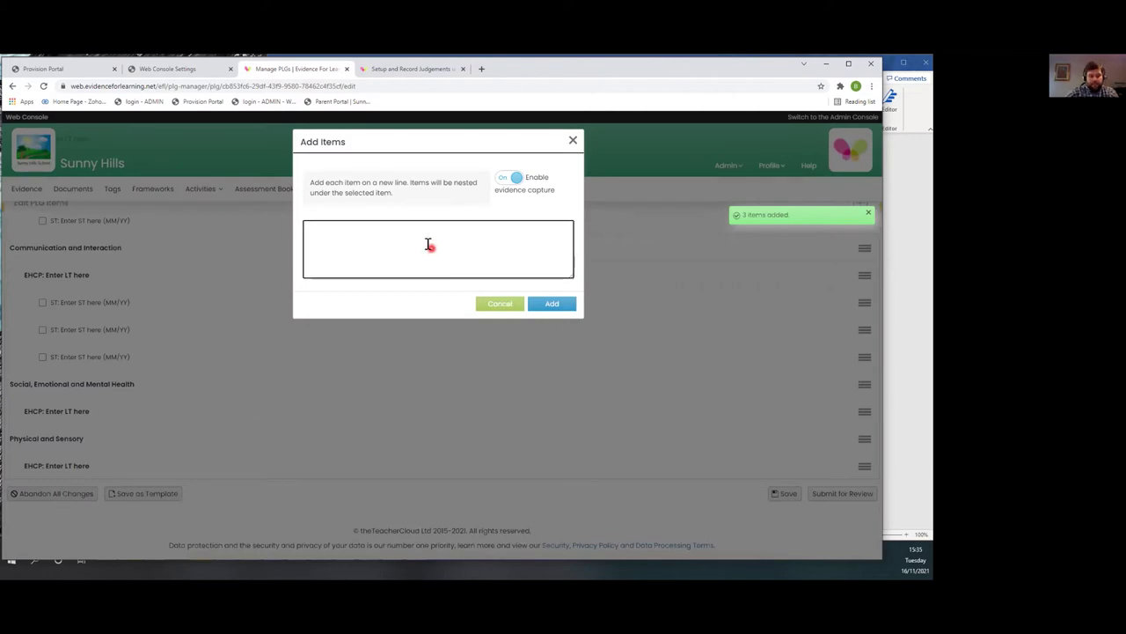
pyautogui.hotkey('ctrl', 'v')
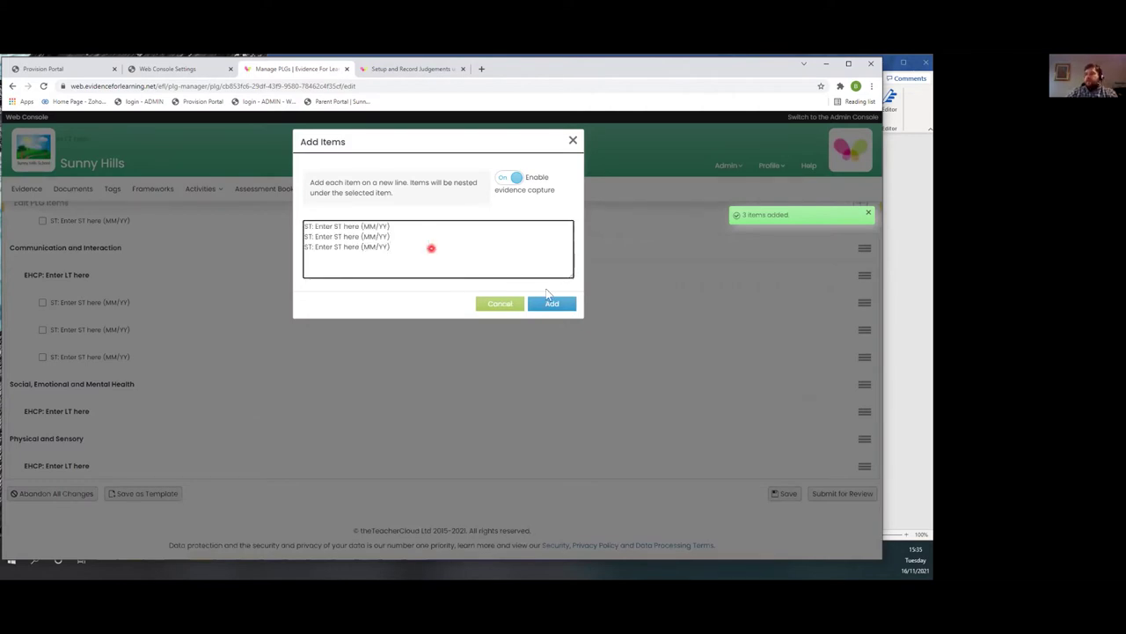
pyautogui.click(554, 304)
# Step: Add the same three ST placeholders under the Physical and Sensory outcome
pyautogui.scroll(-1, 557, 305)
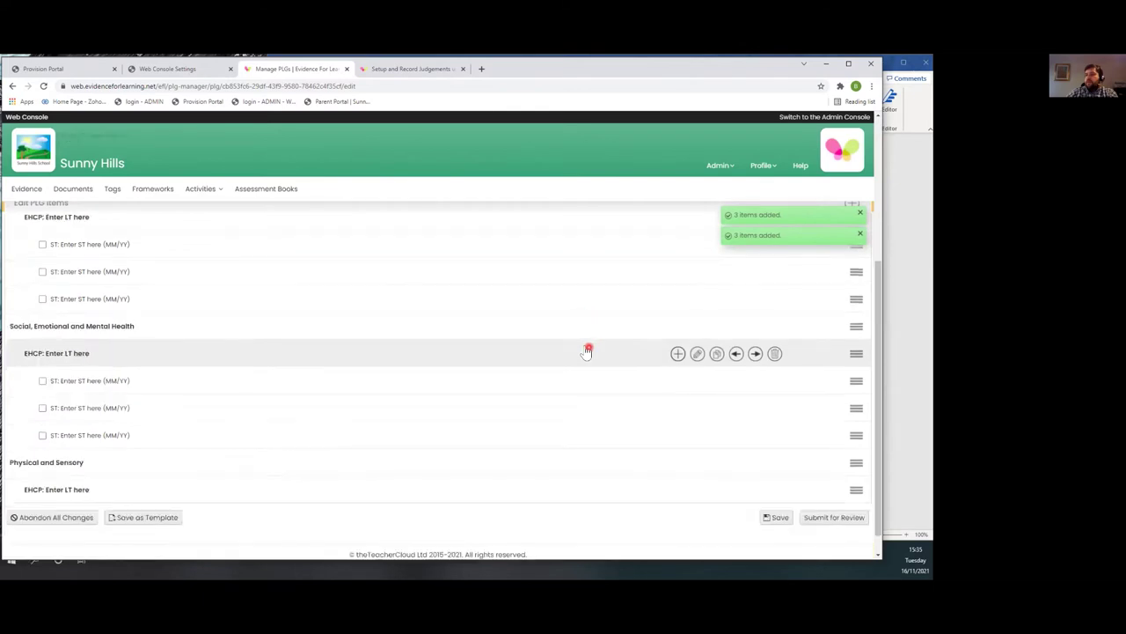
pyautogui.click(677, 490)
pyautogui.click(377, 240)
pyautogui.hotkey('ctrl', 'v')
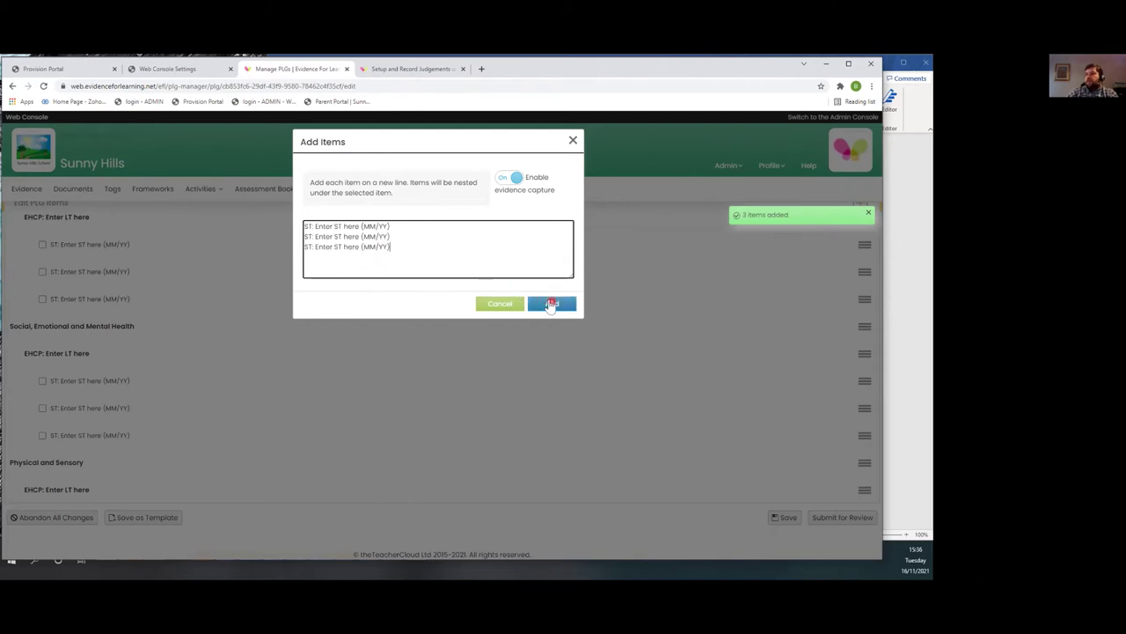
pyautogui.click(552, 304)
pyautogui.scroll(-1, 551, 305)
pyautogui.scroll(5, 551, 306)
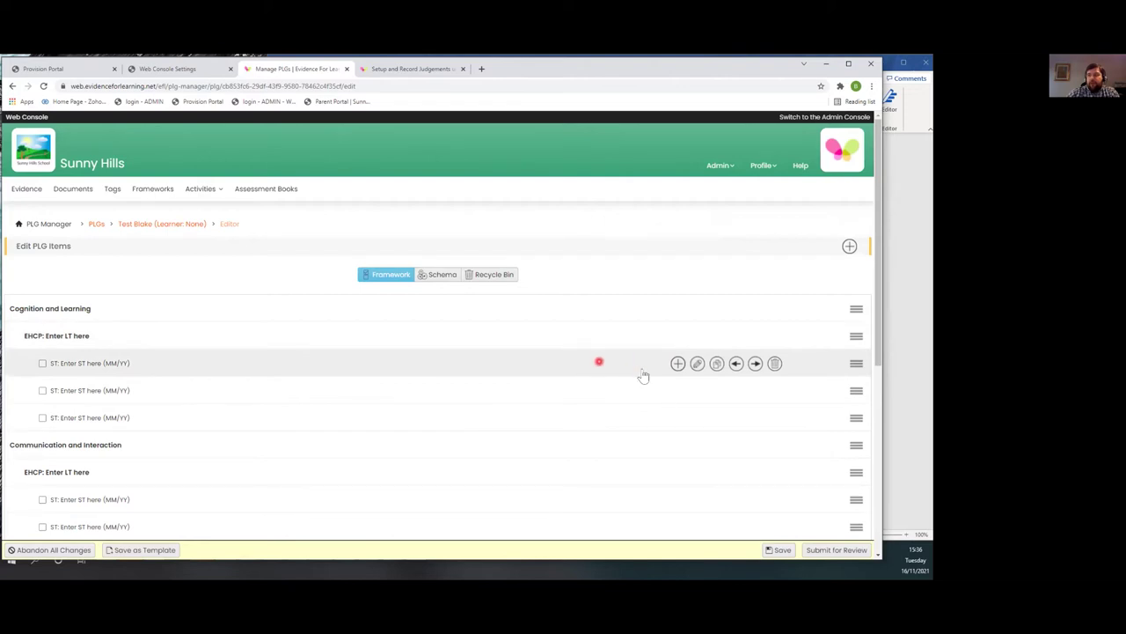
pyautogui.click(697, 364)
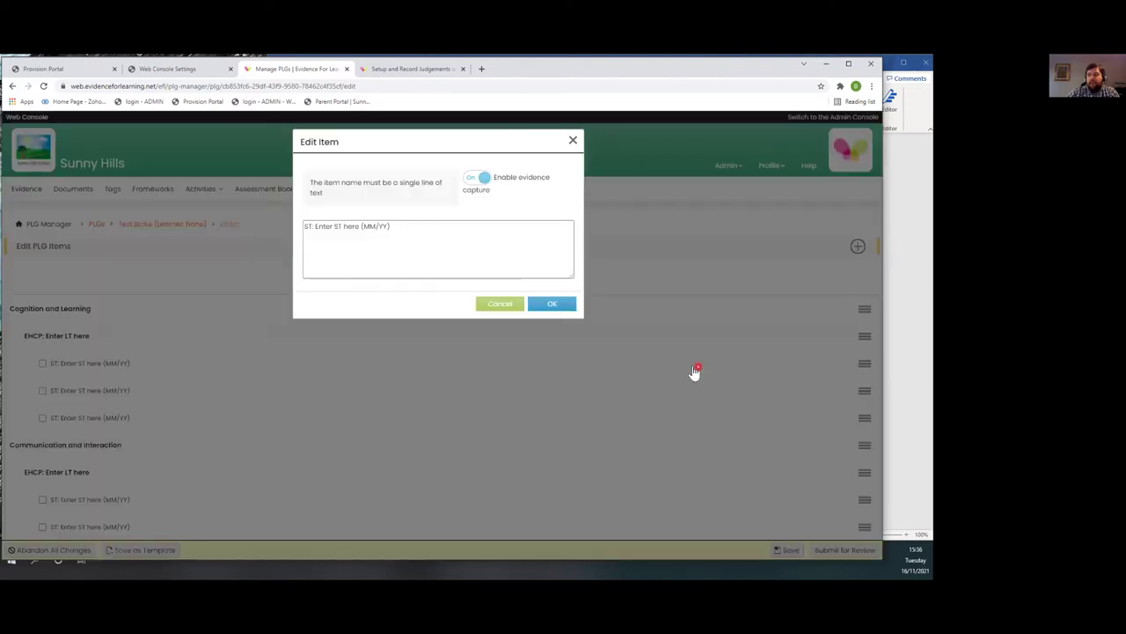
pyautogui.click(415, 245)
pyautogui.click(499, 305)
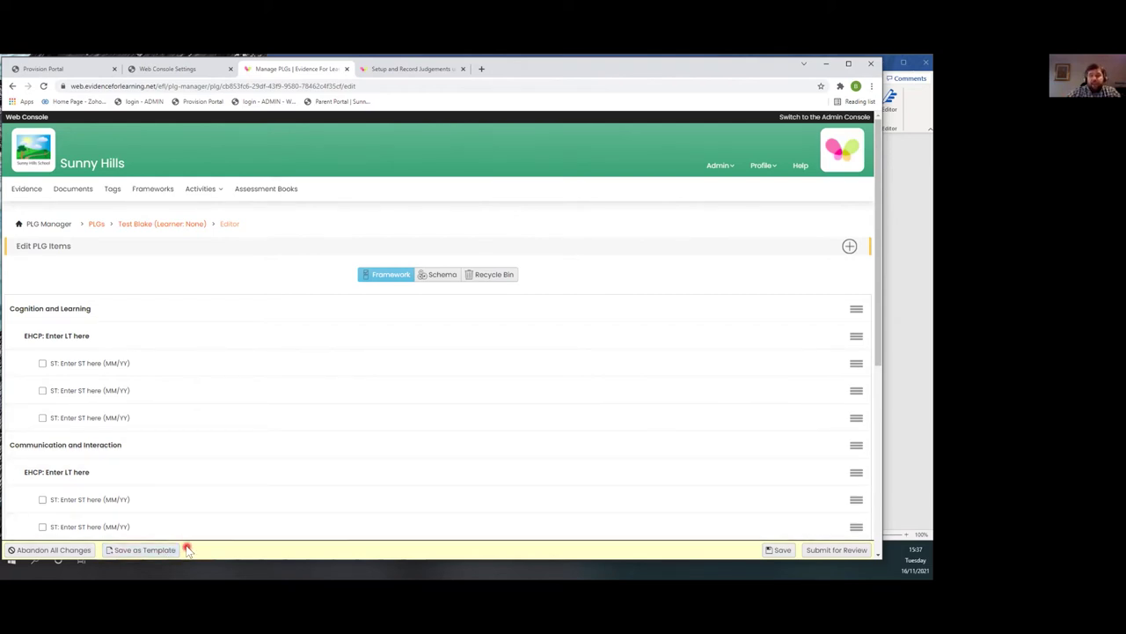
# Step: Create template 'EHCP Outcomes' with top-level headings unlocked and assessment restricted to the MAPP schema
pyautogui.click(141, 550)
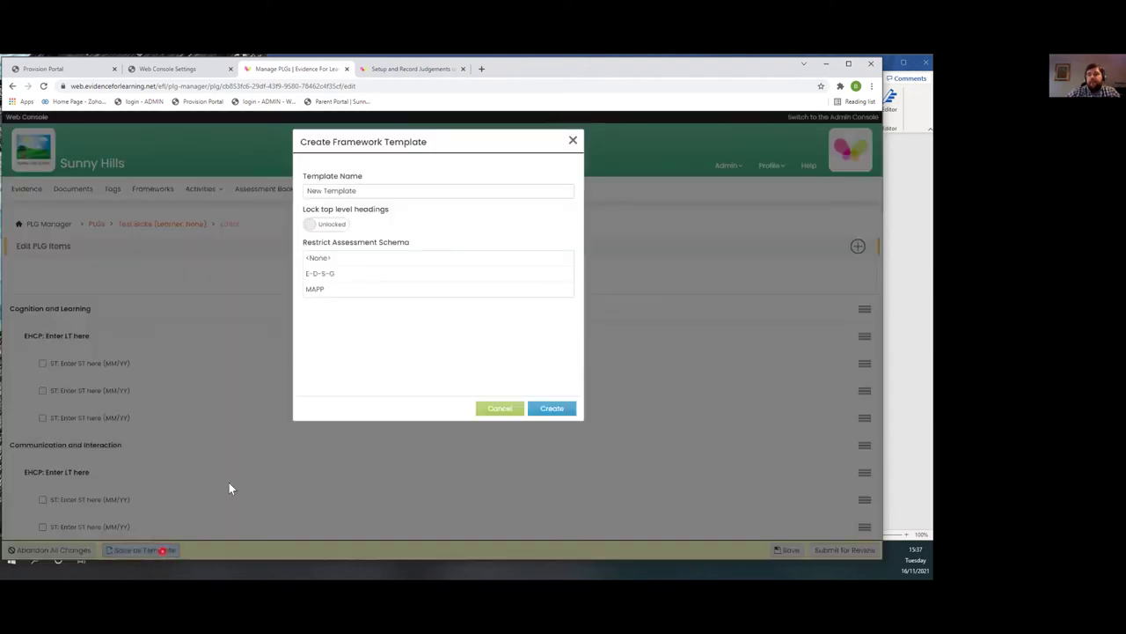
pyautogui.click(324, 257)
pyautogui.moveTo(352, 190); pyautogui.dragTo(300, 190)
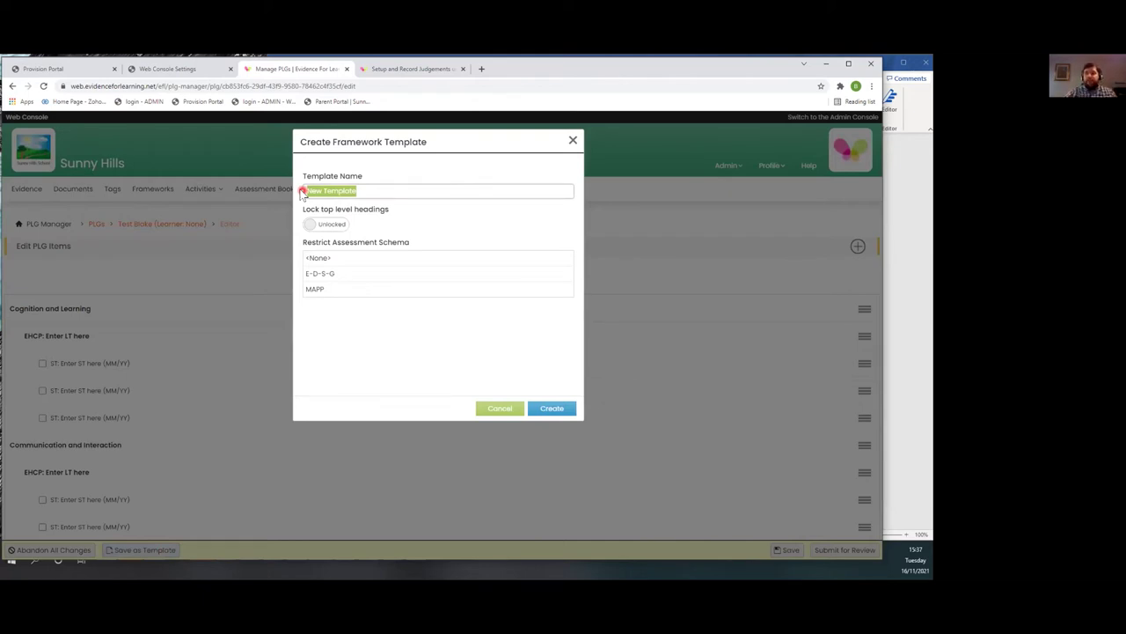
pyautogui.write('EHCP O')
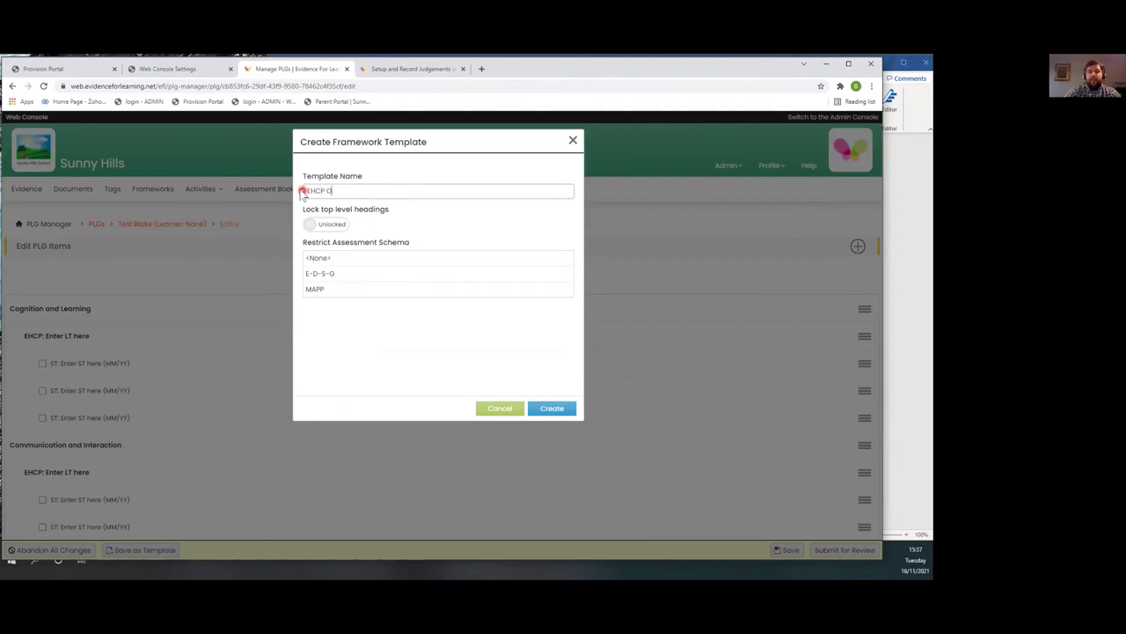
pyautogui.write('utcomes')
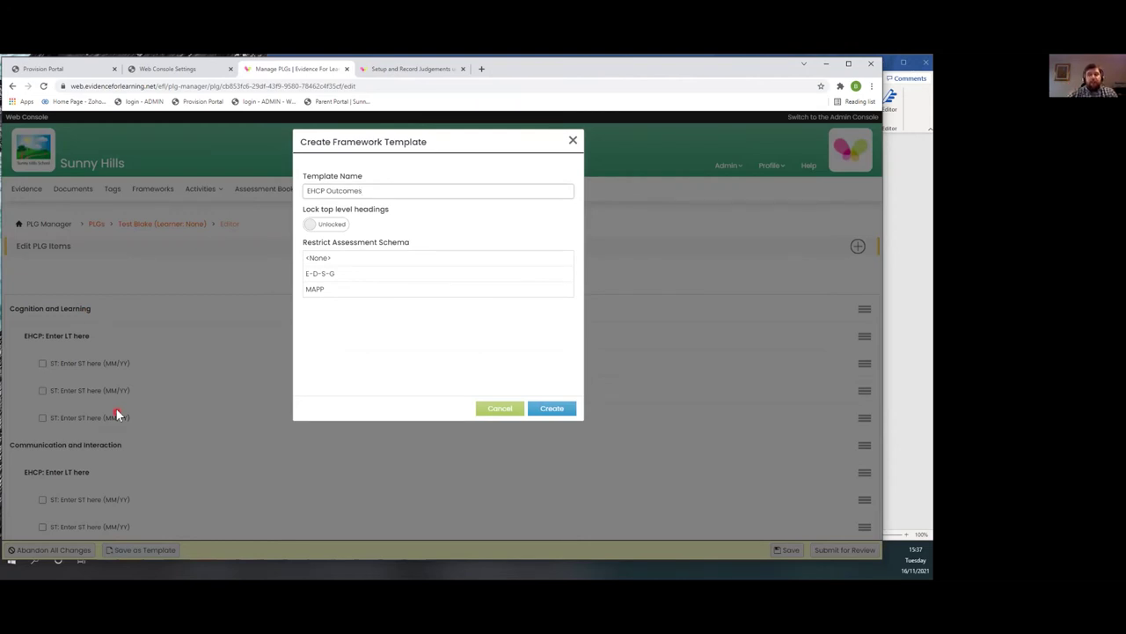
pyautogui.click(319, 226)
pyautogui.click(321, 226)
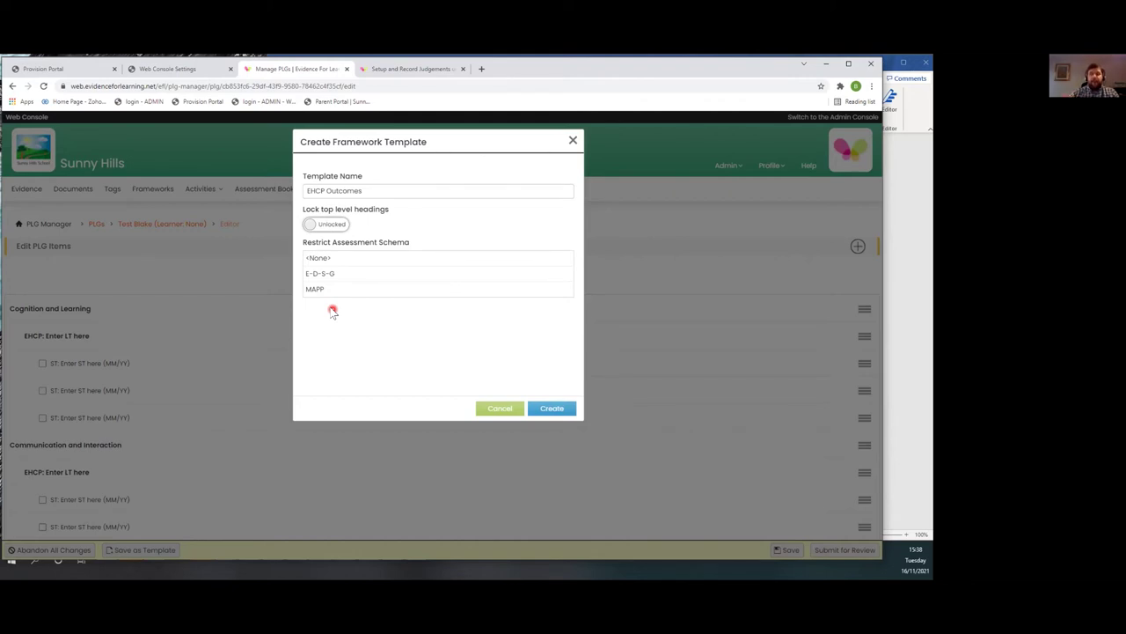
pyautogui.click(346, 290)
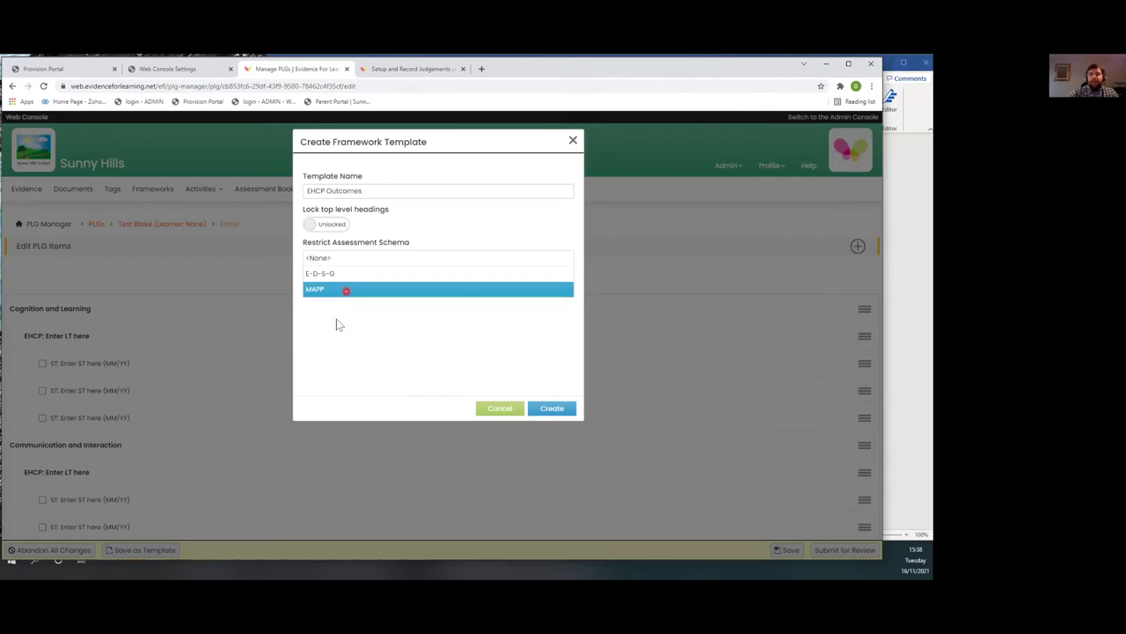
pyautogui.click(352, 313)
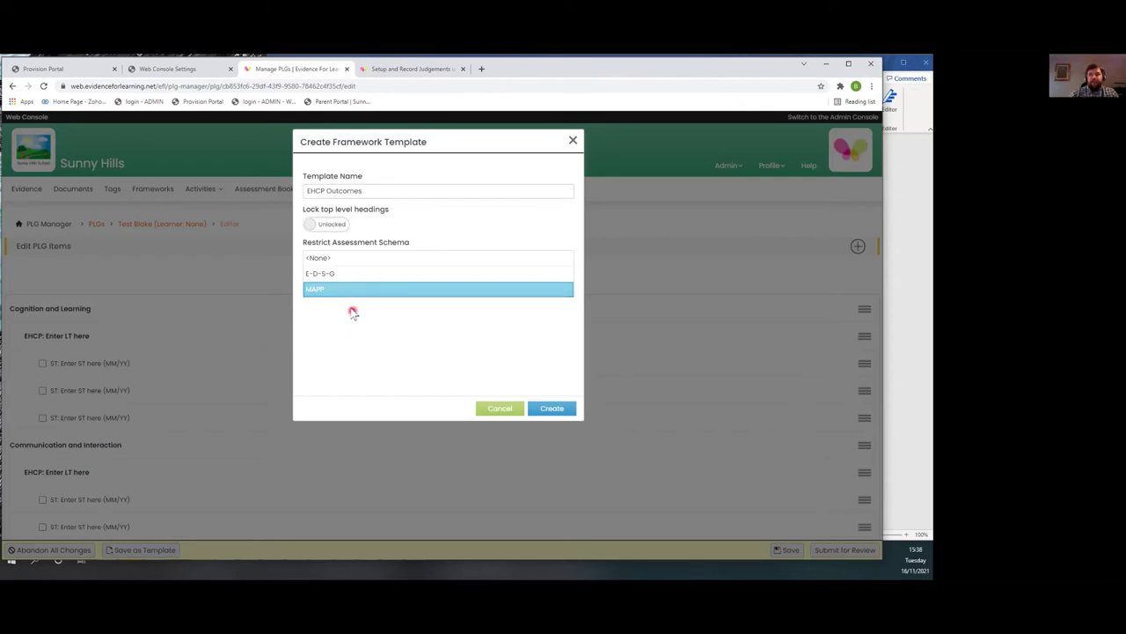
pyautogui.click(343, 293)
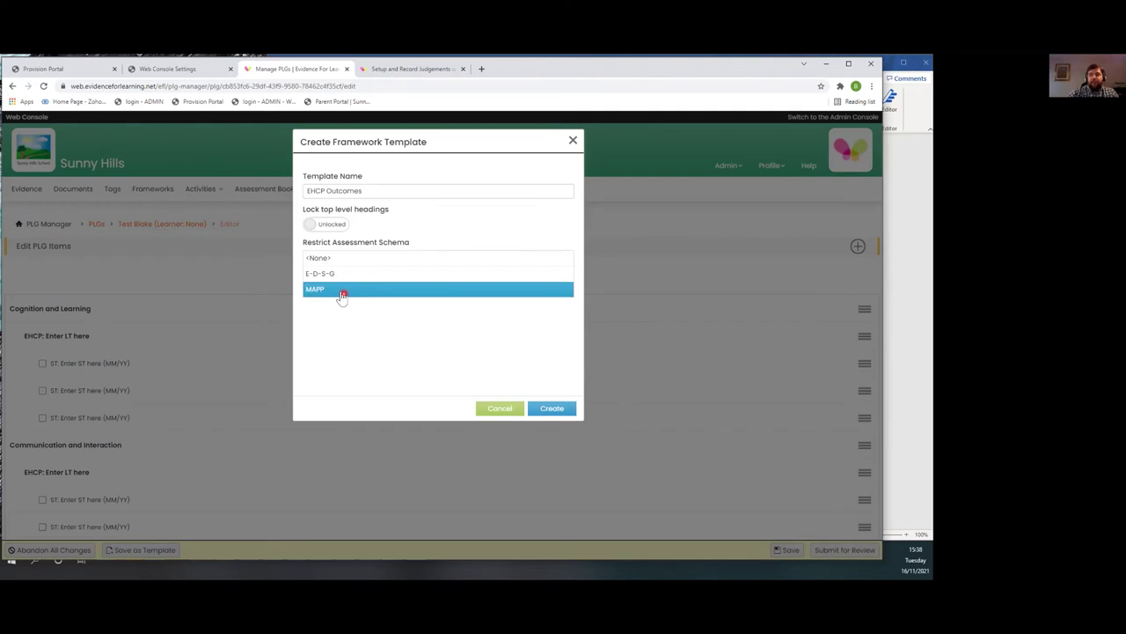
pyautogui.click(314, 294)
pyautogui.click(331, 294)
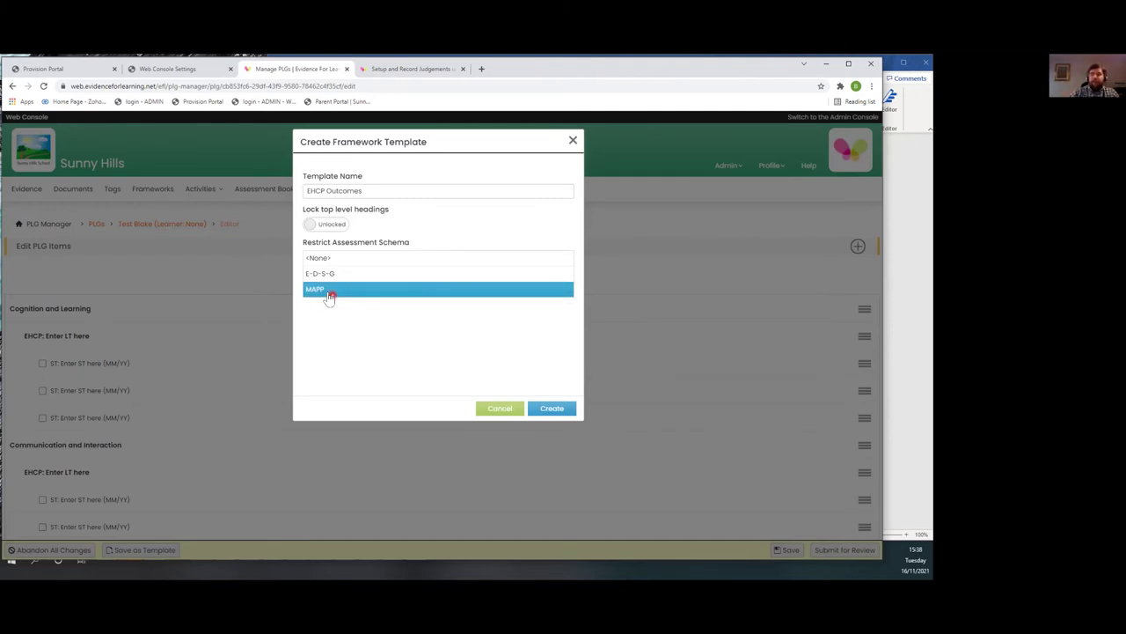
pyautogui.click(555, 411)
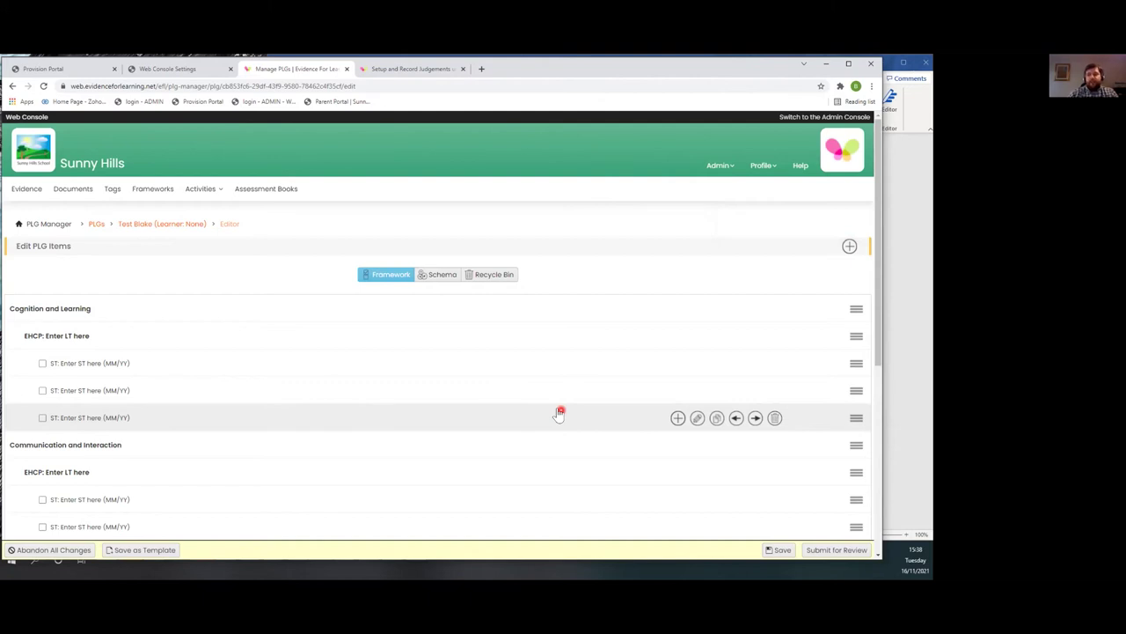
# Step: Save the PLG as work in progress, then go to PLG Manager from the Evidence Admin menu
pyautogui.click(778, 550)
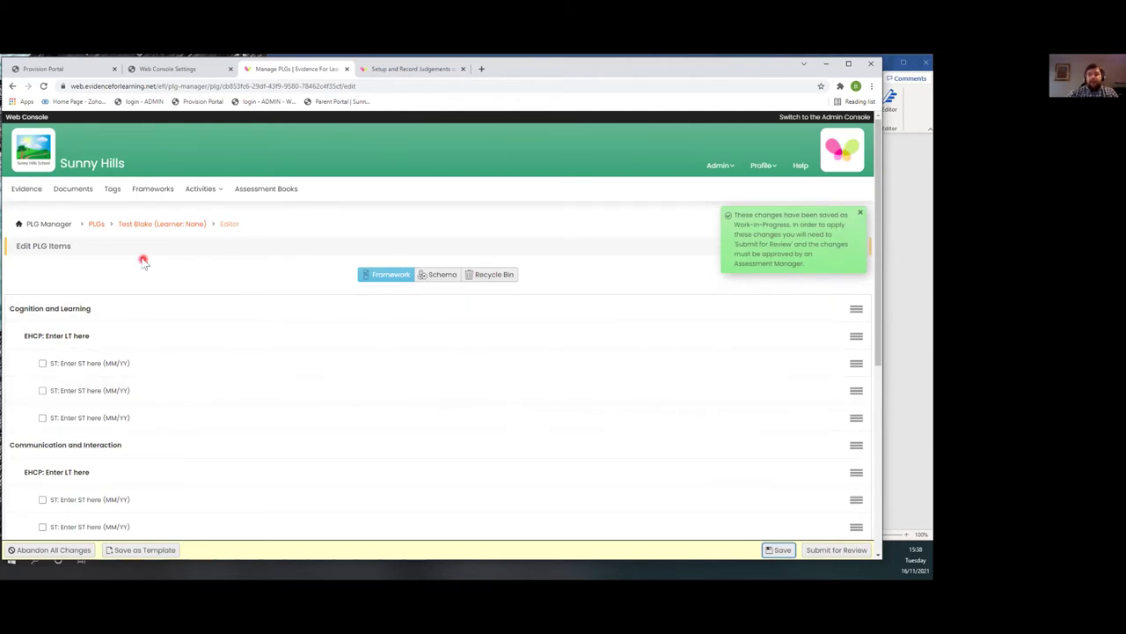
pyautogui.click(25, 190)
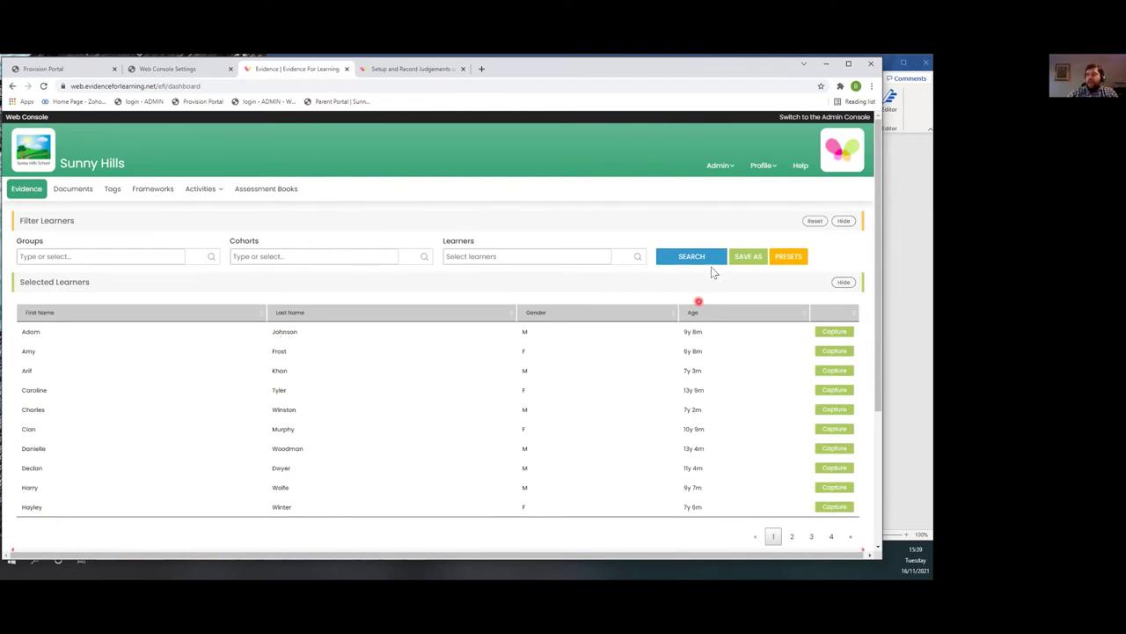
pyautogui.click(713, 169)
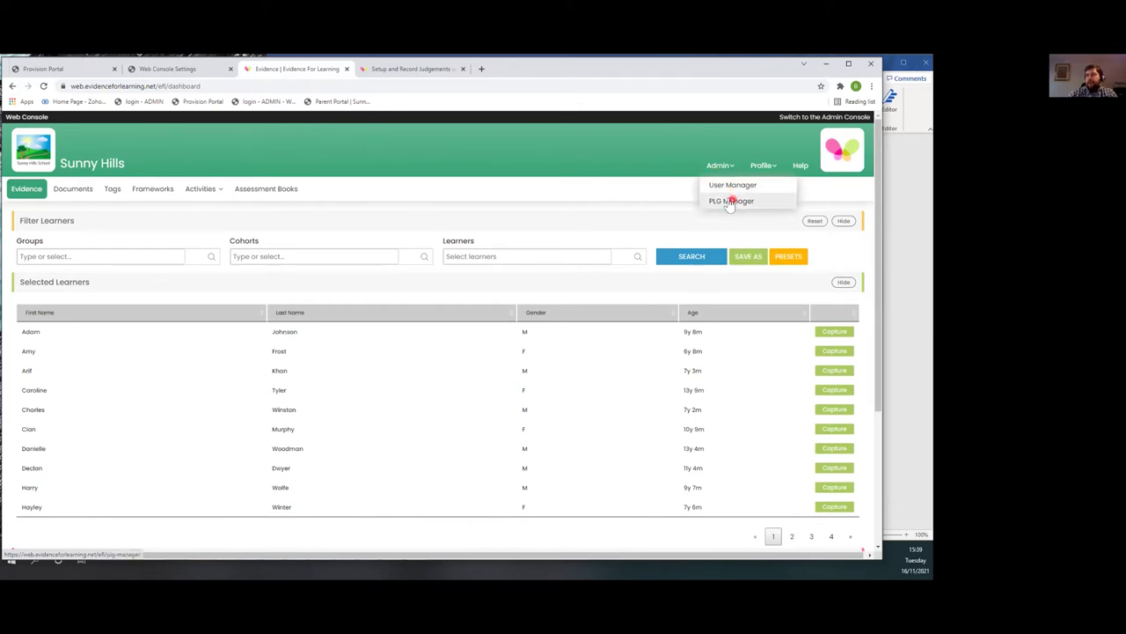
pyautogui.click(729, 202)
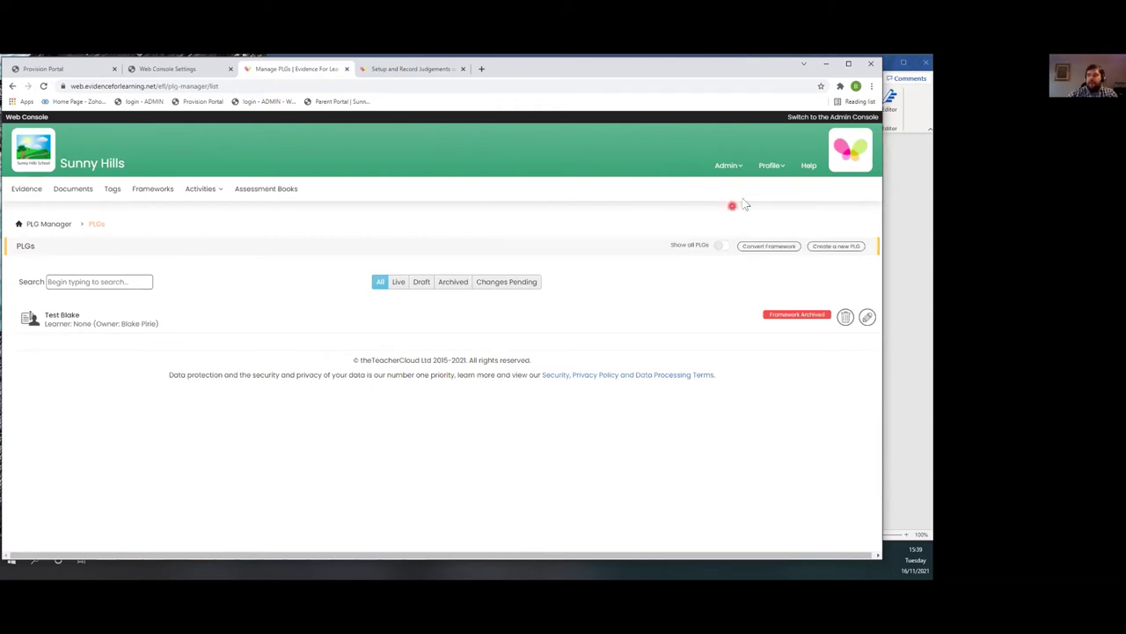
# Step: Create a PLG titled with the pupil's name plus 'EHCP Outcomes', using the EHCP Outcomes template
pyautogui.click(840, 247)
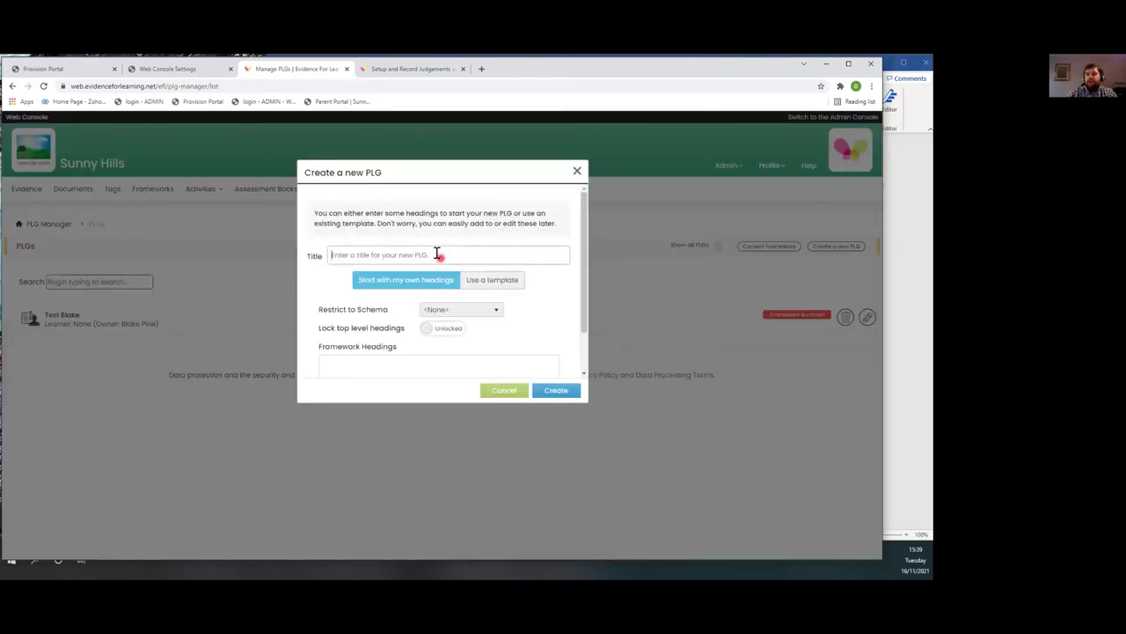
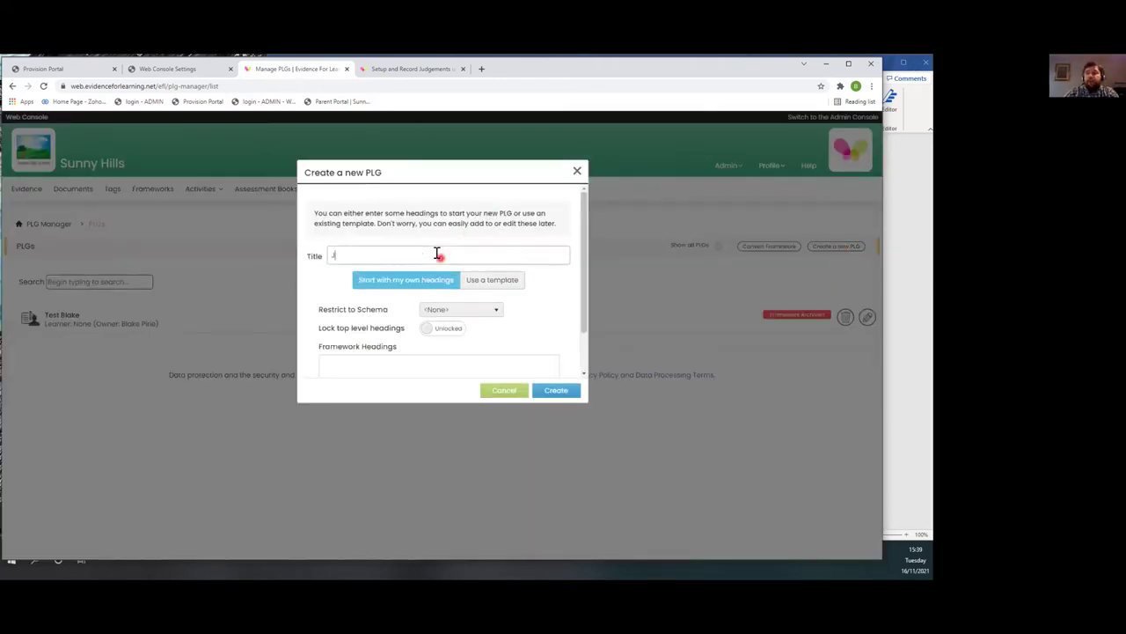
pyautogui.write('HCP Outcome')
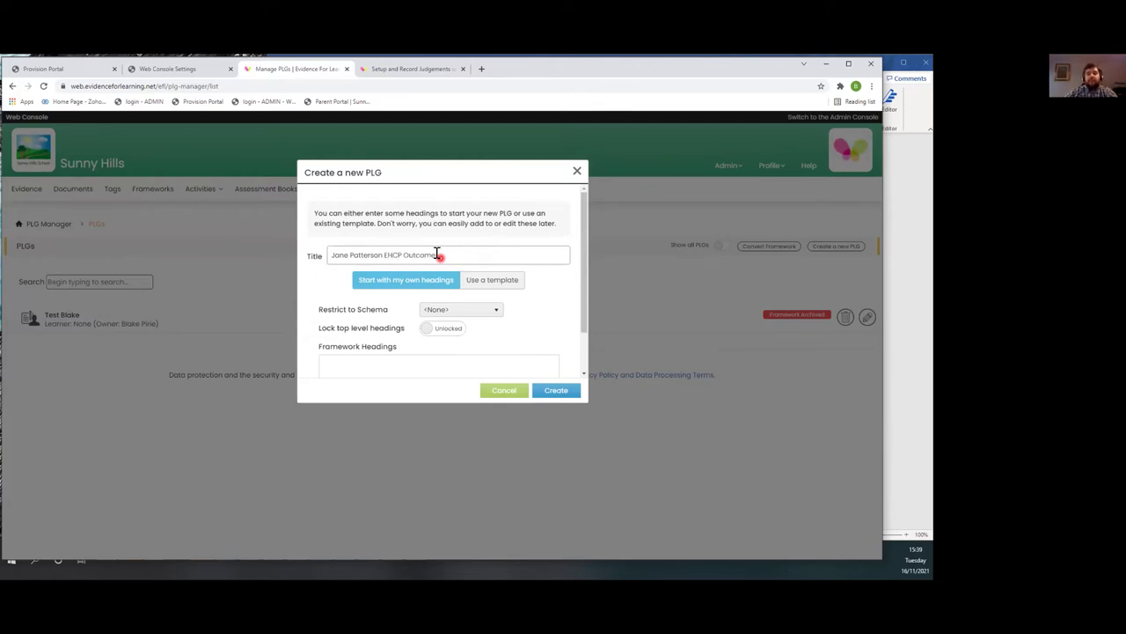
pyautogui.write('s')
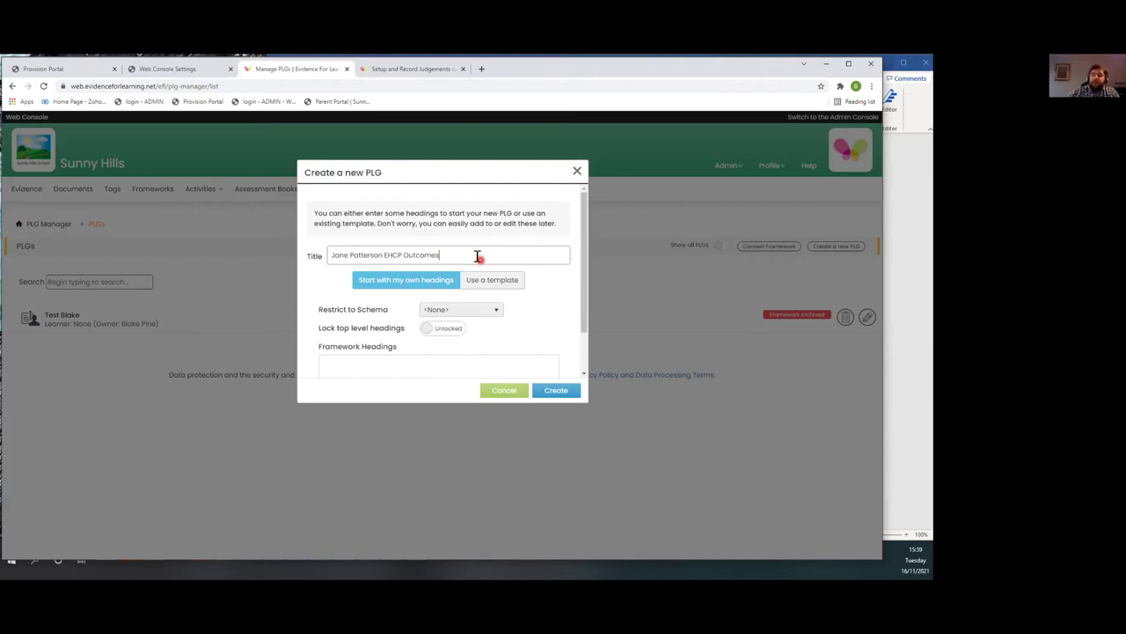
pyautogui.click(513, 280)
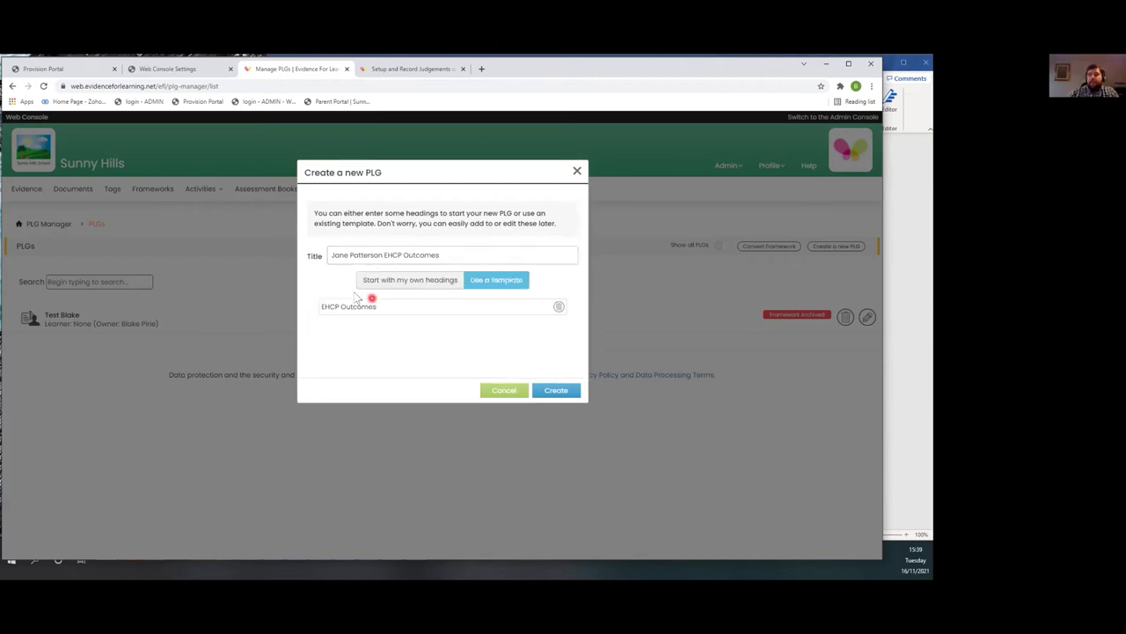
pyautogui.click(420, 312)
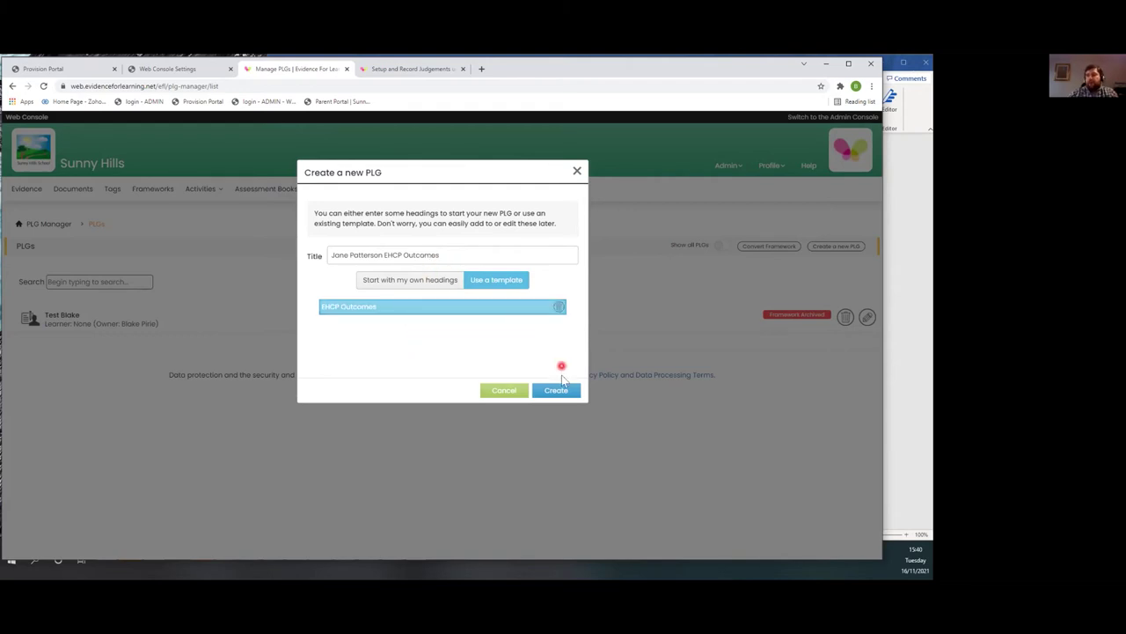
pyautogui.click(558, 391)
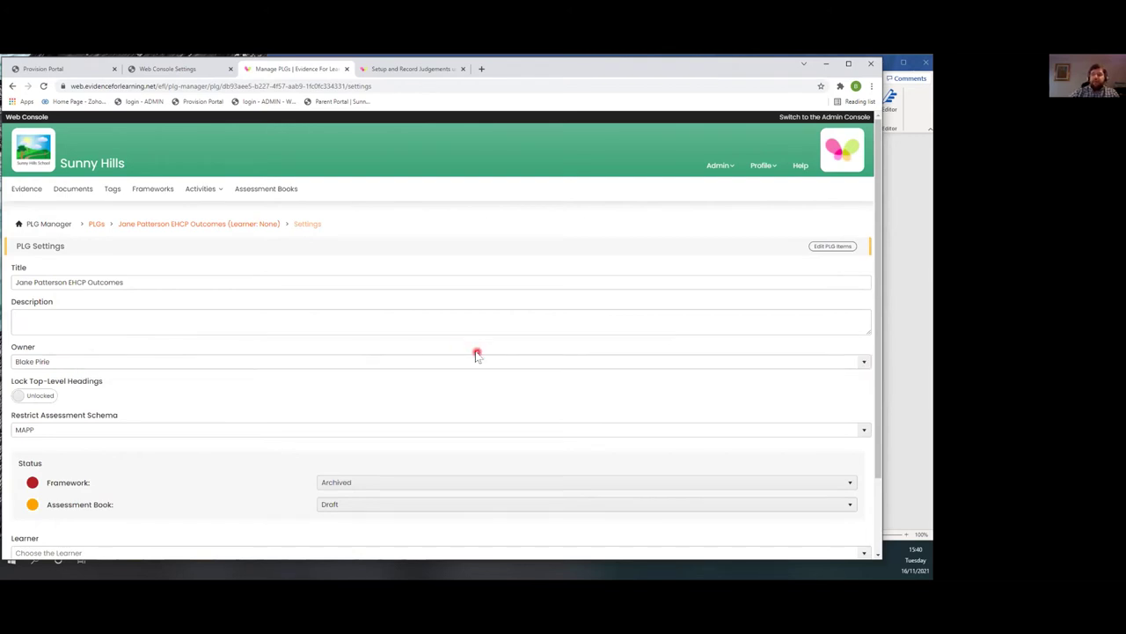
# Step: Open the EHCP Outcomes PLG settings, leave the owner unchanged, and scroll to the Learner field
pyautogui.click(863, 363)
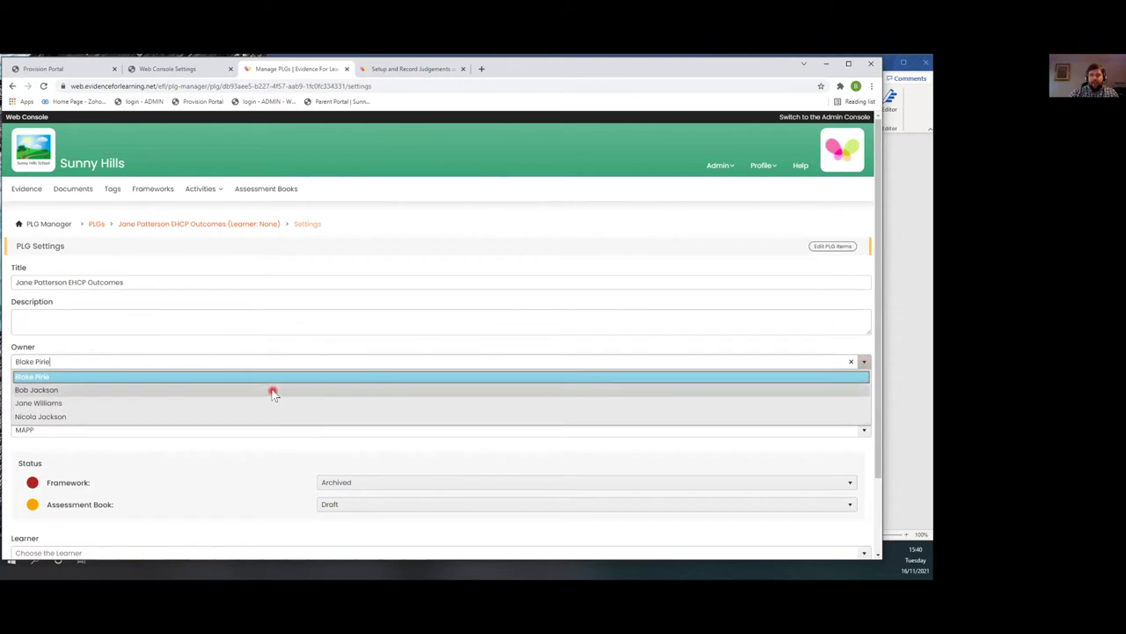
pyautogui.click(283, 344)
pyautogui.click(79, 361)
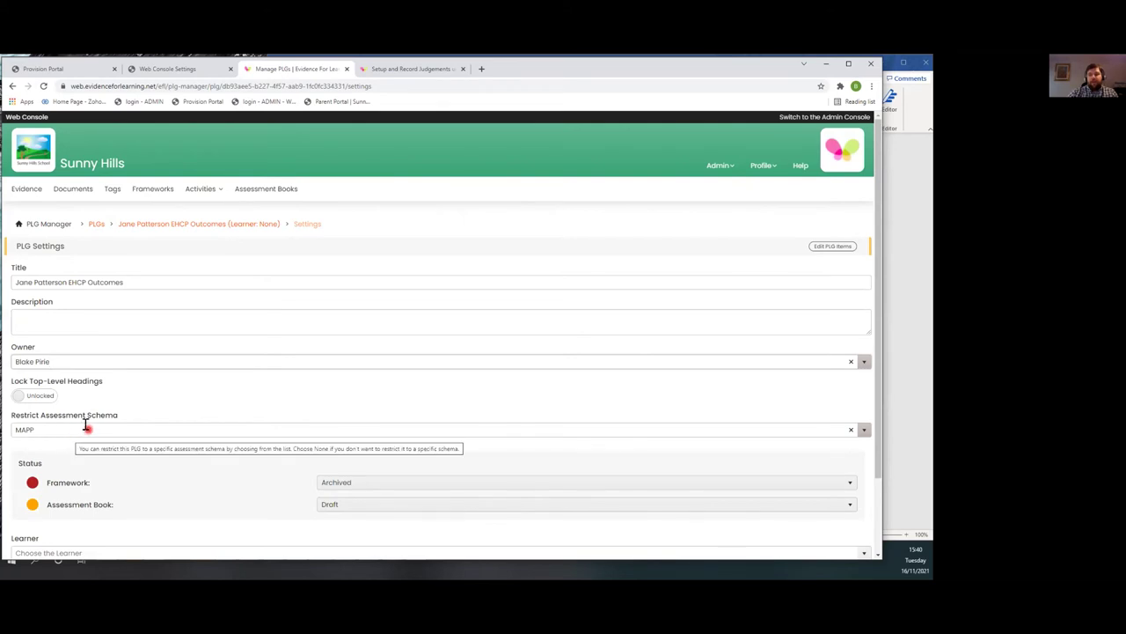
pyautogui.scroll(-1, 86, 427)
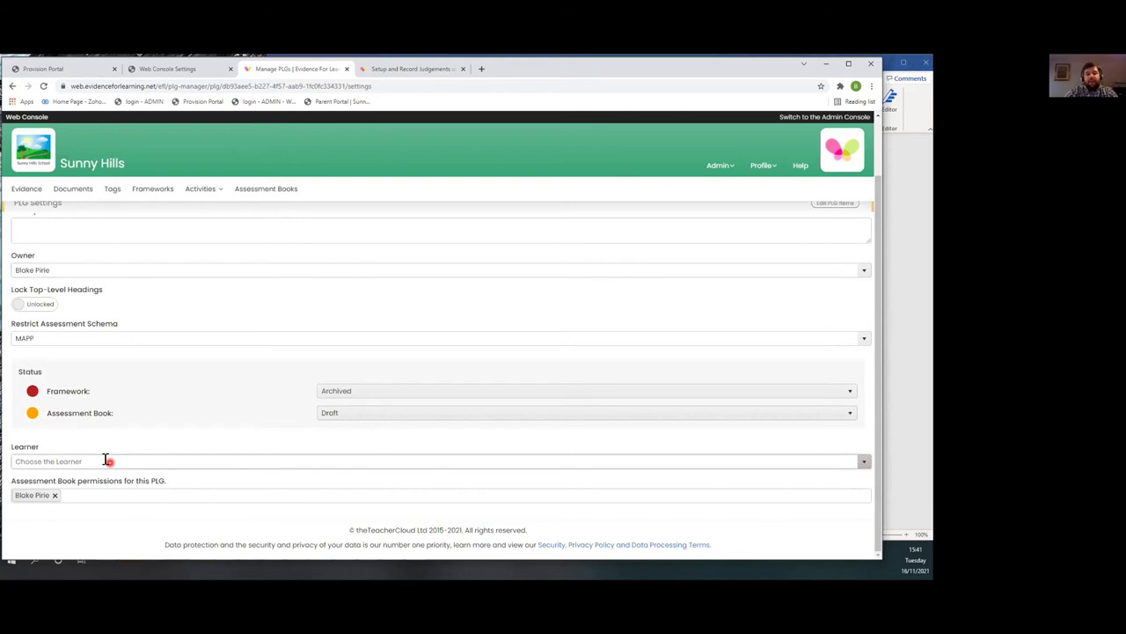
# Step: Search for the learner by name and assign them to the PLG's Learner setting
pyautogui.write('jane')
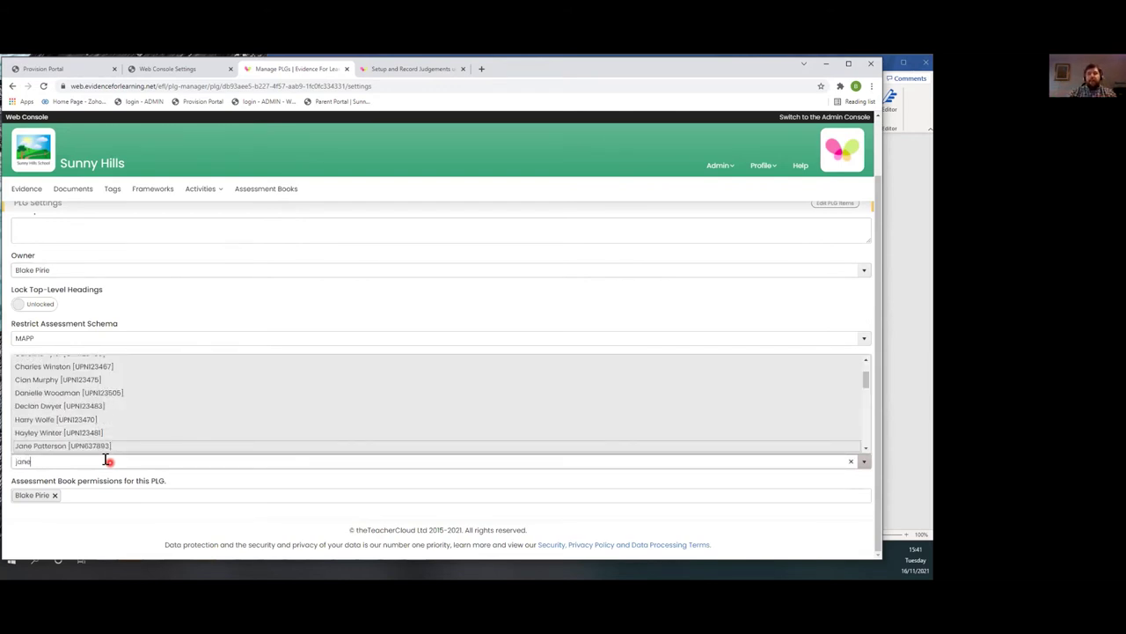
pyautogui.click(109, 445)
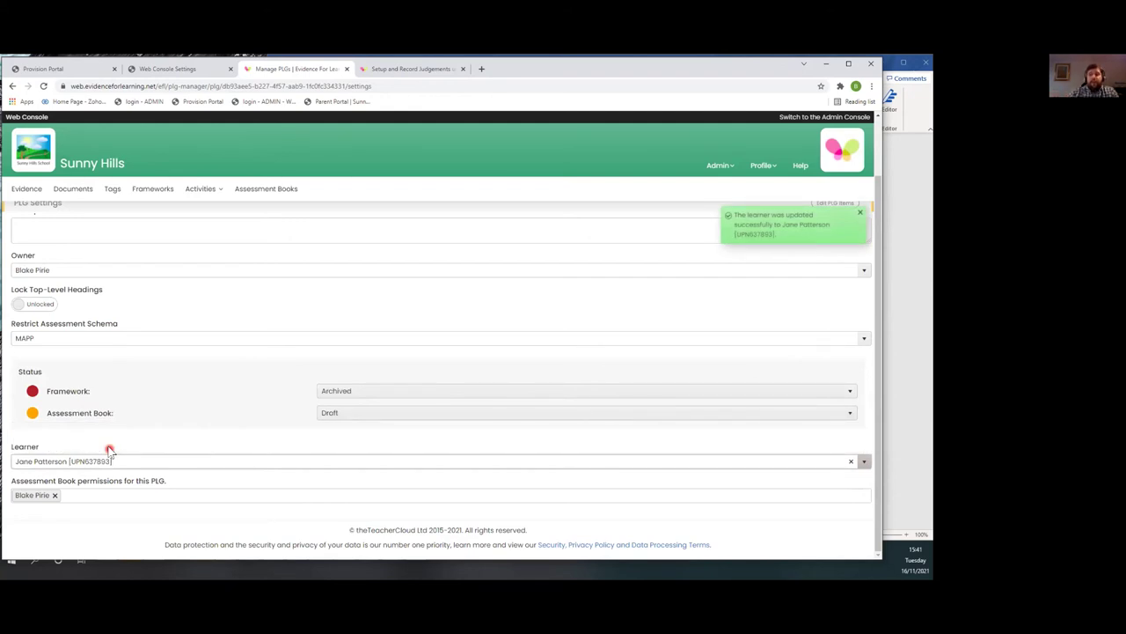
pyautogui.scroll(1, 85, 452)
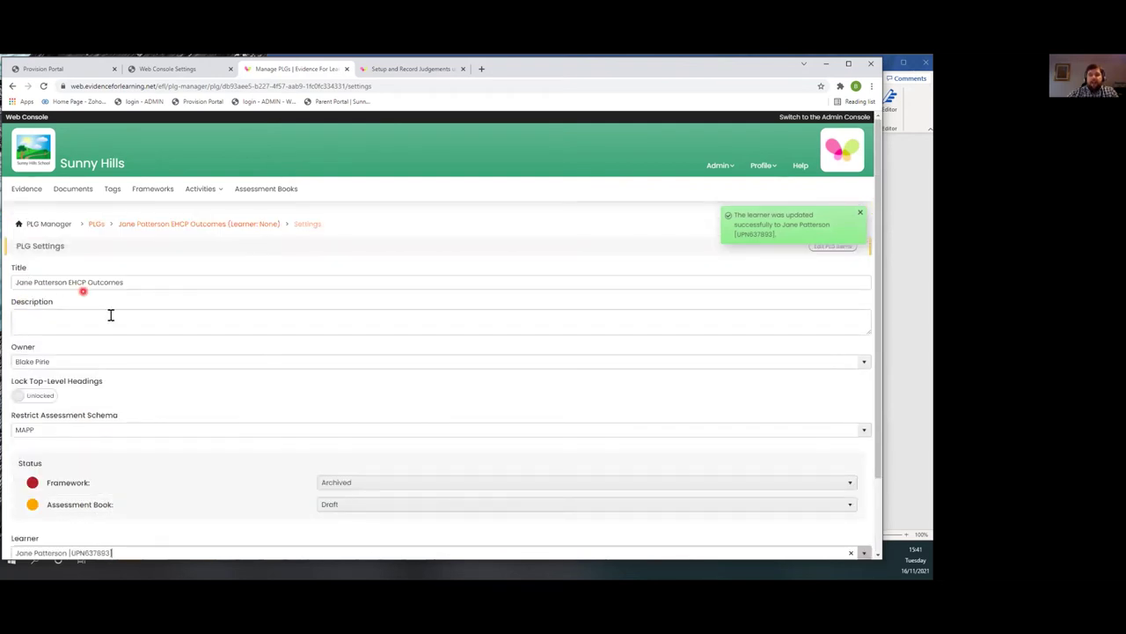
pyautogui.scroll(-1, 131, 360)
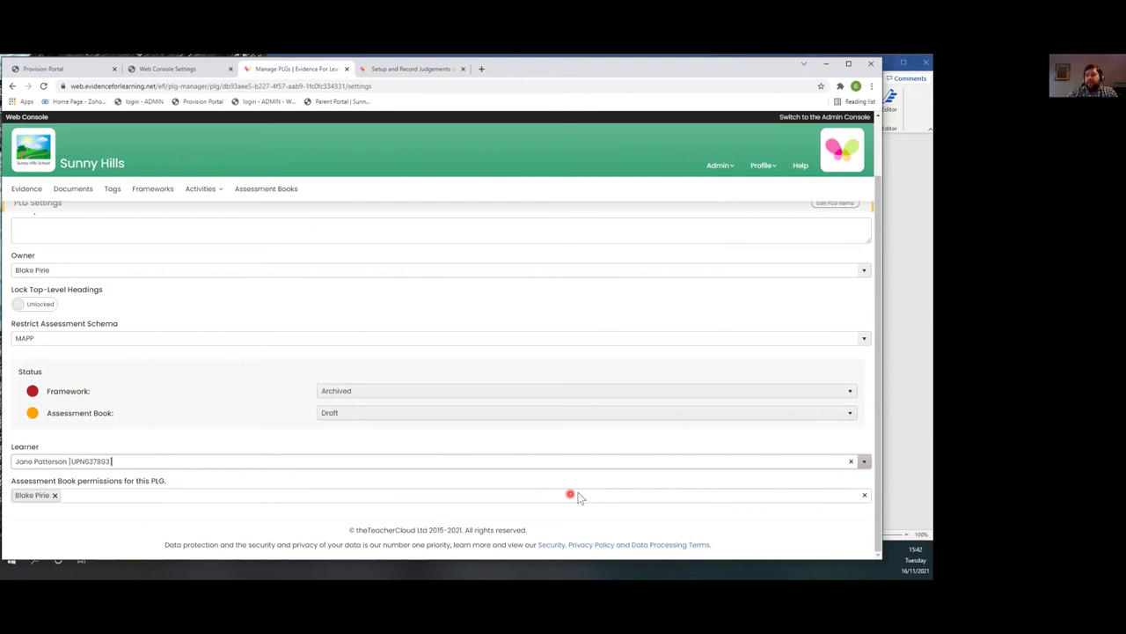
# Step: Grant one staff member Assessment Book permissions, adding then removing a second name
pyautogui.click(625, 494)
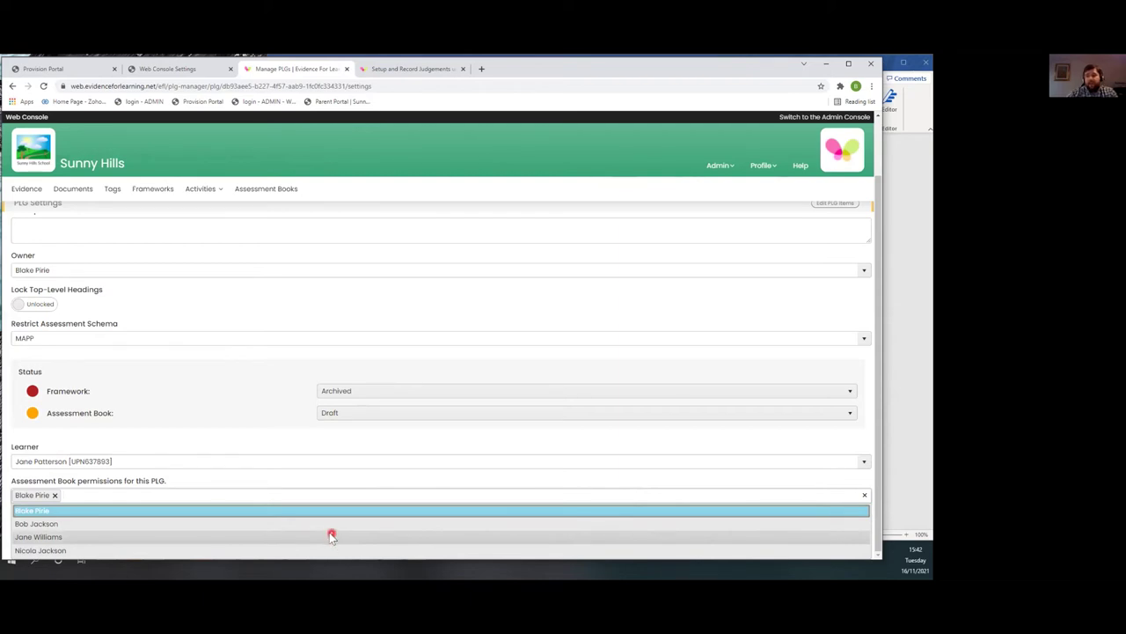
pyautogui.click(332, 537)
pyautogui.click(260, 495)
pyautogui.click(132, 524)
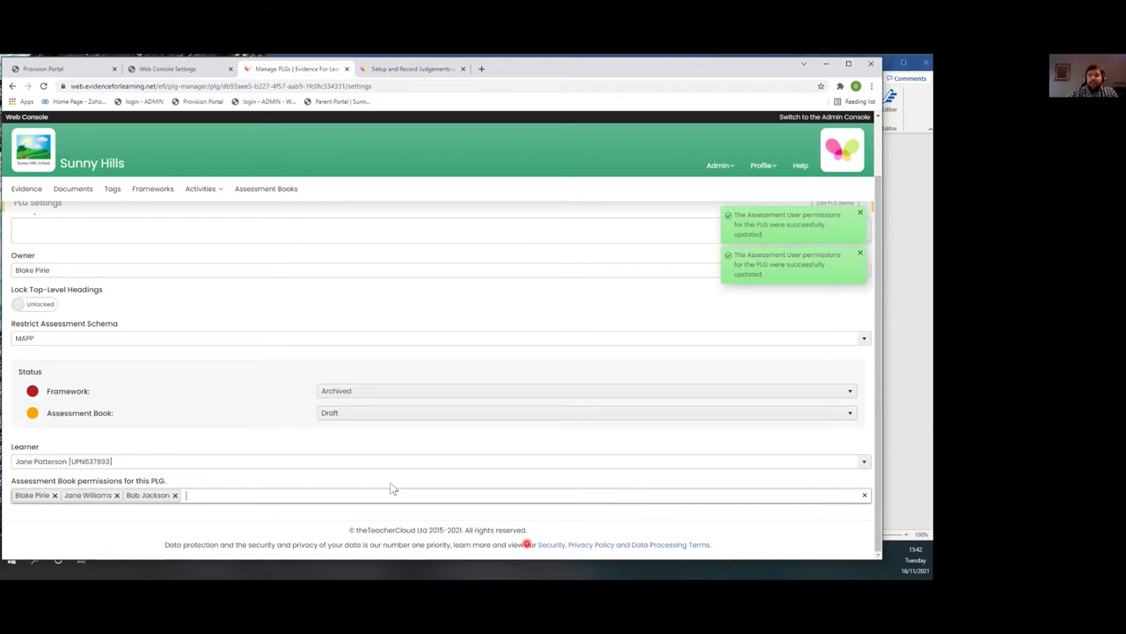
pyautogui.click(175, 495)
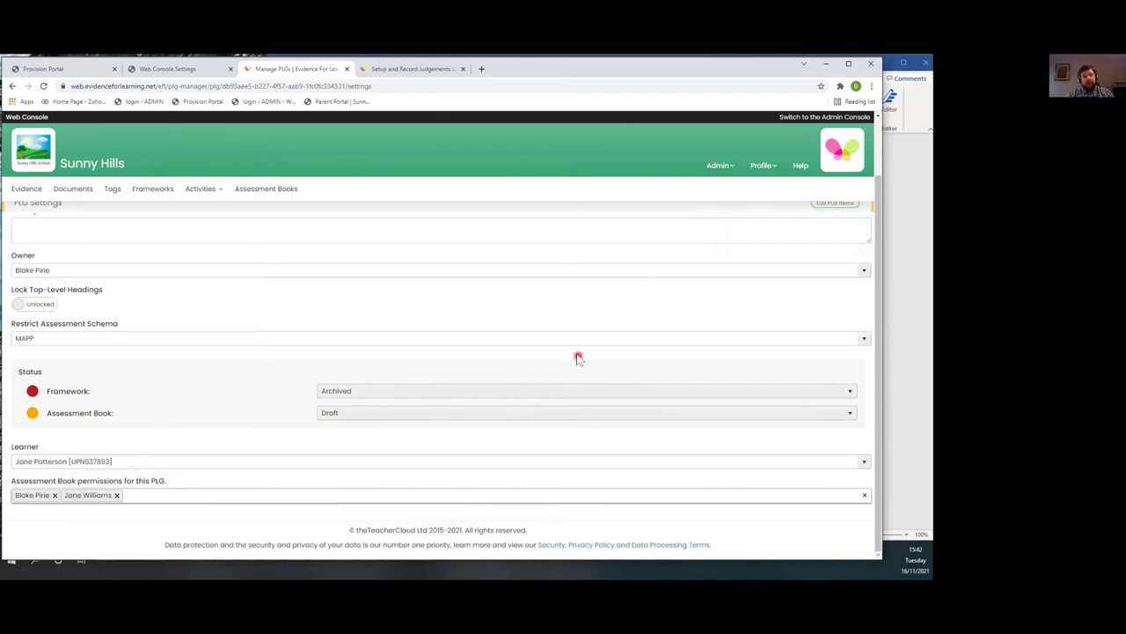
pyautogui.scroll(2, 661, 329)
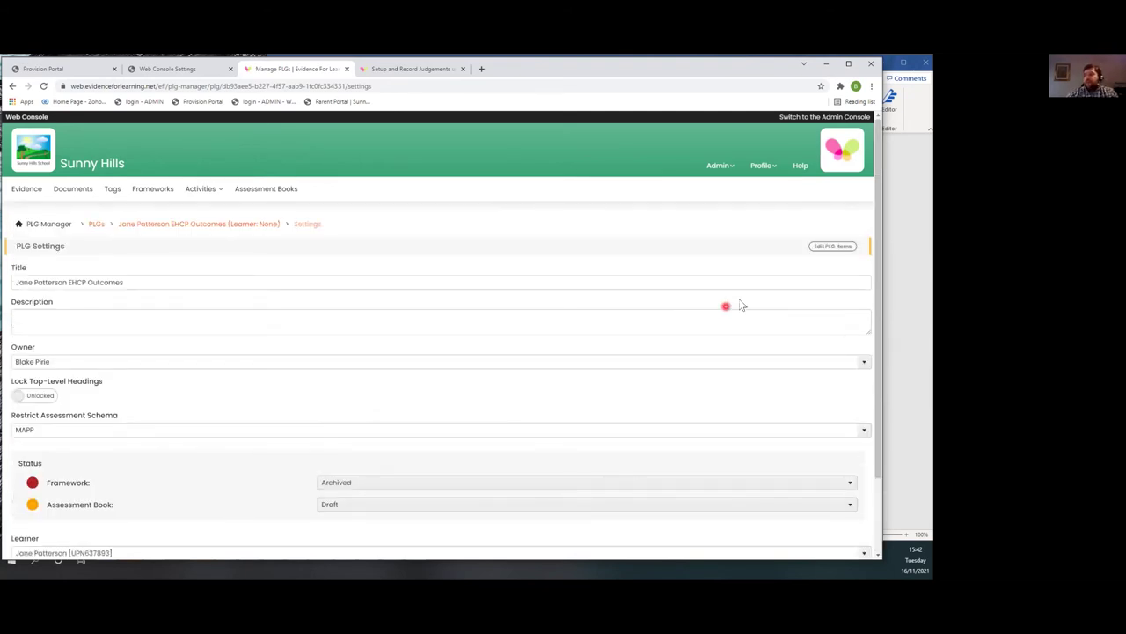
# Step: Open Edit PLG Items and browse the heading, outcome and first short-term target rows
pyautogui.click(834, 246)
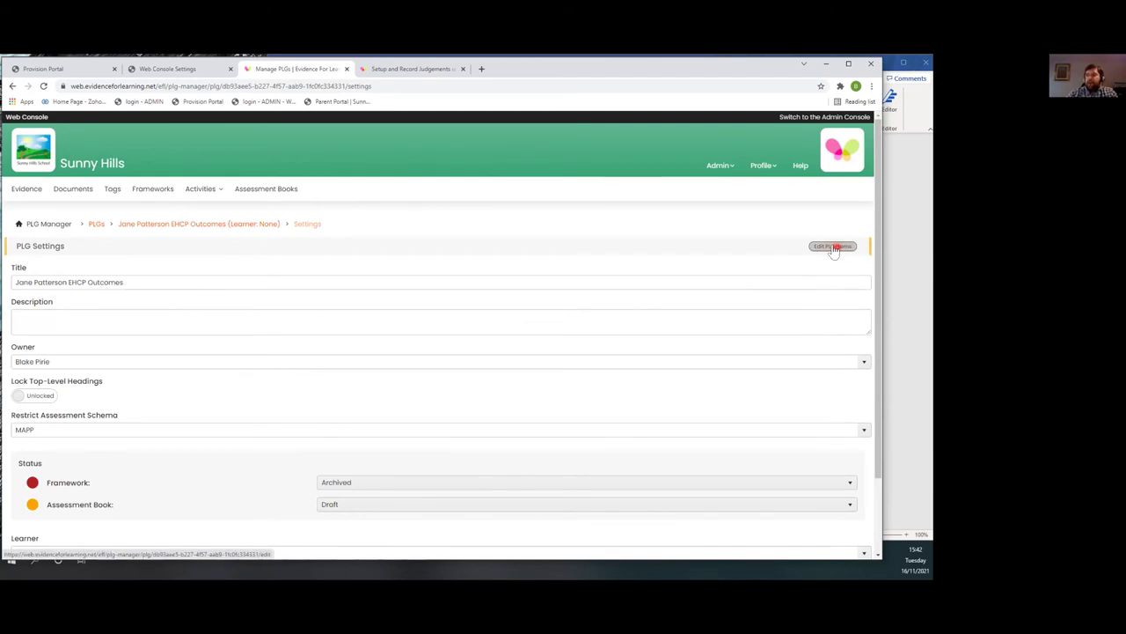
pyautogui.click(632, 358)
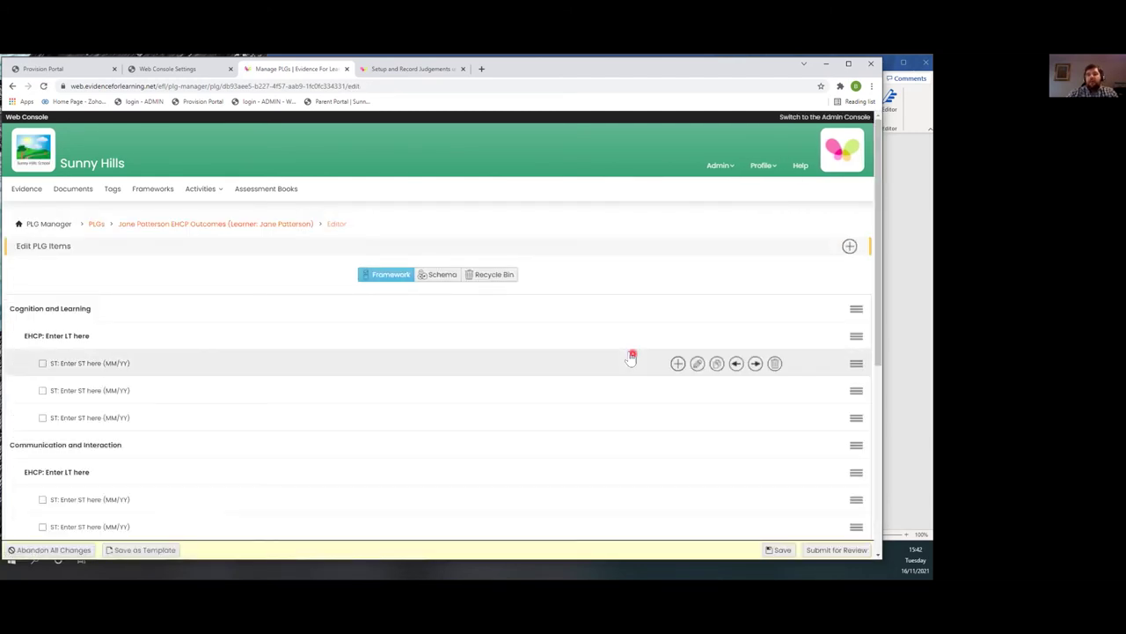
pyautogui.scroll(-5, 632, 357)
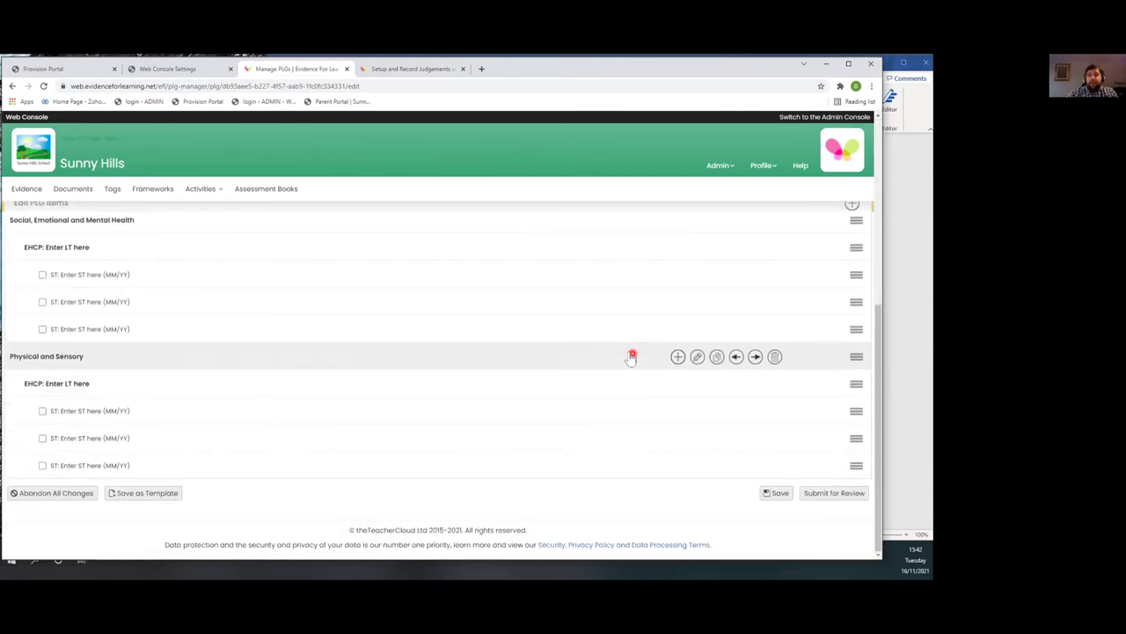
pyautogui.scroll(5, 632, 357)
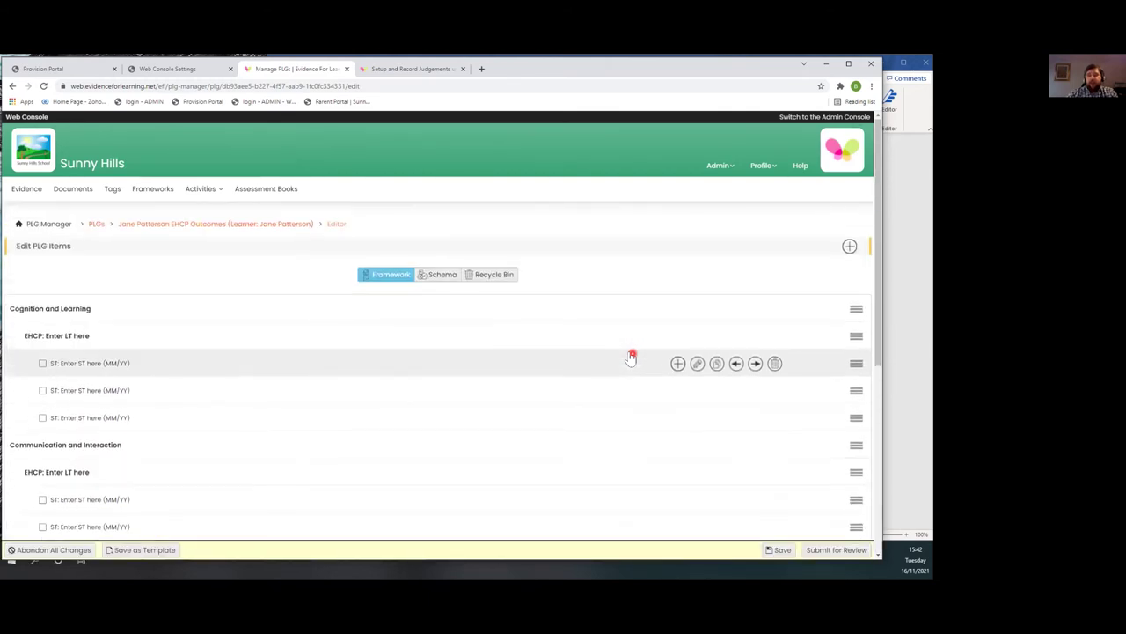
pyautogui.click(382, 332)
pyautogui.click(249, 309)
pyautogui.click(160, 361)
# Step: Click through the third target, area heading and EHCP long-term outcome rows
pyautogui.click(229, 409)
pyautogui.click(242, 427)
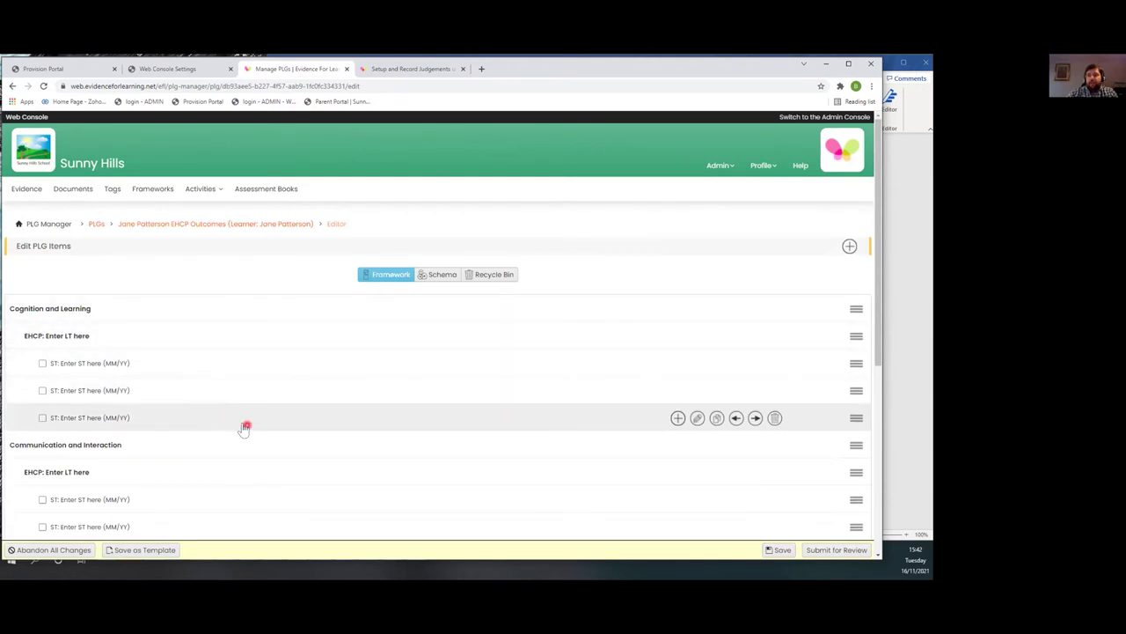
pyautogui.click(344, 377)
pyautogui.click(420, 352)
pyautogui.click(774, 307)
pyautogui.click(839, 323)
pyautogui.click(902, 322)
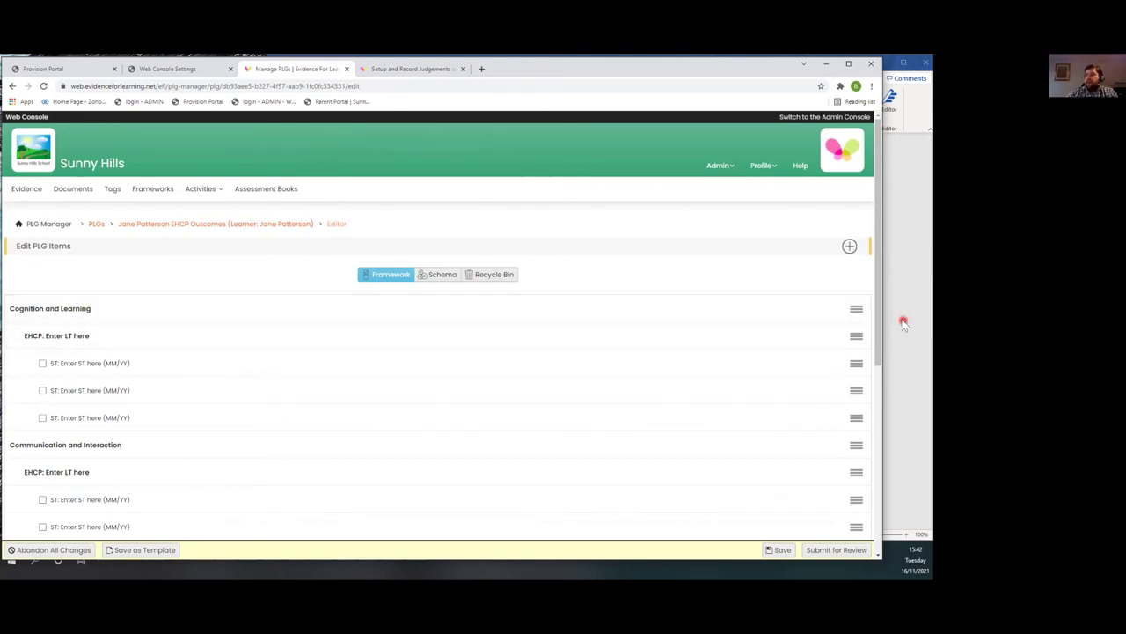
pyautogui.click(903, 323)
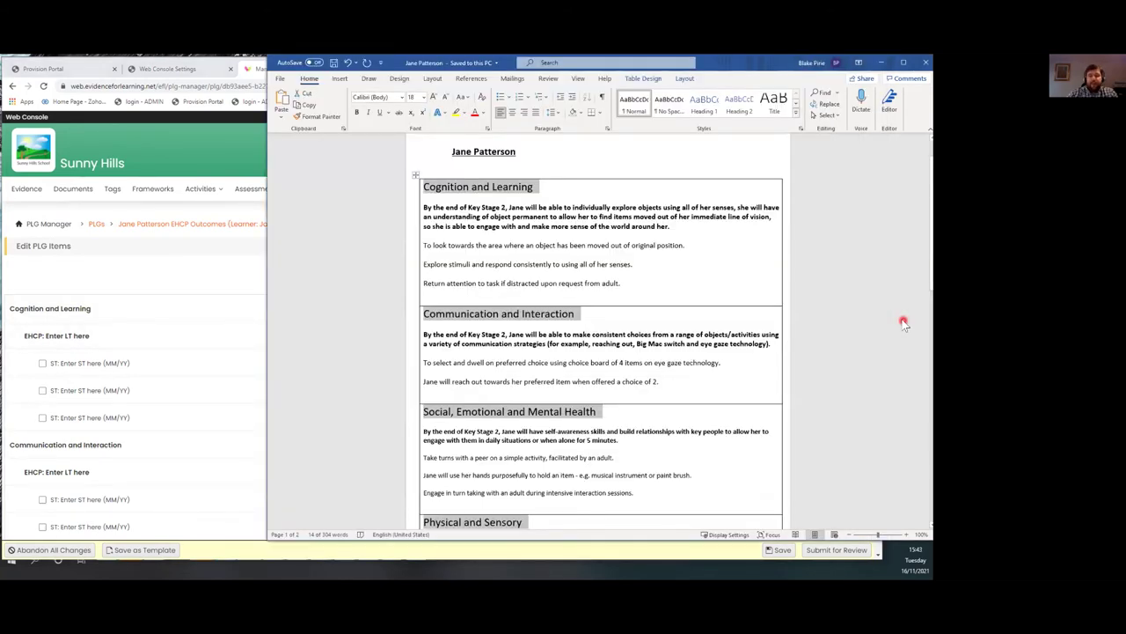
# Step: Copy the Cognition and Learning Key Stage 2 outcome paragraph from the Word document
pyautogui.click(193, 281)
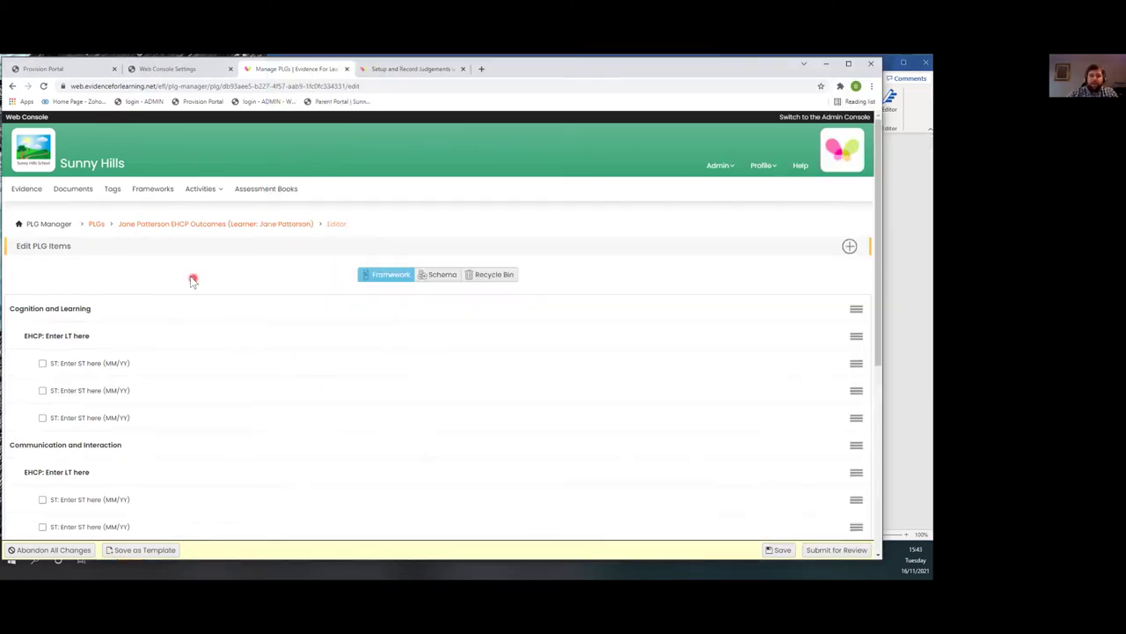
pyautogui.click(888, 279)
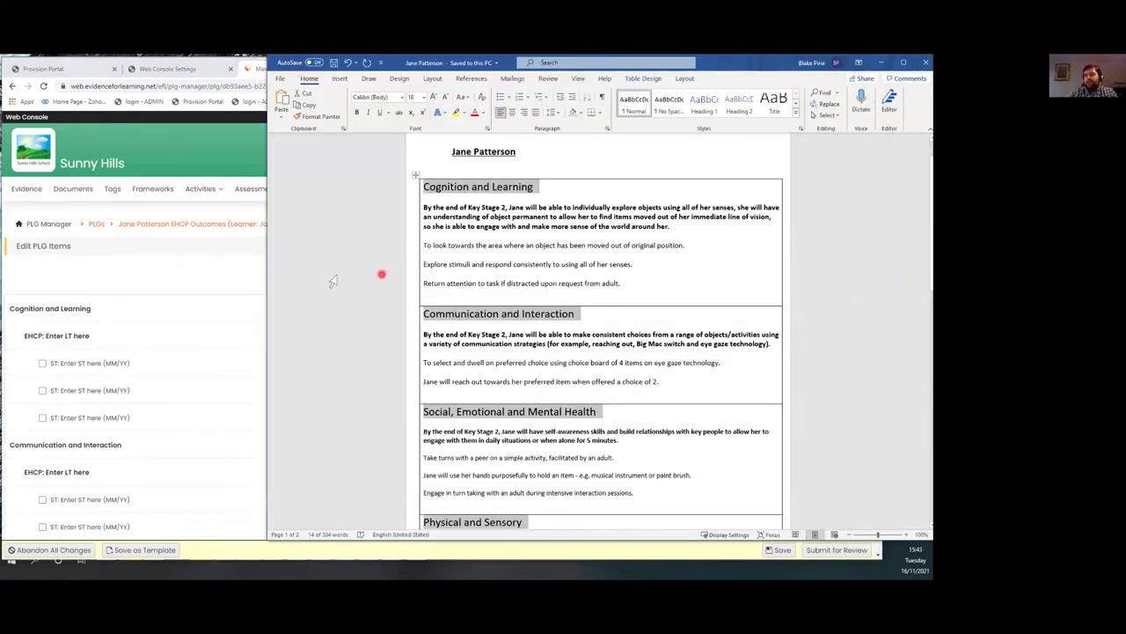
pyautogui.click(235, 275)
pyautogui.click(908, 293)
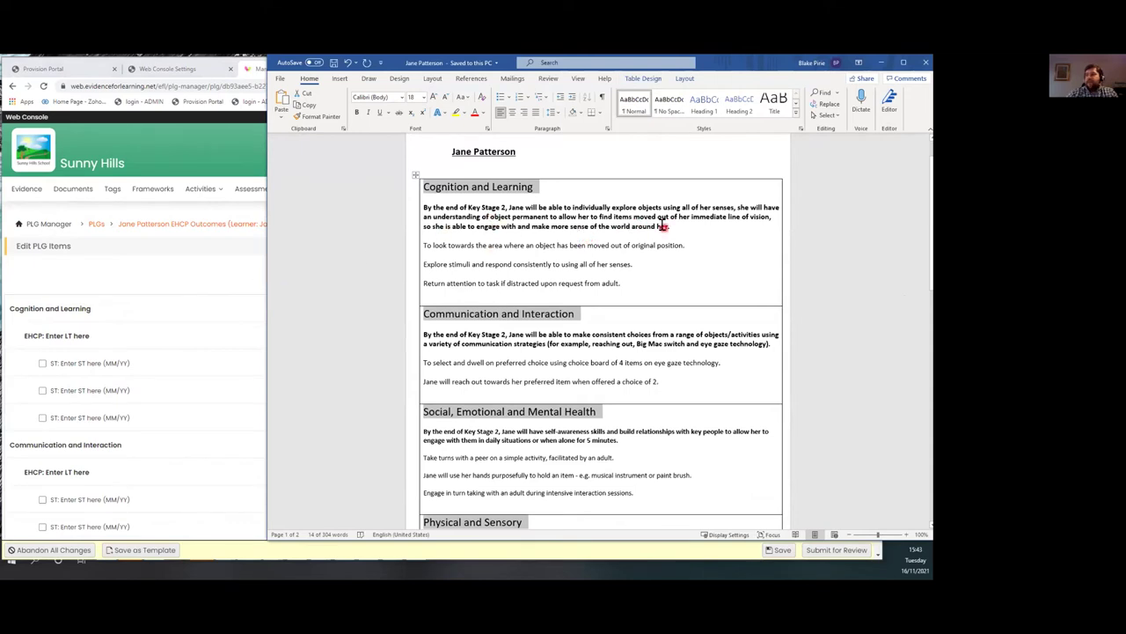
pyautogui.moveTo(669, 226); pyautogui.dragTo(423, 206)
pyautogui.rightClick(433, 211)
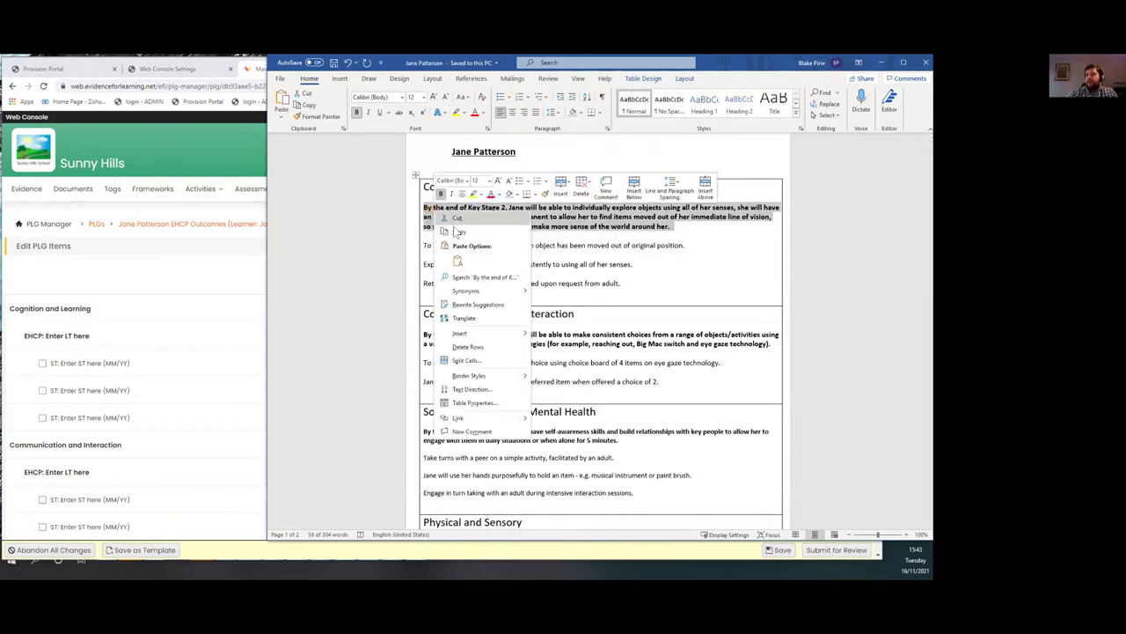
pyautogui.click(458, 231)
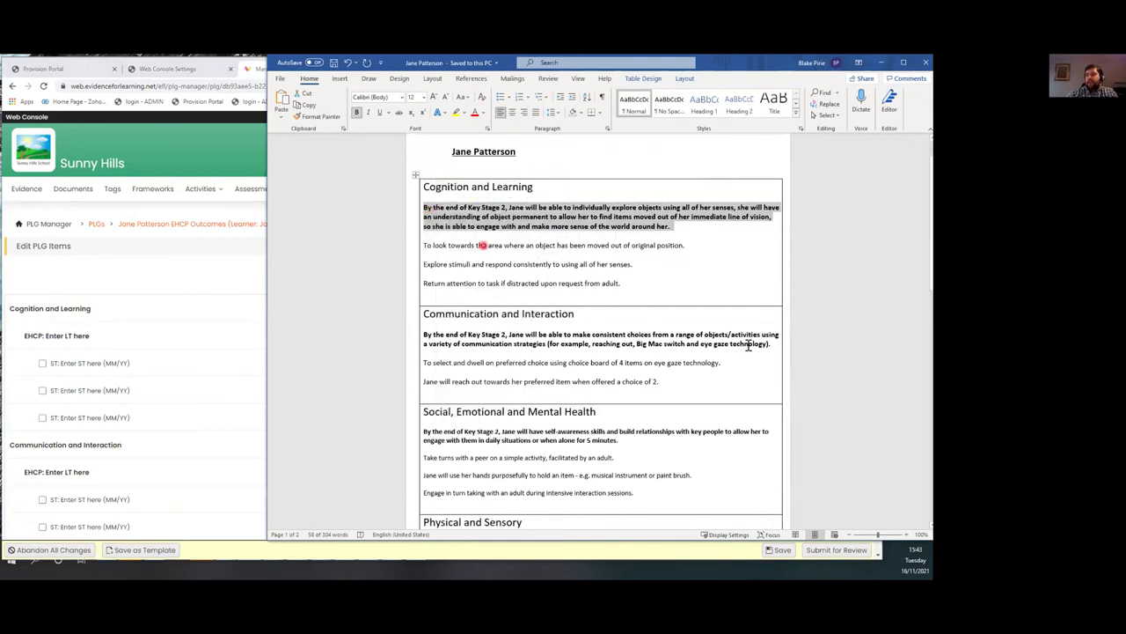
pyautogui.click(253, 288)
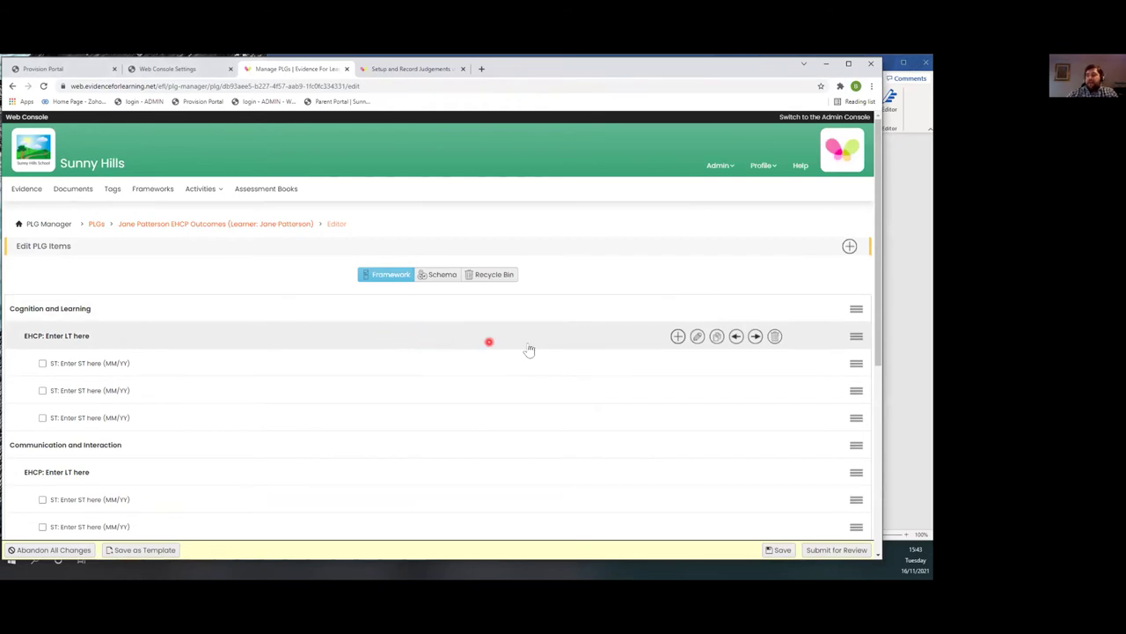
# Step: Paste the copied outcome over the 'Enter LT here' placeholder on the EHCP row and confirm
pyautogui.click(698, 338)
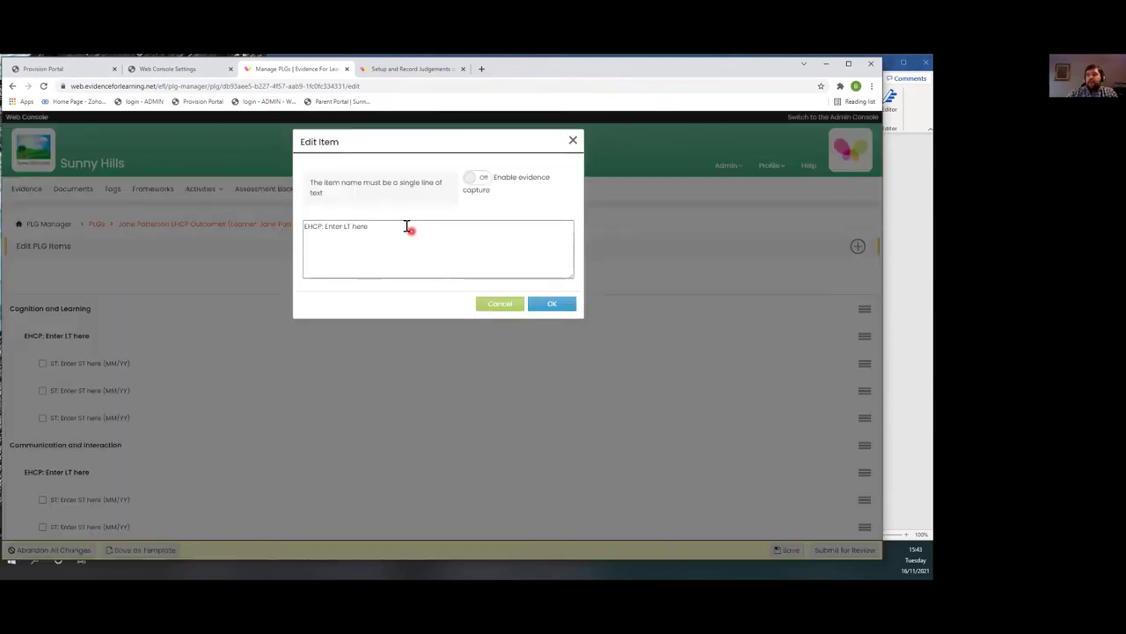
pyautogui.moveTo(390, 226); pyautogui.dragTo(322, 227)
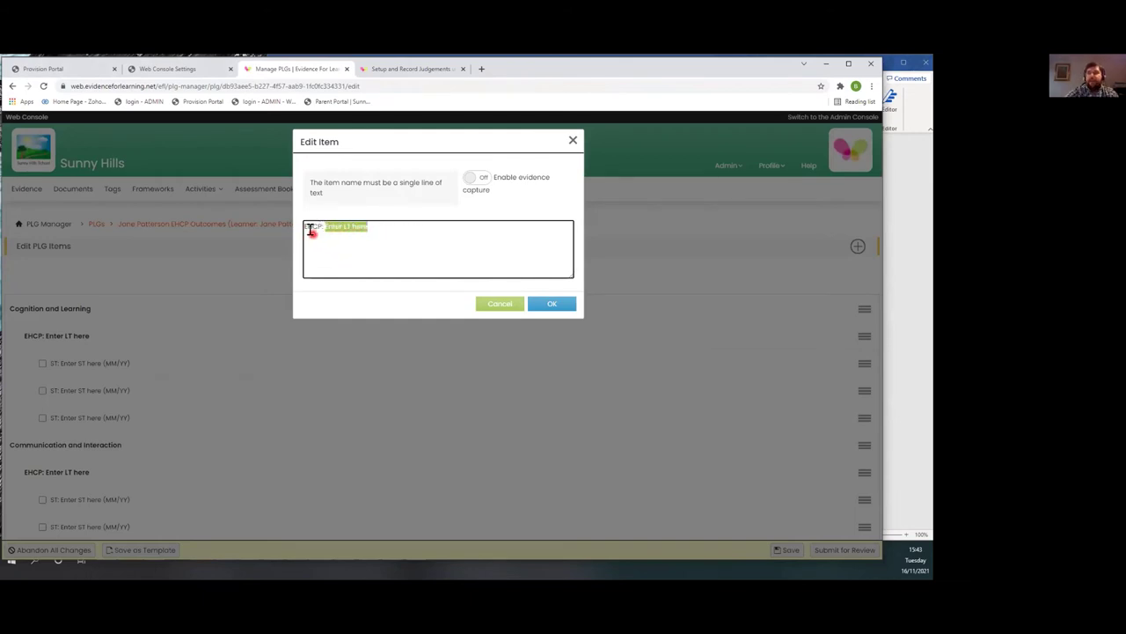
pyautogui.hotkey('ctrl', 'v')
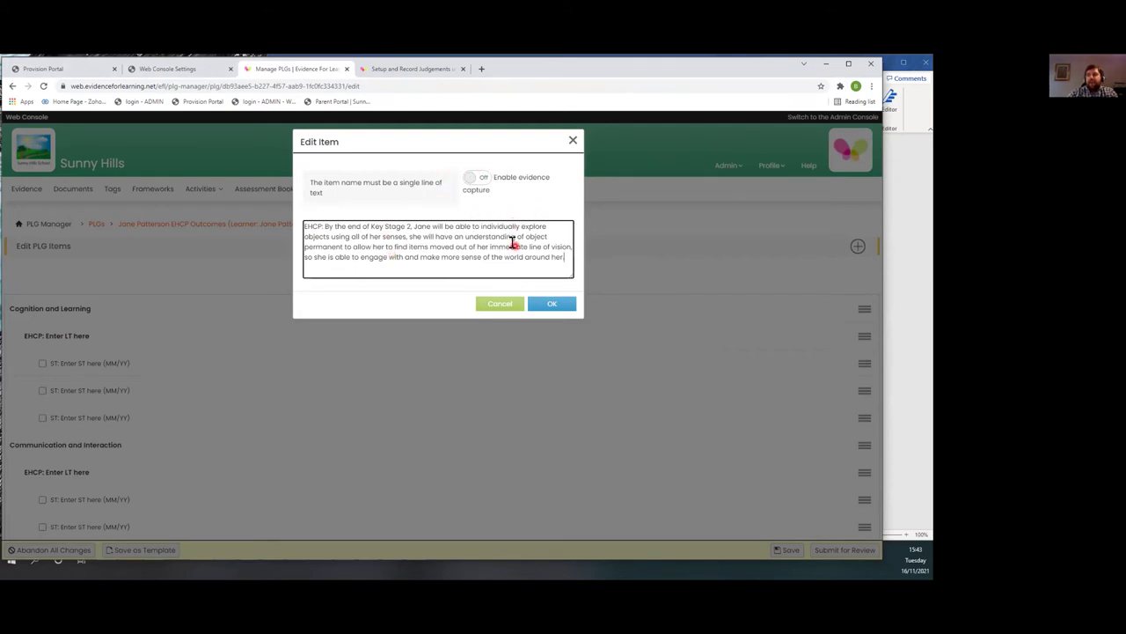
pyautogui.click(573, 288)
pyautogui.click(572, 303)
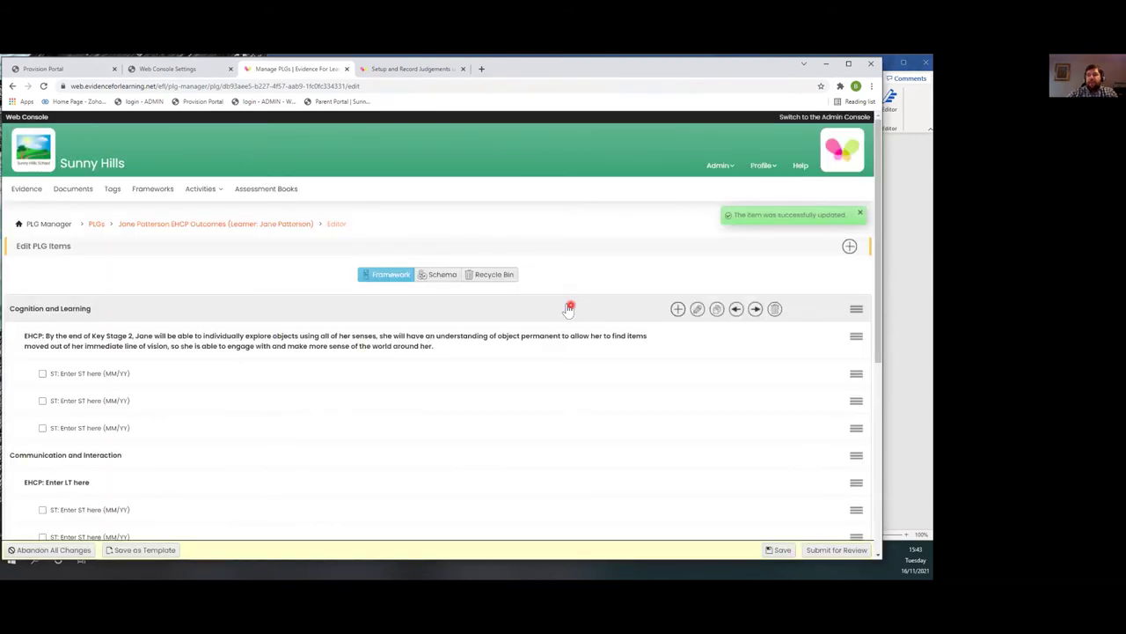
# Step: Copy the first Cognition and Learning short-term target line from the Word document
pyautogui.click(911, 354)
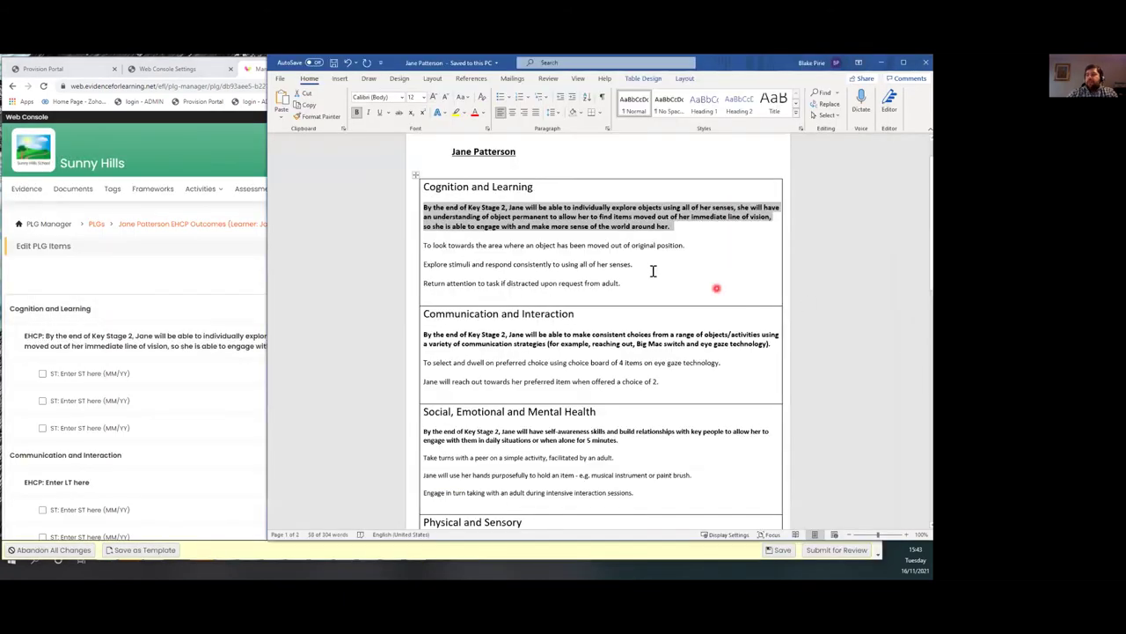
pyautogui.click(669, 245)
pyautogui.tripleClick(428, 248)
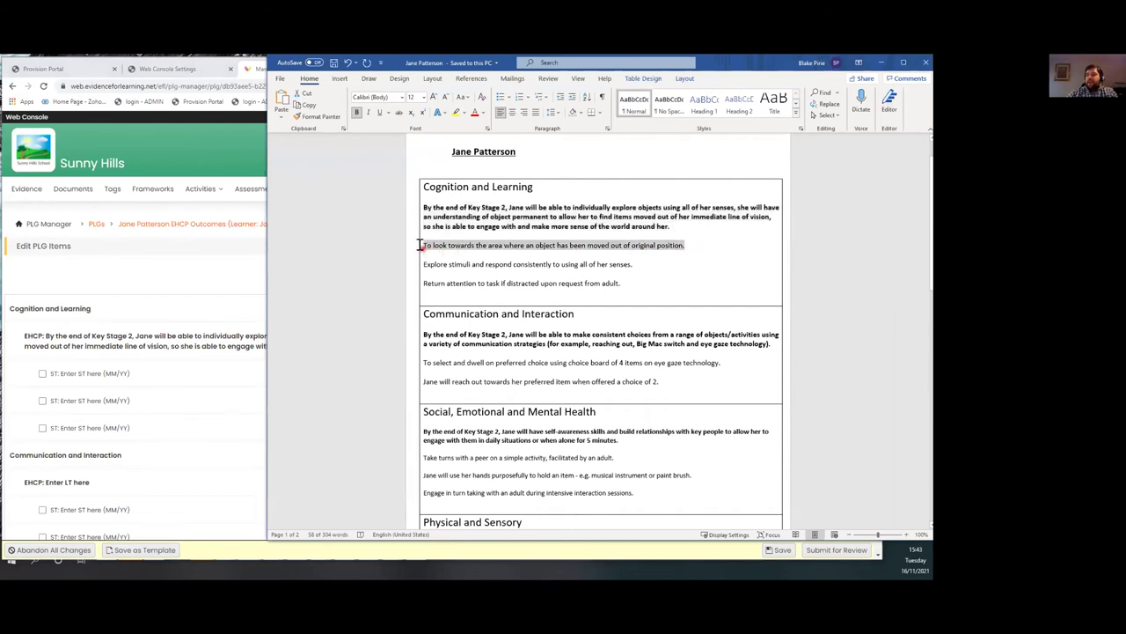
pyautogui.rightClick(439, 250)
pyautogui.click(458, 269)
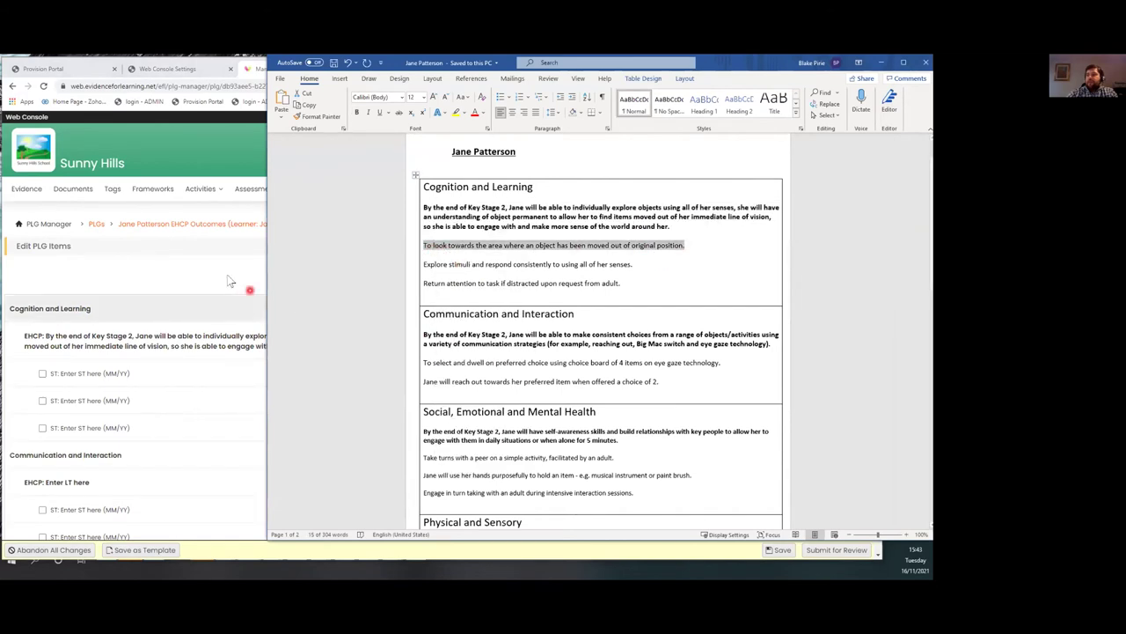
pyautogui.click(232, 277)
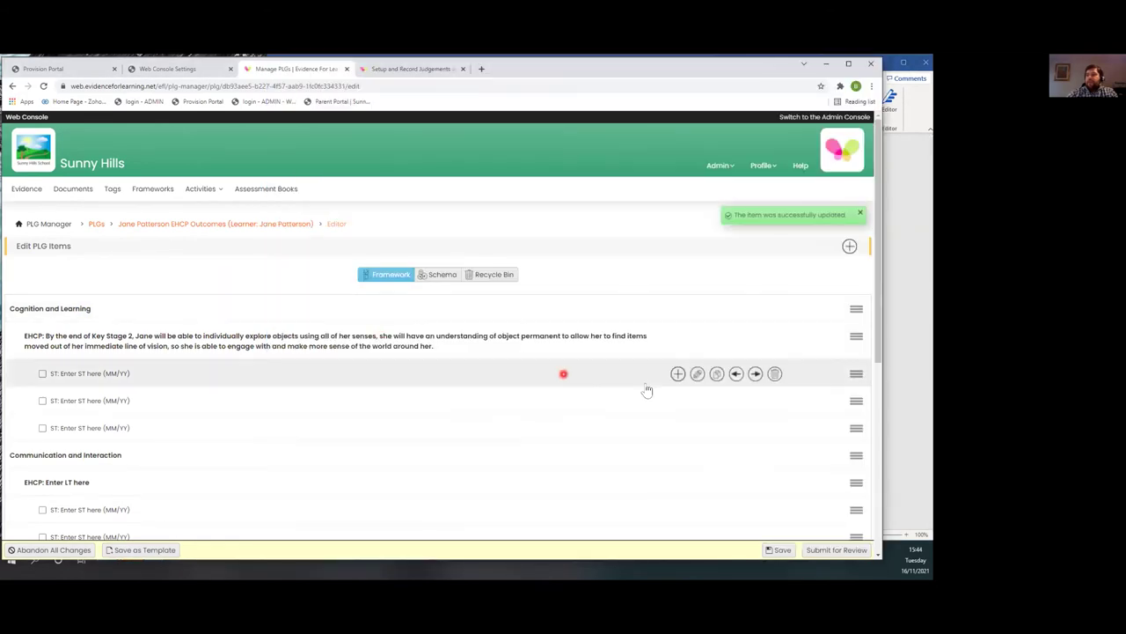
# Step: Paste the copied line over the first 'Enter ST here' placeholder and date it 11/2021
pyautogui.click(697, 374)
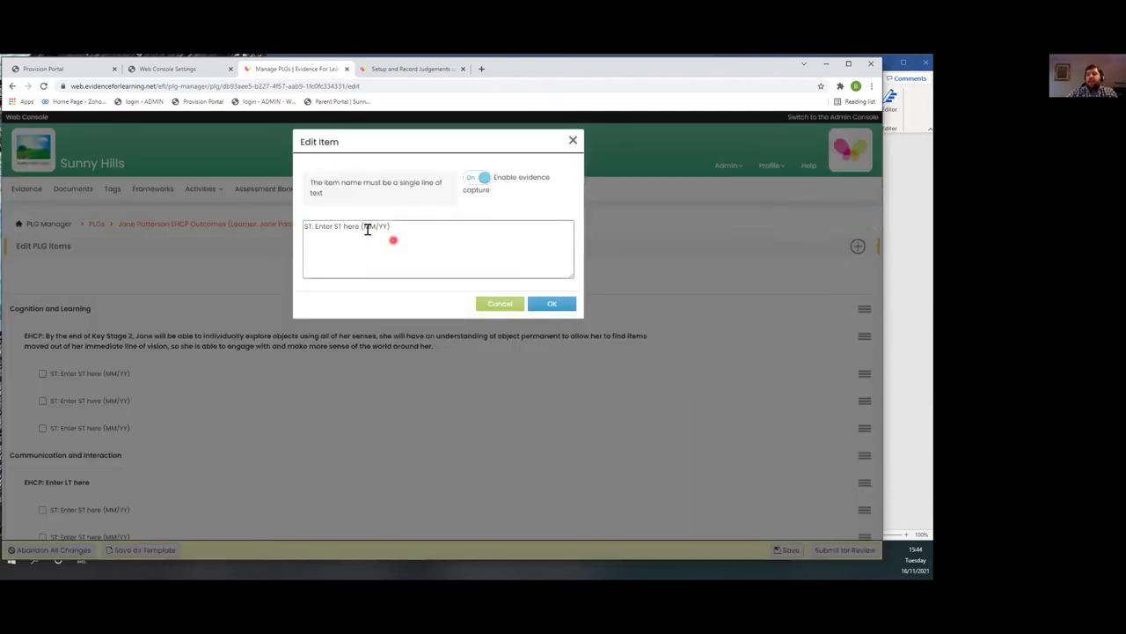
pyautogui.moveTo(359, 226); pyautogui.dragTo(314, 226)
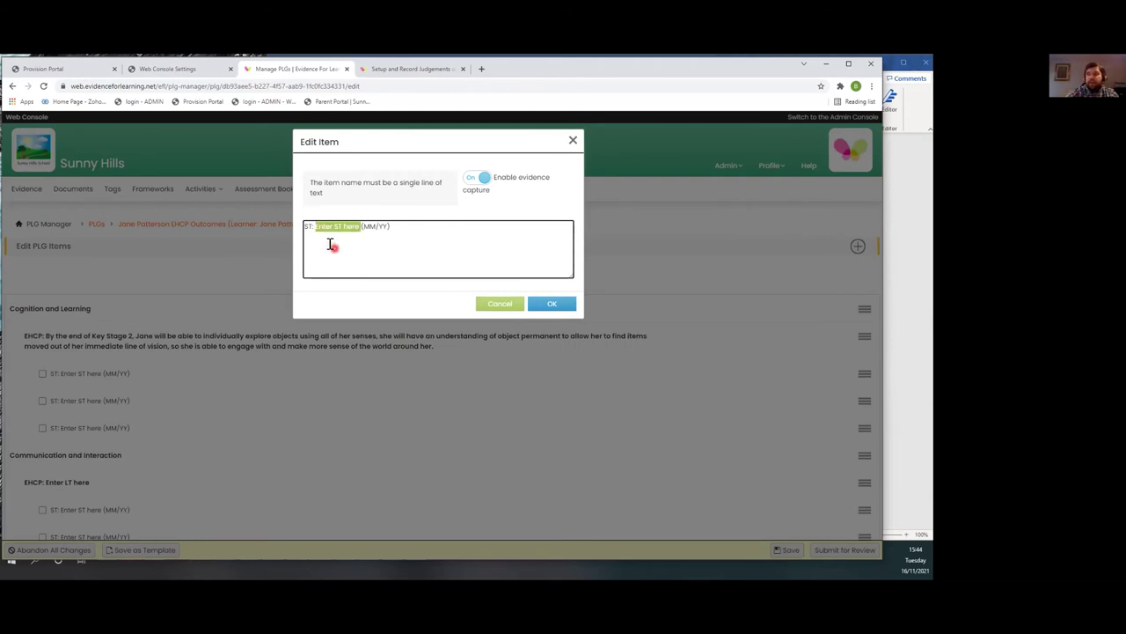
pyautogui.hotkey('ctrl', 'v')
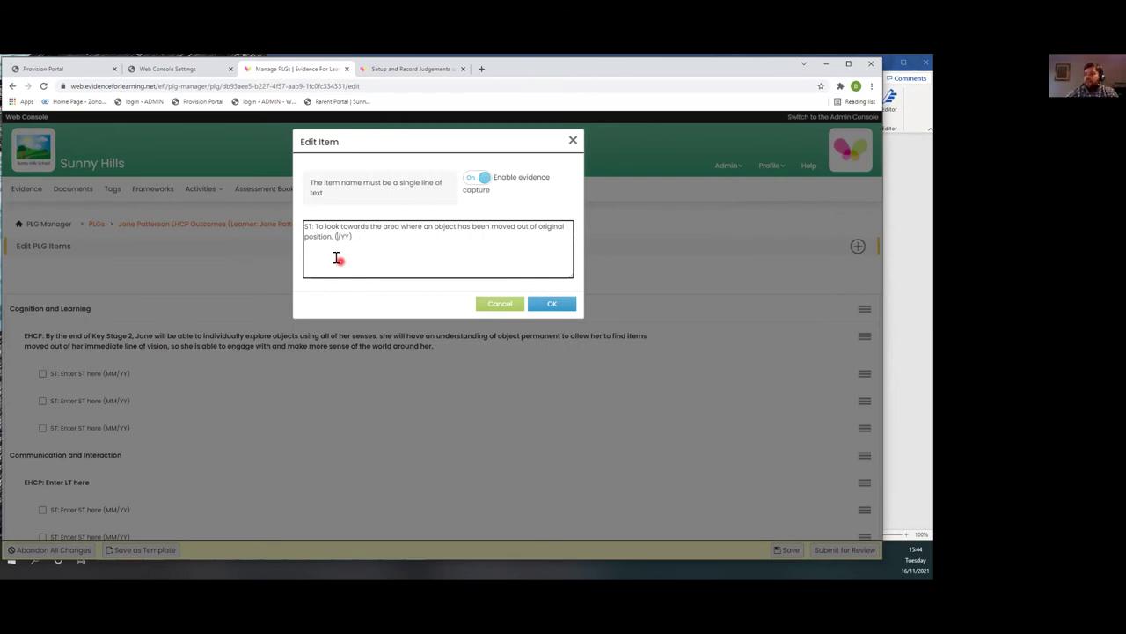
pyautogui.write('11')
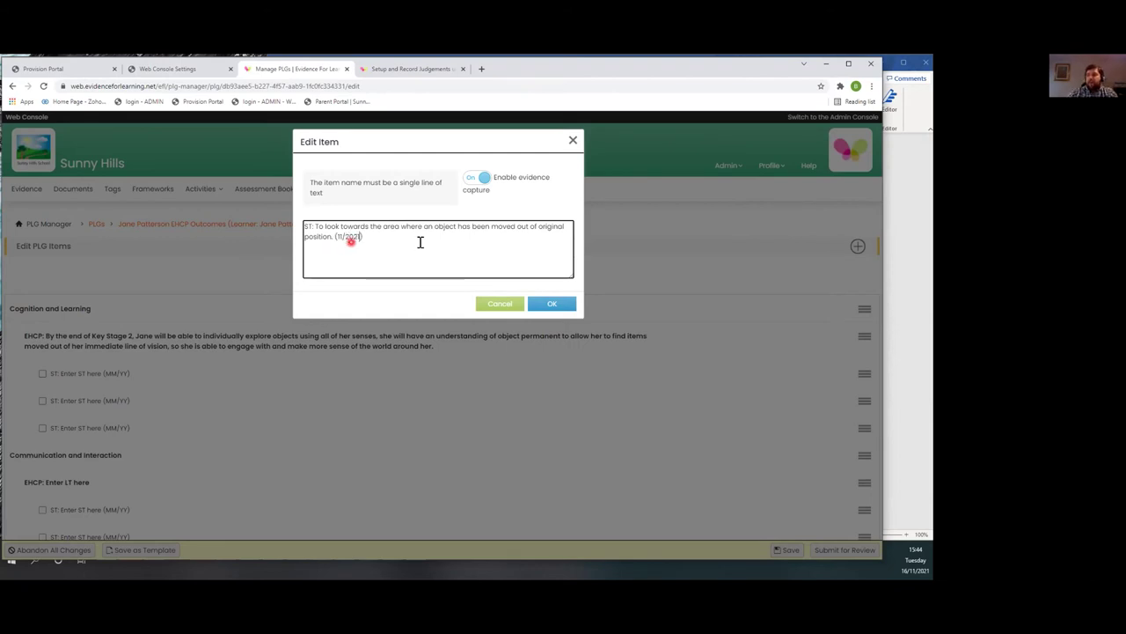
pyautogui.click(560, 306)
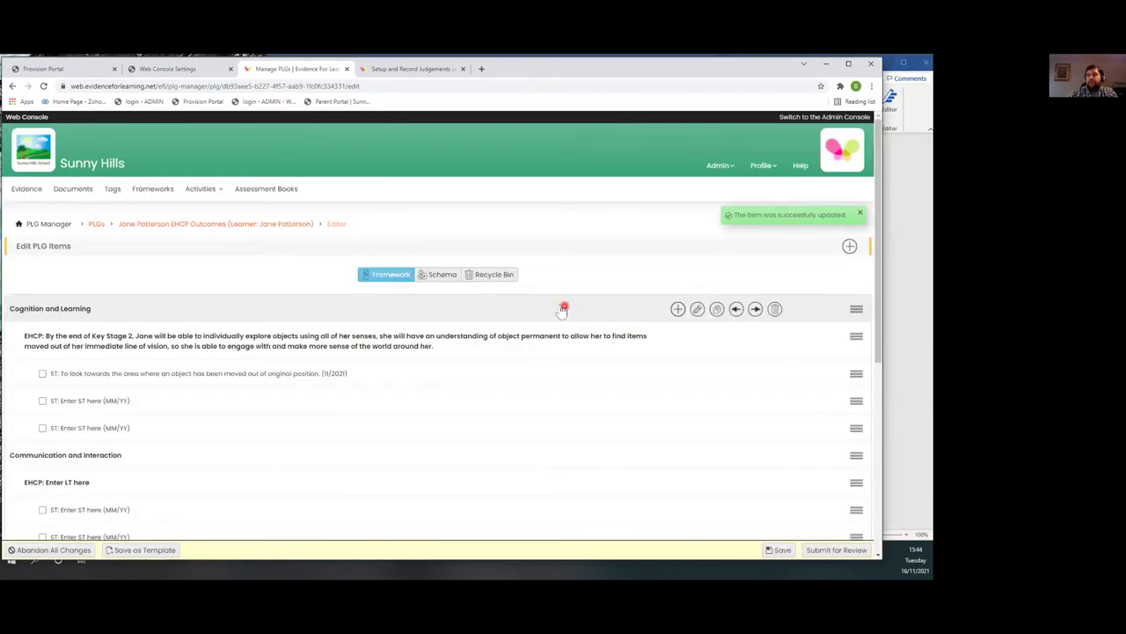
pyautogui.click(895, 349)
# Step: Copy the 'Explore stimuli' target line from the Word document
pyautogui.moveTo(634, 263); pyautogui.dragTo(423, 264)
pyautogui.rightClick(423, 264)
pyautogui.click(449, 289)
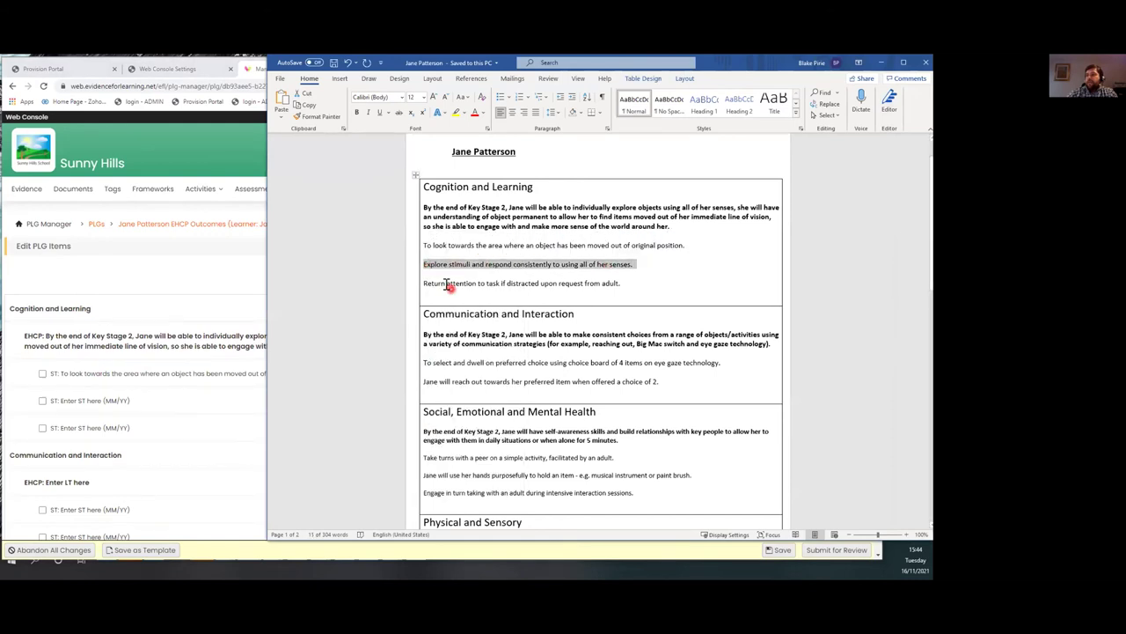
# Step: Replace the second 'Enter ST here' placeholder with the explore-stimuli target, dated 11/2021
pyautogui.click(197, 398)
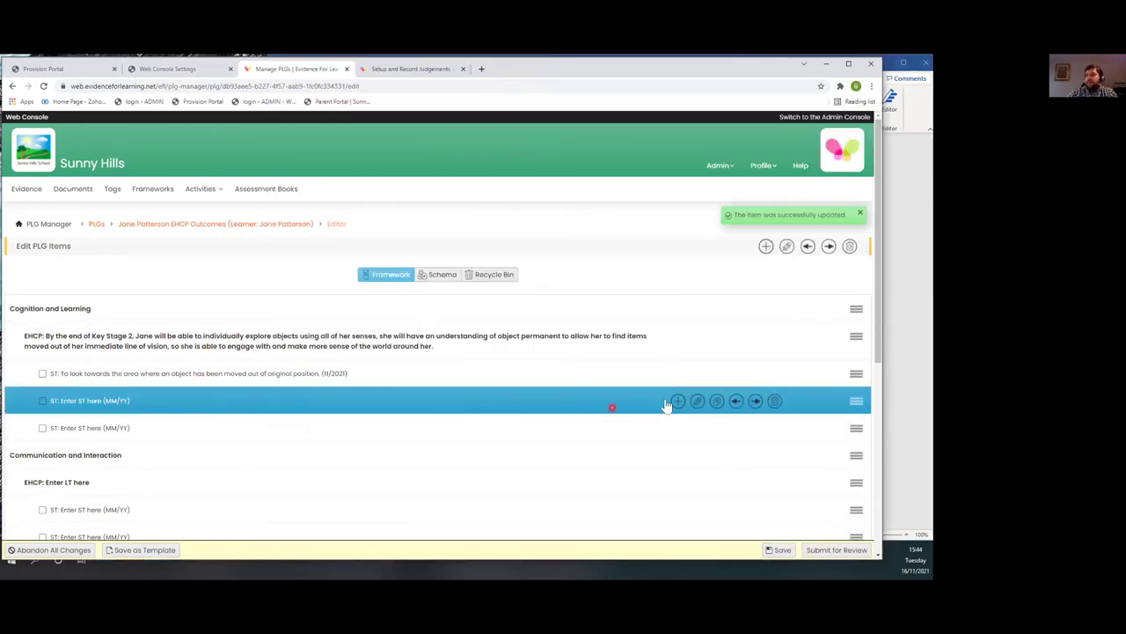
pyautogui.click(695, 401)
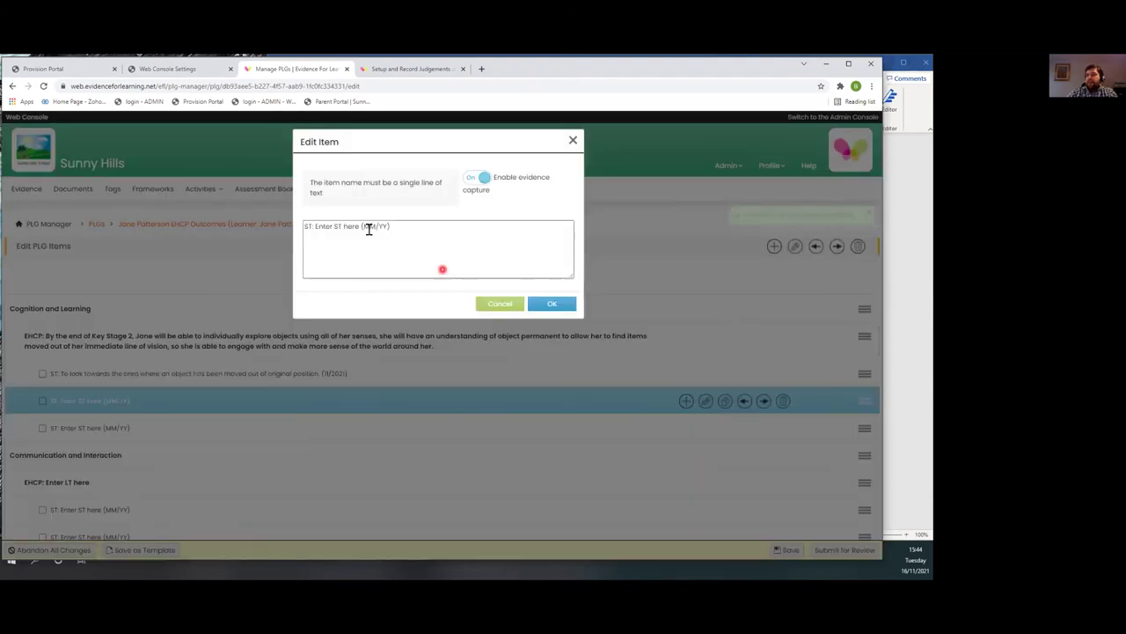
pyautogui.moveTo(353, 222); pyautogui.dragTo(313, 222)
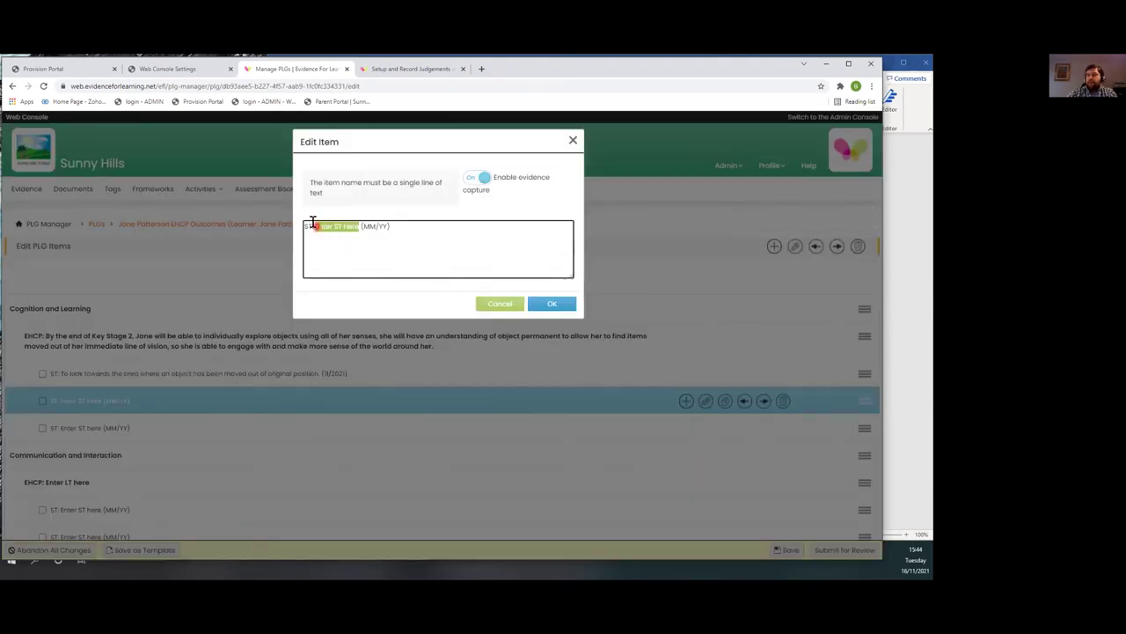
pyautogui.hotkey('ctrl', 'v')
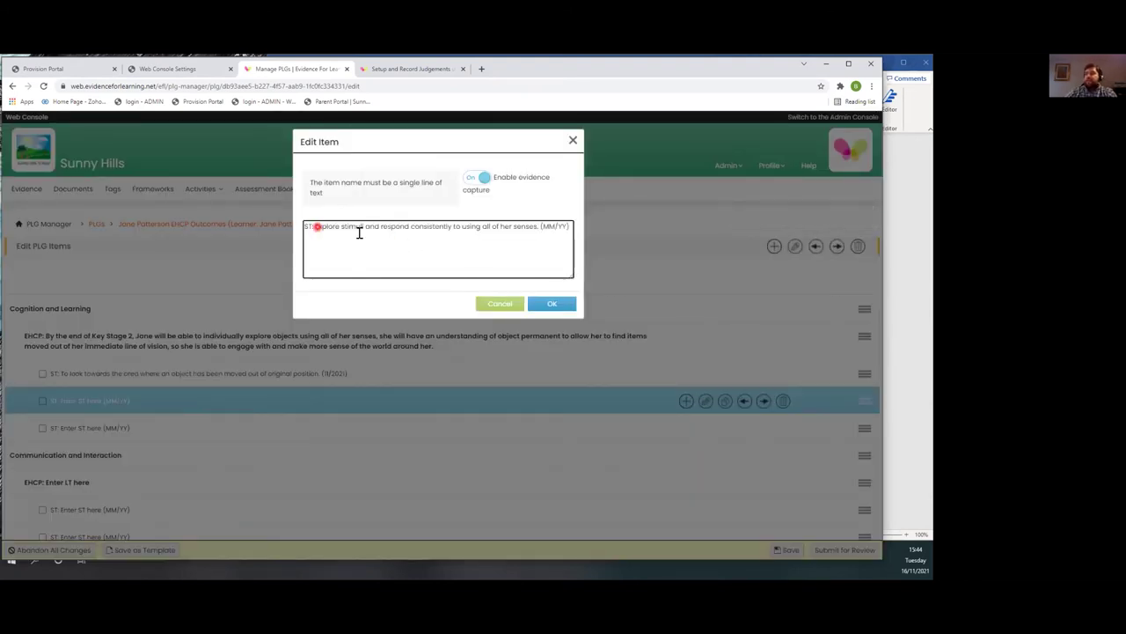
pyautogui.click(545, 226)
pyautogui.press('BackSpace')
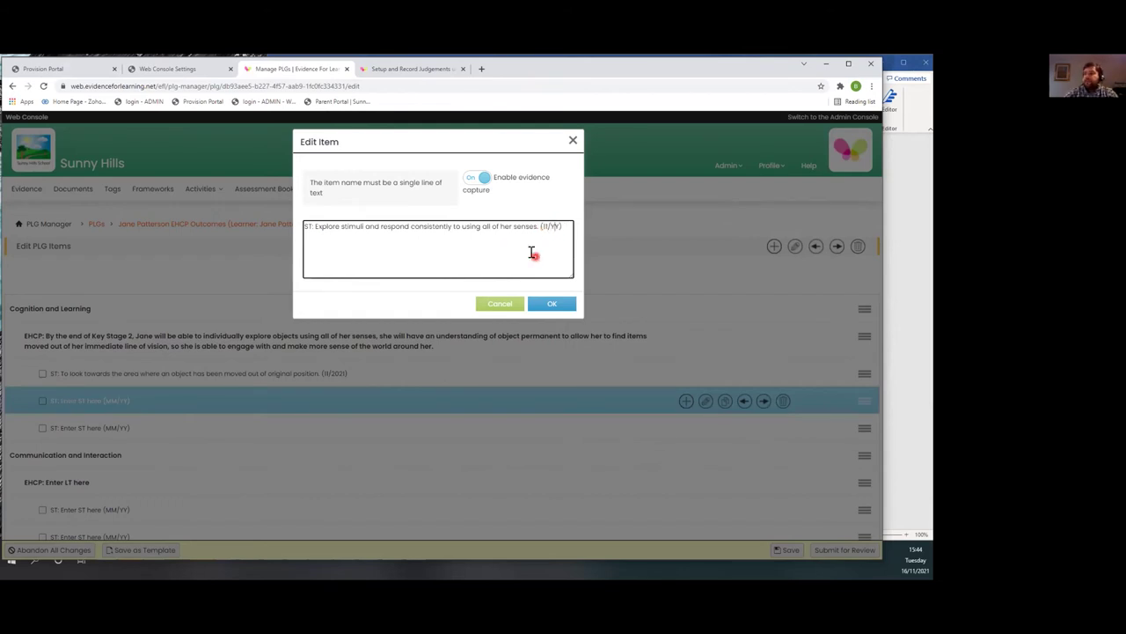
pyautogui.write('11/2021')
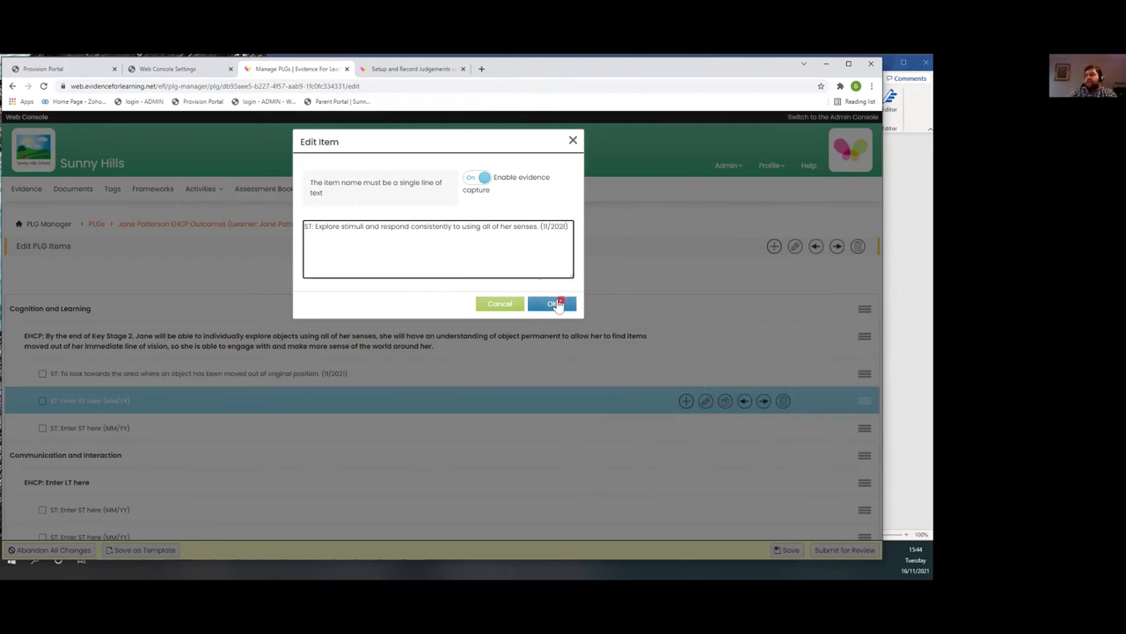
pyautogui.click(556, 303)
pyautogui.click(918, 326)
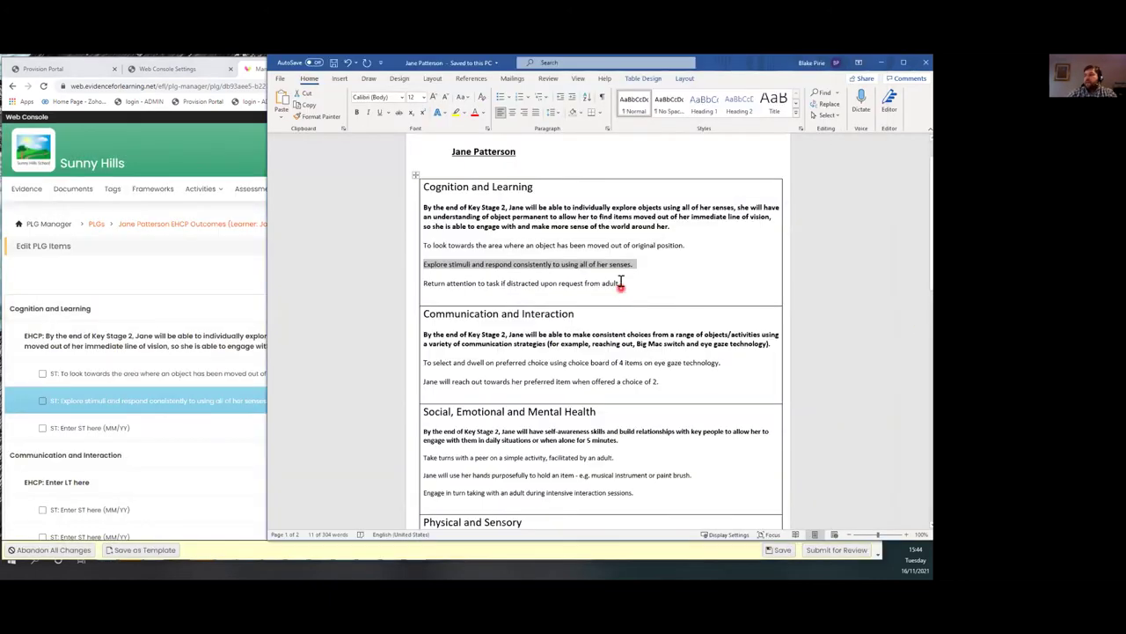
# Step: Copy the 'Return attention to task' sentence from the Word document
pyautogui.scroll(-5, 621, 285)
pyautogui.scroll(5, 623, 289)
pyautogui.moveTo(621, 283); pyautogui.dragTo(429, 282)
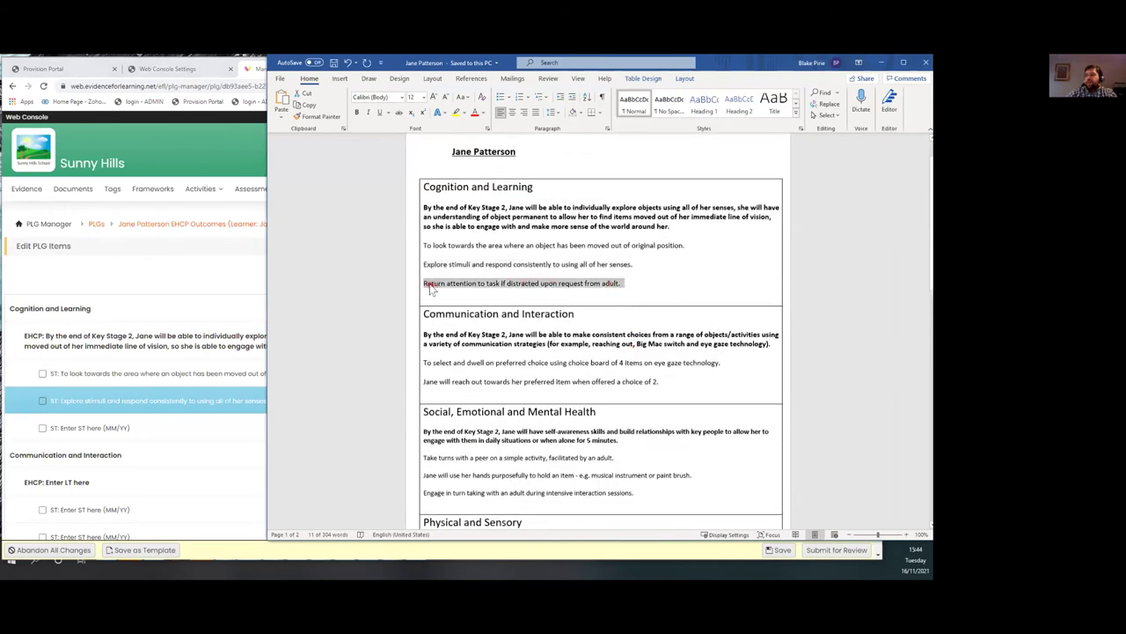
pyautogui.rightClick(431, 290)
pyautogui.press('Escape')
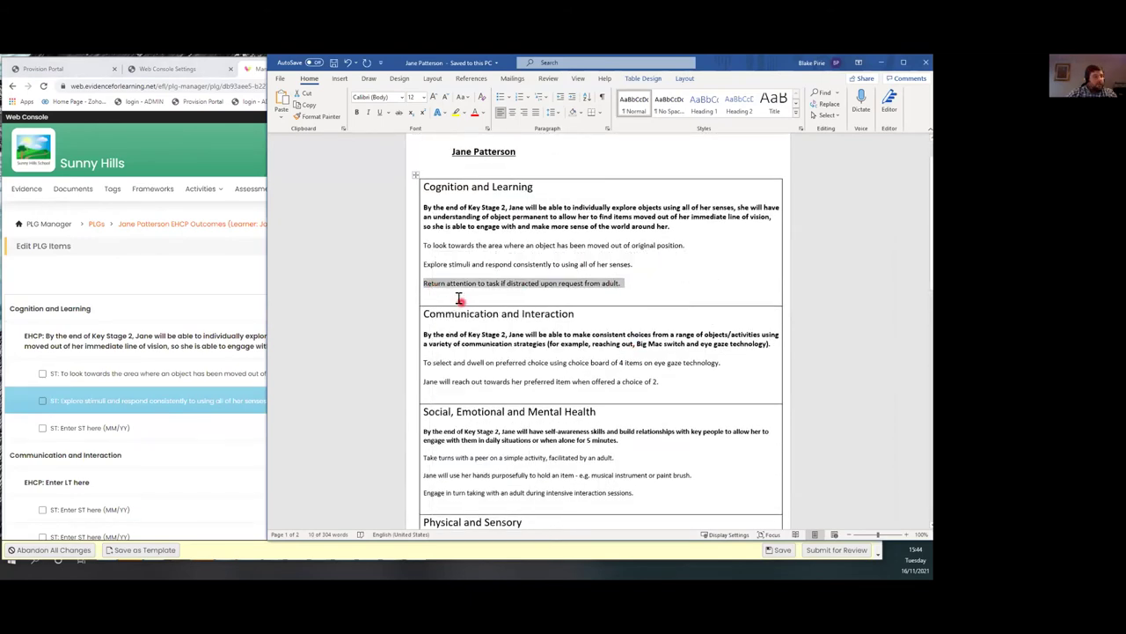
pyautogui.click(243, 285)
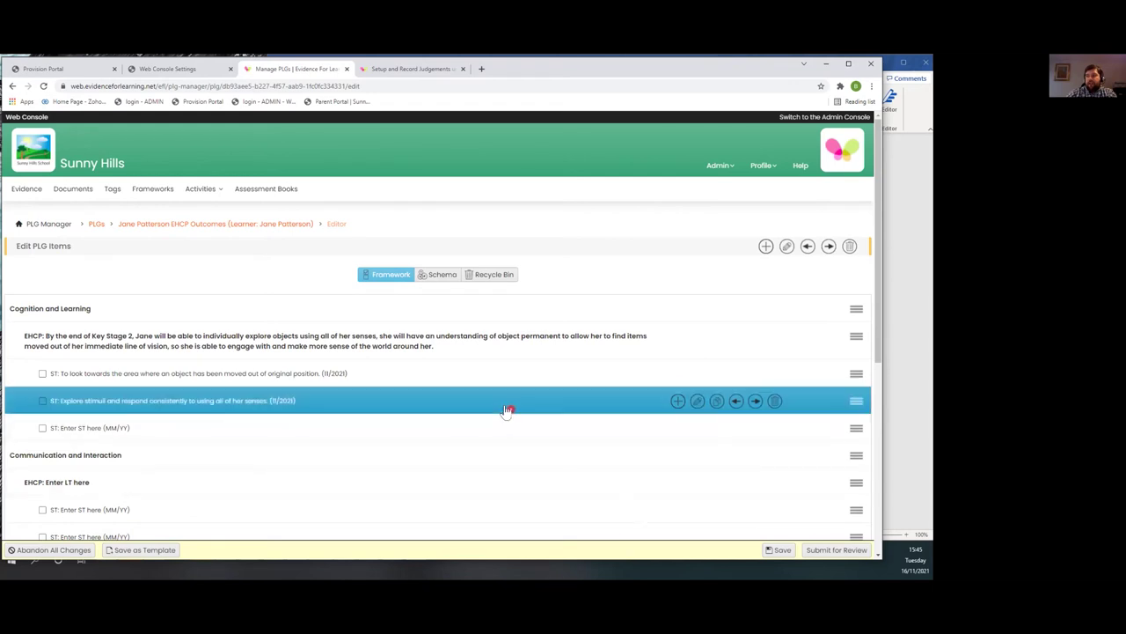
# Step: Paste it over the third 'Enter ST here' placeholder, date it 11/2021, and confirm
pyautogui.click(458, 426)
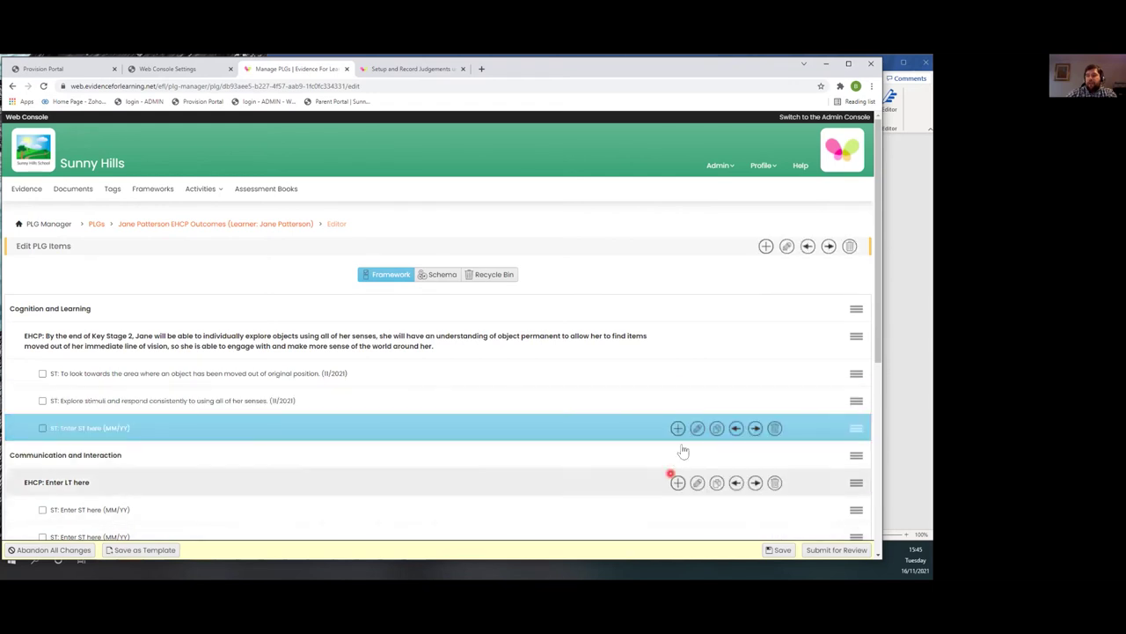
pyautogui.click(574, 431)
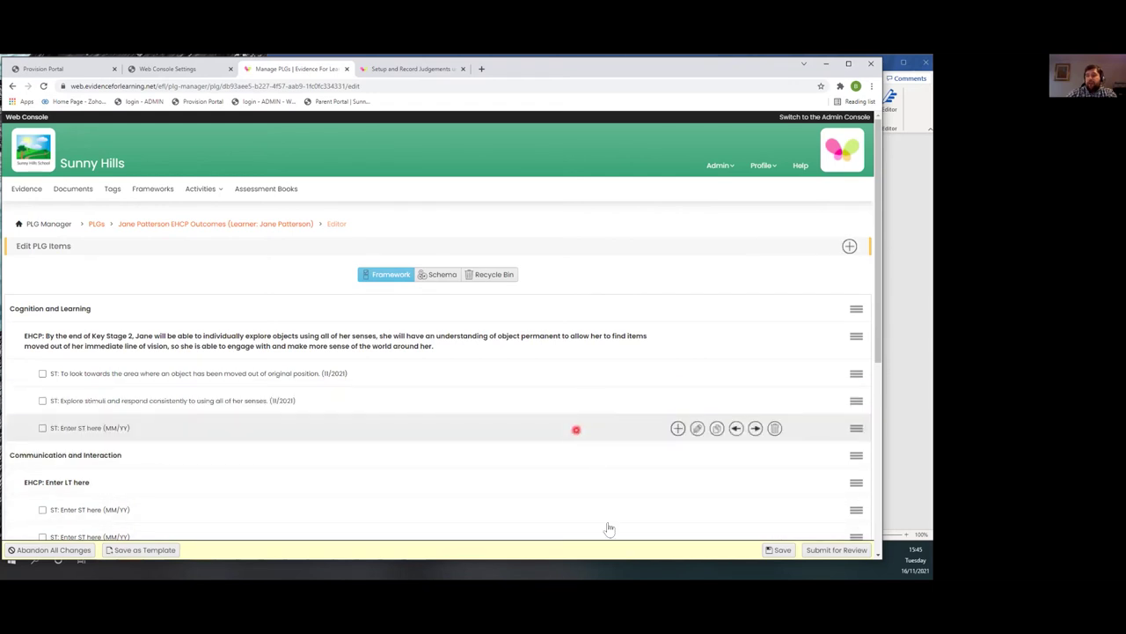
pyautogui.click(698, 429)
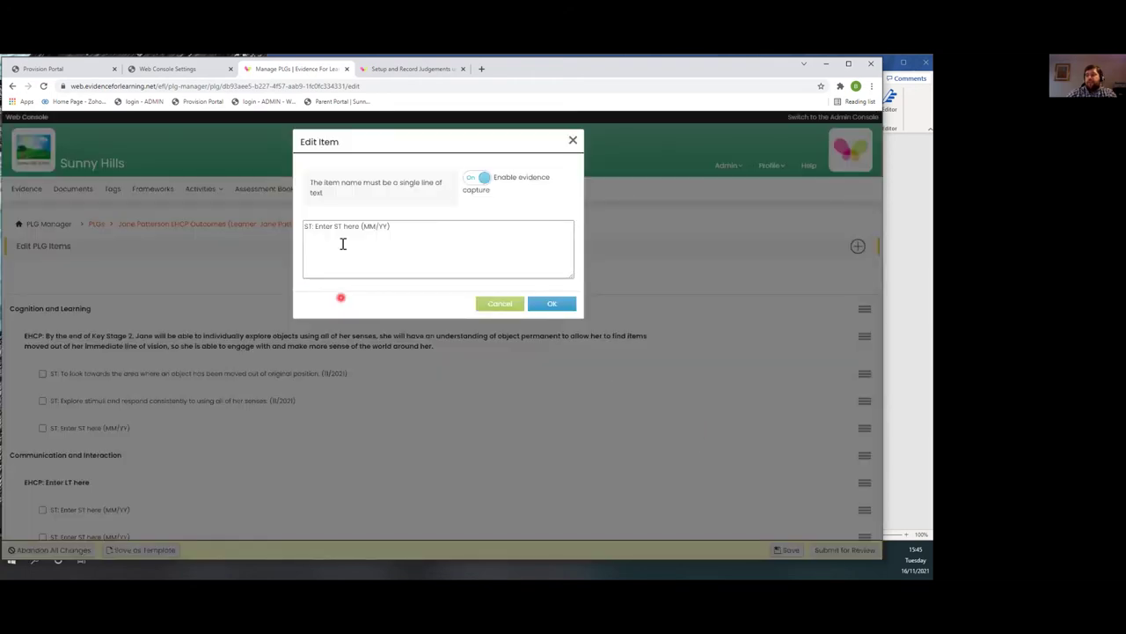
pyautogui.click(358, 225)
pyautogui.moveTo(359, 225); pyautogui.dragTo(312, 224)
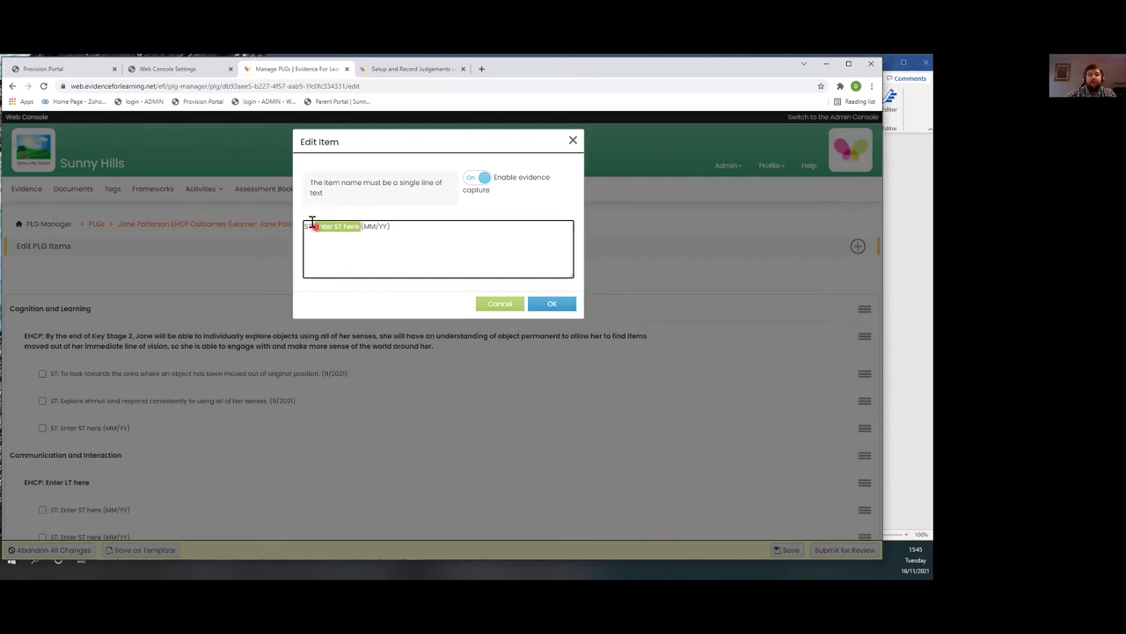
pyautogui.hotkey('ctrl', 'v')
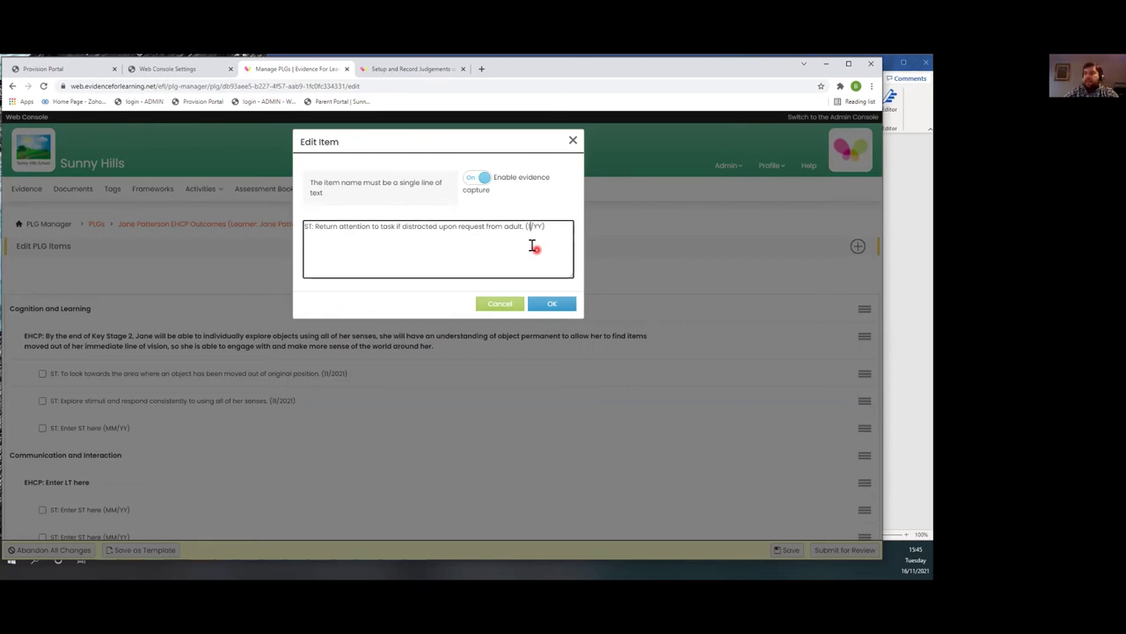
pyautogui.write('11')
pyautogui.click(551, 305)
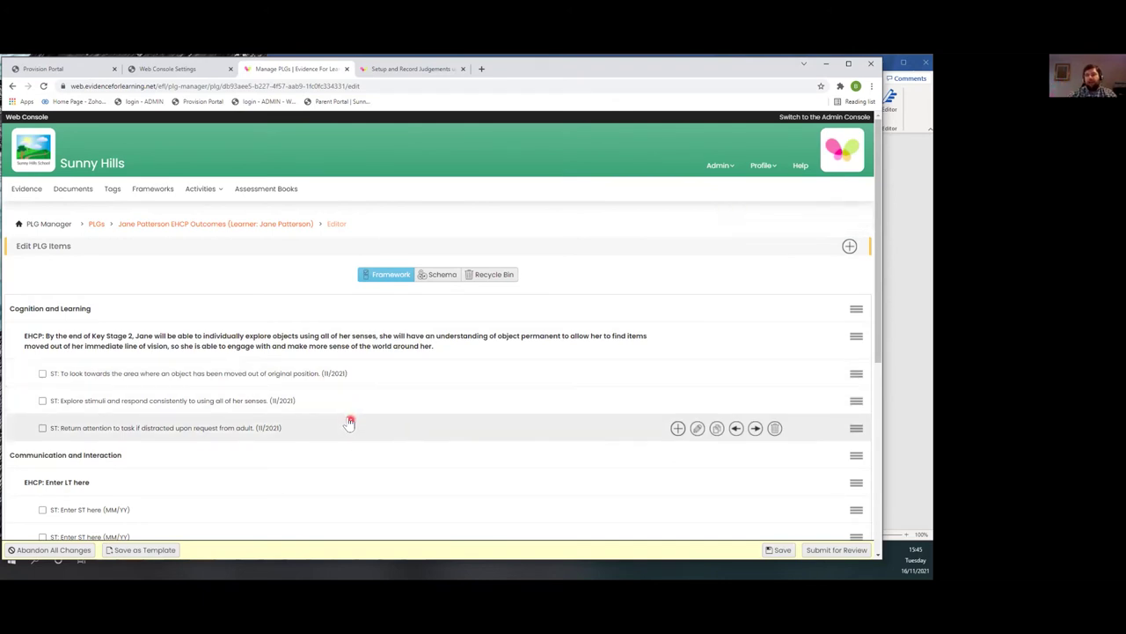
pyautogui.click(358, 373)
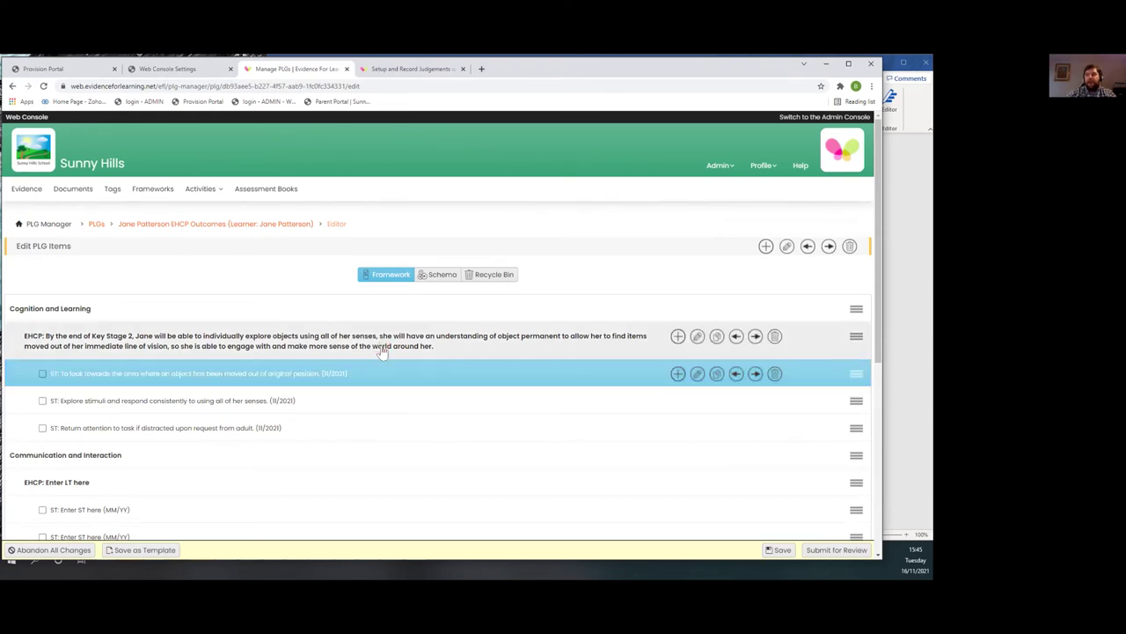
pyautogui.click(457, 374)
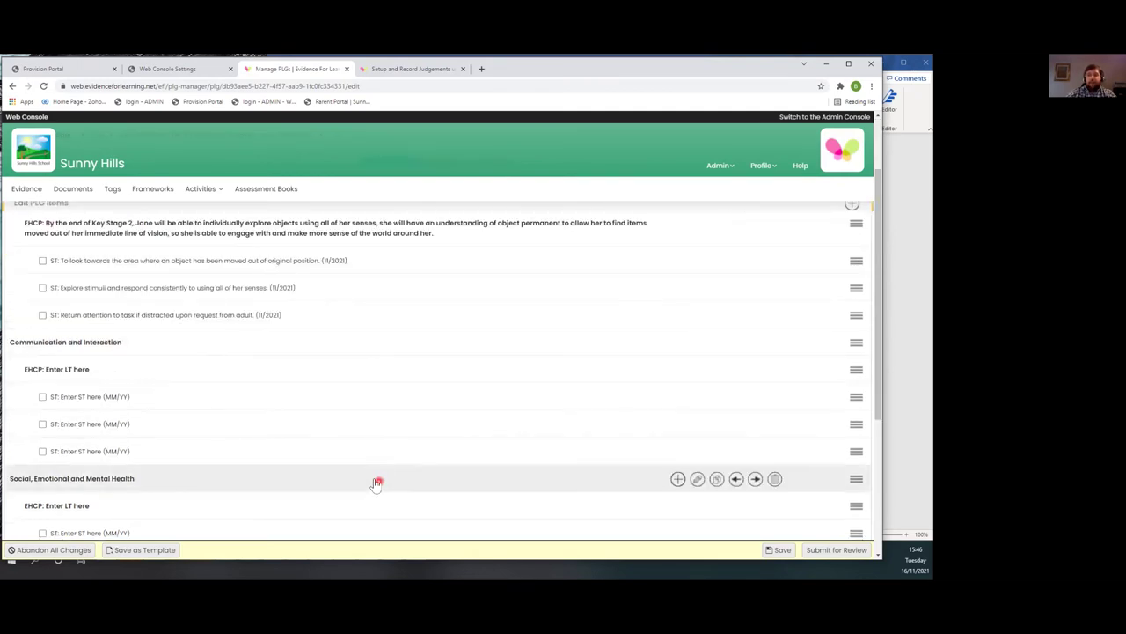
pyautogui.scroll(-3, 379, 480)
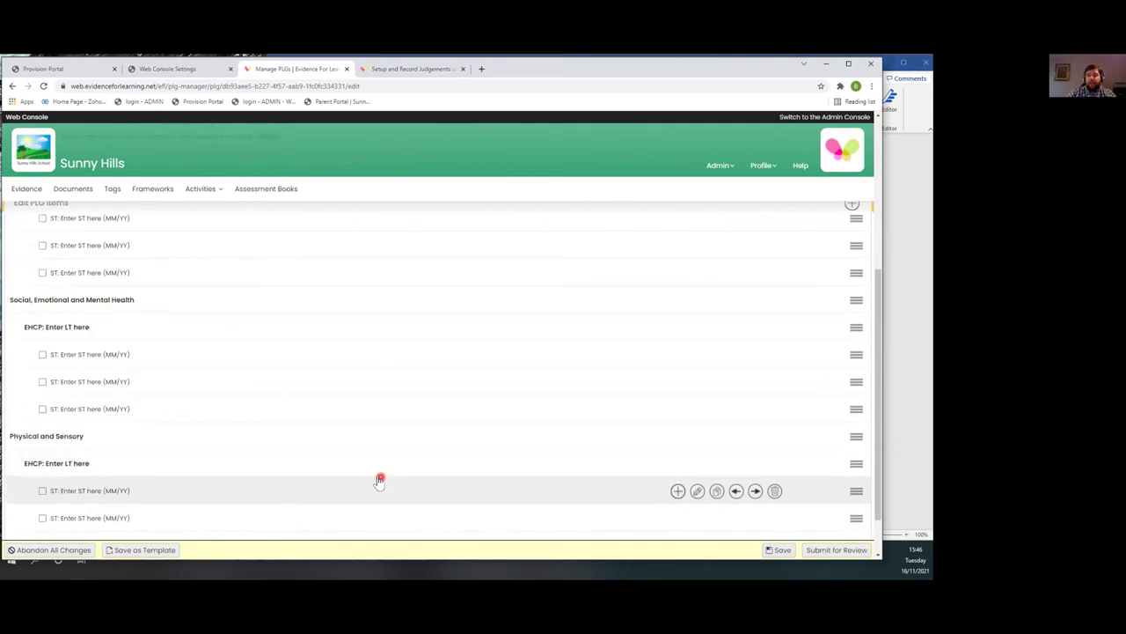
pyautogui.scroll(3, 380, 480)
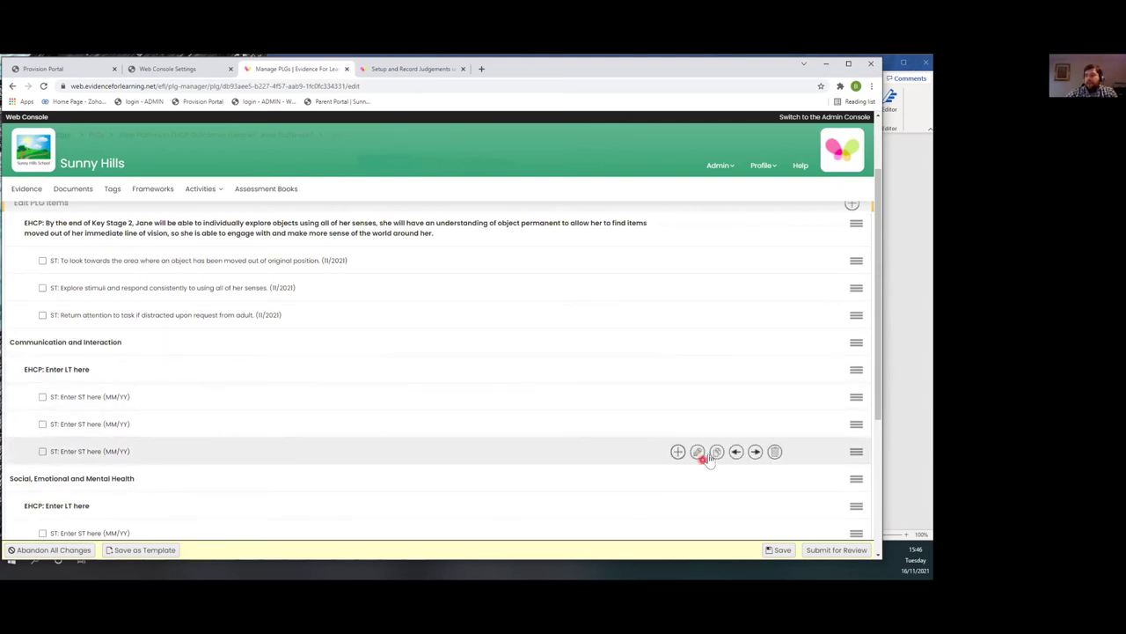
# Step: Delete the third Communication and Interaction target and duplicate a Social, Emotional and Mental Health target
pyautogui.click(775, 452)
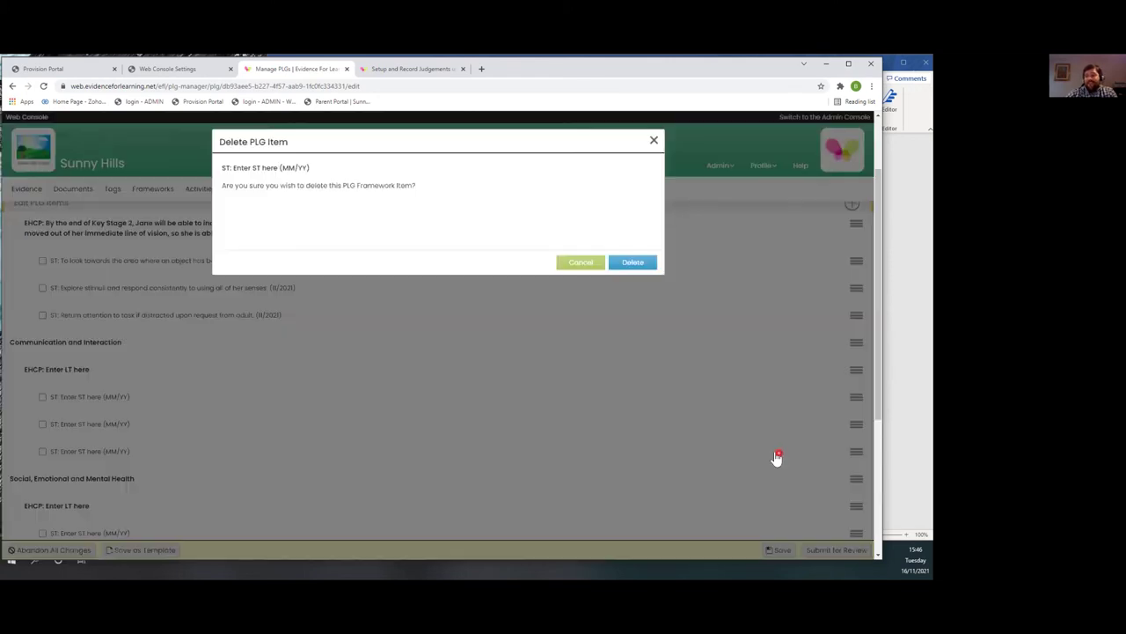
pyautogui.click(639, 266)
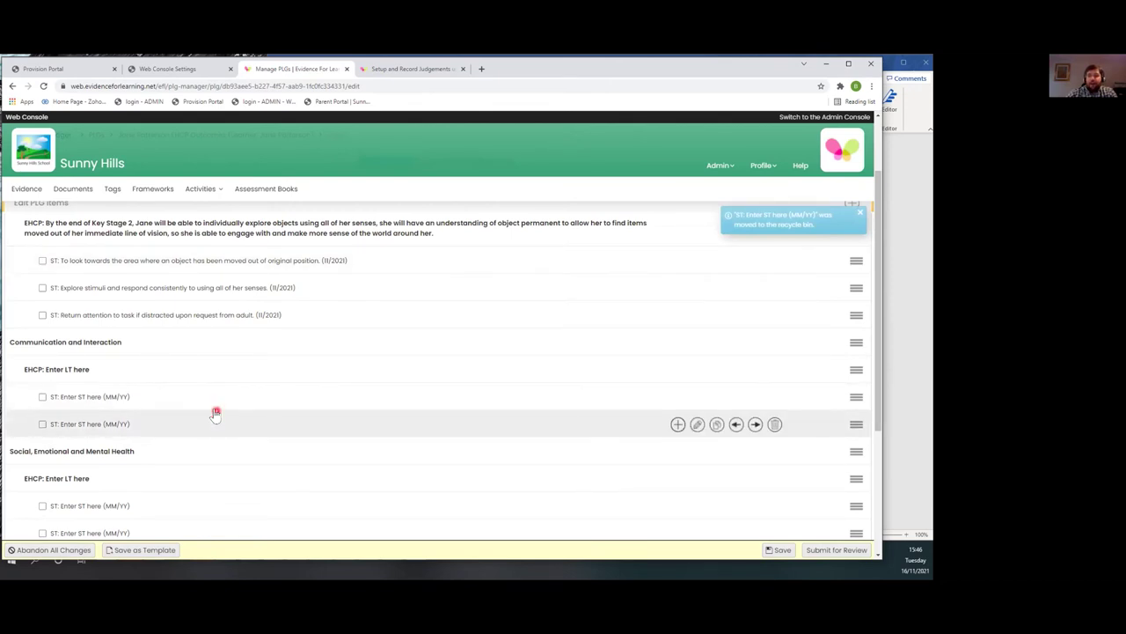
pyautogui.scroll(-2, 216, 414)
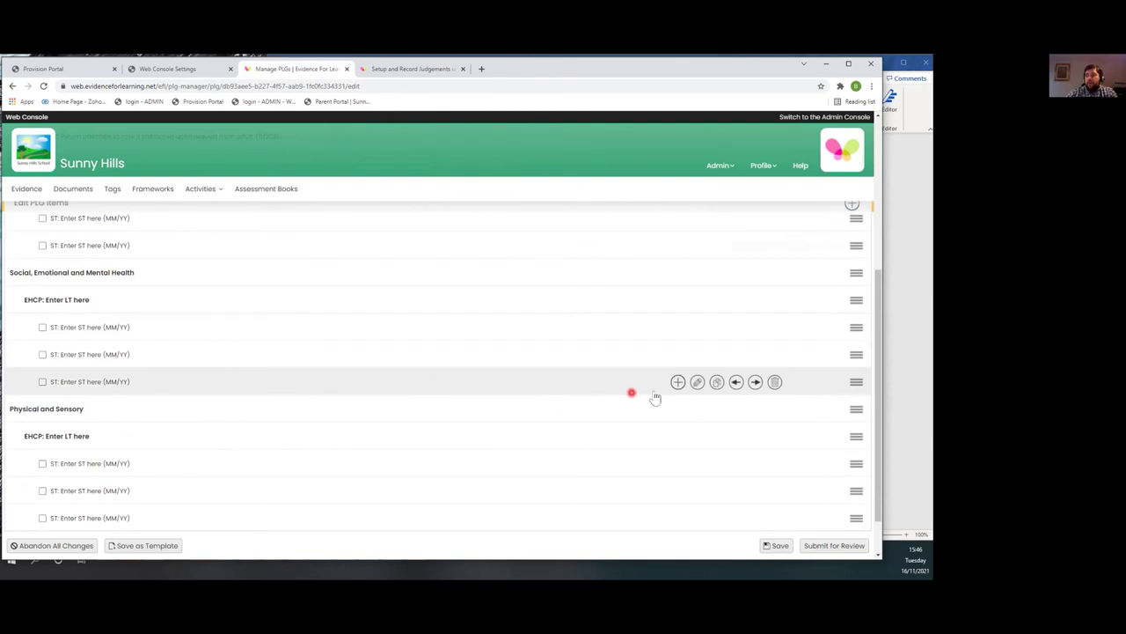
pyautogui.click(717, 385)
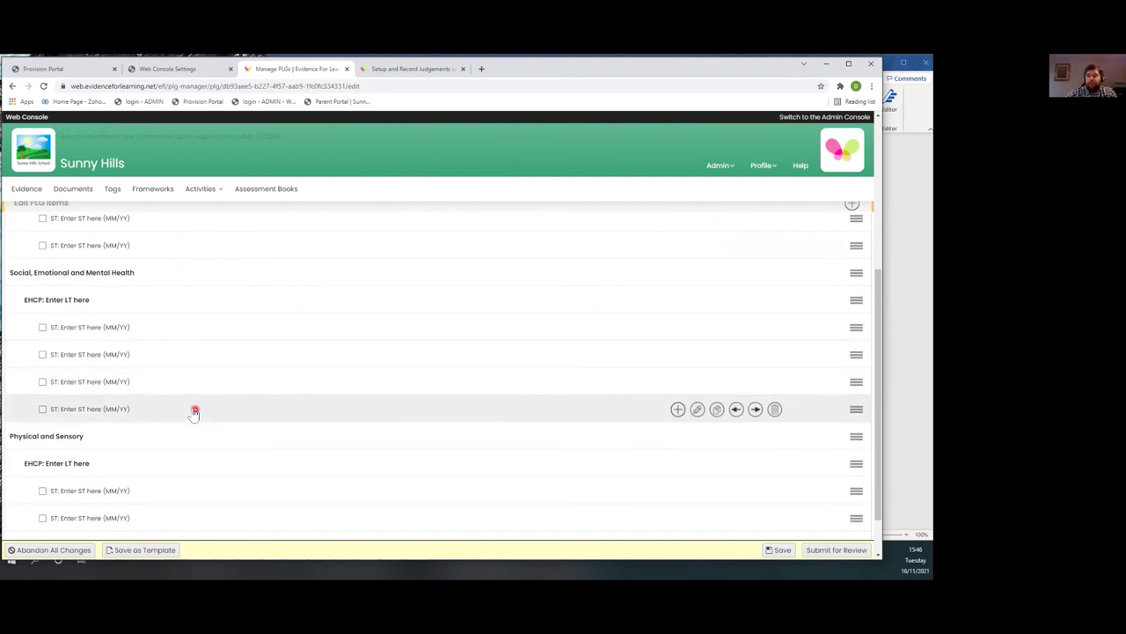
pyautogui.scroll(5, 194, 413)
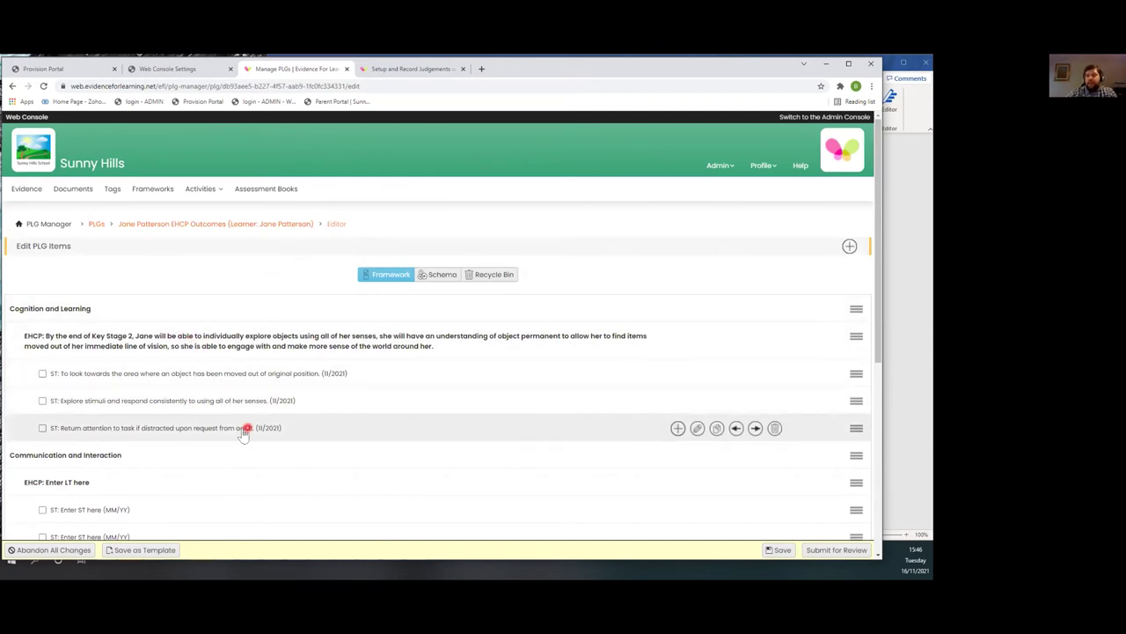
pyautogui.scroll(-2, 245, 429)
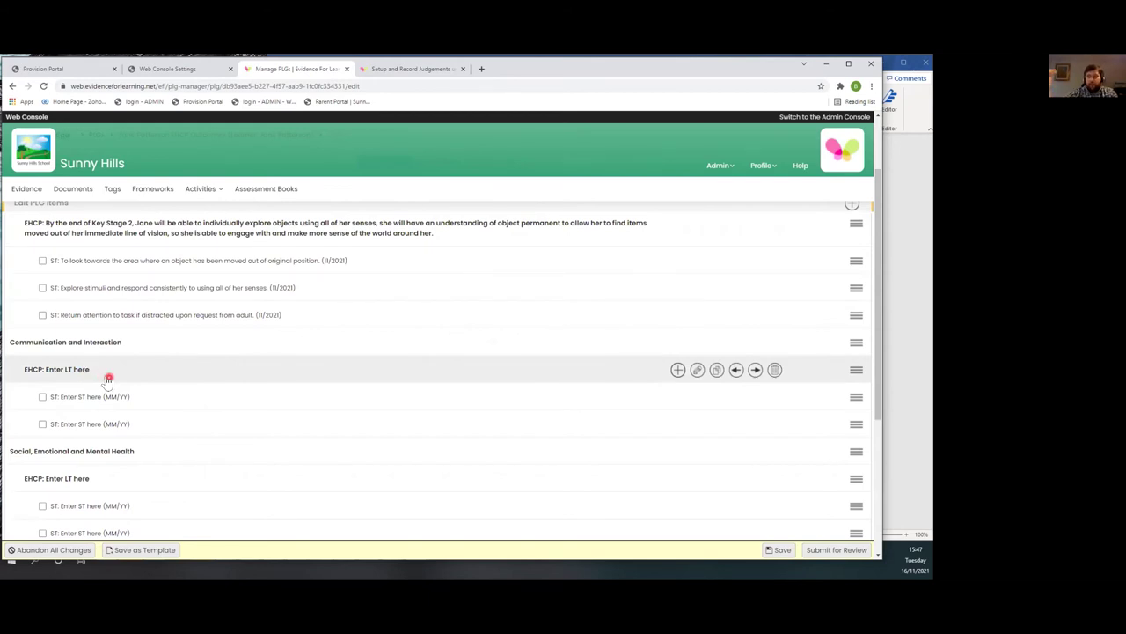
pyautogui.scroll(-3, 109, 378)
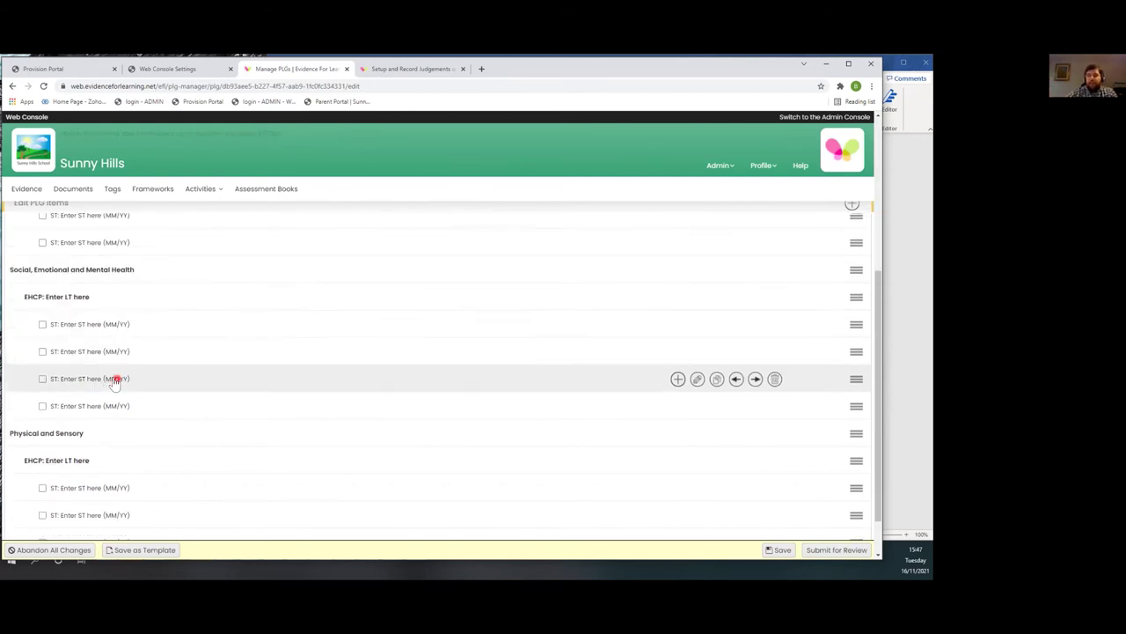
pyautogui.scroll(10, 141, 394)
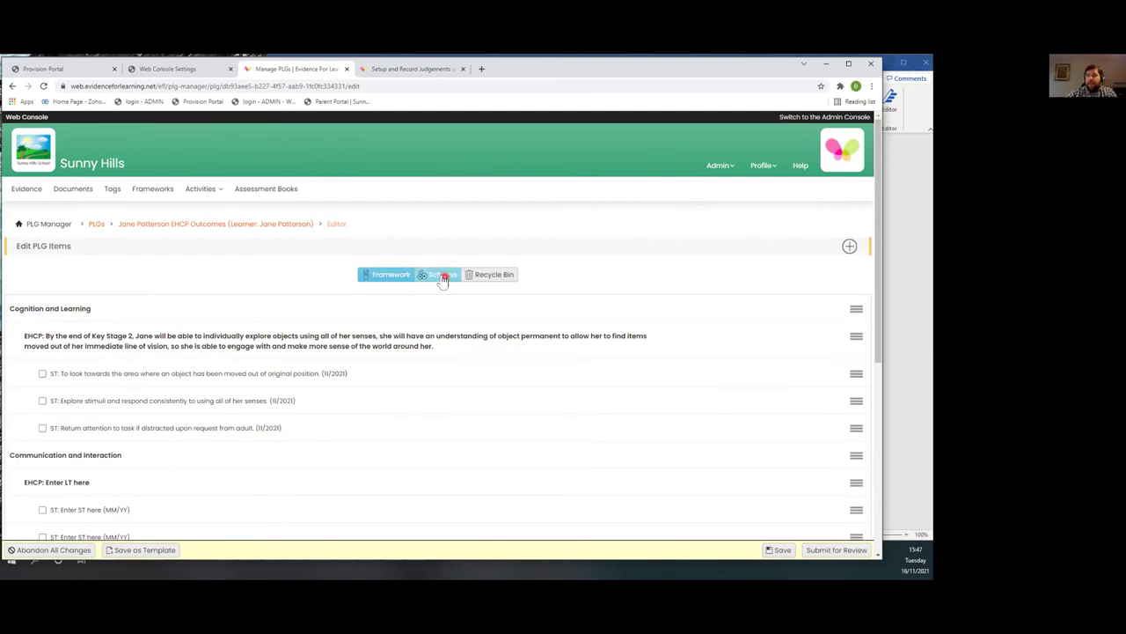
# Step: Switch to Schema view and tag the two Cognition and two Communication targets with MAPP
pyautogui.click(443, 277)
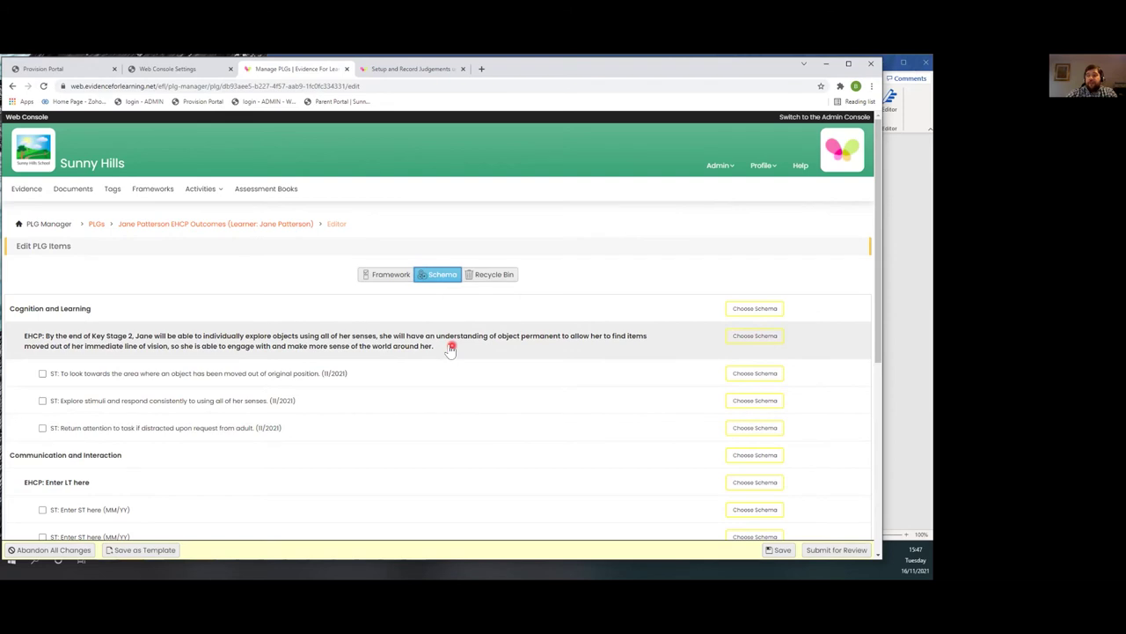
pyautogui.click(753, 400)
pyautogui.click(758, 427)
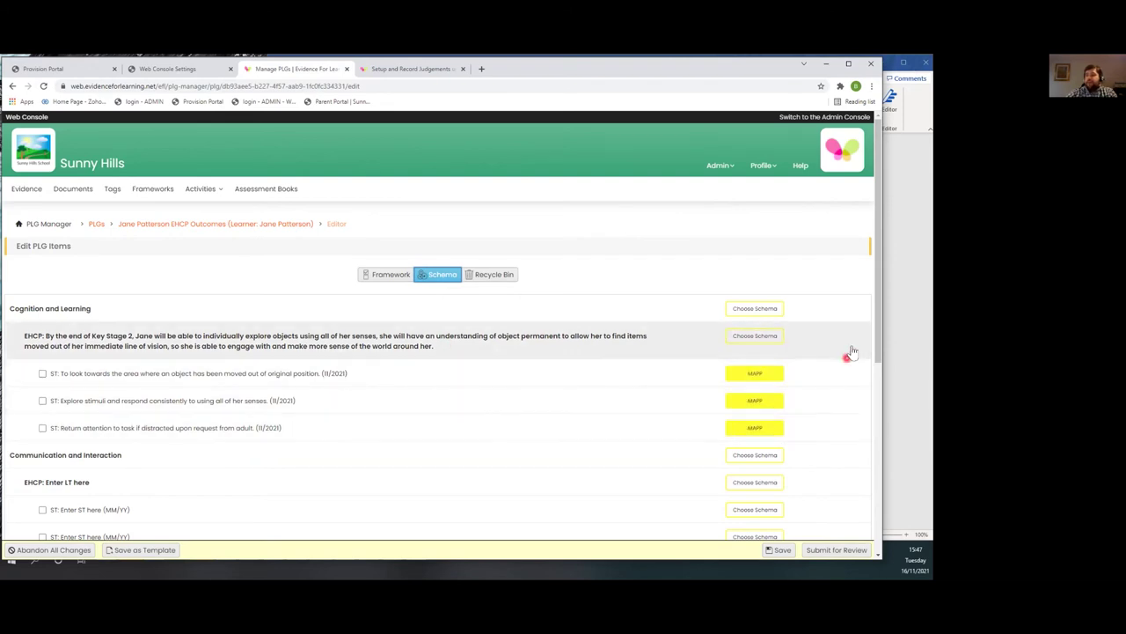
pyautogui.scroll(-3, 792, 378)
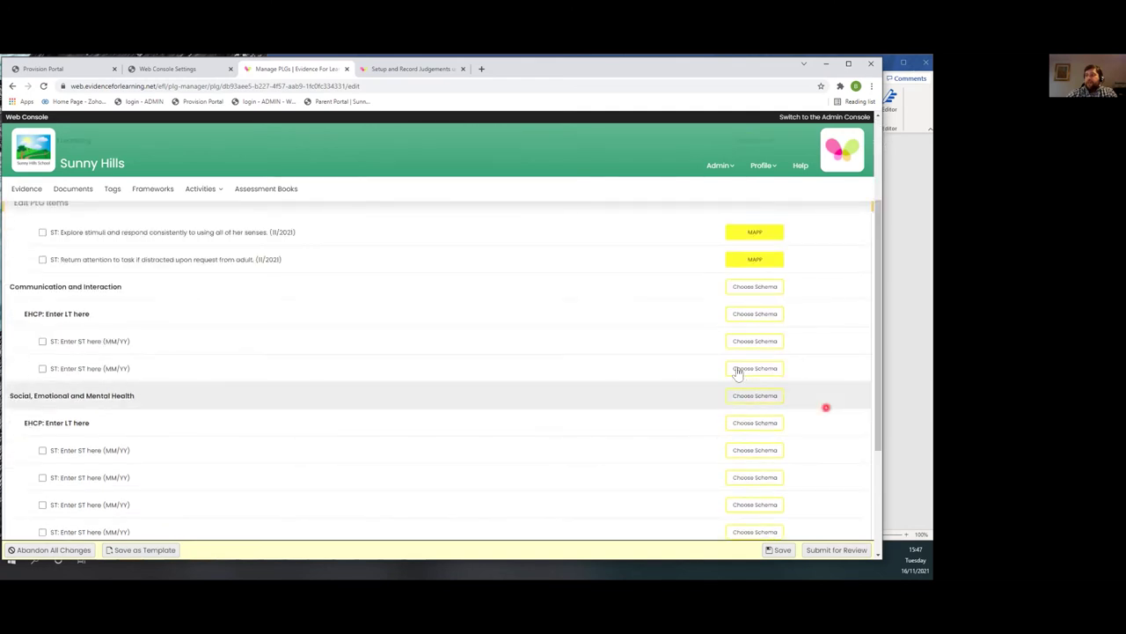
pyautogui.click(744, 341)
pyautogui.click(747, 368)
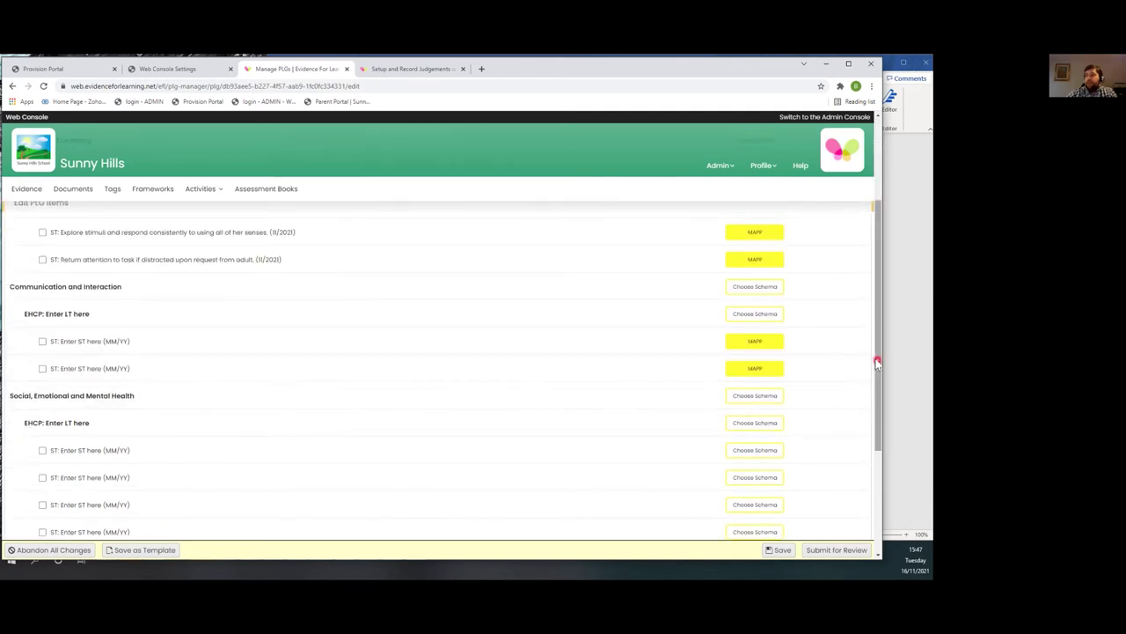
# Step: Tag the four Social, Emotional and three Physical and Sensory targets with MAPP, then return to the top
pyautogui.scroll(-2, 792, 388)
pyautogui.click(739, 368)
pyautogui.click(739, 400)
pyautogui.click(745, 424)
pyautogui.click(752, 451)
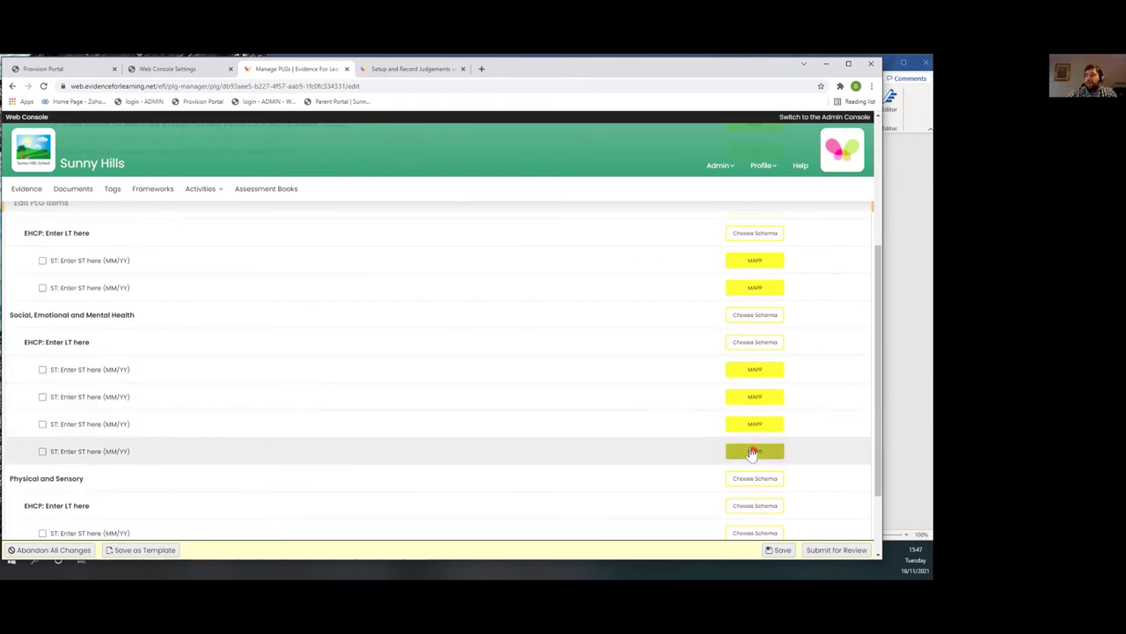
pyautogui.moveTo(878, 367); pyautogui.dragTo(881, 412)
pyautogui.click(755, 446)
pyautogui.click(755, 472)
pyautogui.click(755, 500)
pyautogui.moveTo(877, 410); pyautogui.dragTo(882, 264)
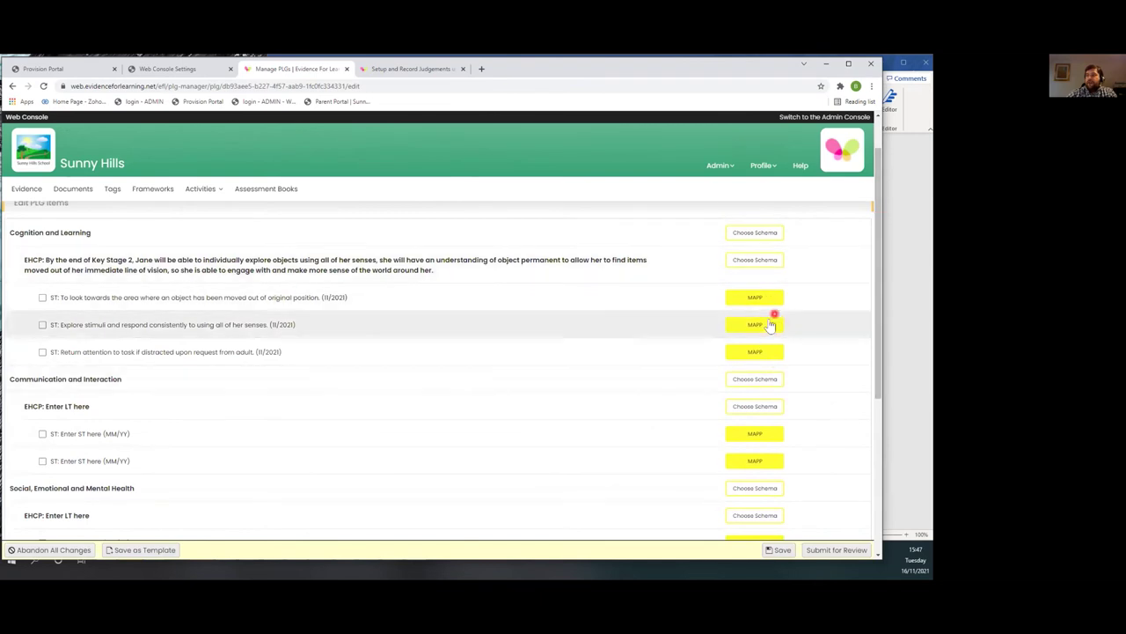
pyautogui.scroll(2, 879, 274)
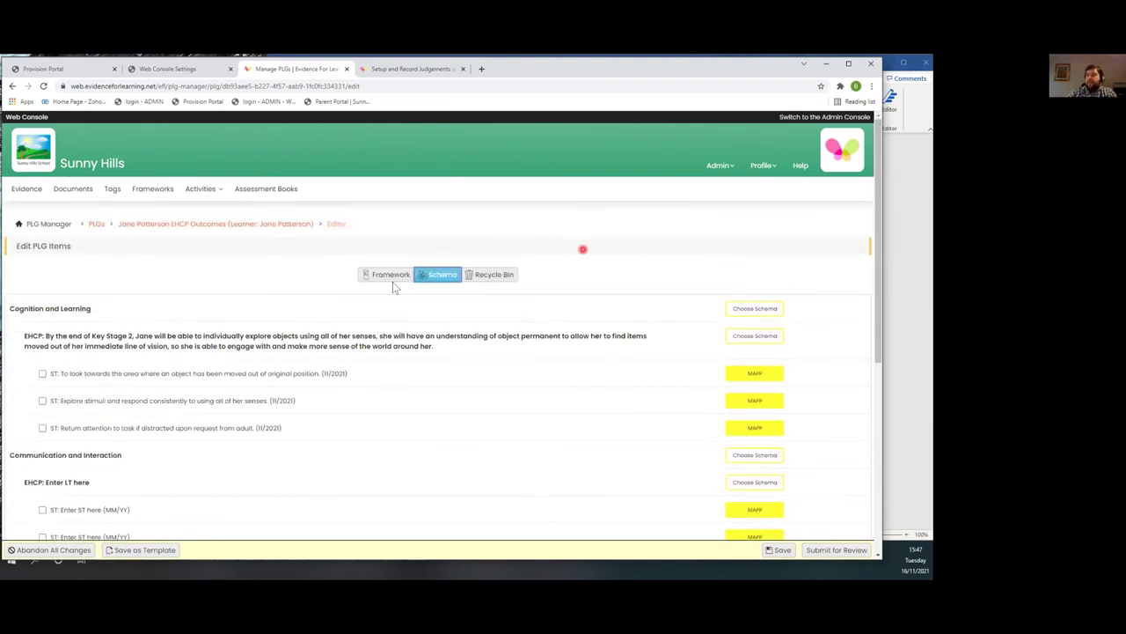
# Step: Review MAPP tags across all outcome areas in Schema view, then return to the Framework layout
pyautogui.click(365, 277)
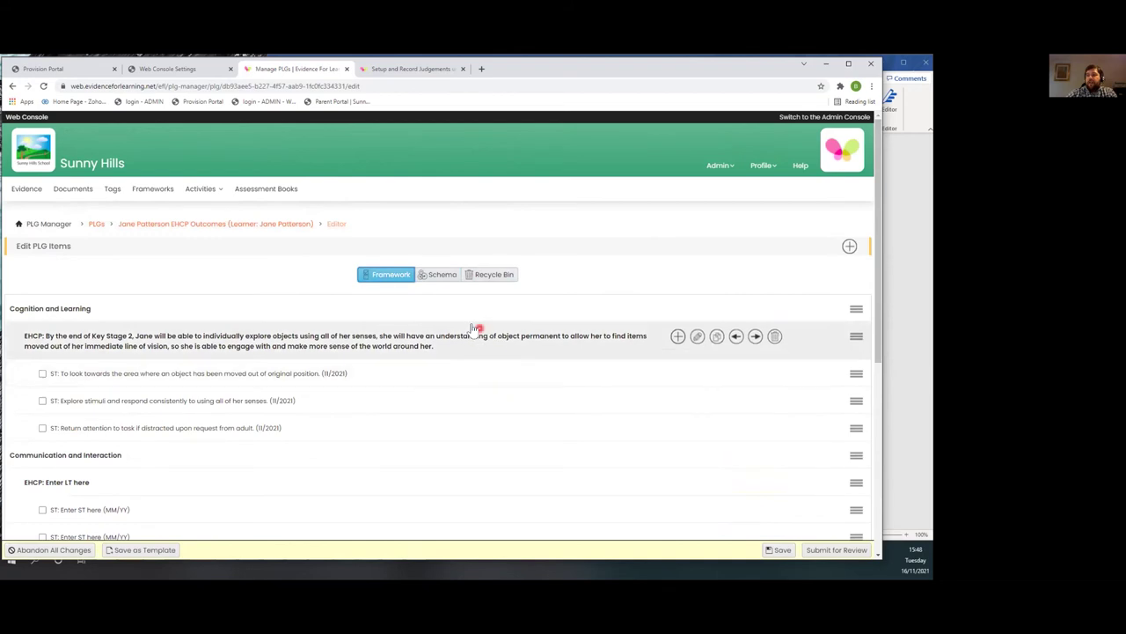
pyautogui.click(440, 275)
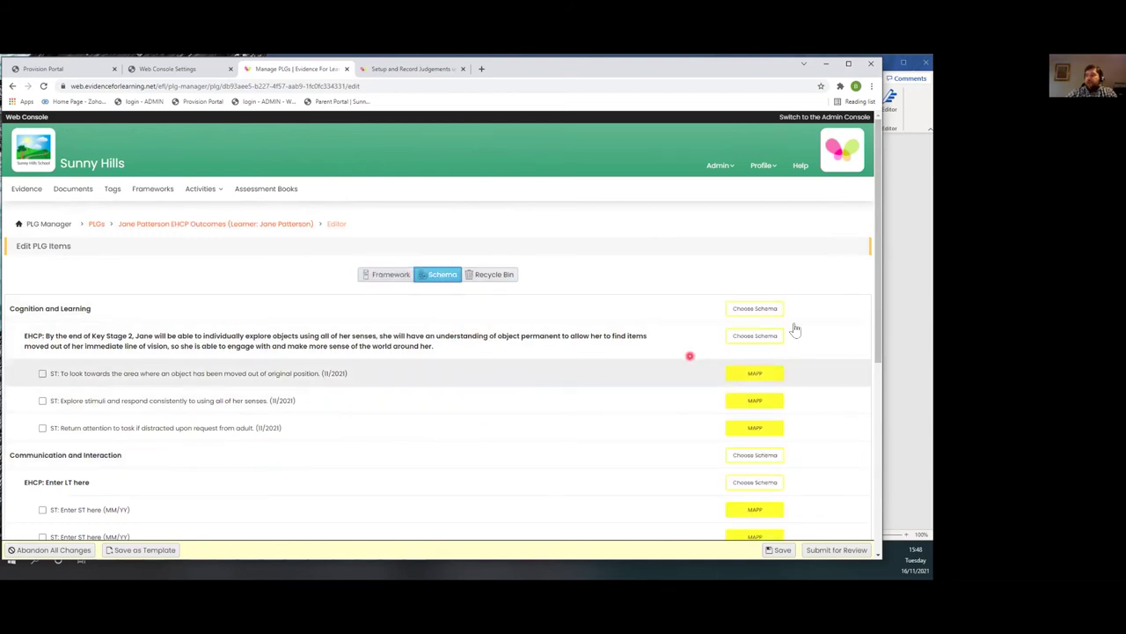
pyautogui.moveTo(876, 291); pyautogui.dragTo(883, 490)
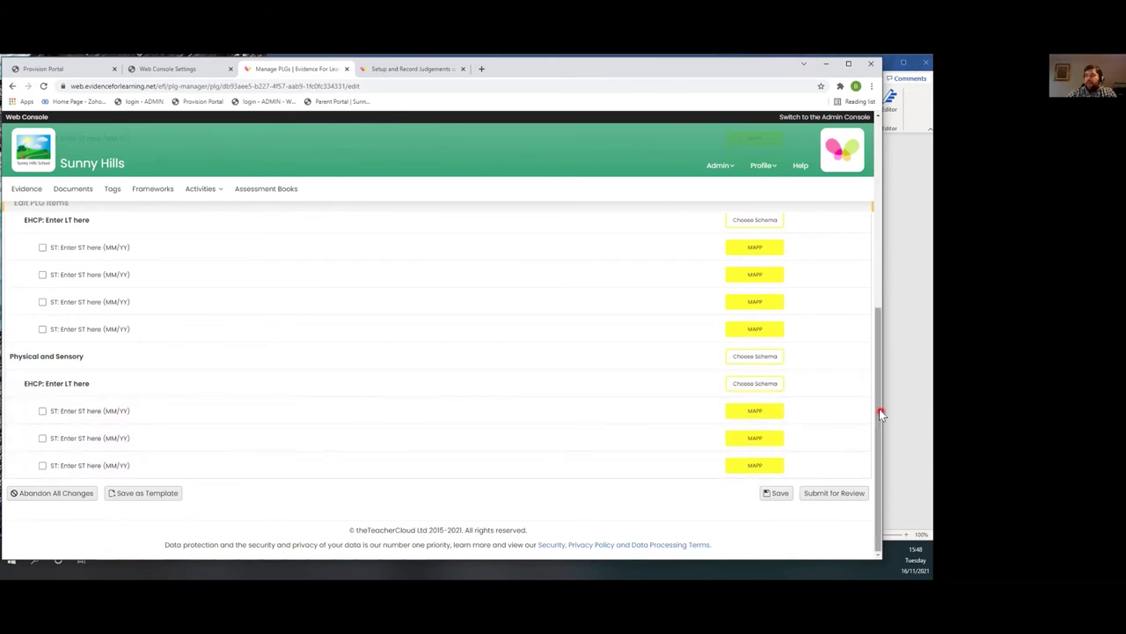
pyautogui.moveTo(875, 409); pyautogui.dragTo(891, 210)
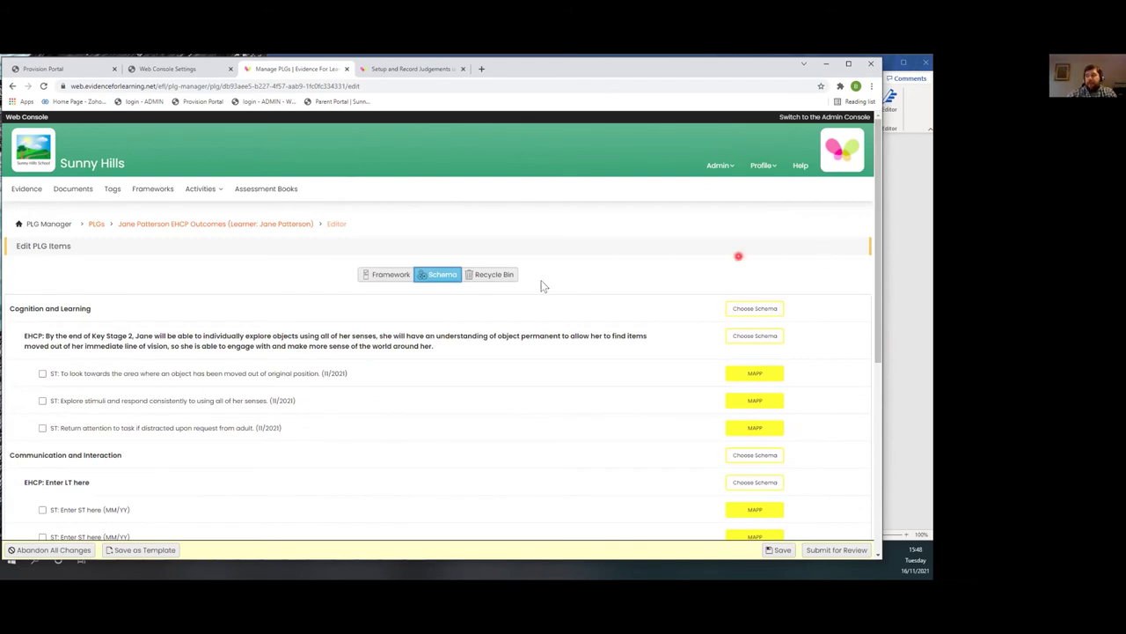
pyautogui.click(396, 273)
pyautogui.click(586, 380)
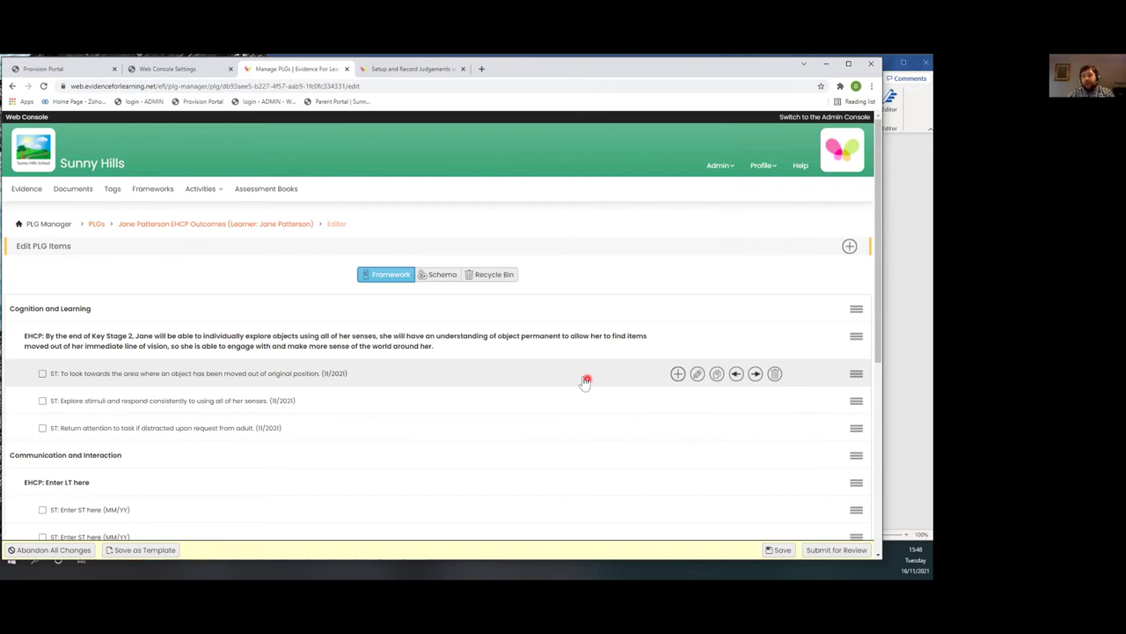
# Step: Save the edited PLG items as work in progress
pyautogui.click(771, 550)
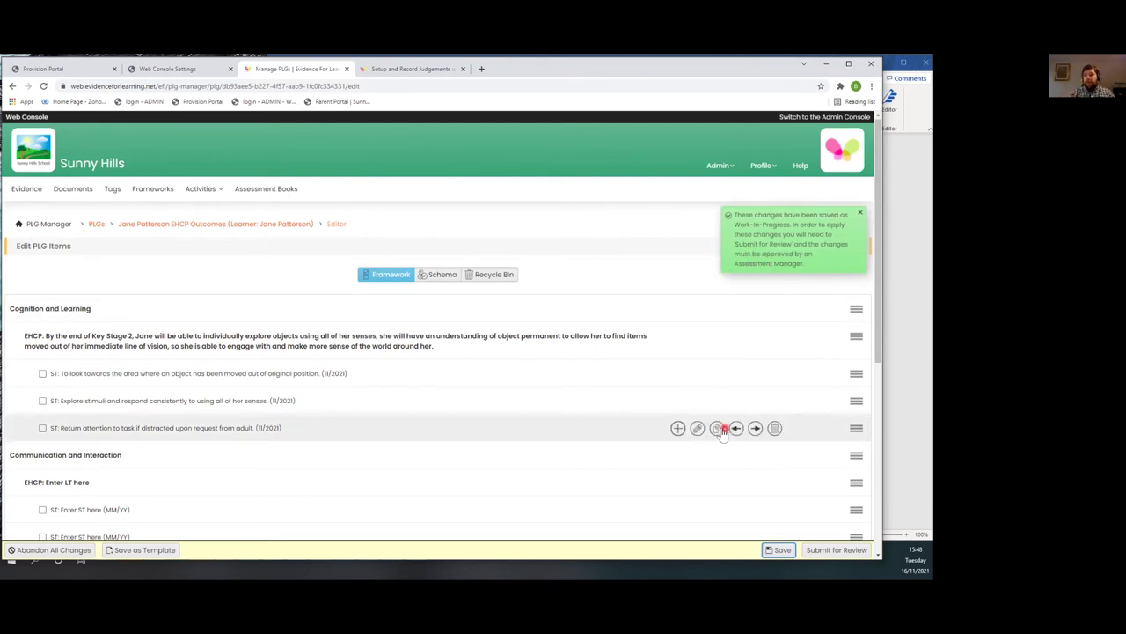
# Step: Submit the PLG for review with the reason 'Creating a new EHCP Outcomes' and confirm it
pyautogui.click(840, 550)
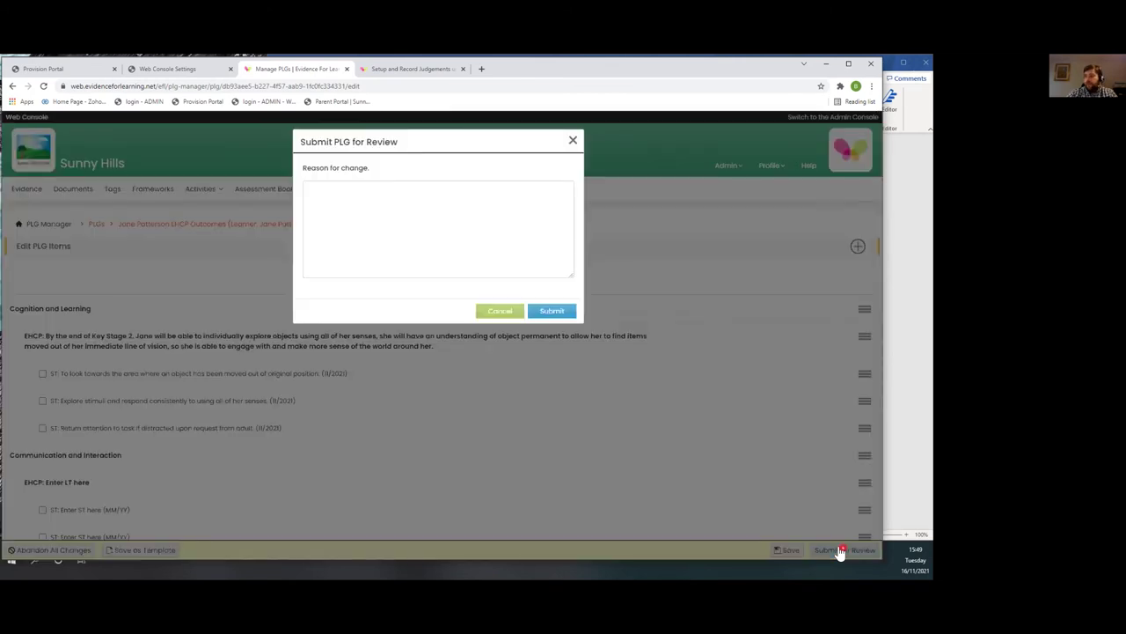
pyautogui.click(394, 211)
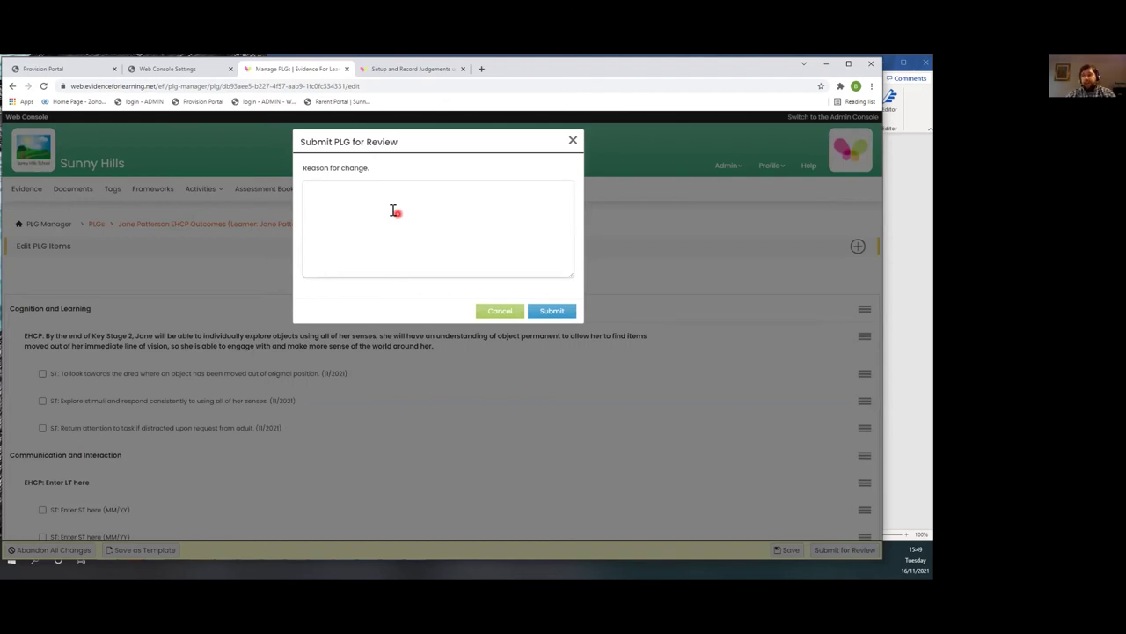
pyautogui.click(368, 202)
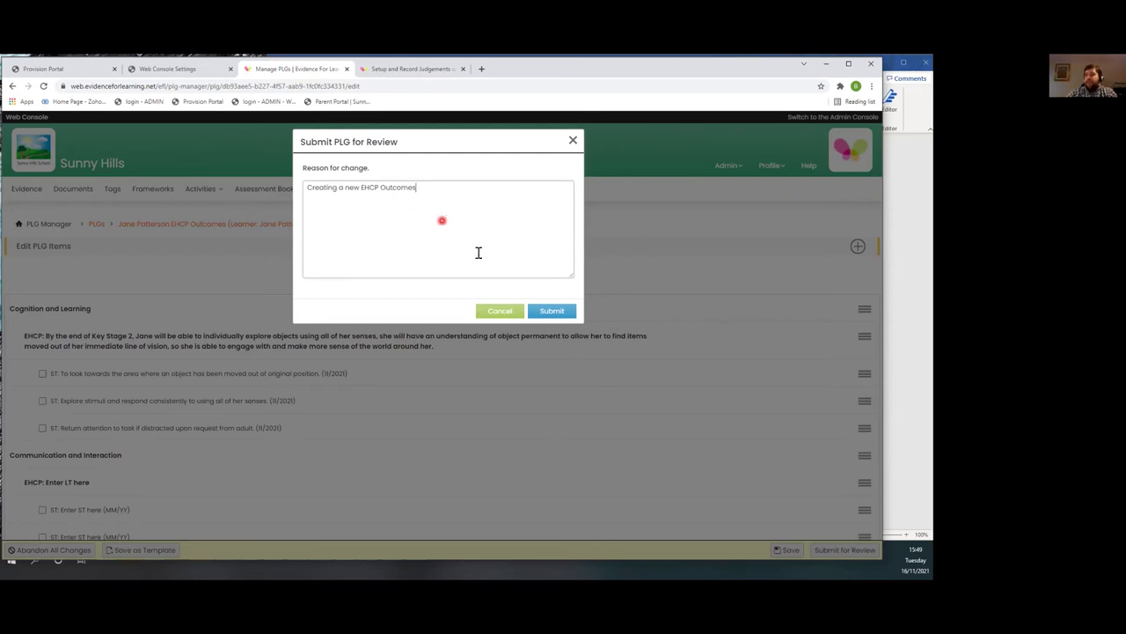
pyautogui.click(551, 311)
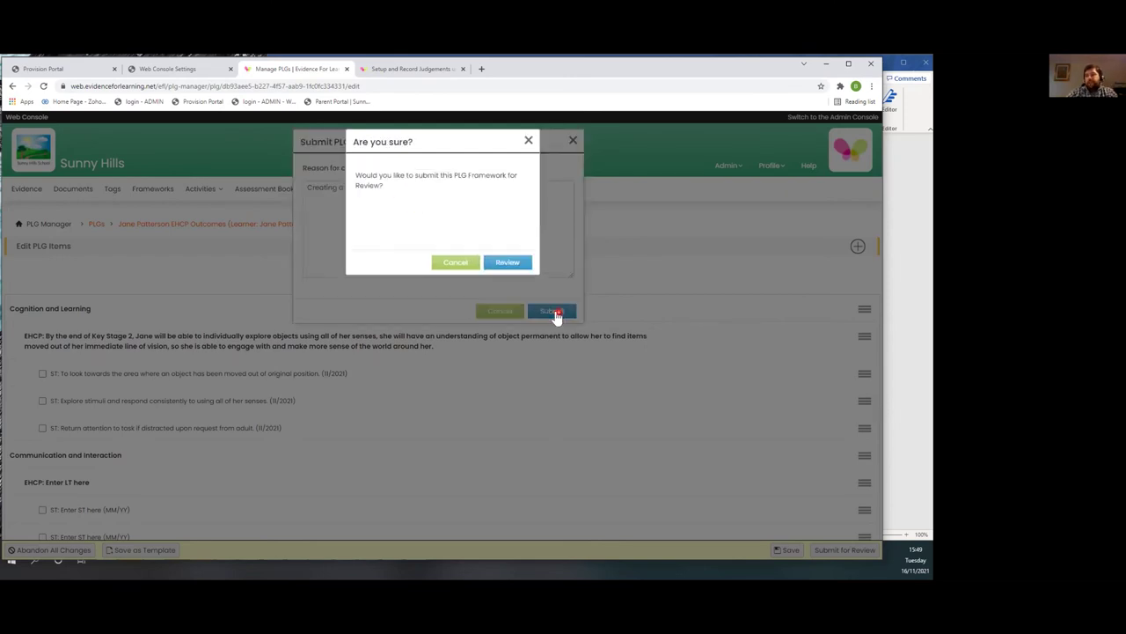
pyautogui.click(526, 266)
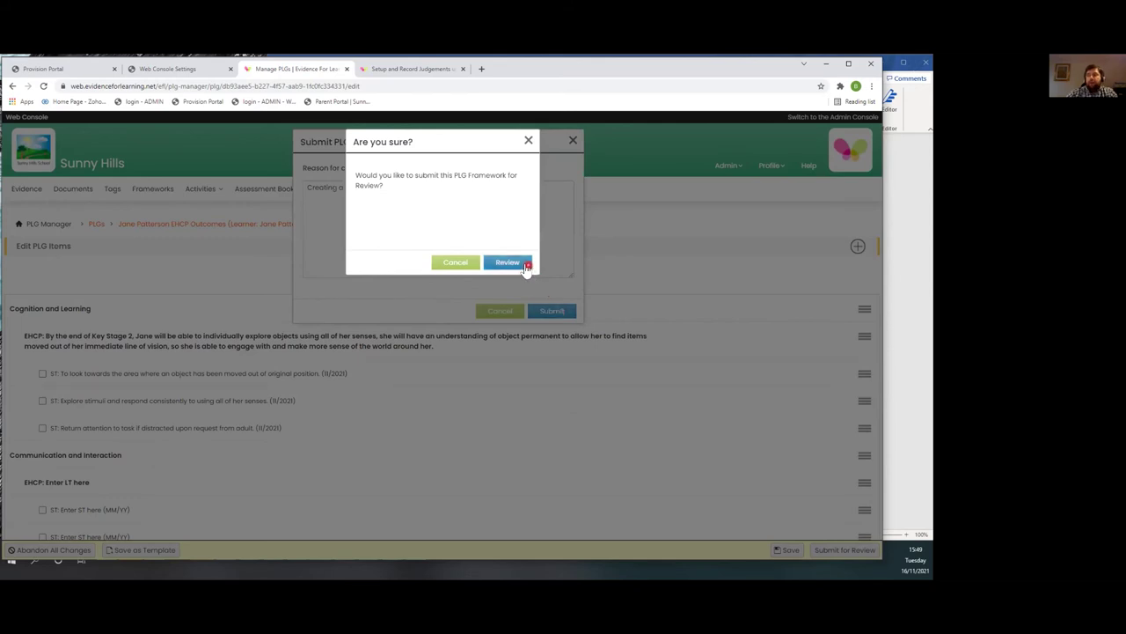
pyautogui.click(526, 265)
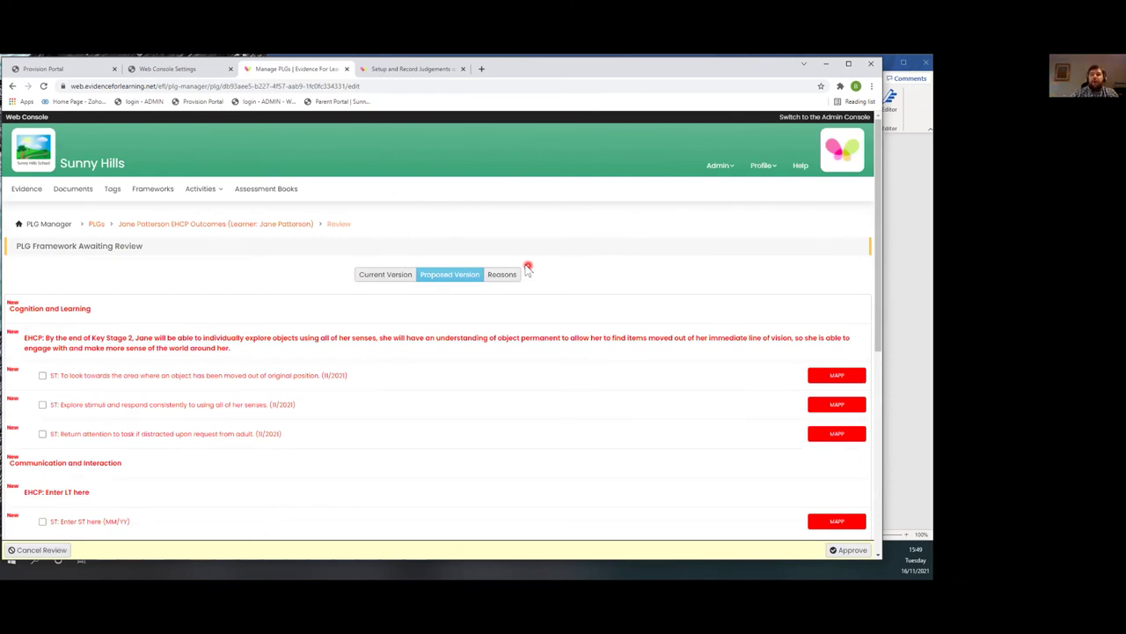
pyautogui.scroll(-1, 527, 268)
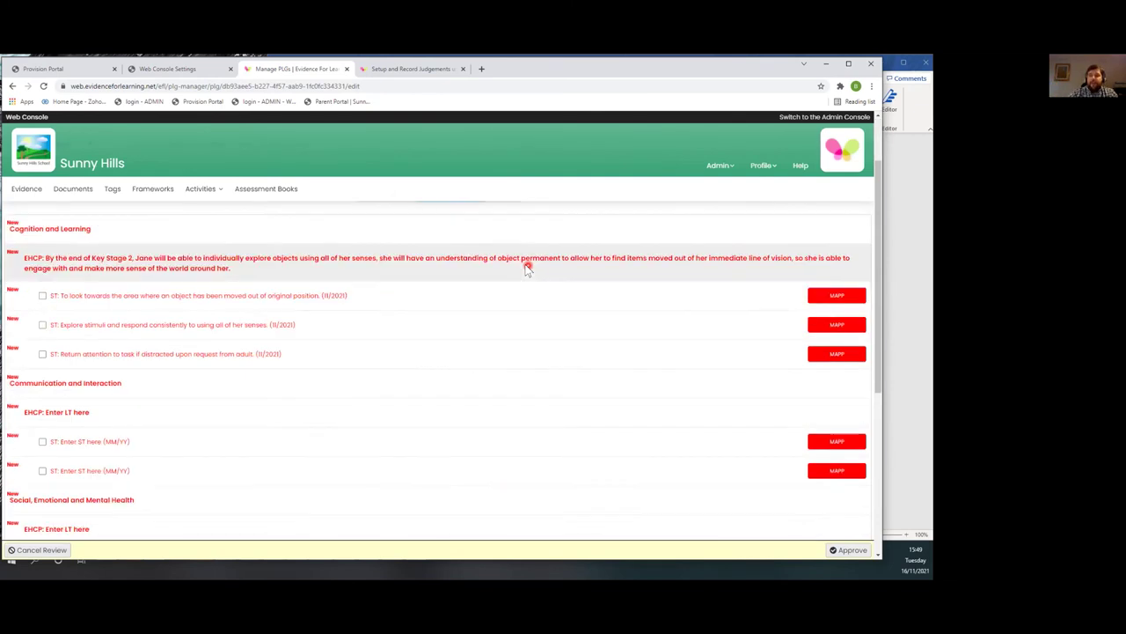
pyautogui.scroll(-4, 527, 269)
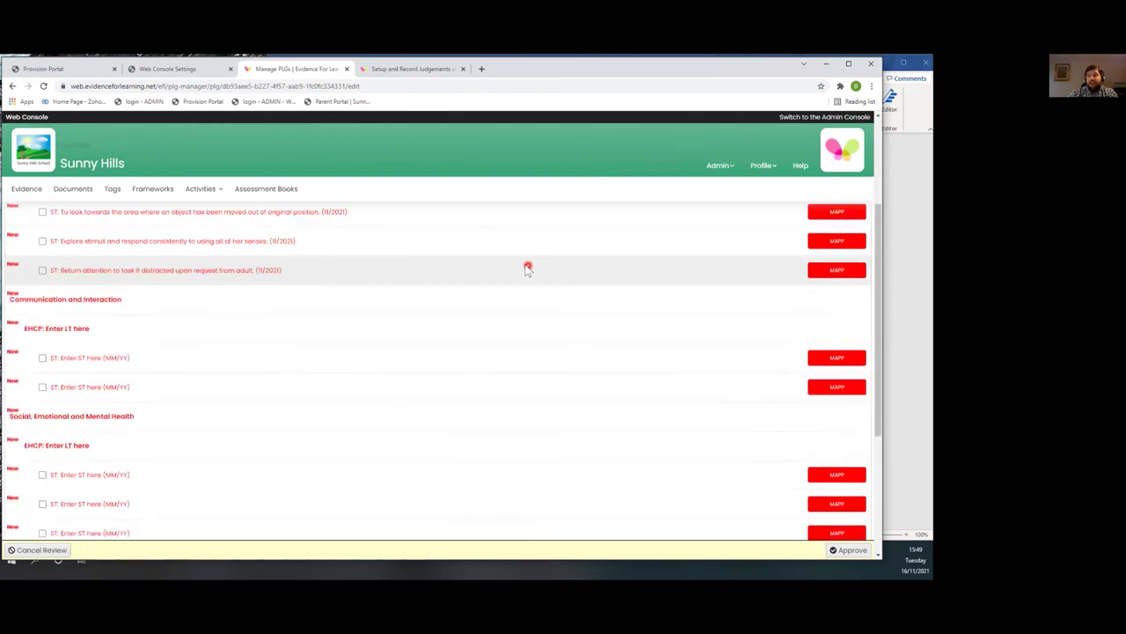
pyautogui.scroll(5, 527, 269)
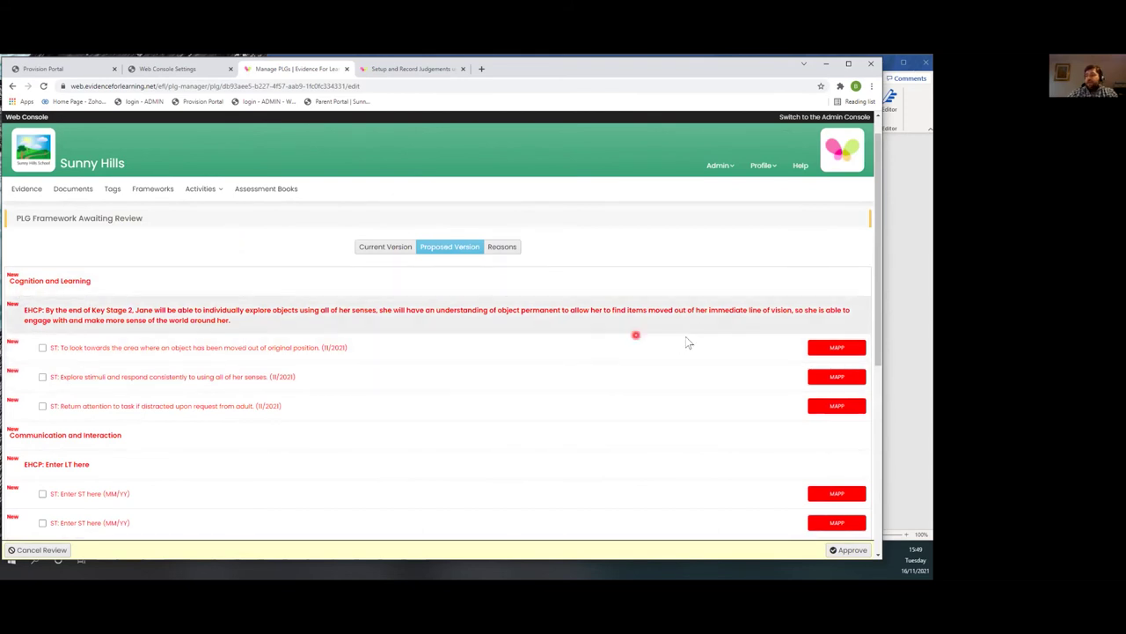
pyautogui.click(387, 247)
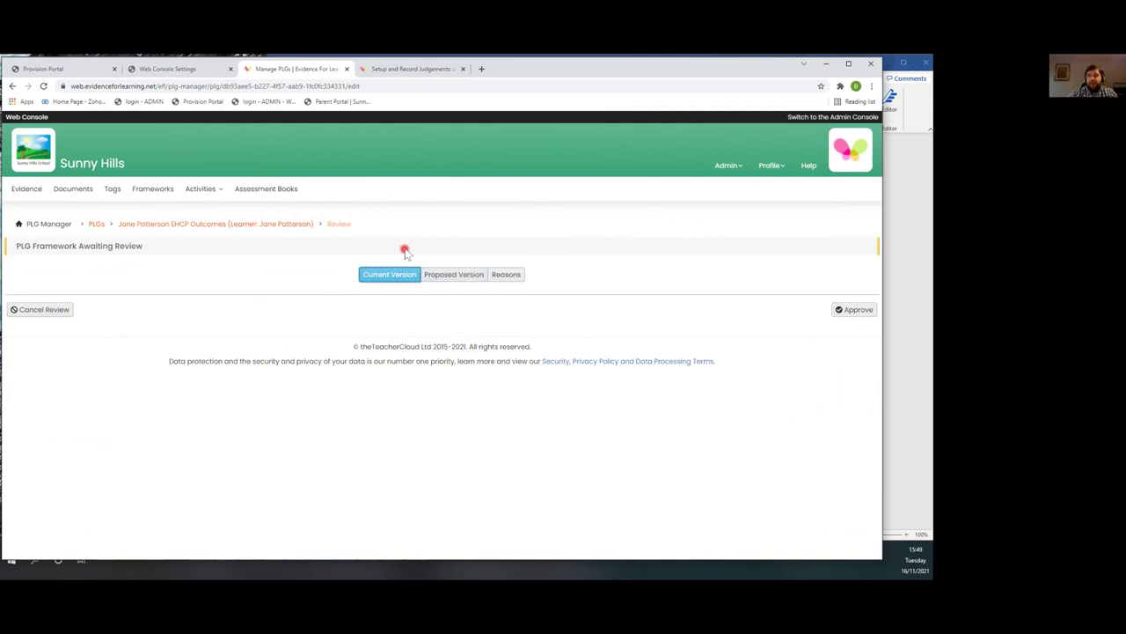
pyautogui.click(450, 274)
pyautogui.click(505, 275)
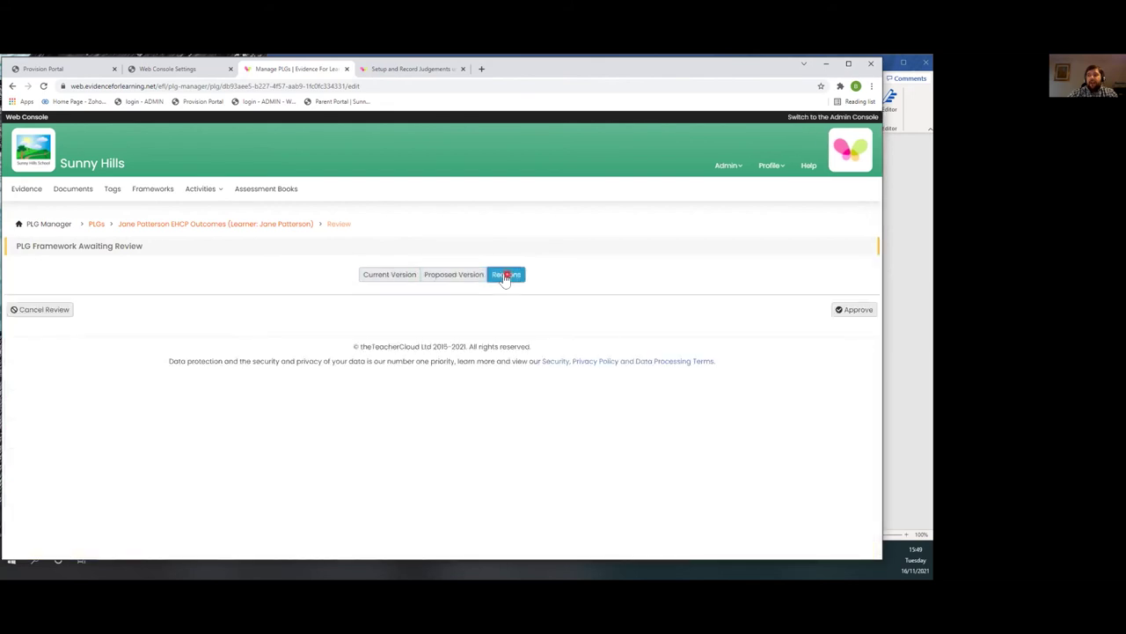
pyautogui.click(105, 292)
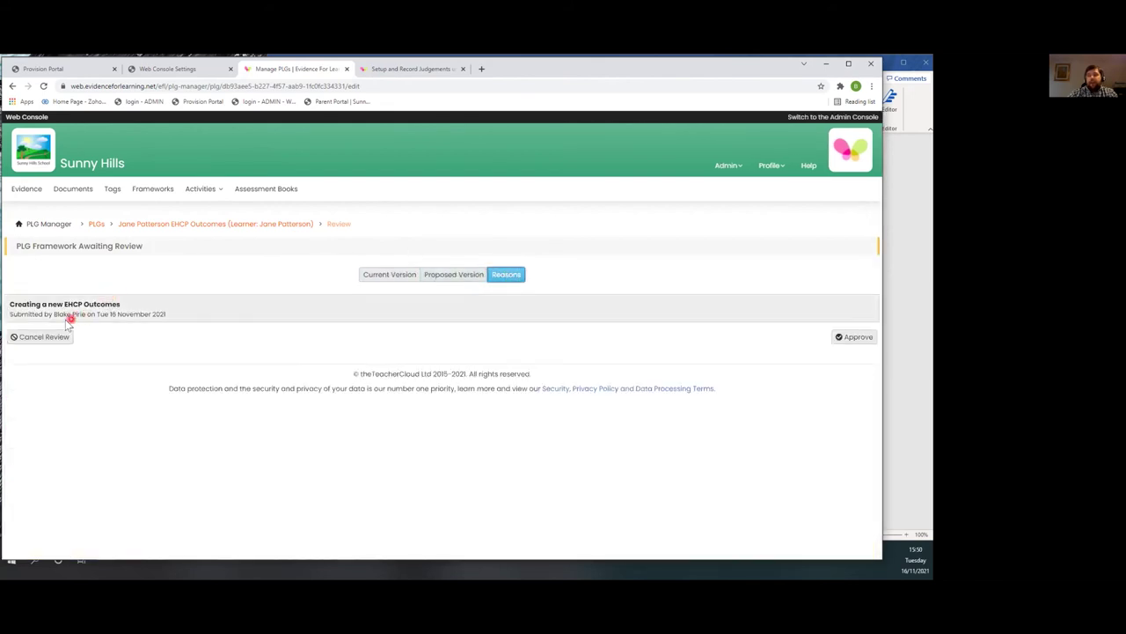
pyautogui.click(444, 276)
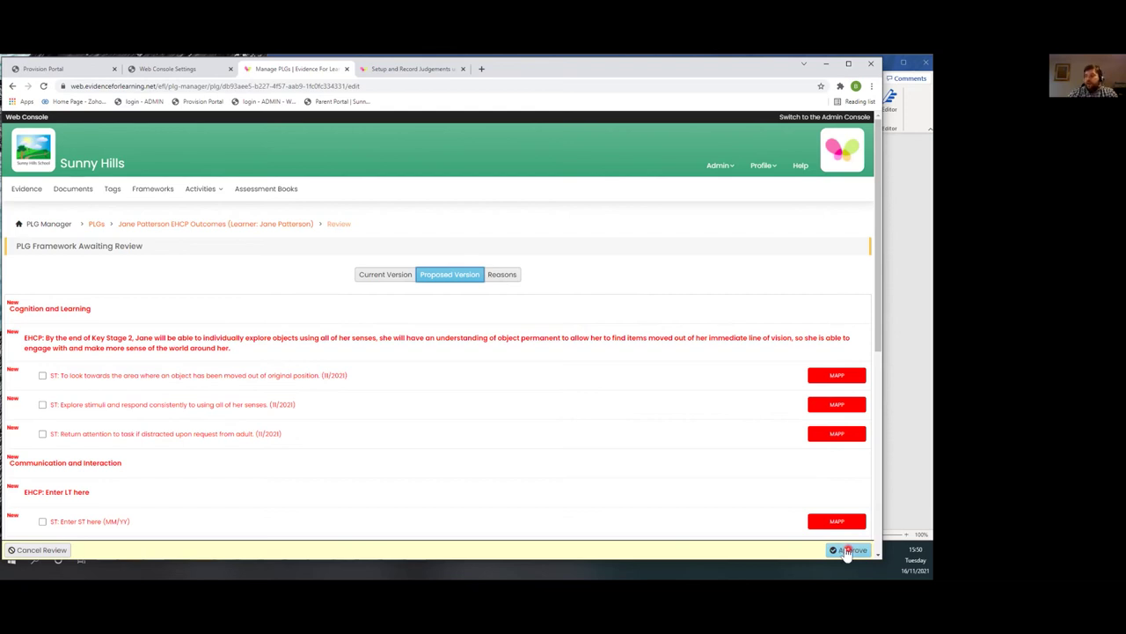
# Step: Approve the proposed EHCP Outcomes framework changes and dismiss the success message
pyautogui.click(846, 551)
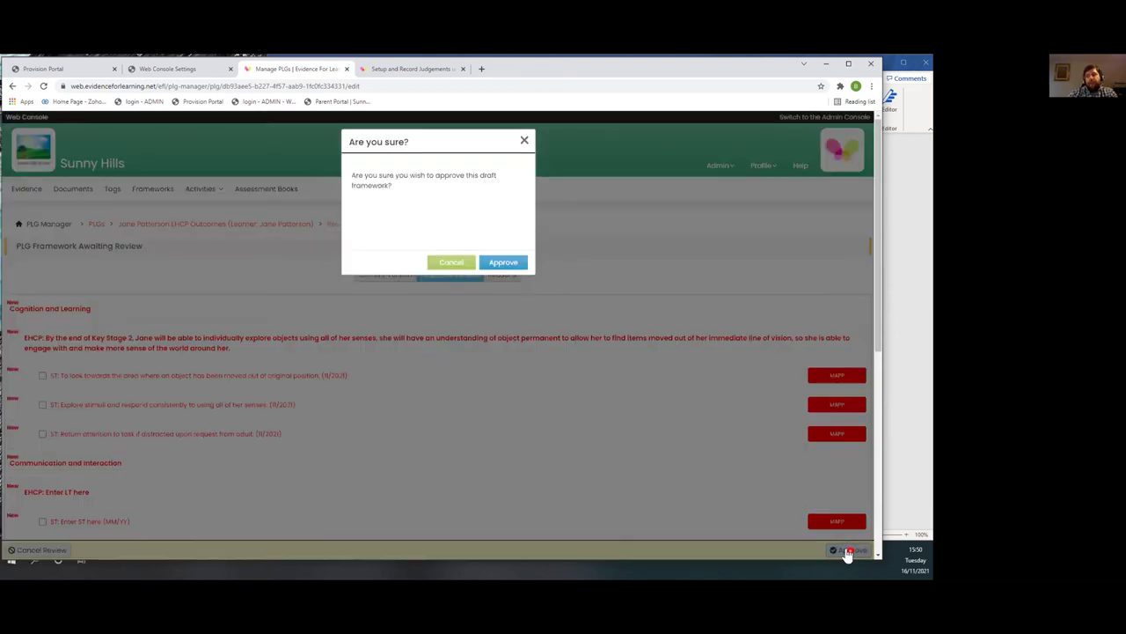
pyautogui.click(508, 265)
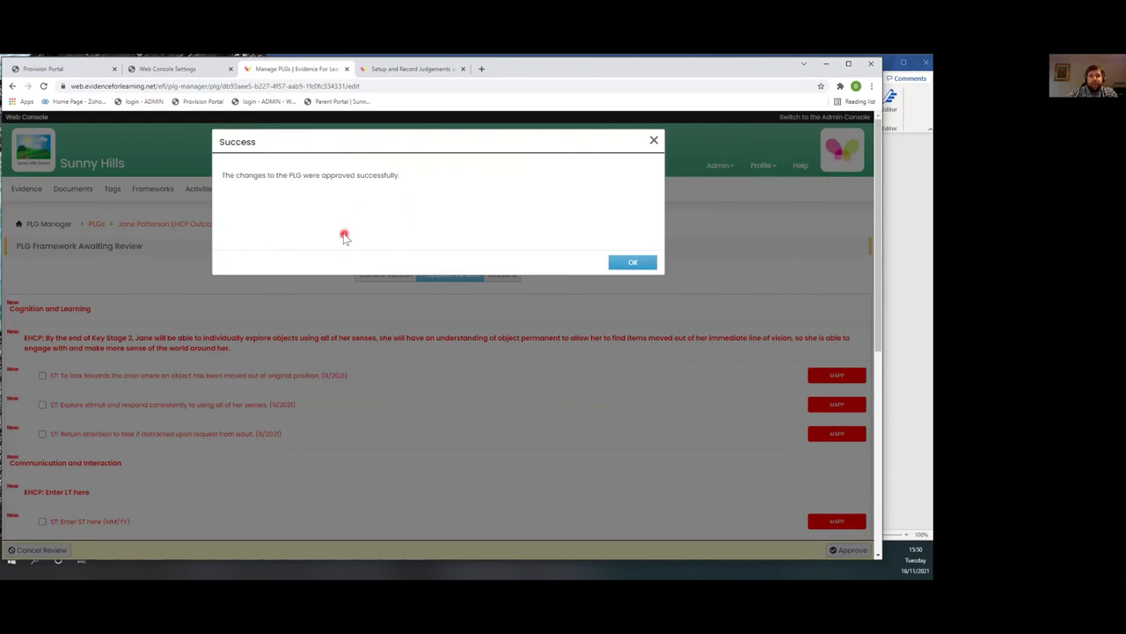
pyautogui.click(626, 263)
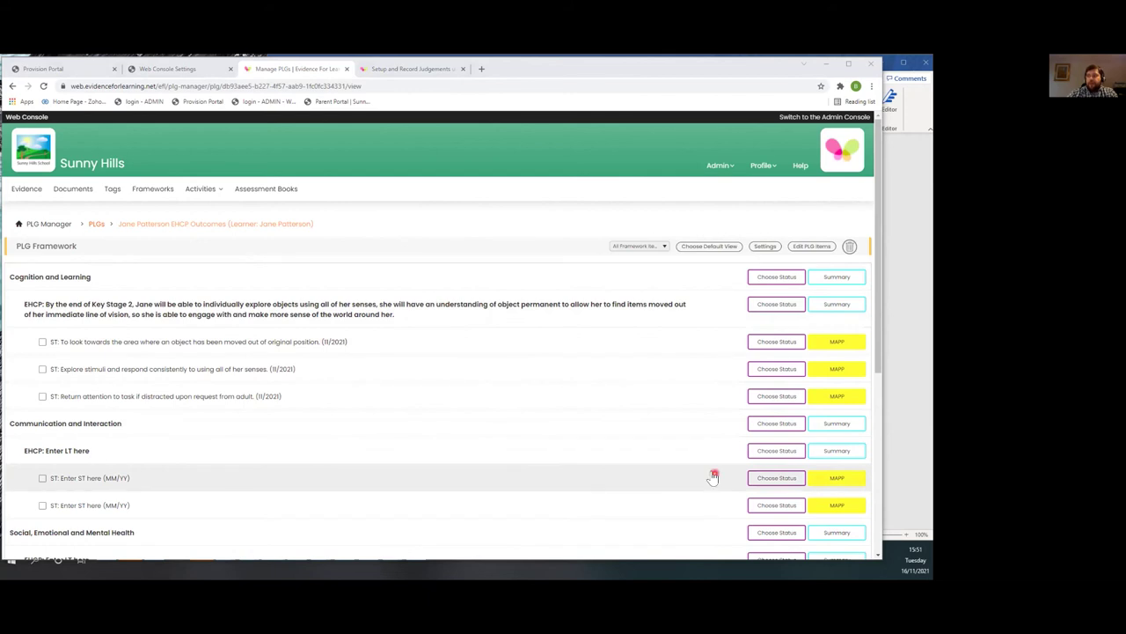
# Step: In the PLG settings, set both Framework status and Assessment Book status to Live
pyautogui.click(766, 246)
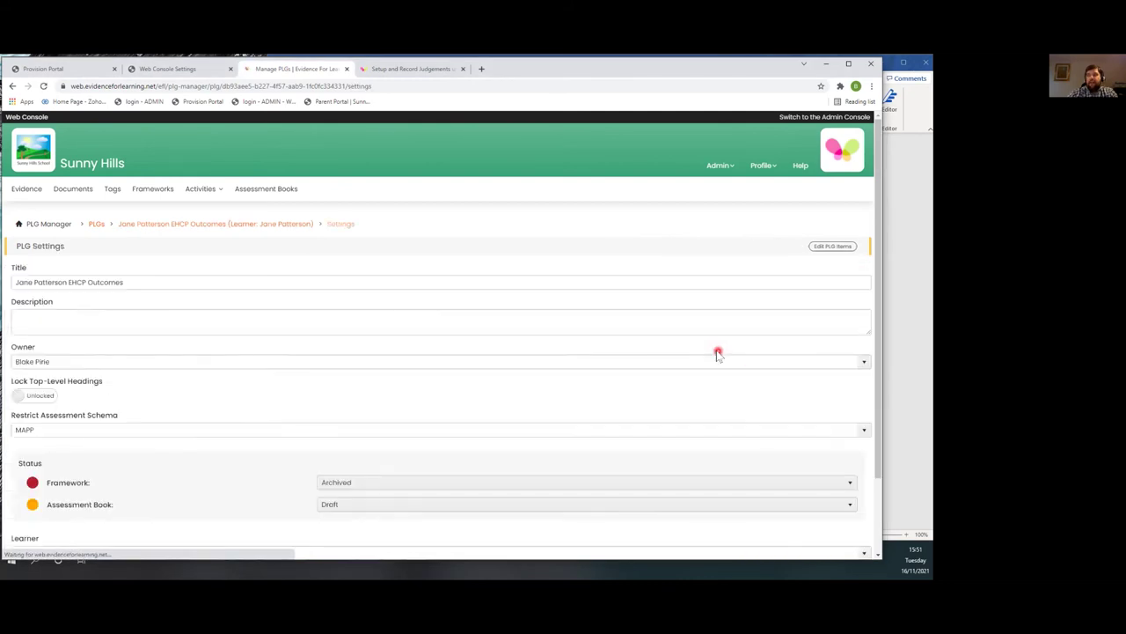
pyautogui.click(468, 483)
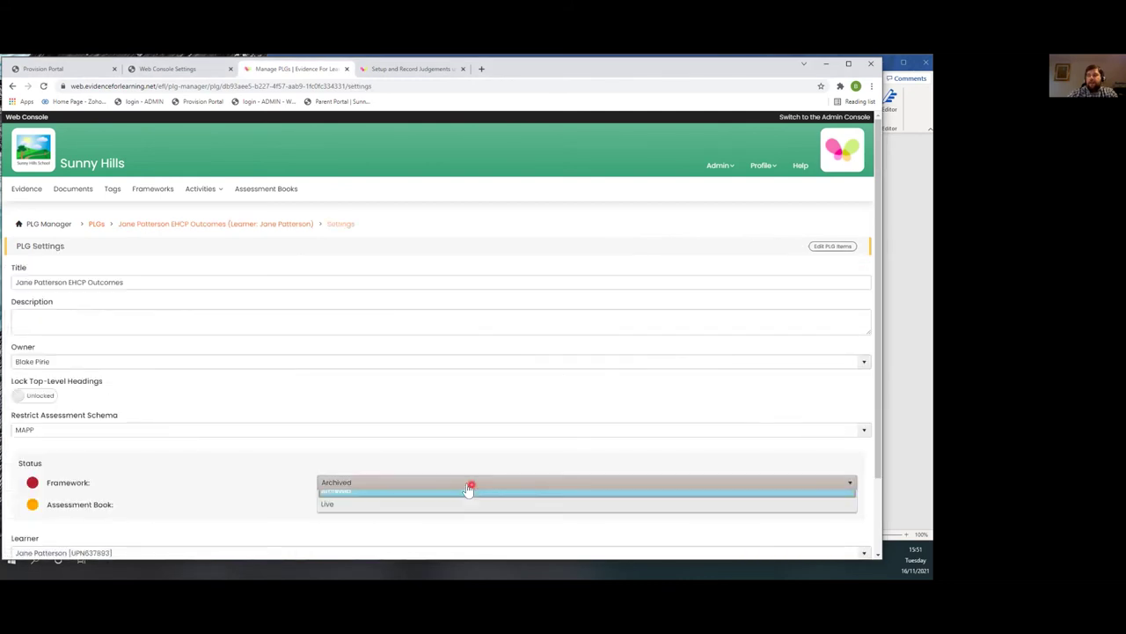
pyautogui.click(453, 510)
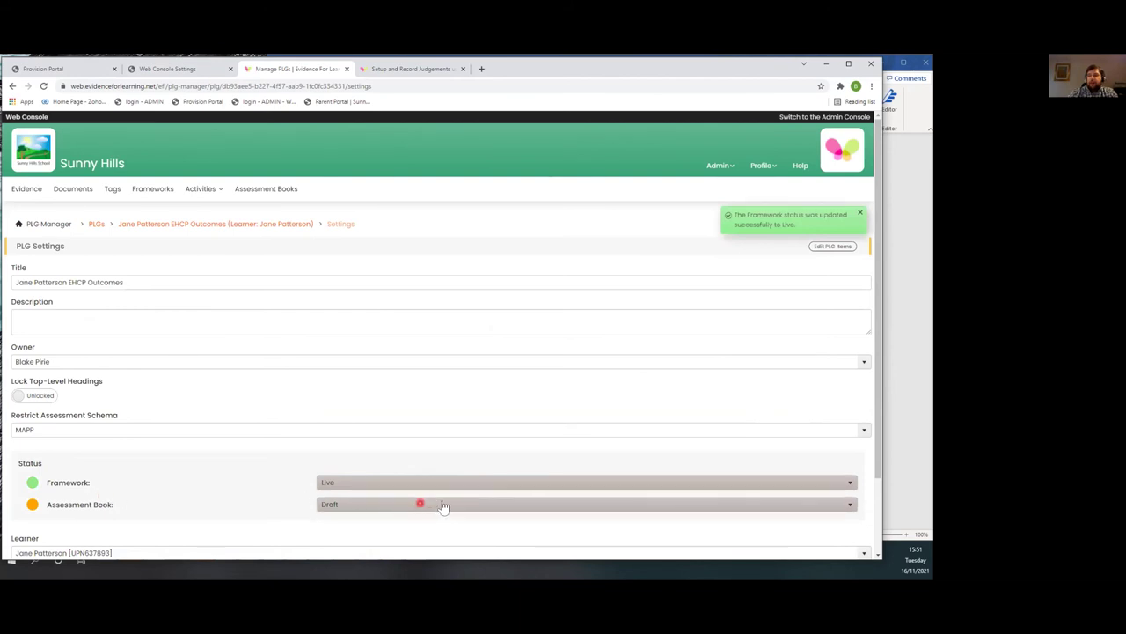
pyautogui.click(455, 505)
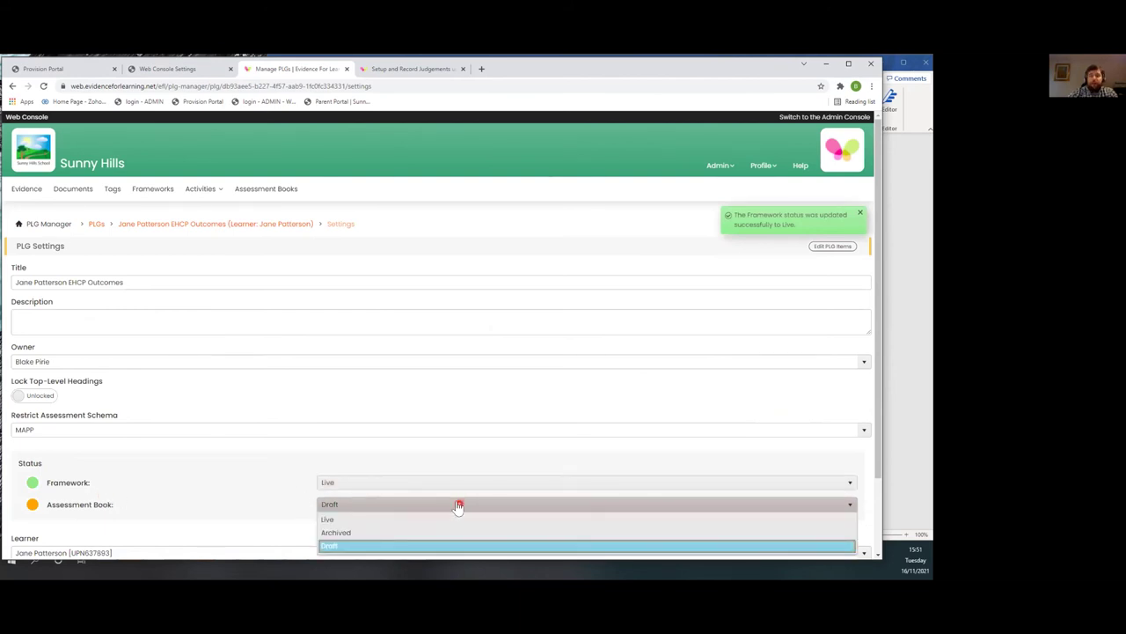
pyautogui.click(461, 522)
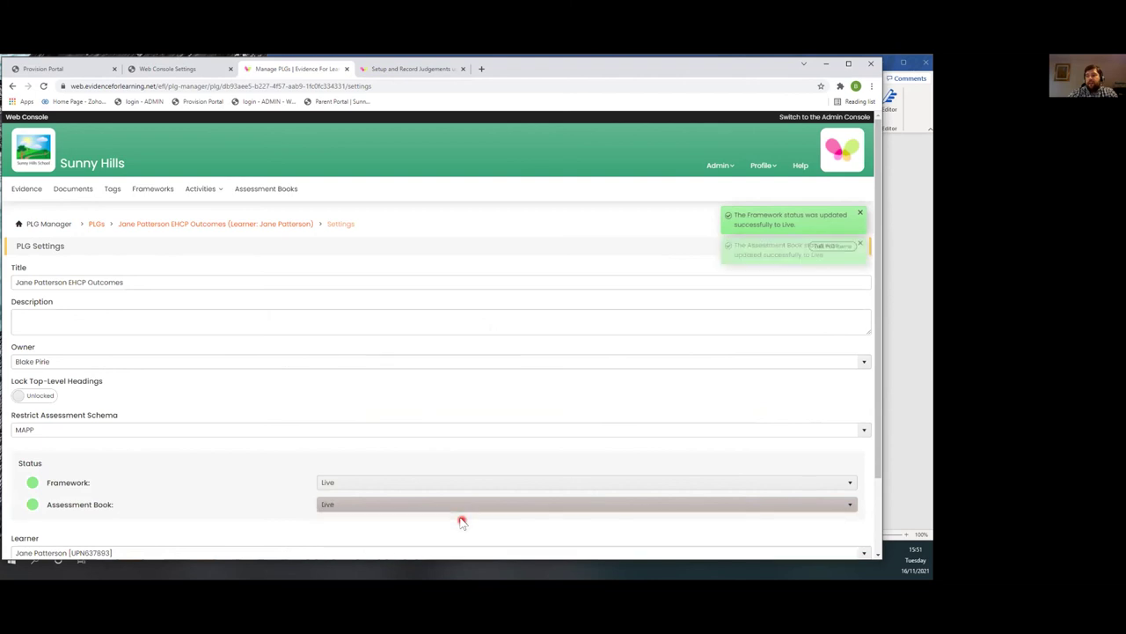
pyautogui.scroll(-2, 461, 522)
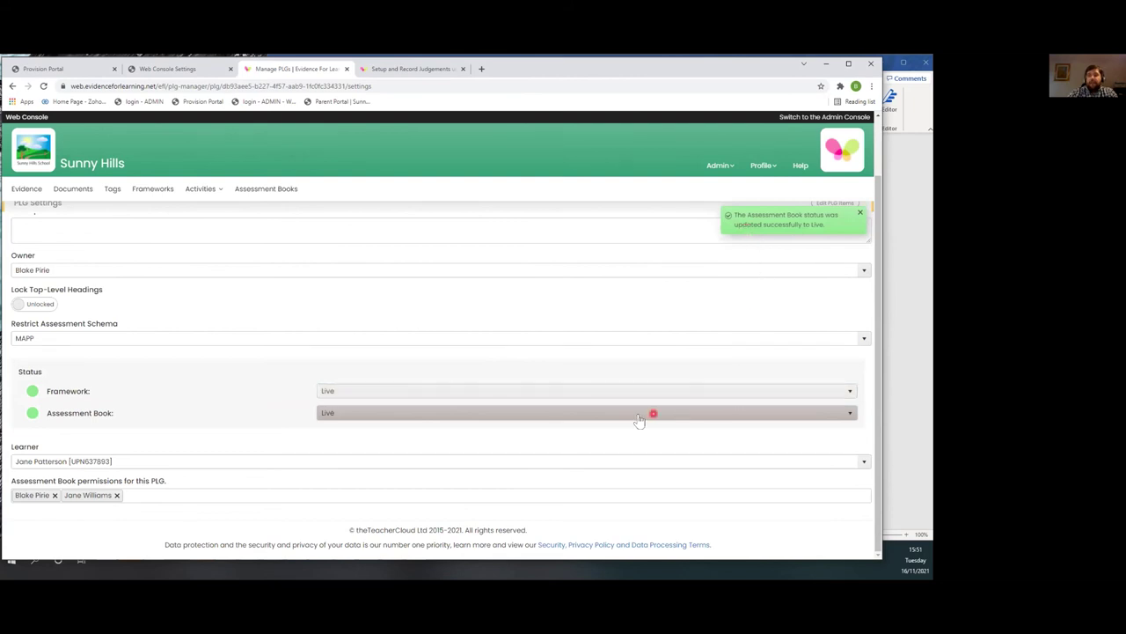
pyautogui.scroll(1, 642, 419)
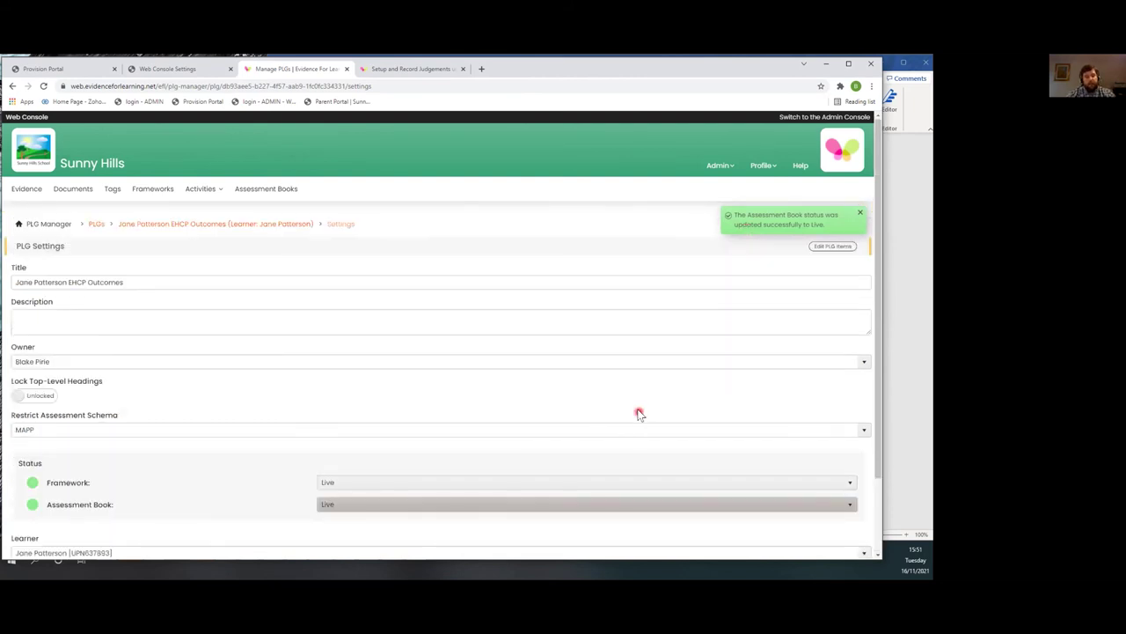
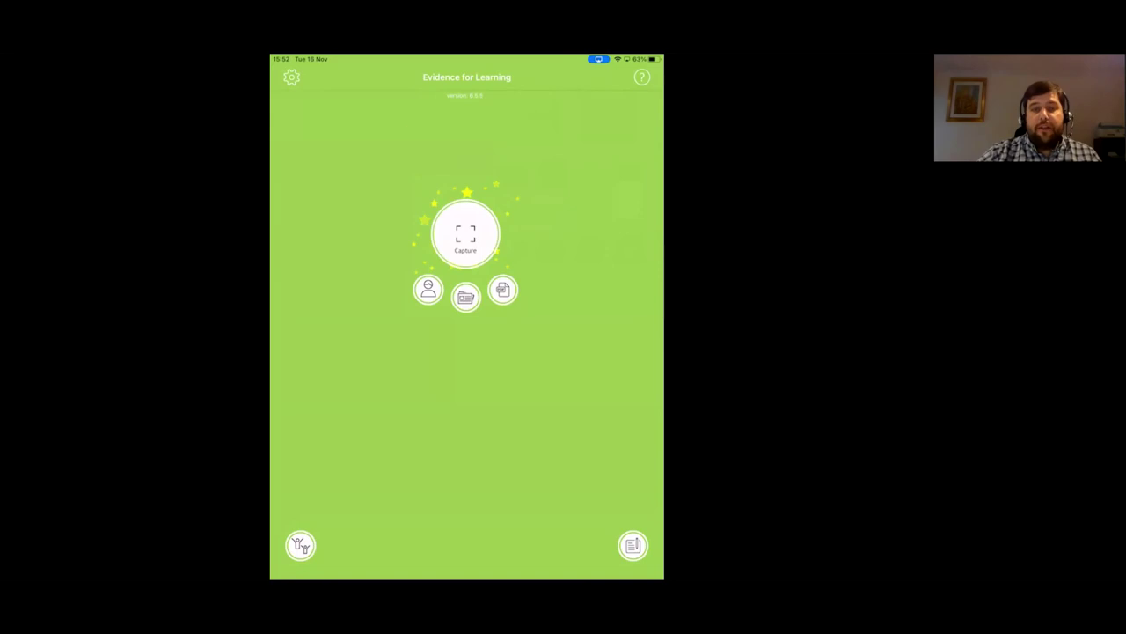
# Step: View the list of learners stored on this device under Device Admin settings
pyautogui.click(300, 83)
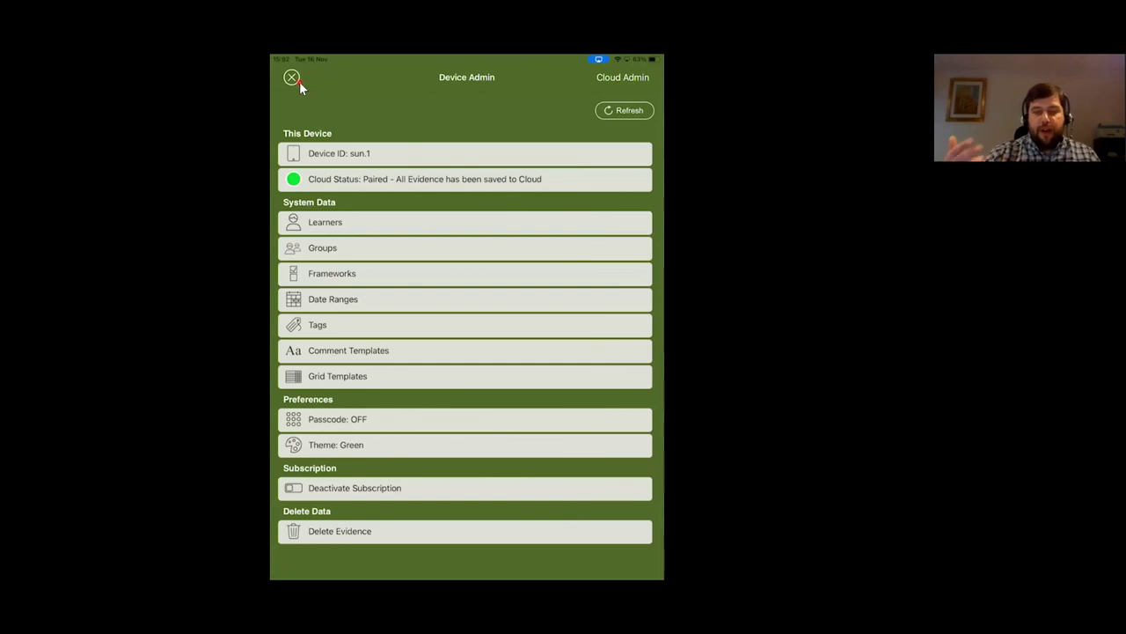
pyautogui.click(380, 231)
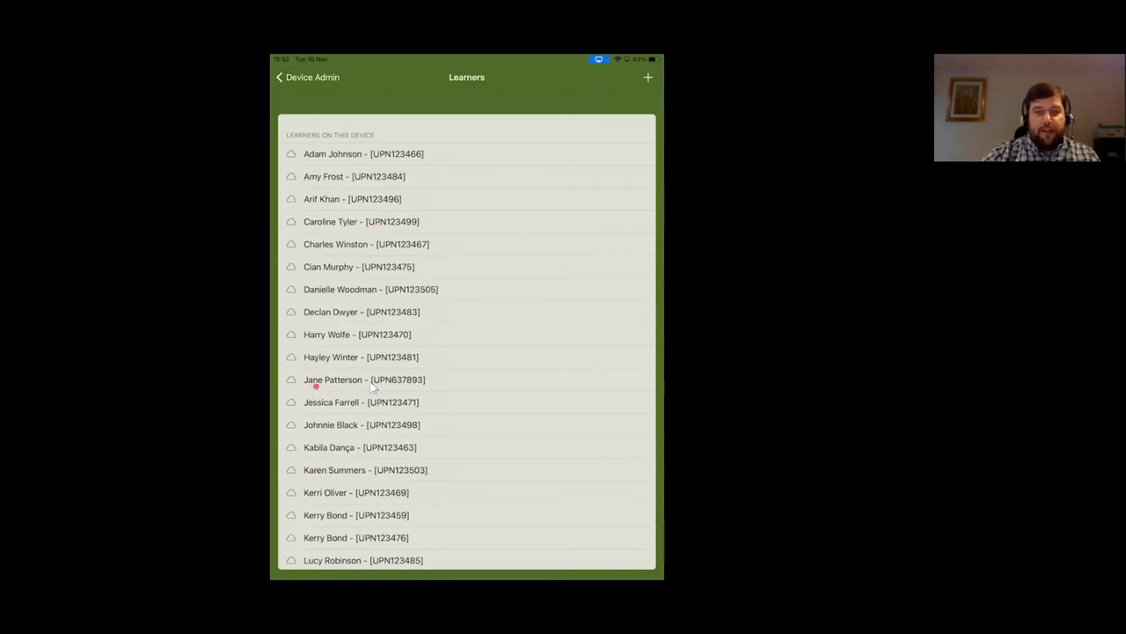
pyautogui.click(287, 91)
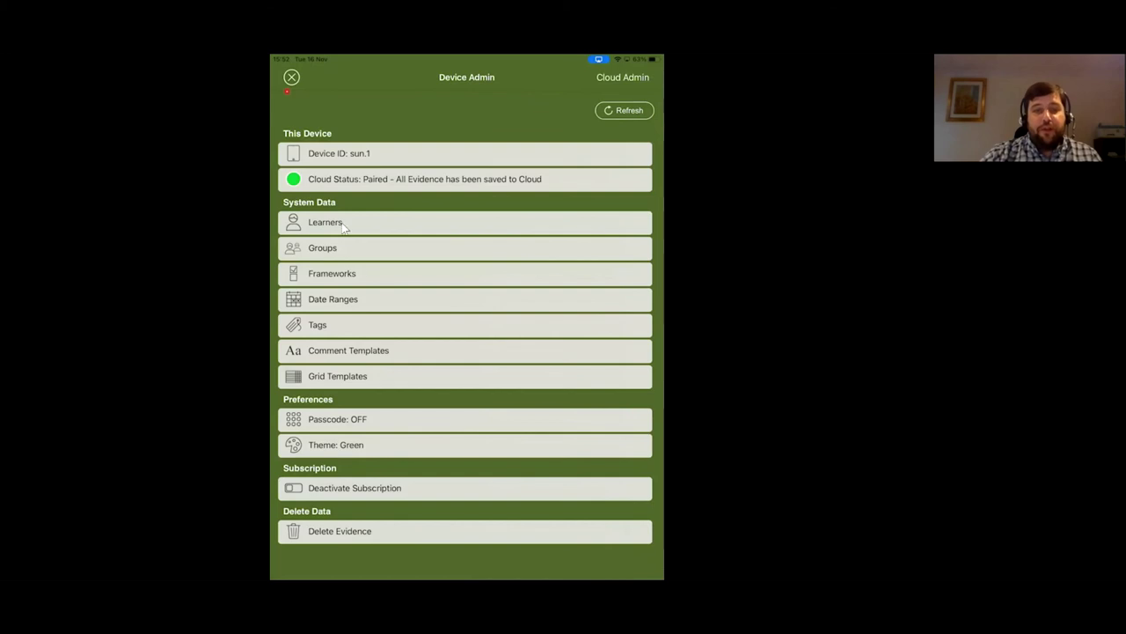
# Step: Download the pupil's EHCP Outcomes framework from Cloud Frameworks to the device, then return home
pyautogui.click(373, 280)
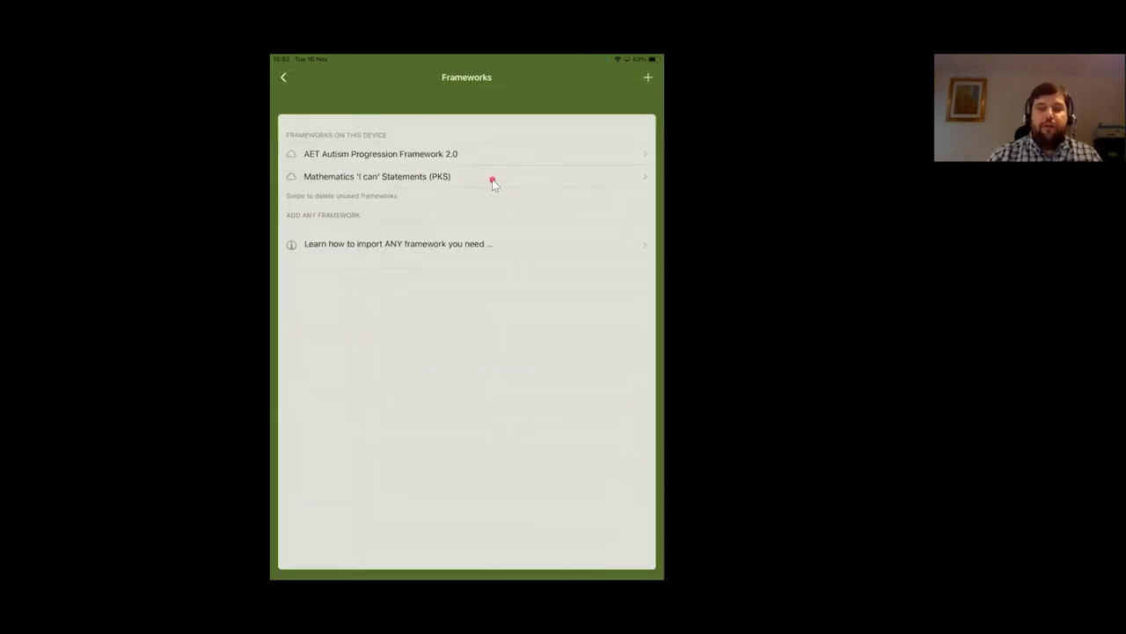
pyautogui.click(648, 84)
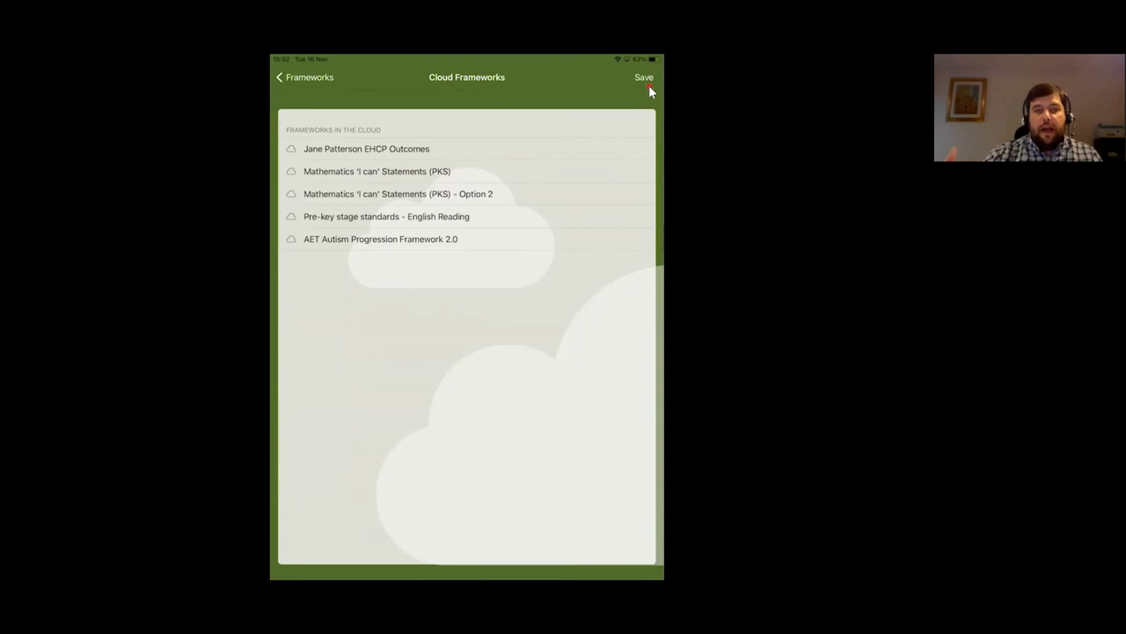
pyautogui.click(444, 150)
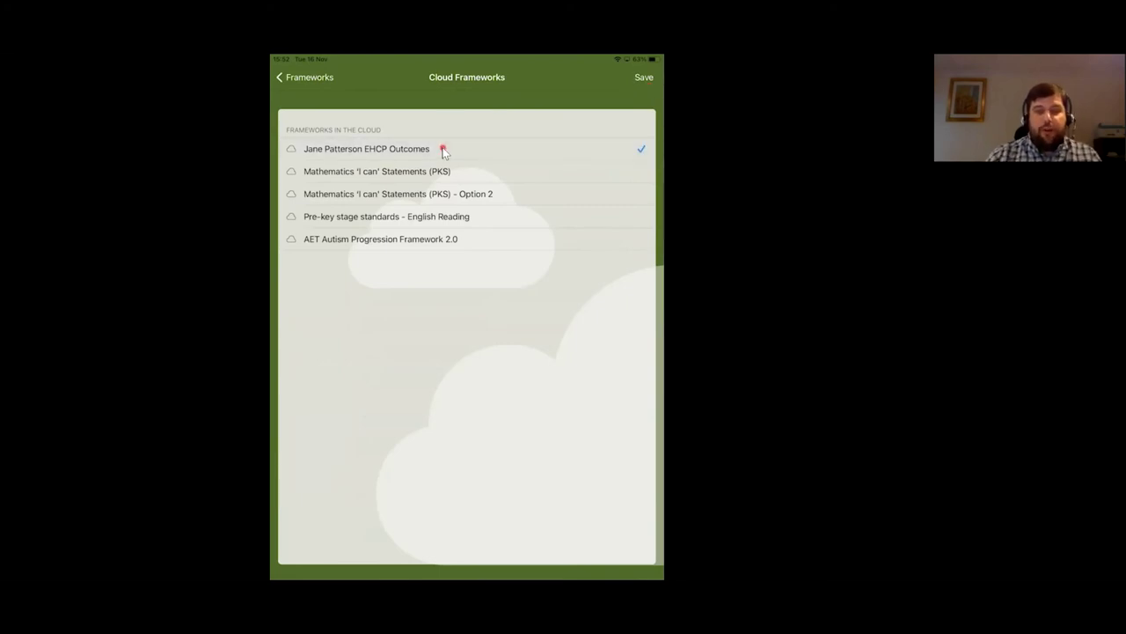
pyautogui.click(641, 88)
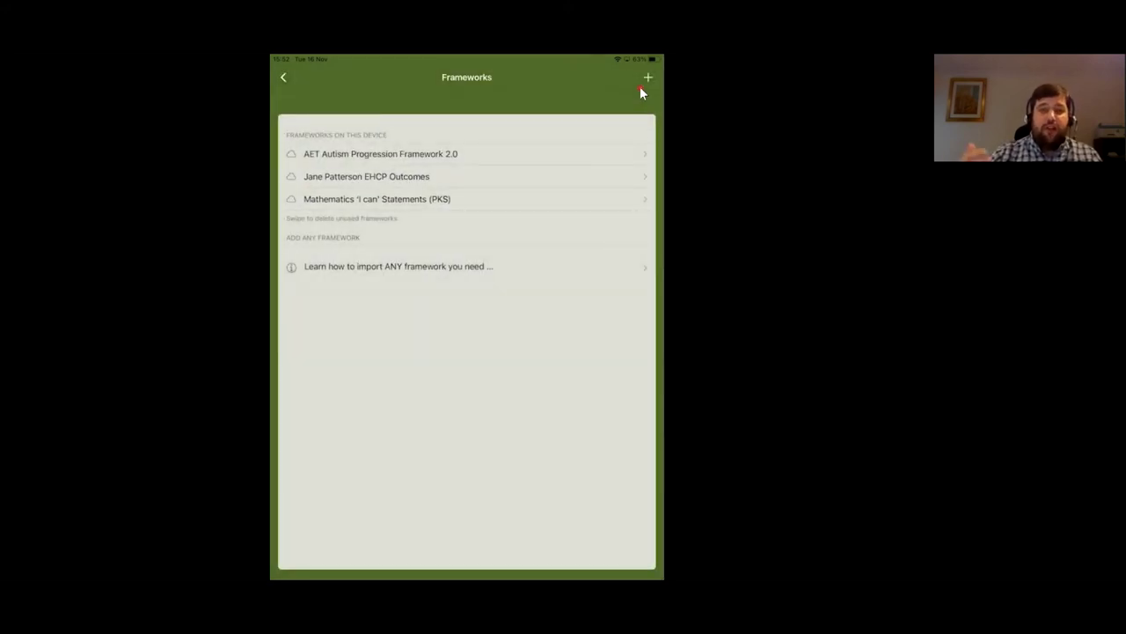
pyautogui.click(303, 90)
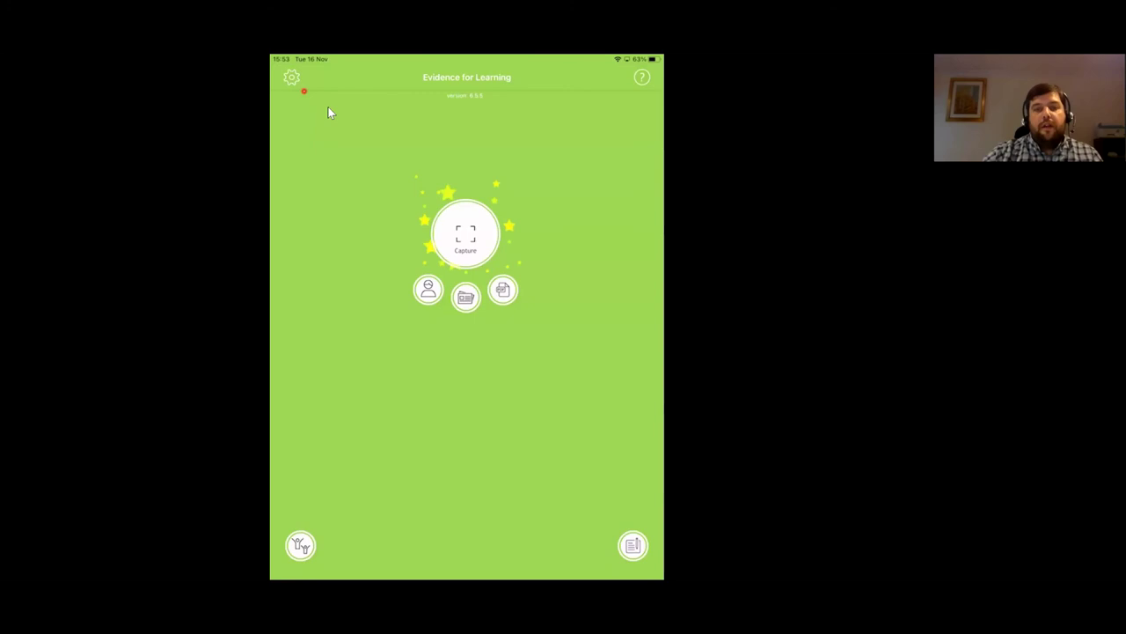
# Step: Start a new Capture Evidence record with the EHCP pupil picked from All Learners on this Device
pyautogui.click(485, 250)
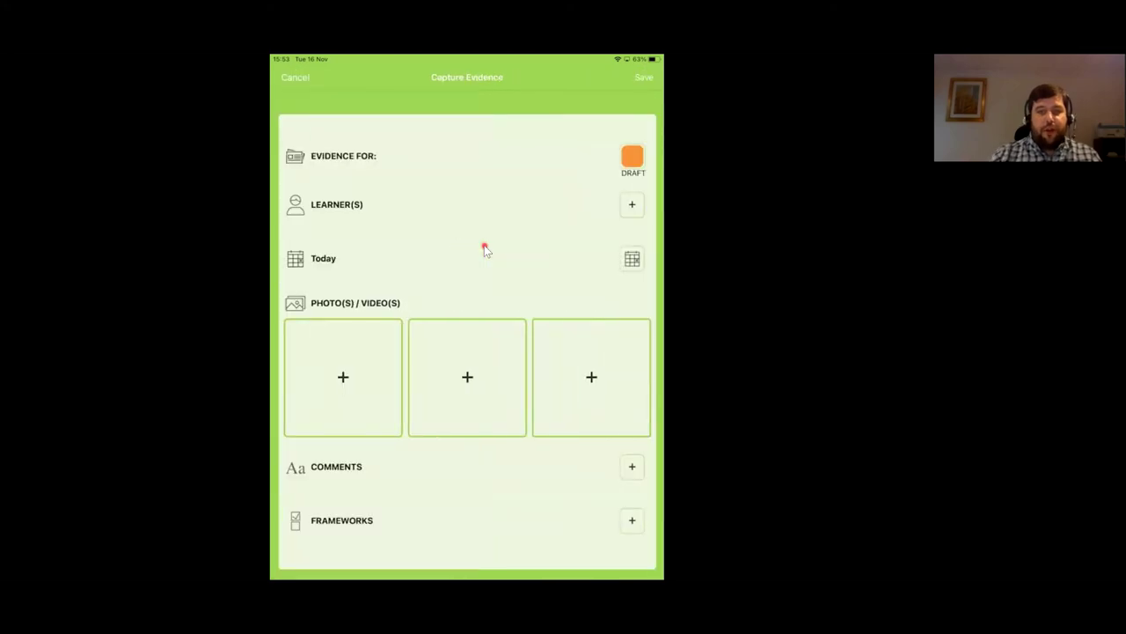
pyautogui.click(631, 208)
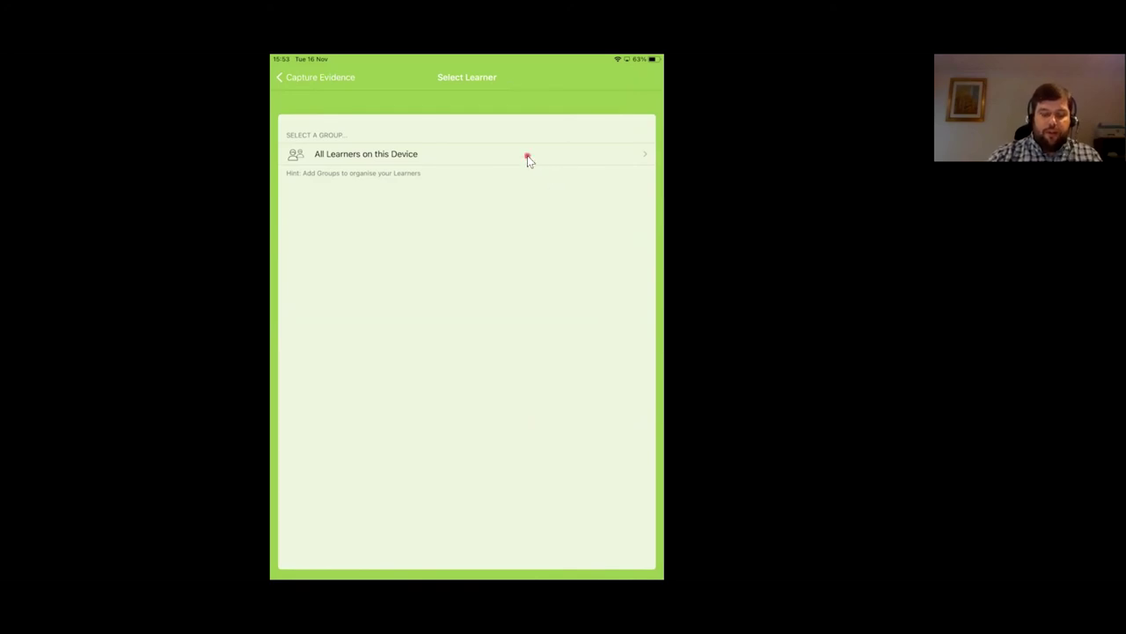
pyautogui.click(527, 159)
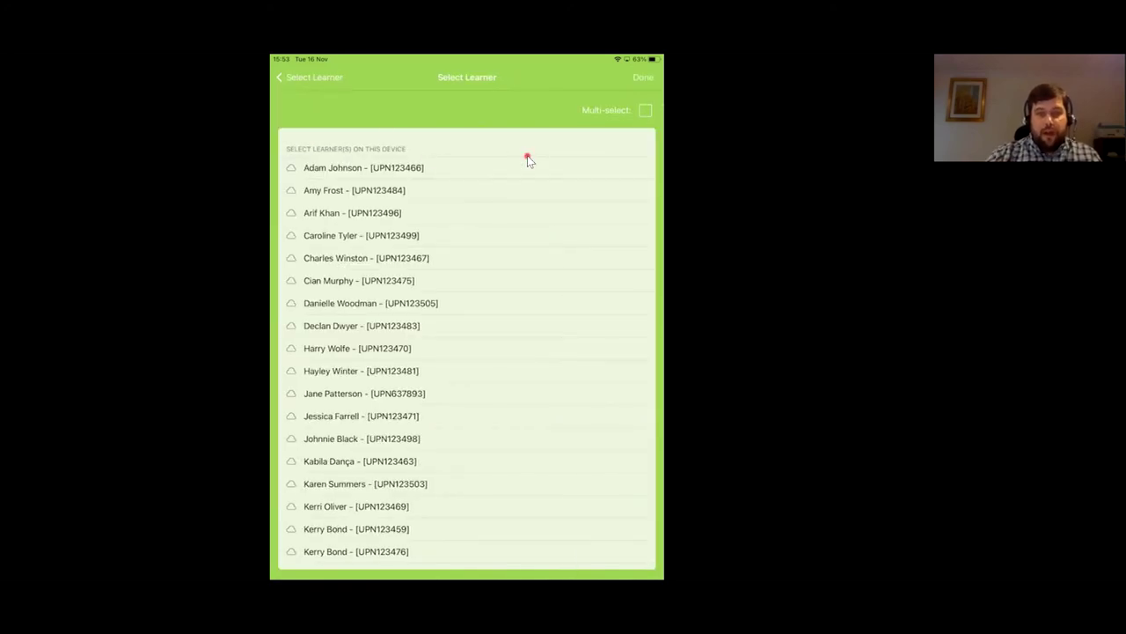
pyautogui.click(419, 393)
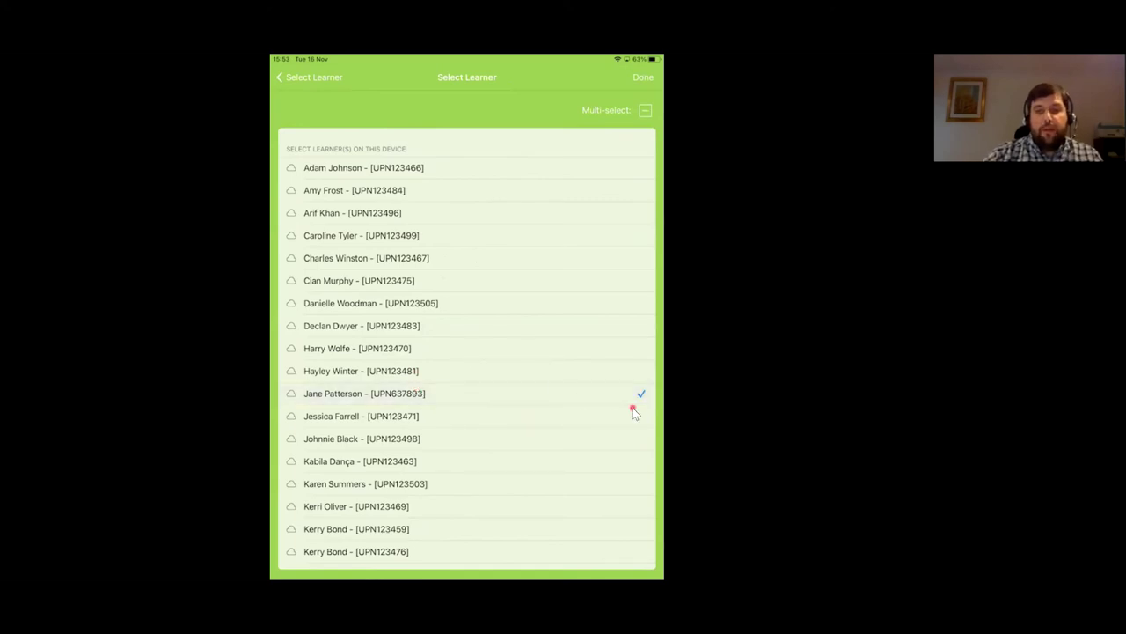
pyautogui.click(640, 82)
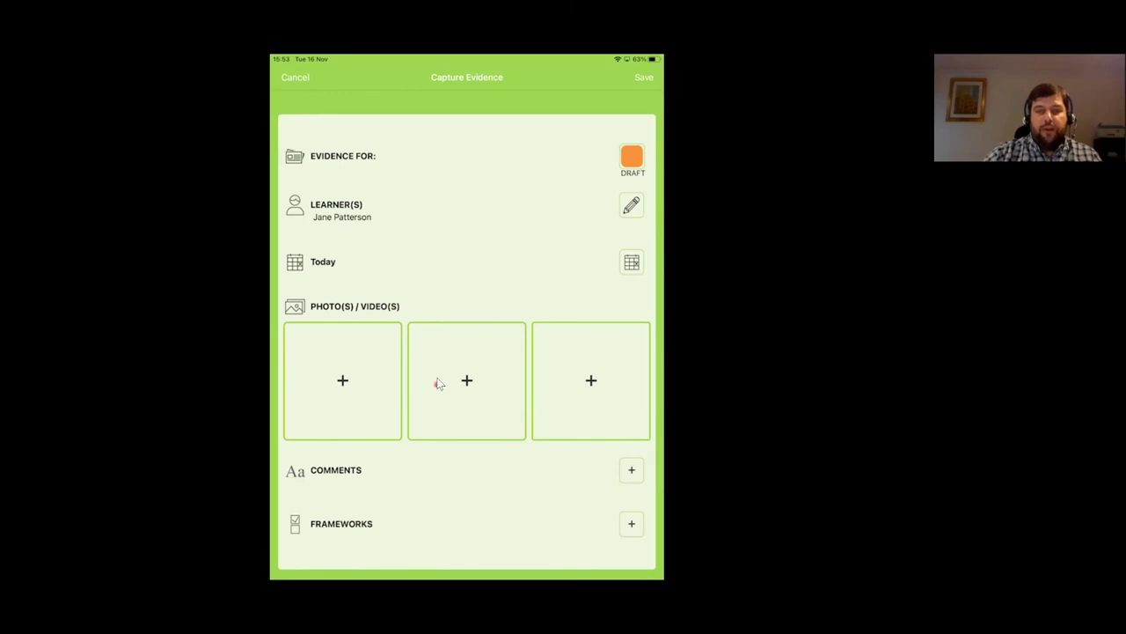
# Step: Attach the crayons photo from the Photo/Video Library to the evidence
pyautogui.click(306, 380)
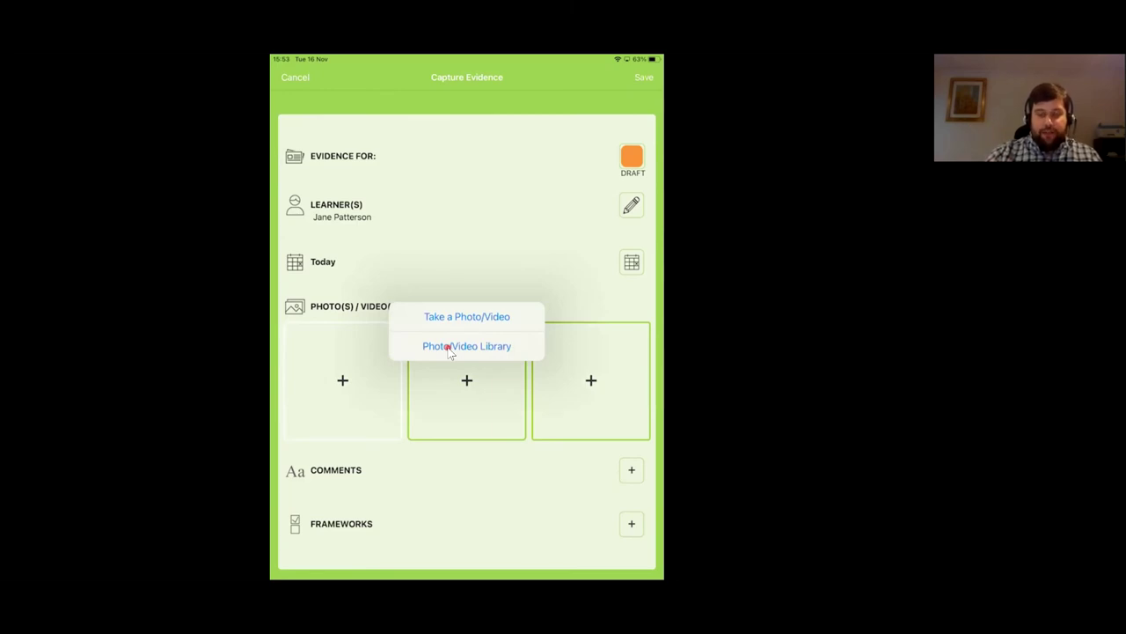
pyautogui.click(449, 347)
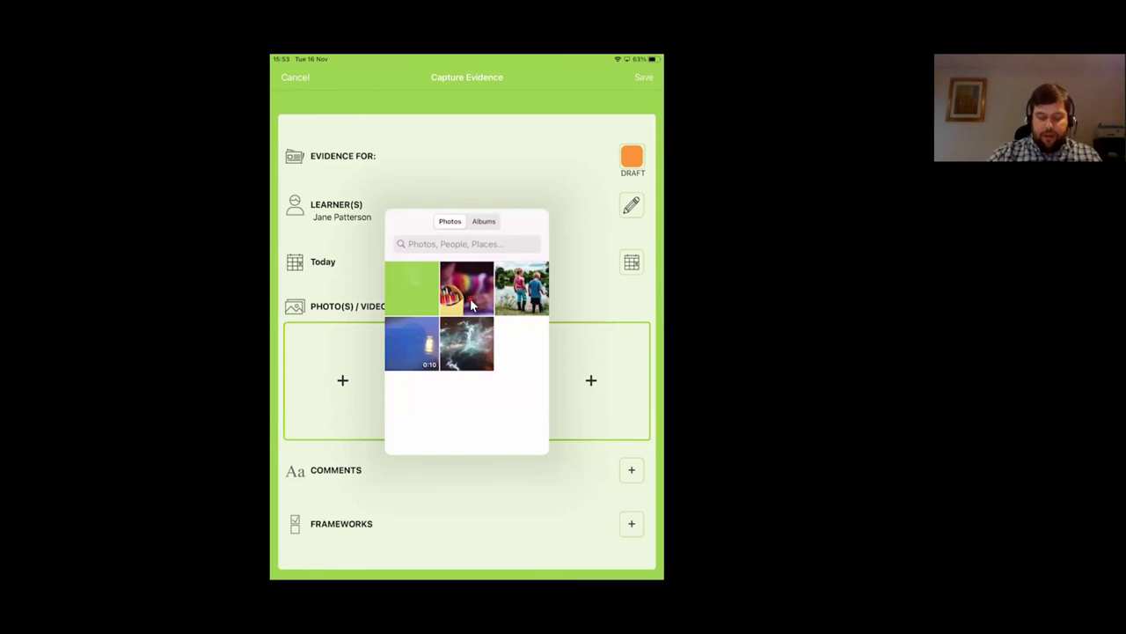
pyautogui.click(471, 304)
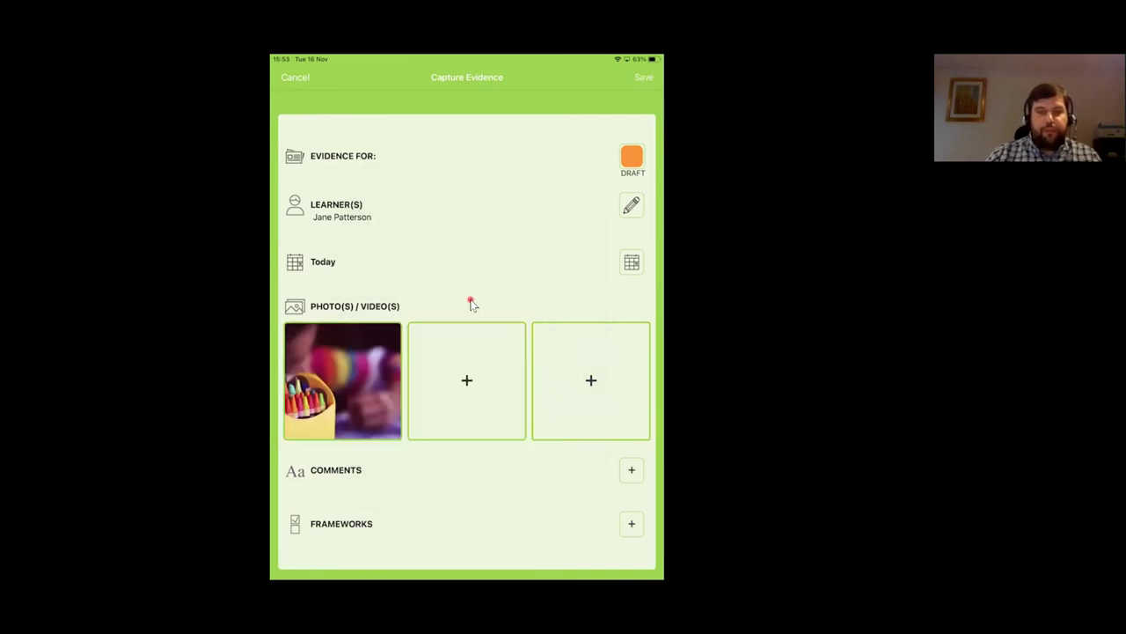
# Step: Add the comment 'Test' to the evidence
pyautogui.click(632, 472)
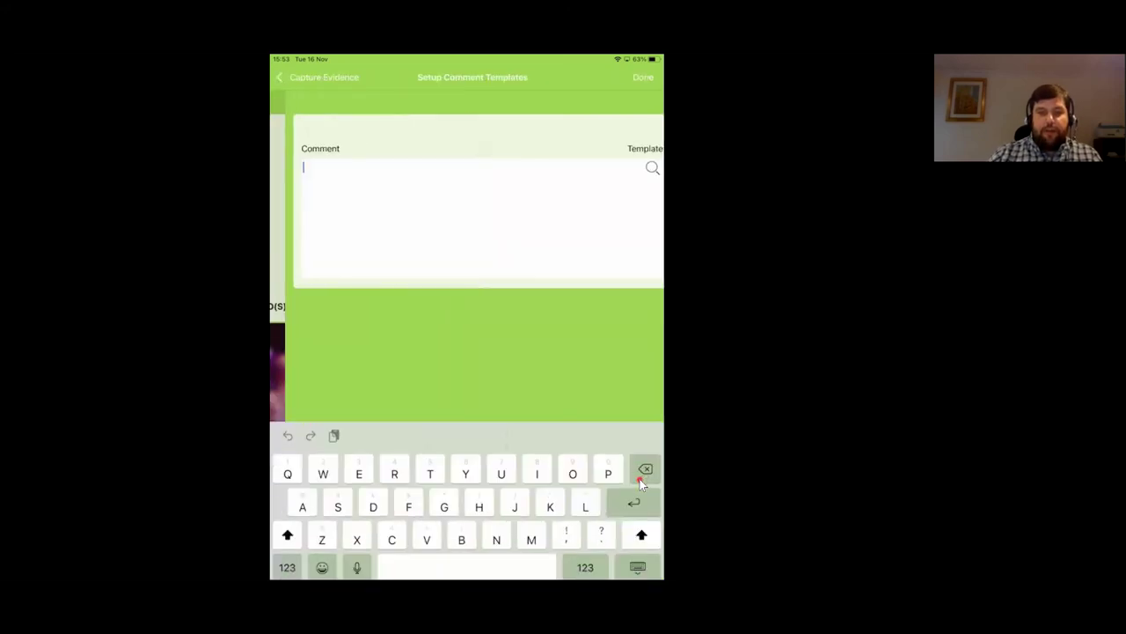
pyautogui.click(639, 172)
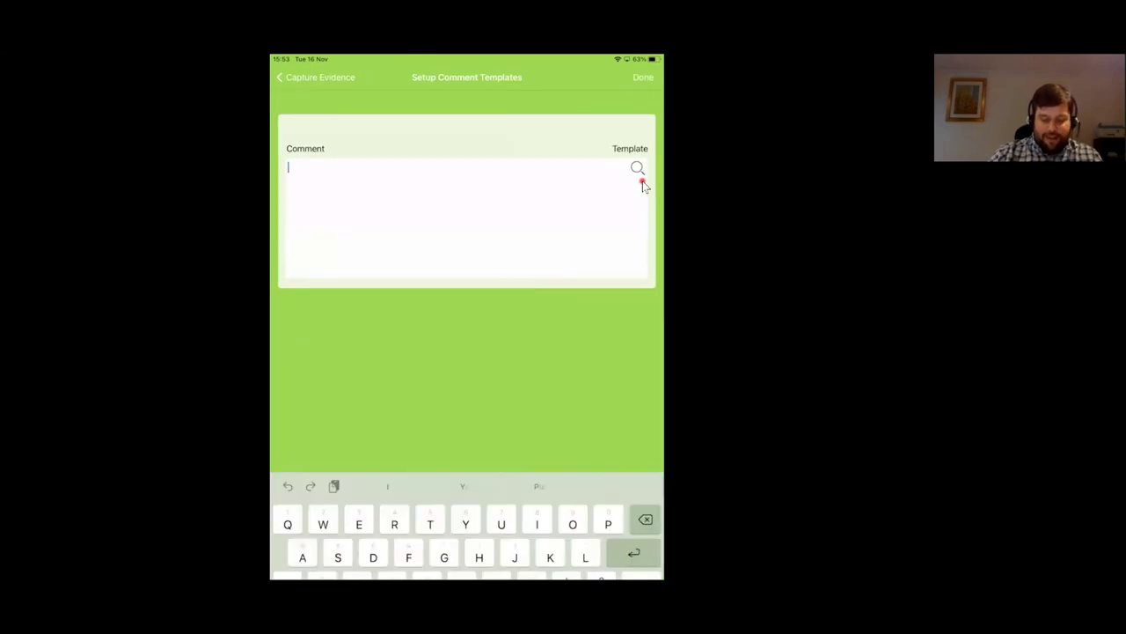
pyautogui.write('Test')
pyautogui.click(638, 91)
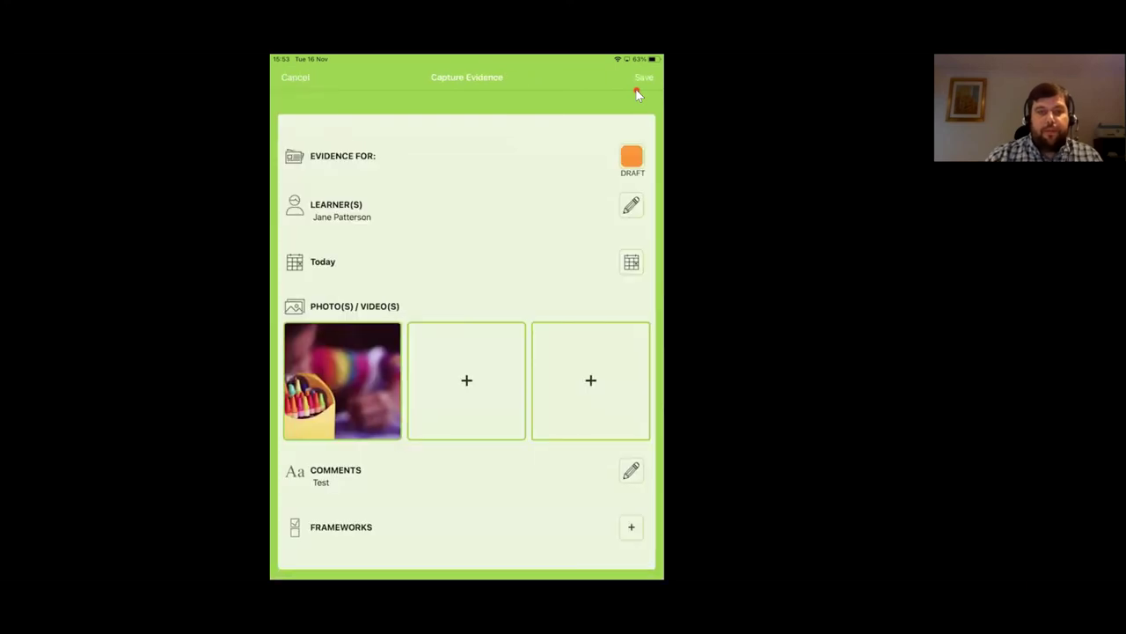
# Step: Link the evidence to the EHCP Outcomes short-term objective 'Explore stimuli and respond consistently…'
pyautogui.scroll(-3, 467, 352)
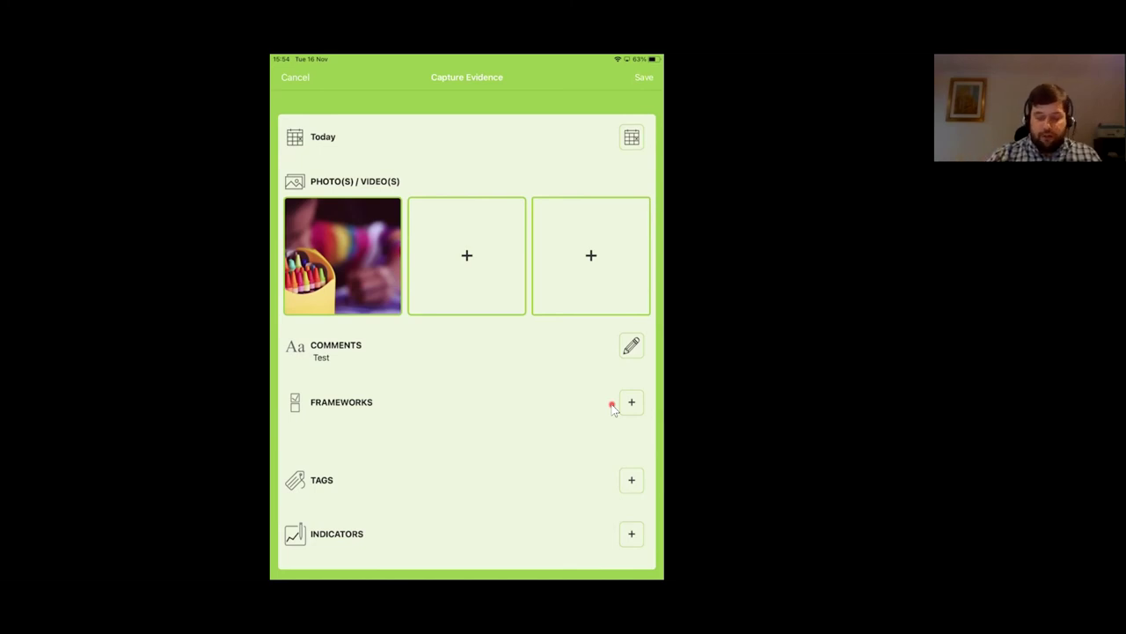
pyautogui.click(612, 406)
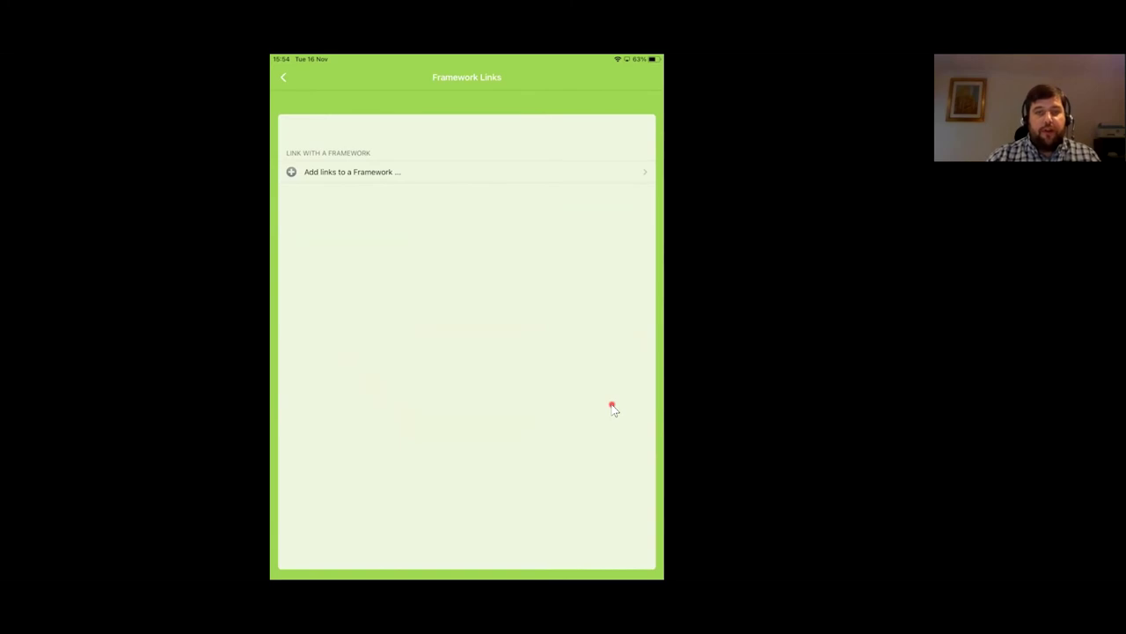
pyautogui.click(457, 179)
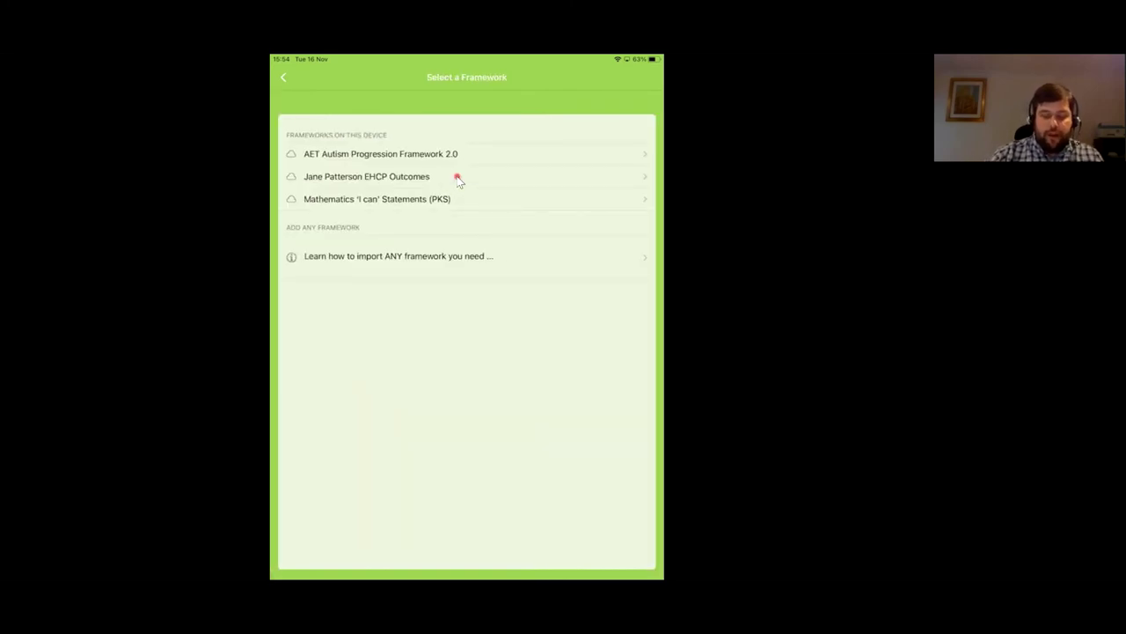
pyautogui.click(458, 180)
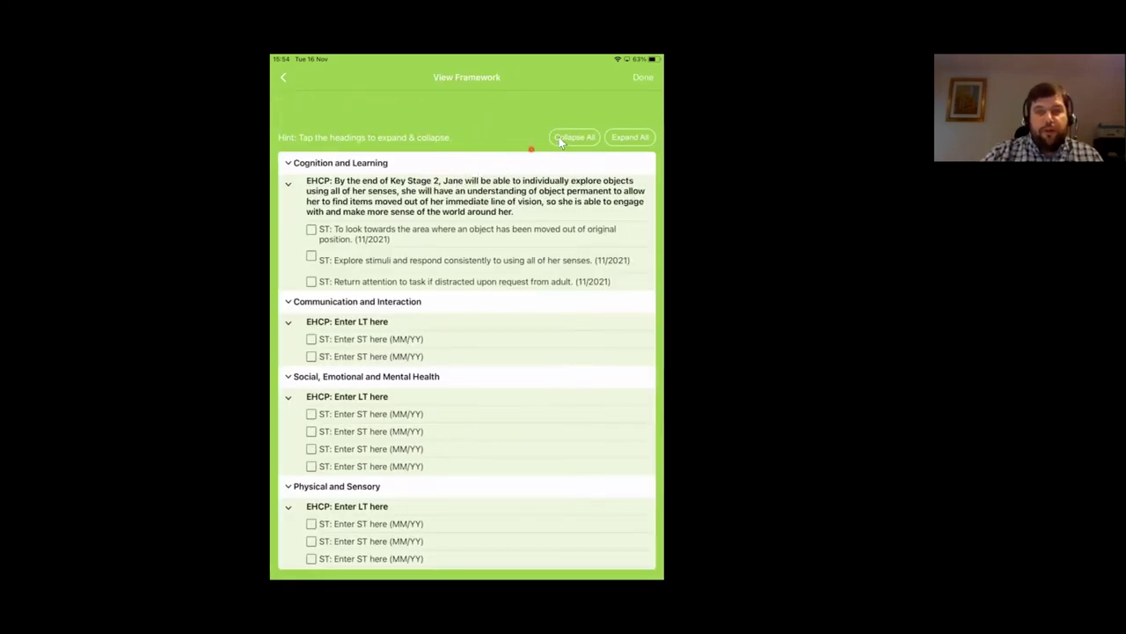
pyautogui.click(560, 138)
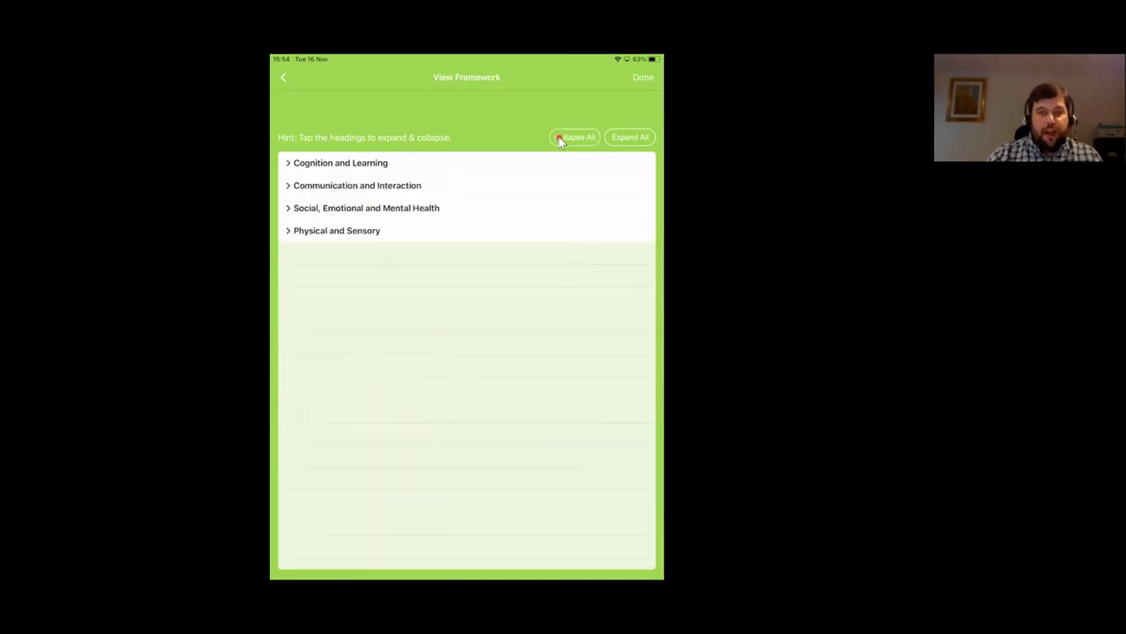
pyautogui.click(394, 180)
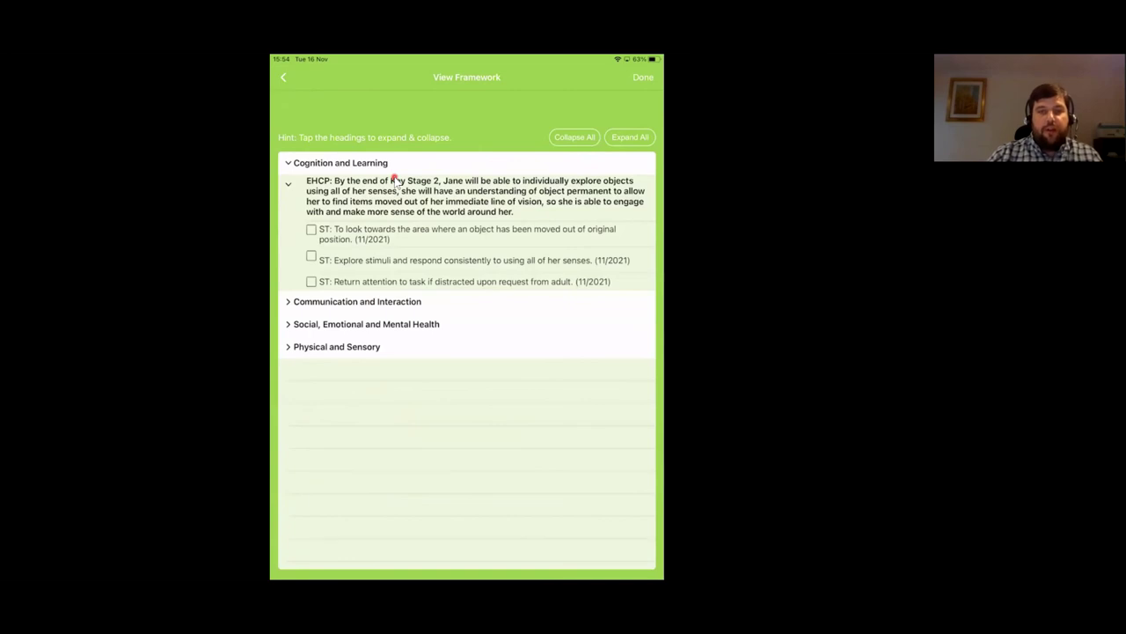
pyautogui.click(619, 139)
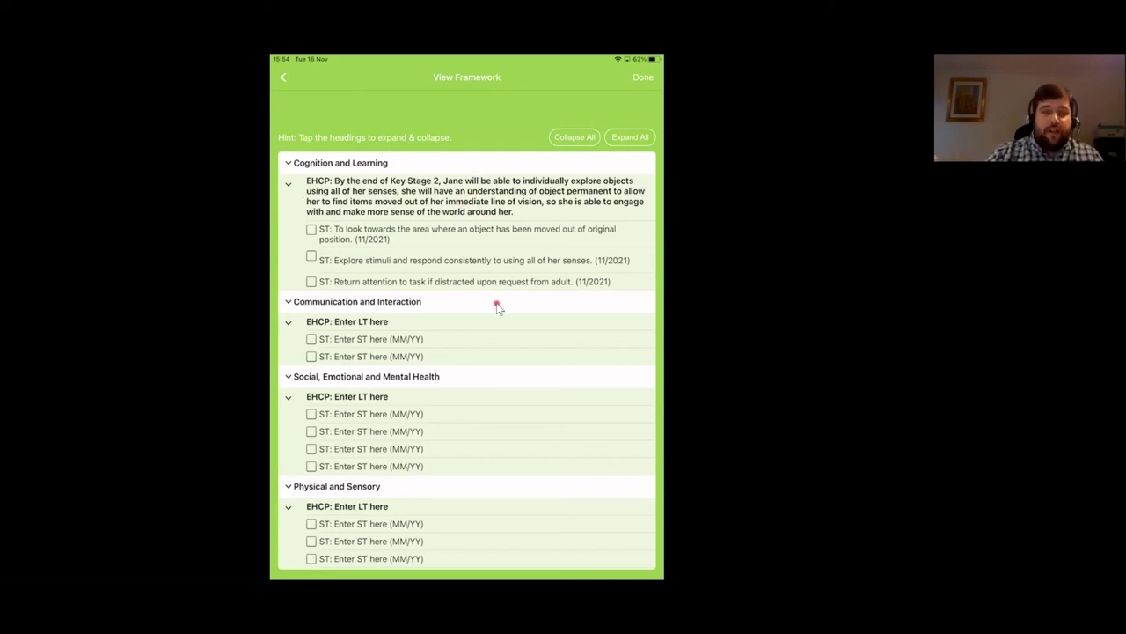
pyautogui.click(404, 262)
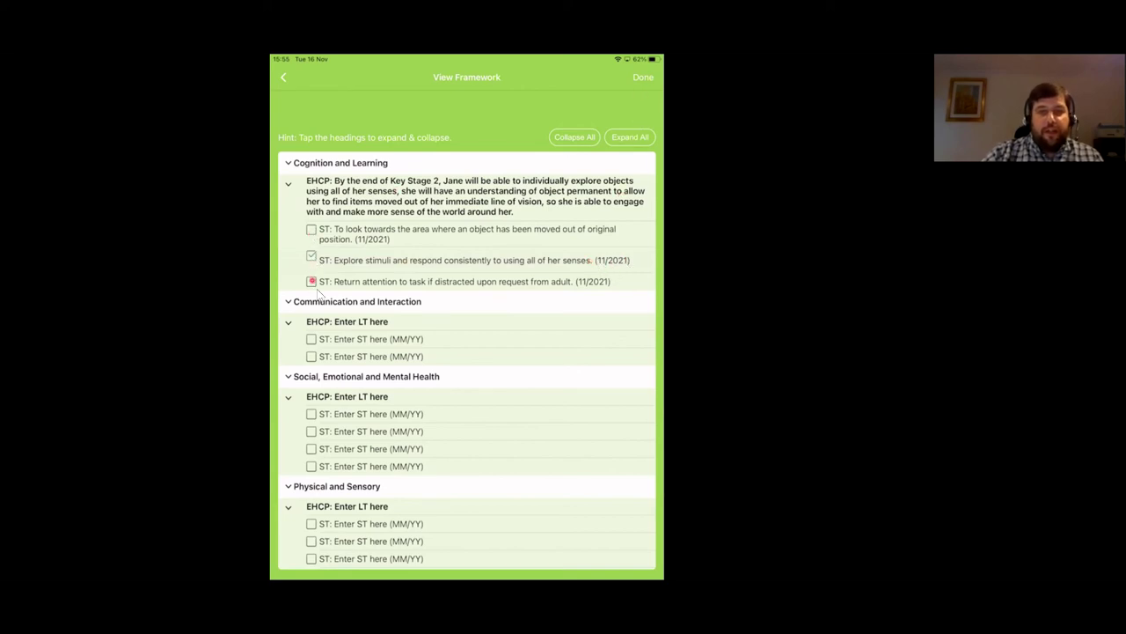
pyautogui.click(640, 89)
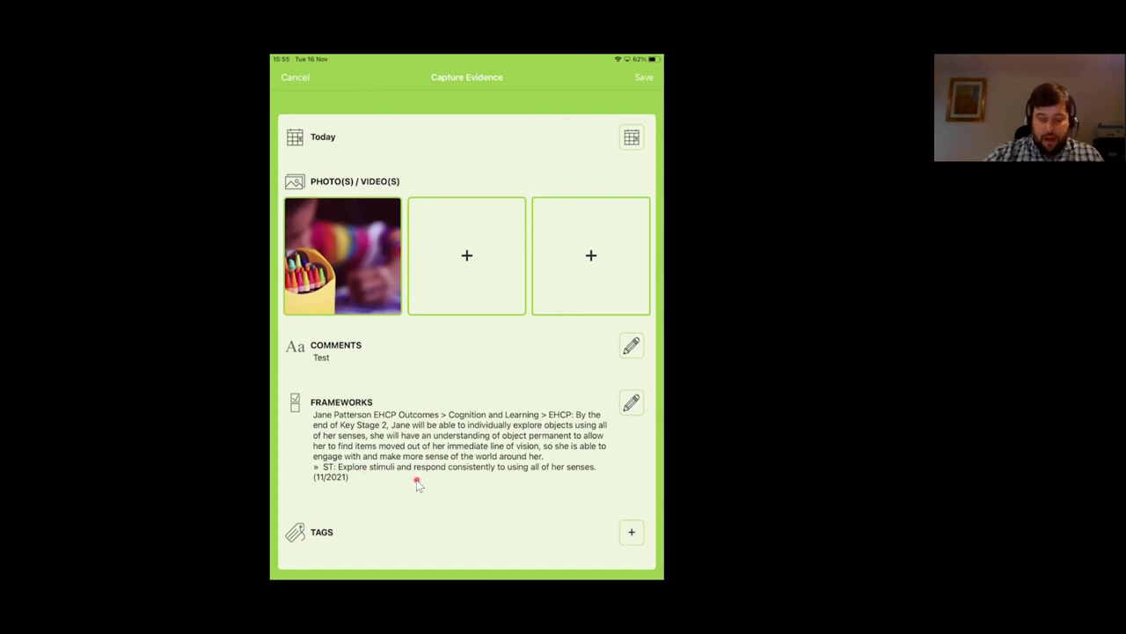
# Step: Switch the evidence status from DRAFT to complete and save the record
pyautogui.scroll(-3, 417, 483)
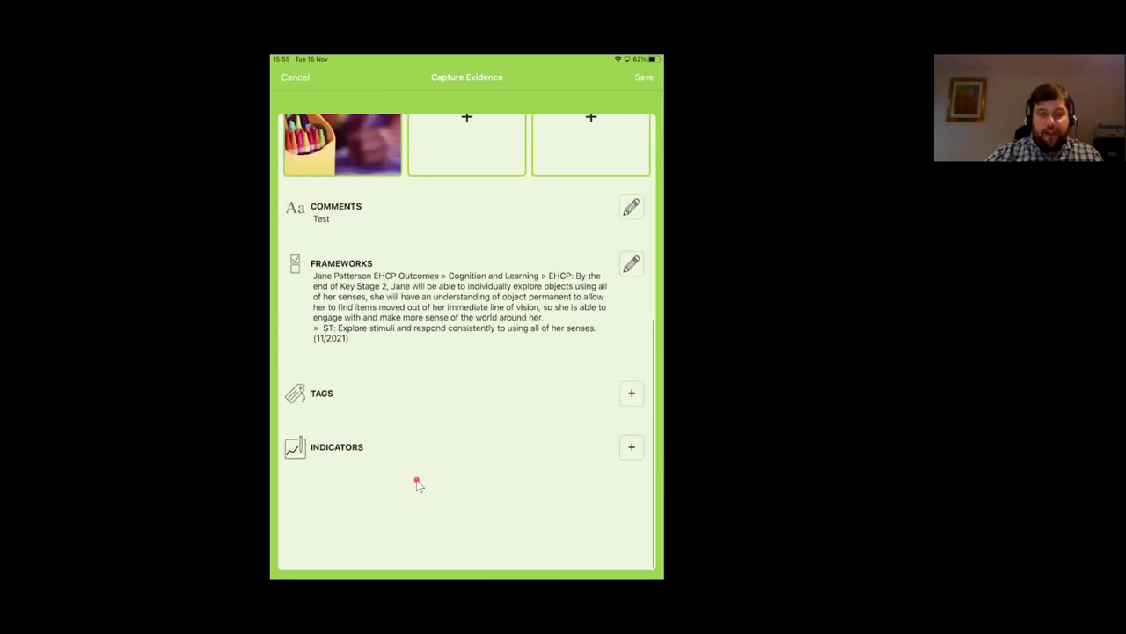
pyautogui.scroll(5, 417, 483)
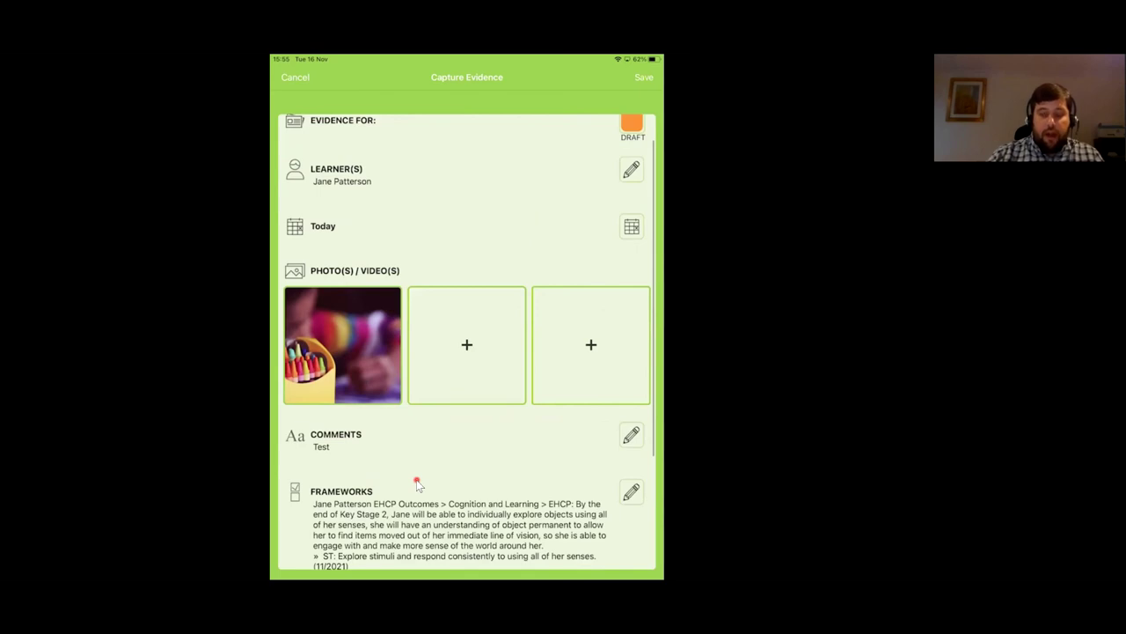
pyautogui.scroll(2, 417, 483)
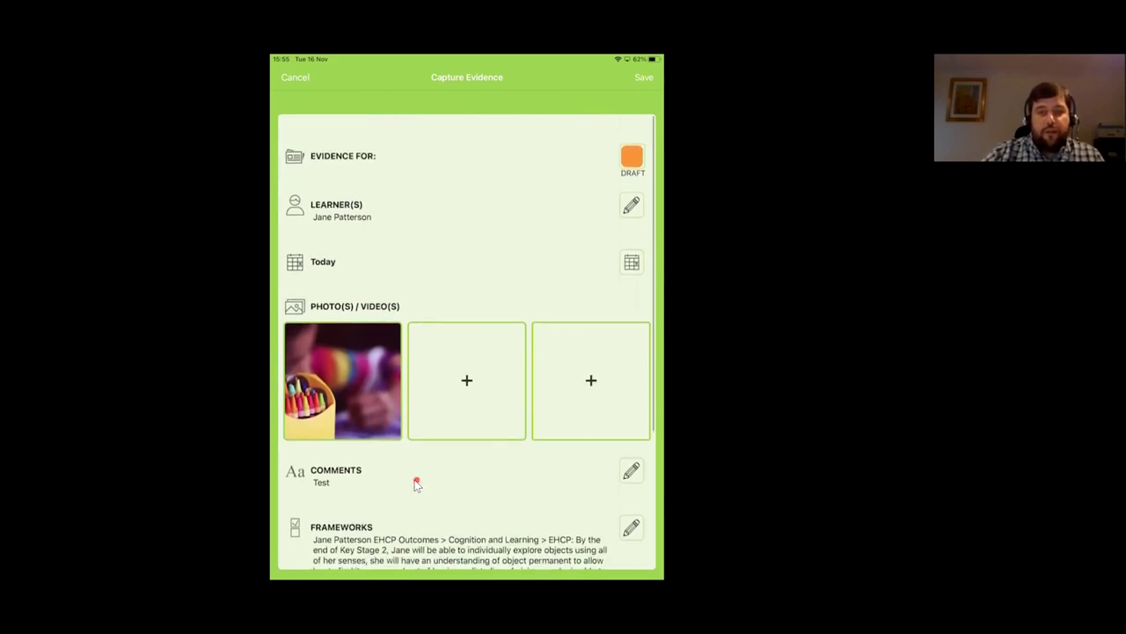
pyautogui.click(630, 160)
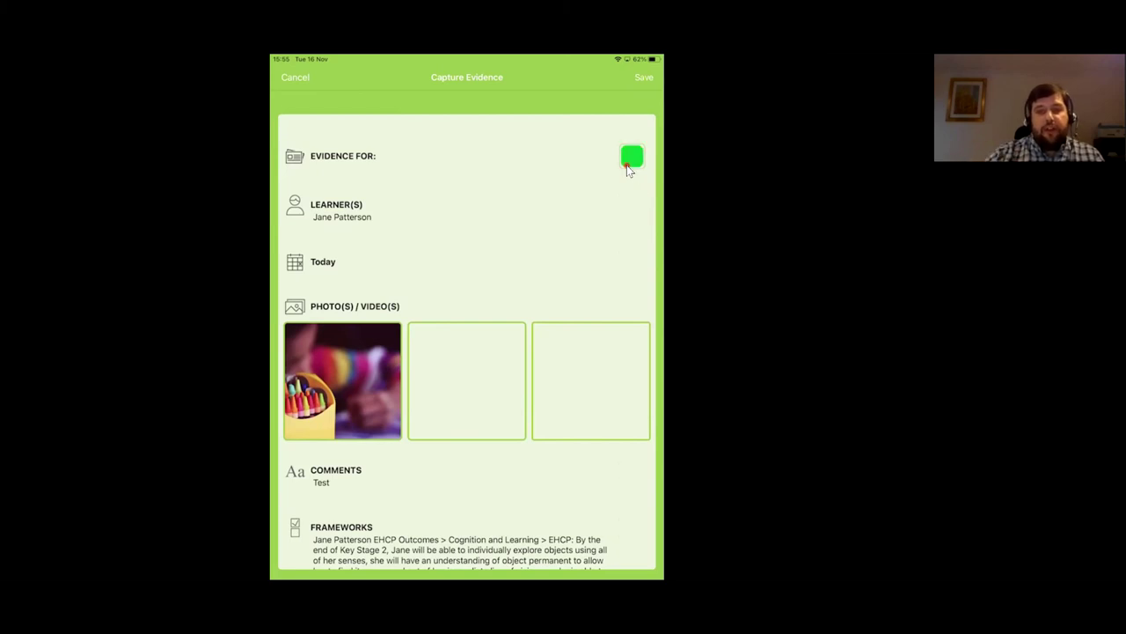
pyautogui.click(641, 90)
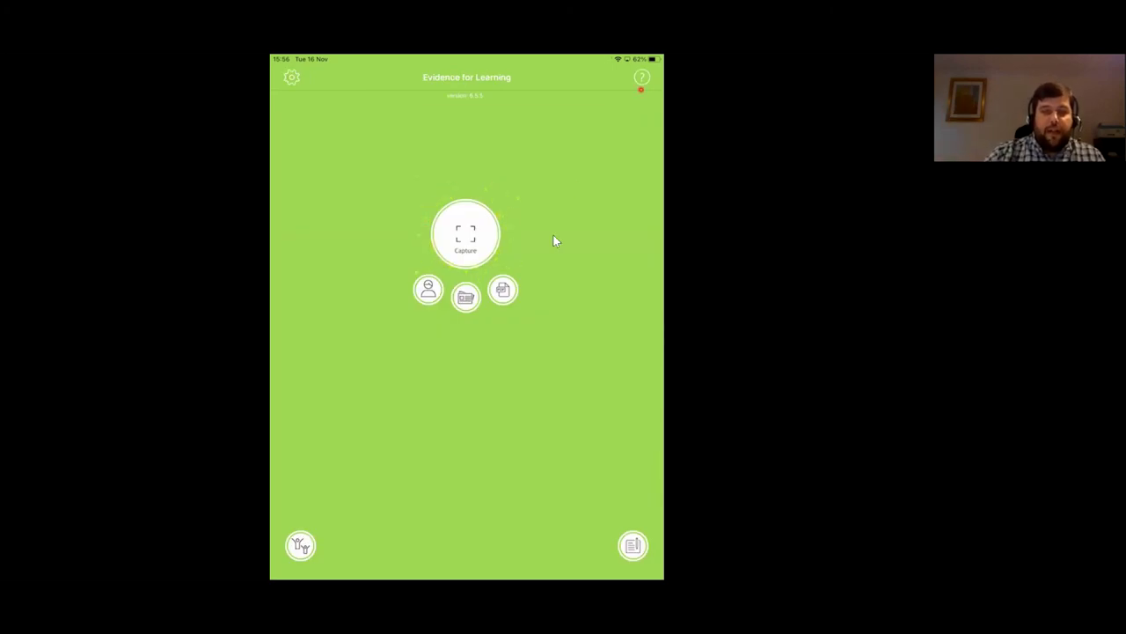
# Step: Log in to Assessment with the user login and open the pupil's EHCP Outcomes book
pyautogui.click(632, 545)
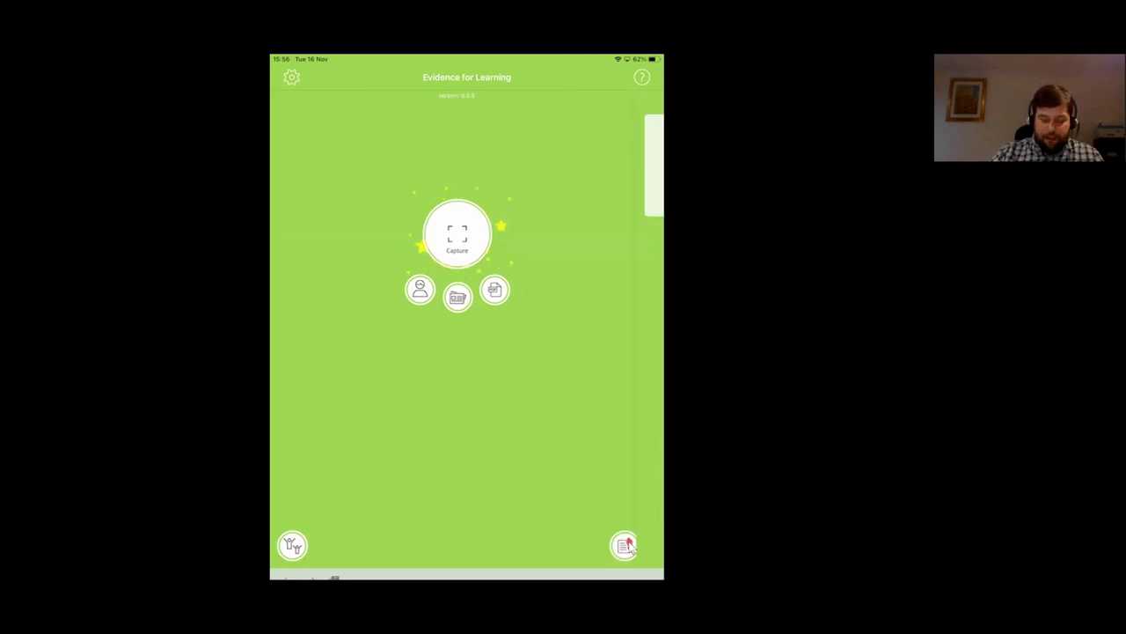
pyautogui.write('blake')
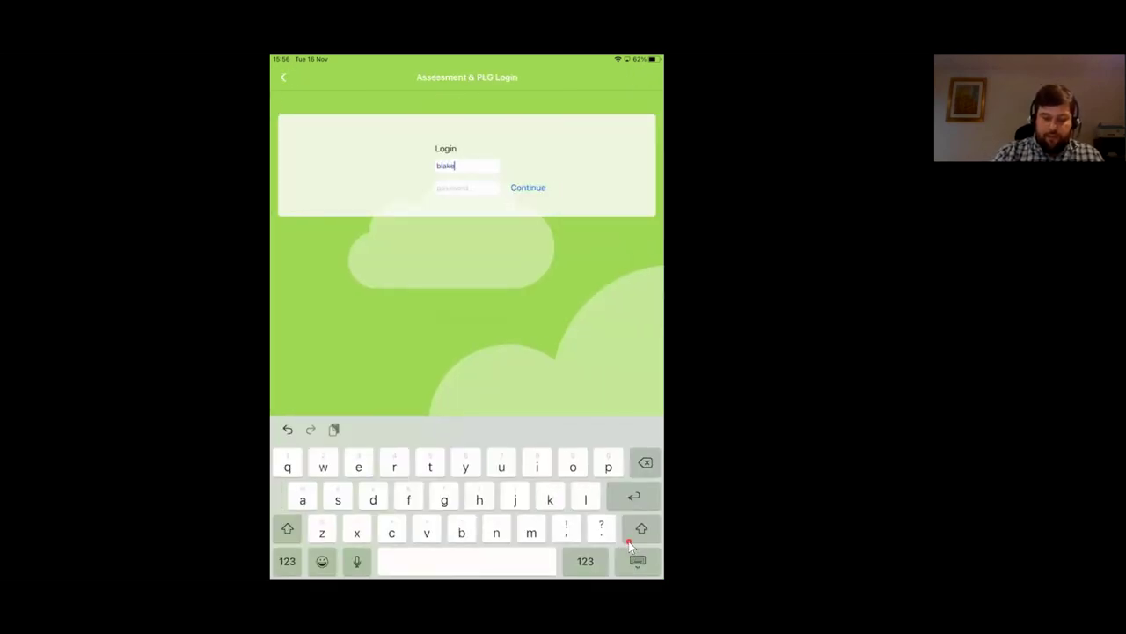
pyautogui.click(630, 546)
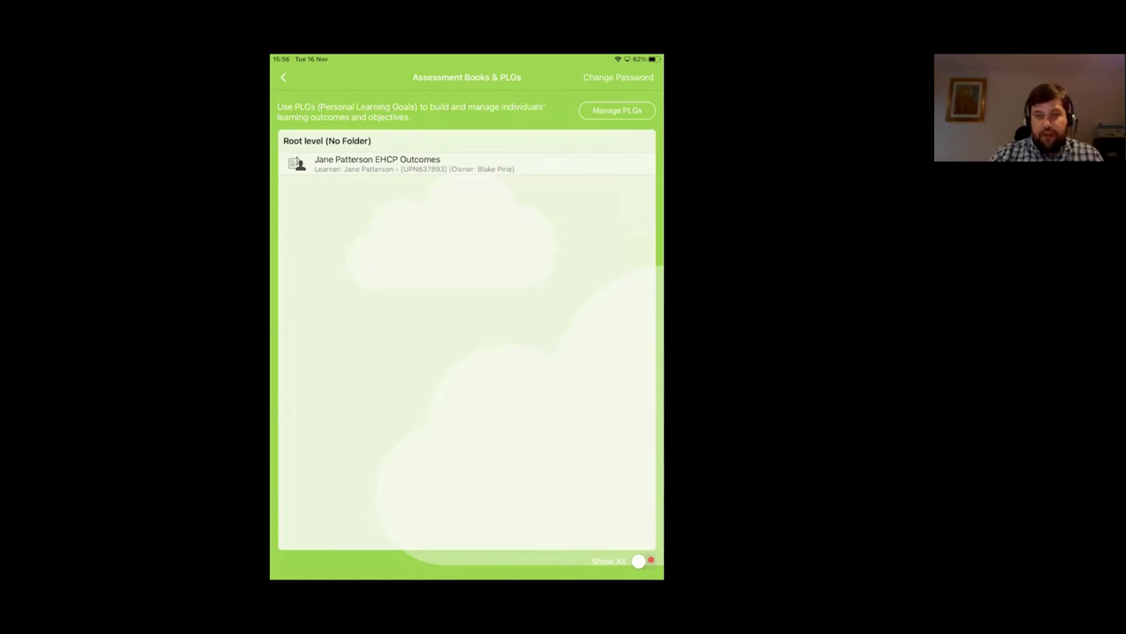
pyautogui.click(644, 560)
pyautogui.click(644, 560)
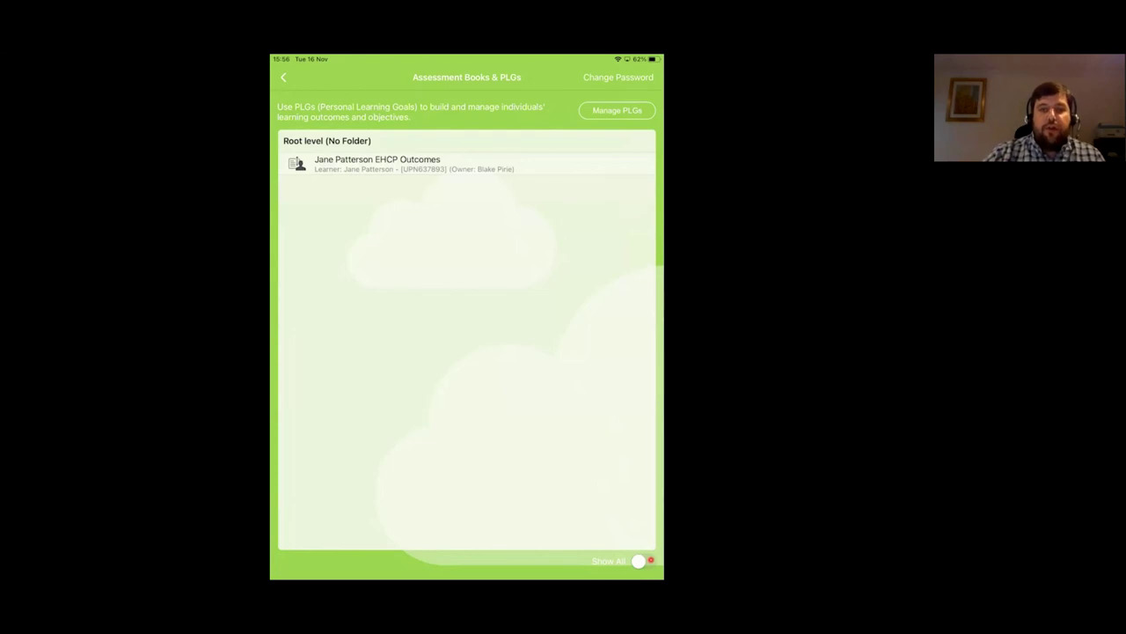
pyautogui.click(465, 169)
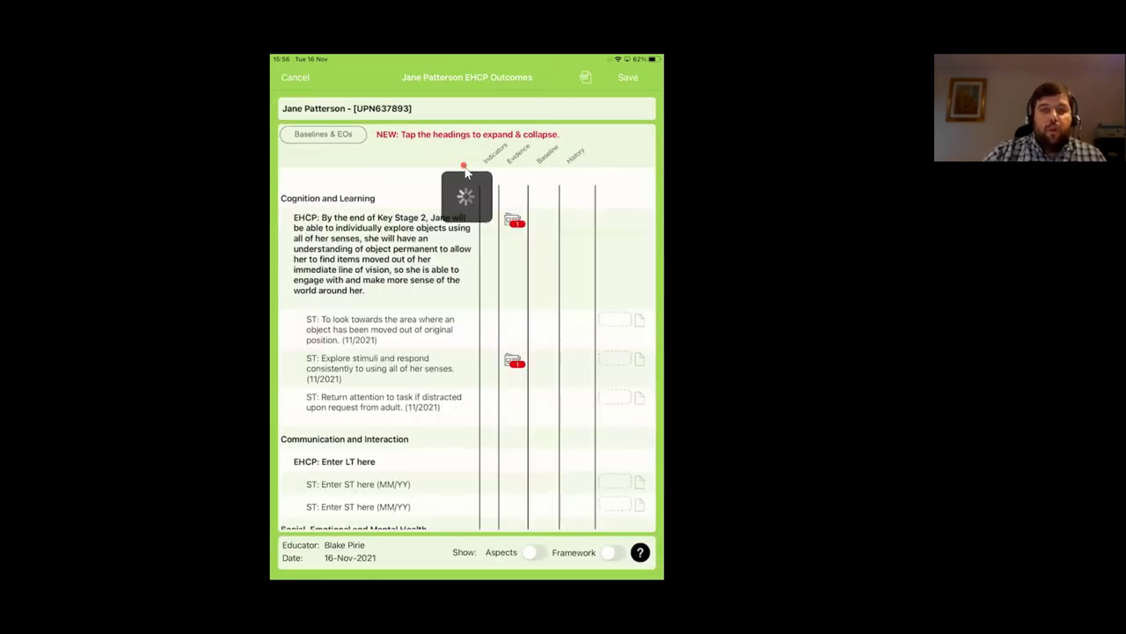
# Step: Check the photo evidence on the Explore stimuli row, then bring up an objective's 1–10 rating scales
pyautogui.click(515, 364)
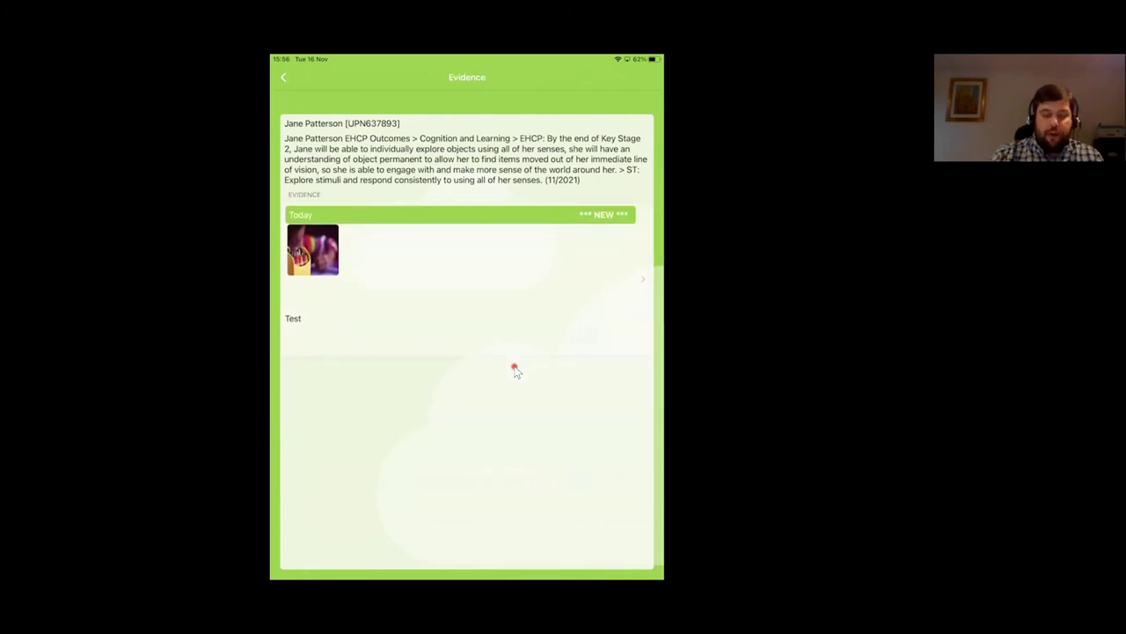
pyautogui.press('Escape')
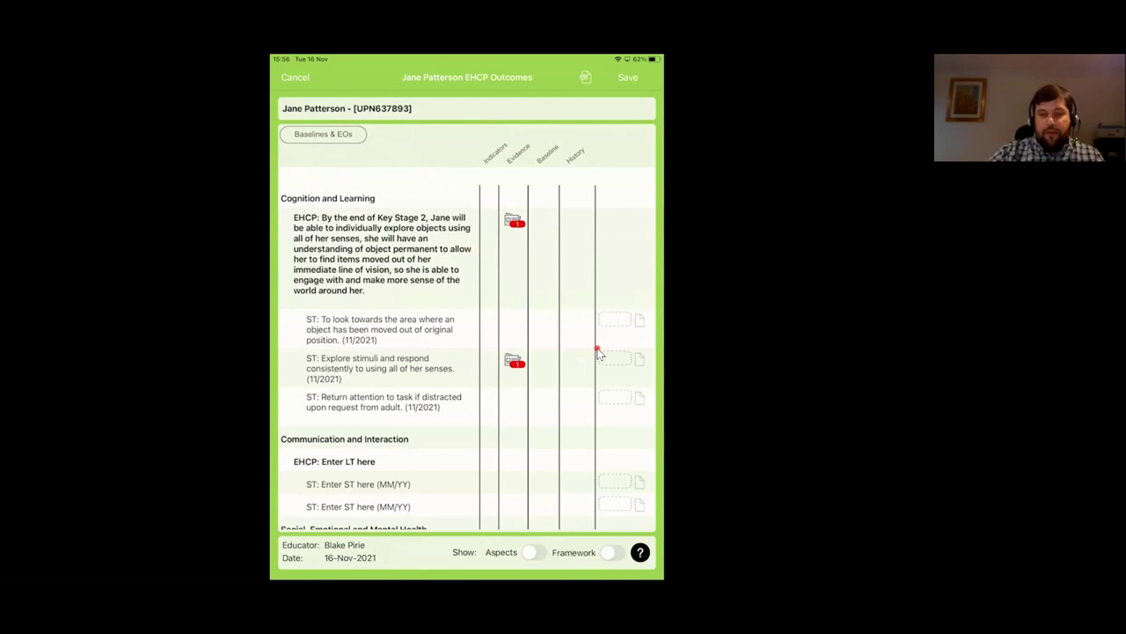
pyautogui.click(602, 359)
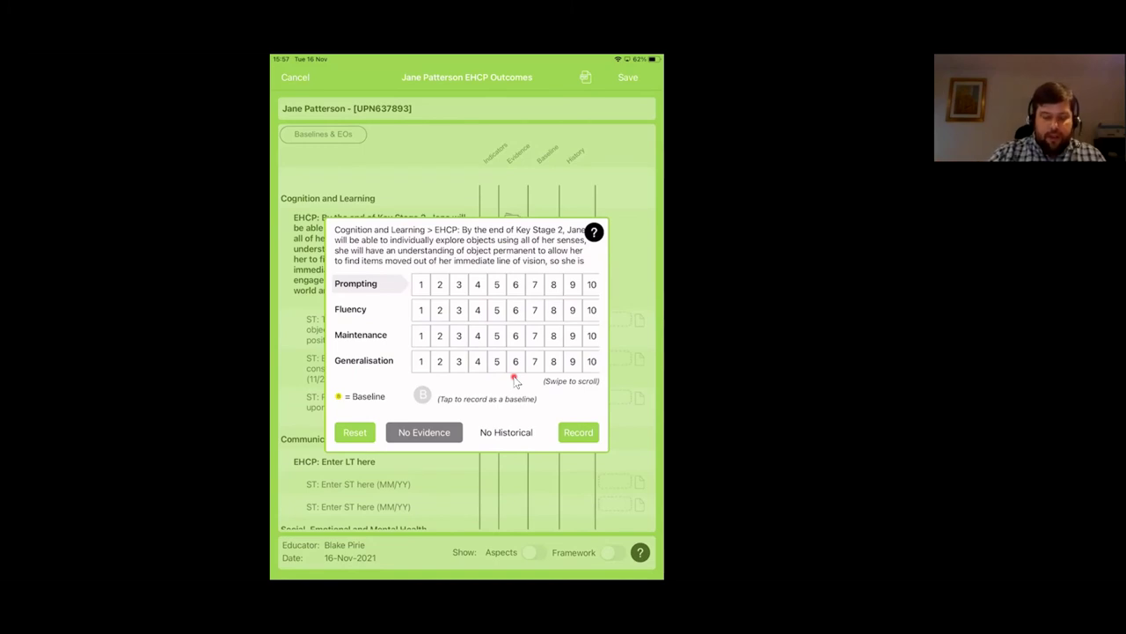
# Step: Dismiss the rating scales, including those for the first objective, without recording any ratings
pyautogui.click(514, 378)
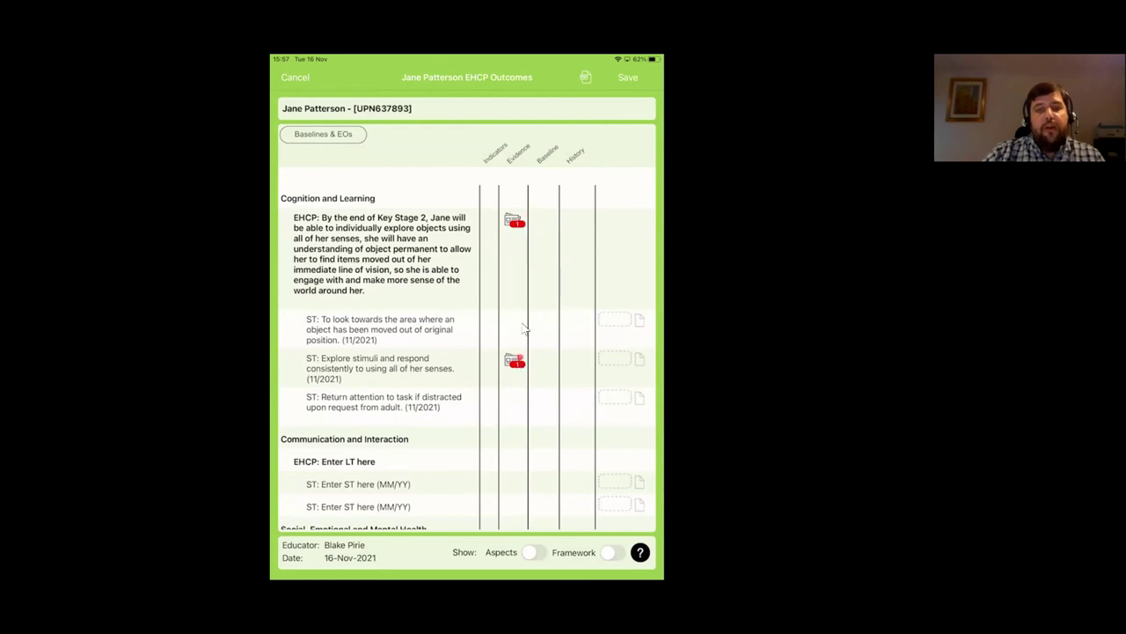
pyautogui.click(622, 327)
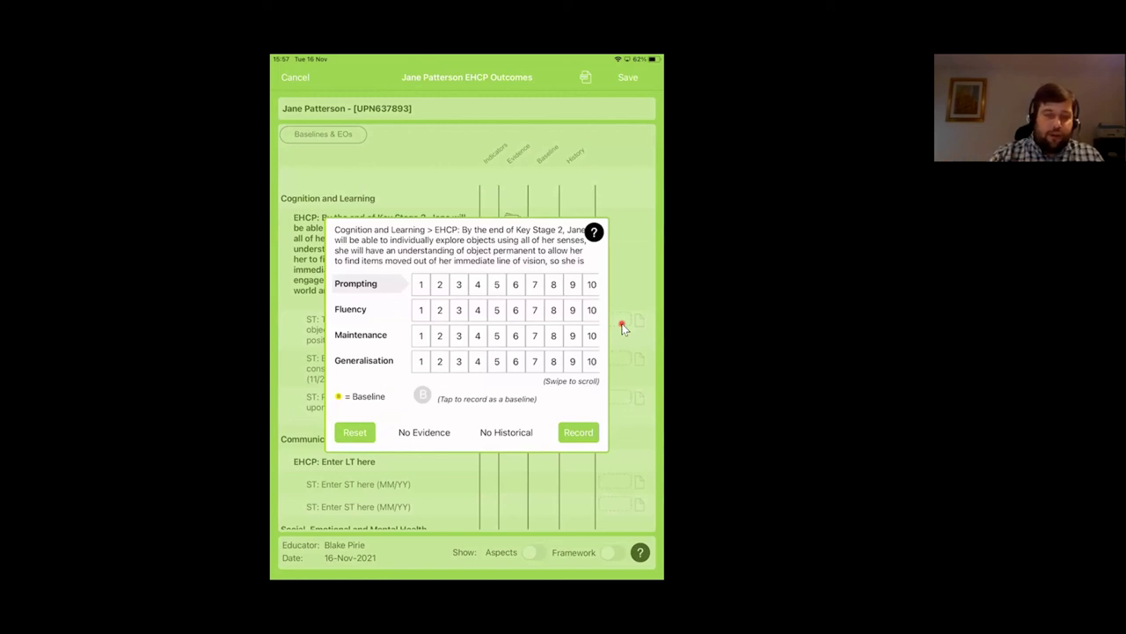
pyautogui.click(622, 328)
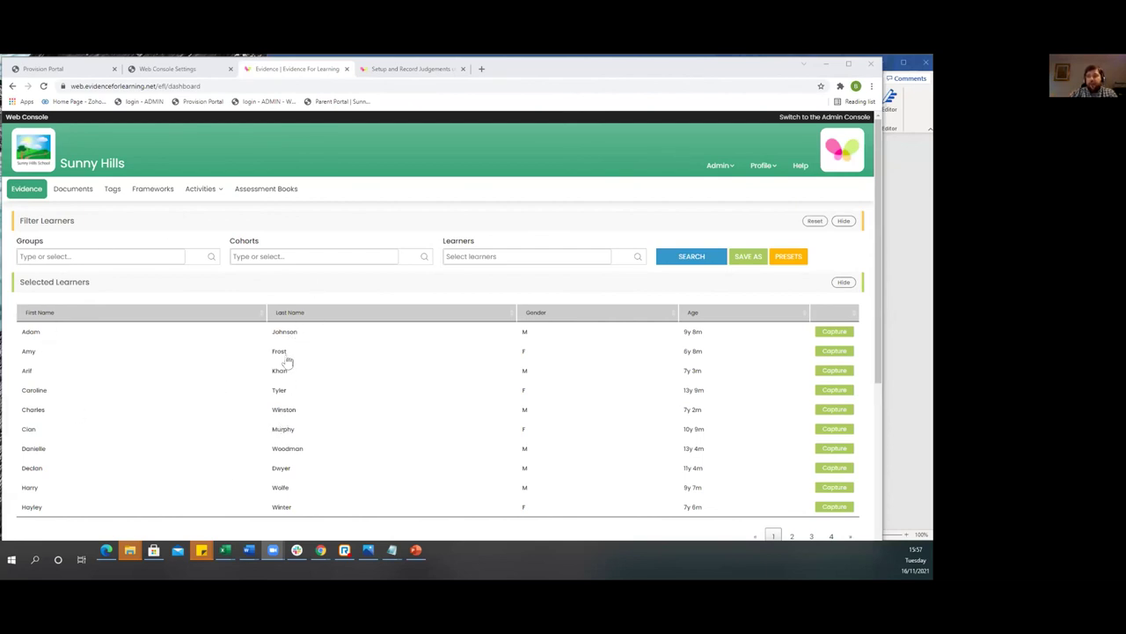
# Step: In the Web Console, open the EHCP Outcomes book and verify the photo evidence under Explore stimuli
pyautogui.click(270, 193)
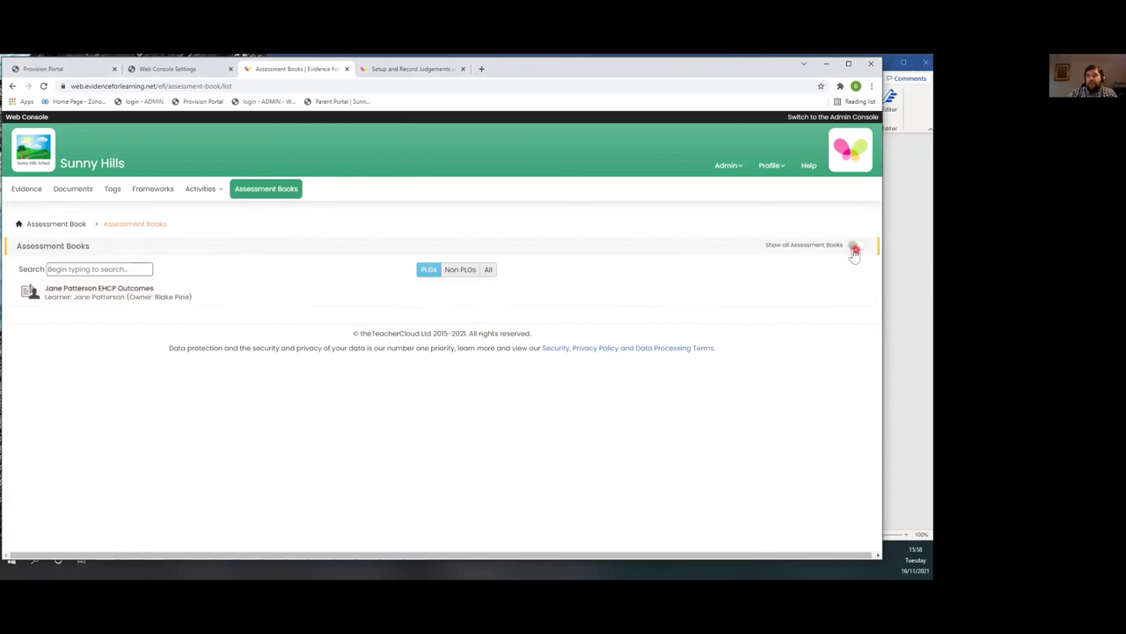
pyautogui.click(210, 296)
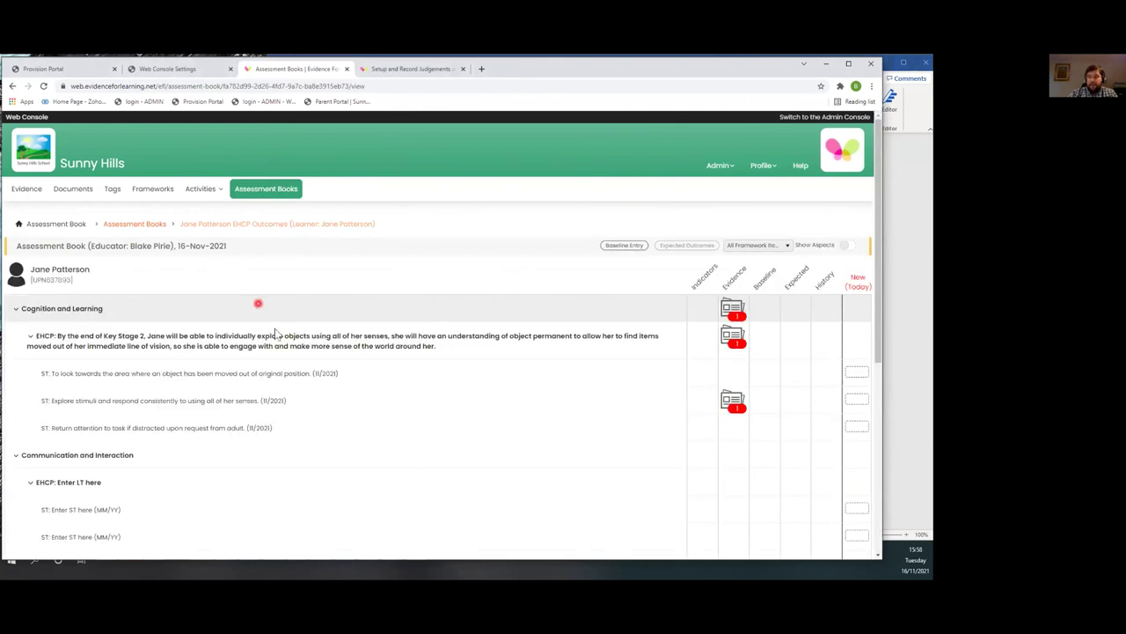
pyautogui.click(733, 407)
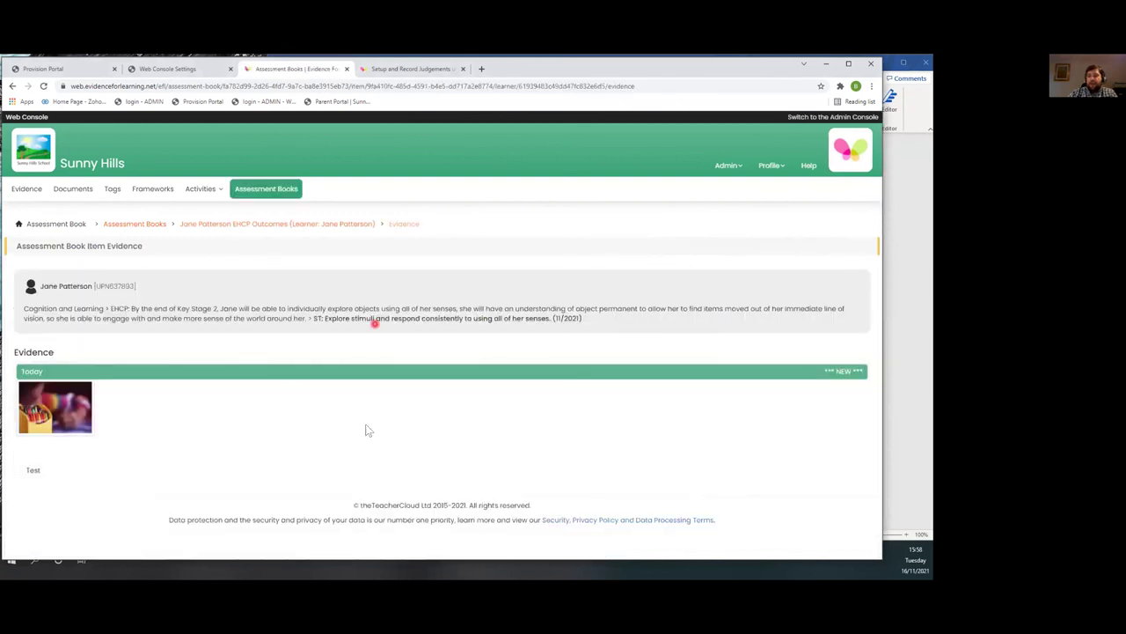
pyautogui.click(13, 86)
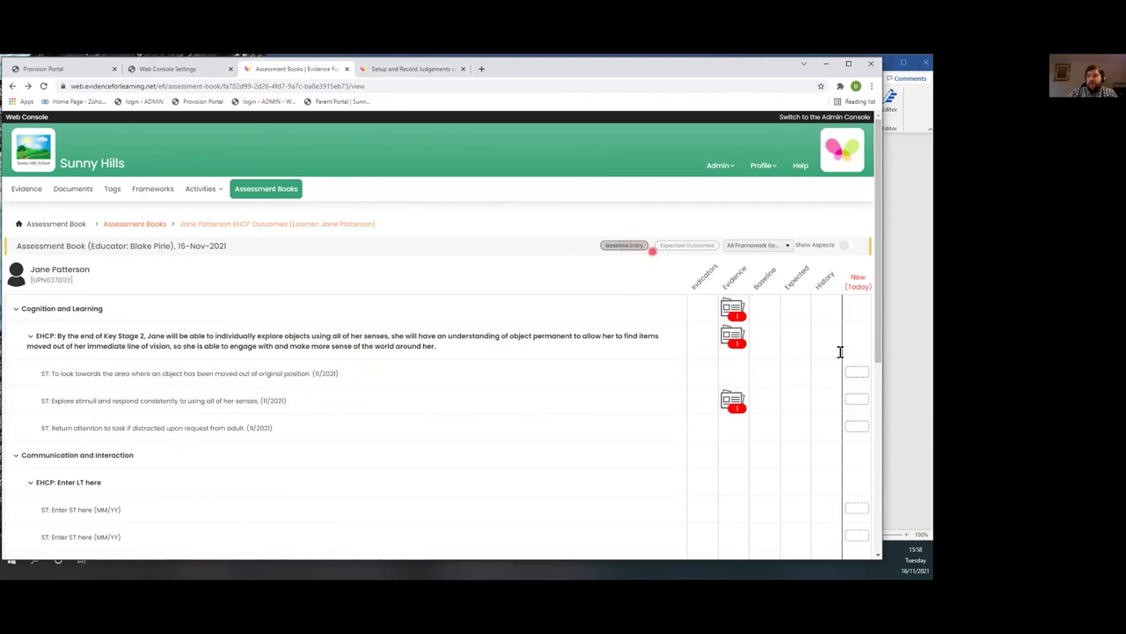
pyautogui.click(857, 374)
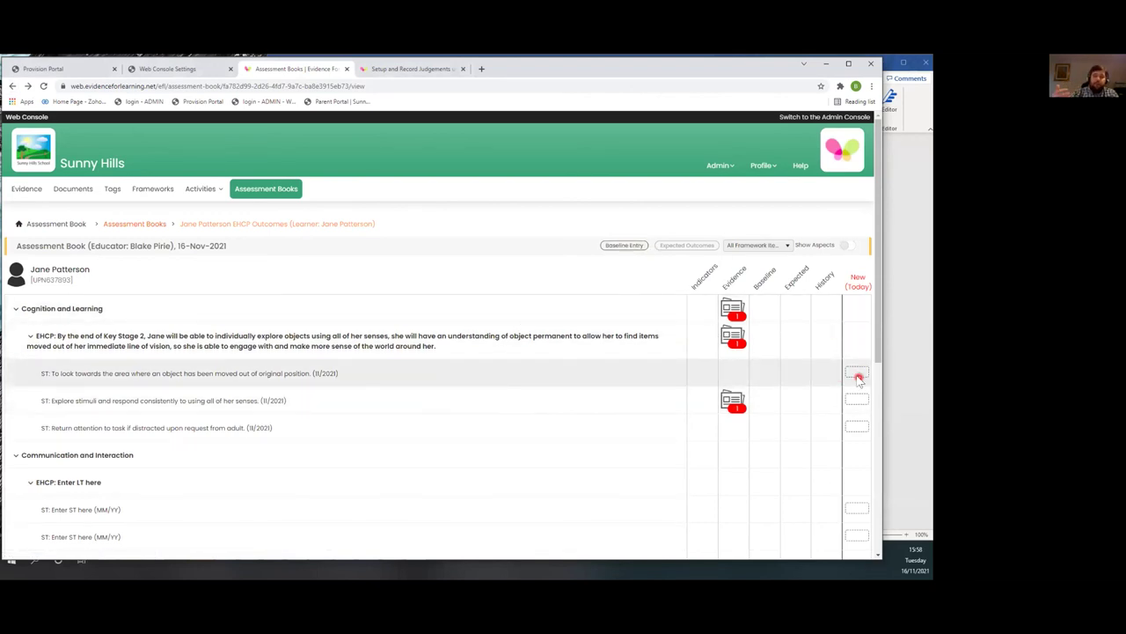